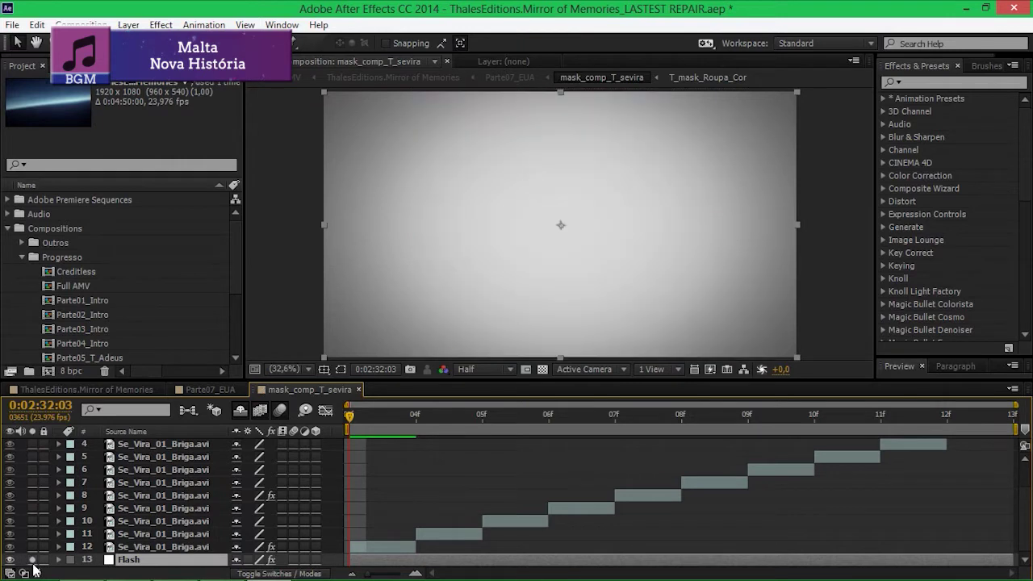
# Turn off solo on the bottom Flash layer and display the effects applied to the Se_Vira_01_Briga.avi clip in layer 12
pyautogui.click(32, 560)
pyautogui.click(138, 548)
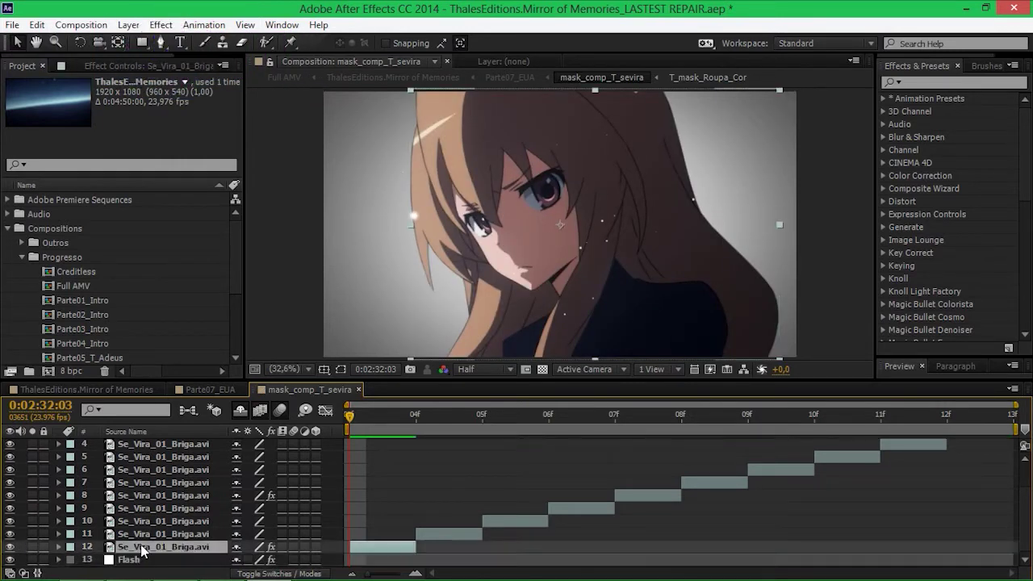
pyautogui.click(271, 548)
pyautogui.click(273, 549)
pyautogui.click(272, 550)
pyautogui.click(125, 67)
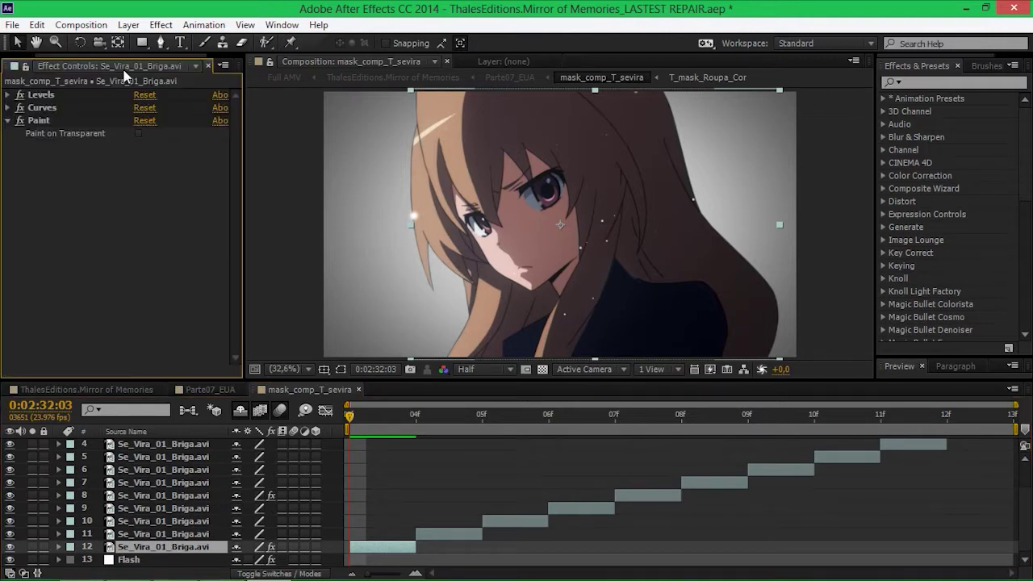
# Compare the collar area of layer 12 up close with the Paint effect switched off and on
pyautogui.click(40, 122)
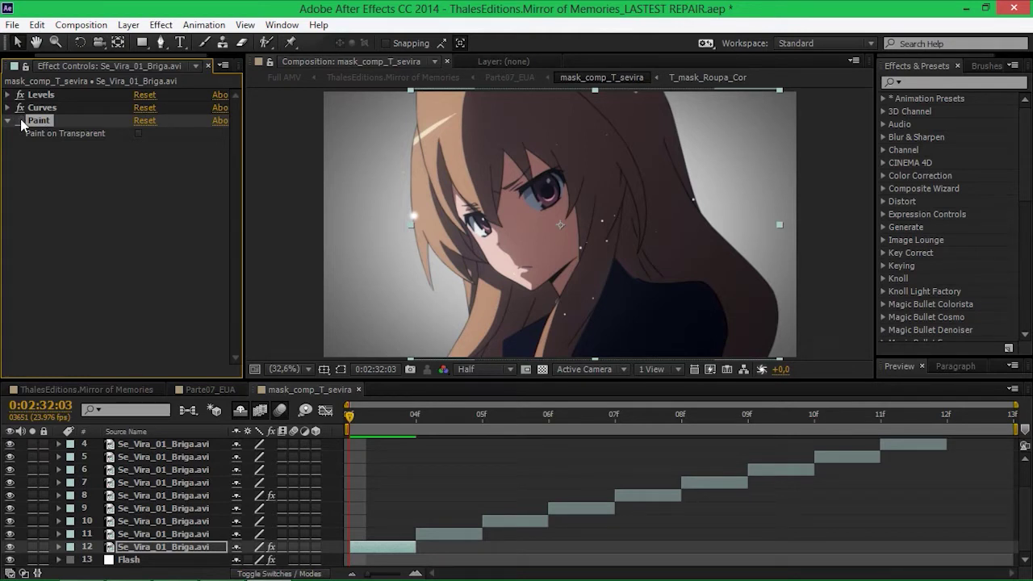
pyautogui.scroll(5, 548, 296)
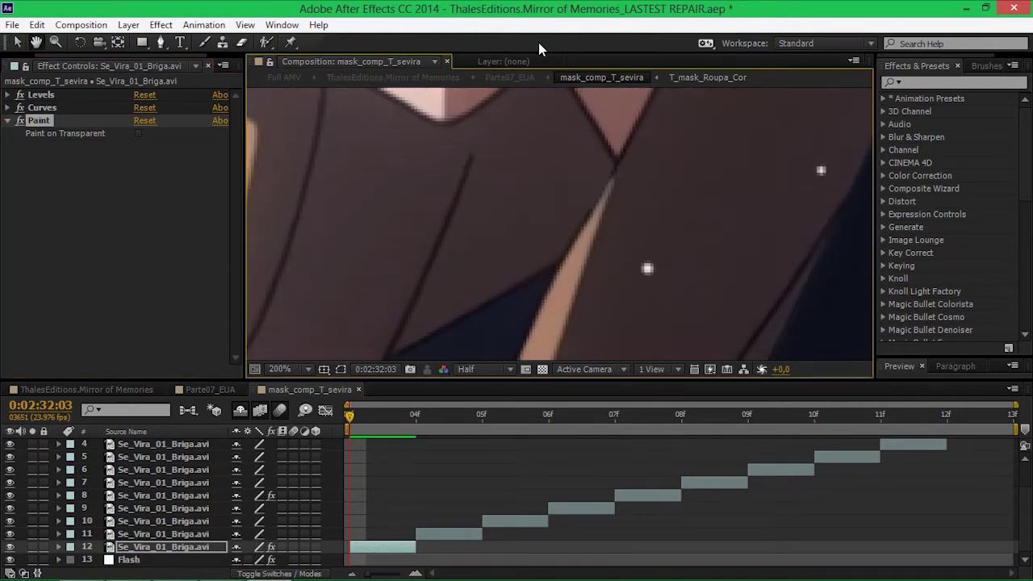
pyautogui.click(23, 127)
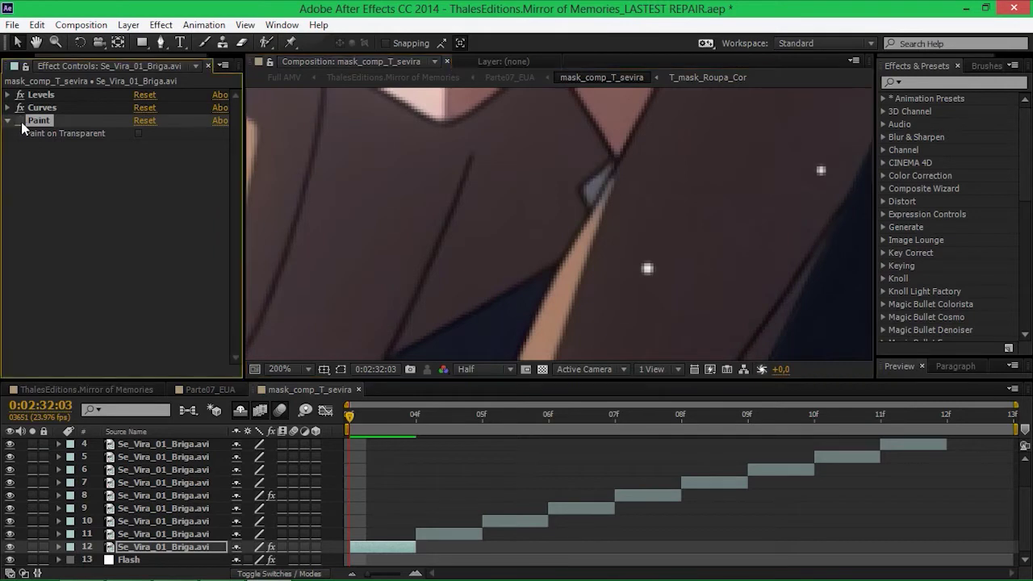
pyautogui.hotkey('shift', '/')
# Hide and show the T_mask_Roupa_Cor layer to compare the clothing colour with and without it
pyautogui.click(533, 234)
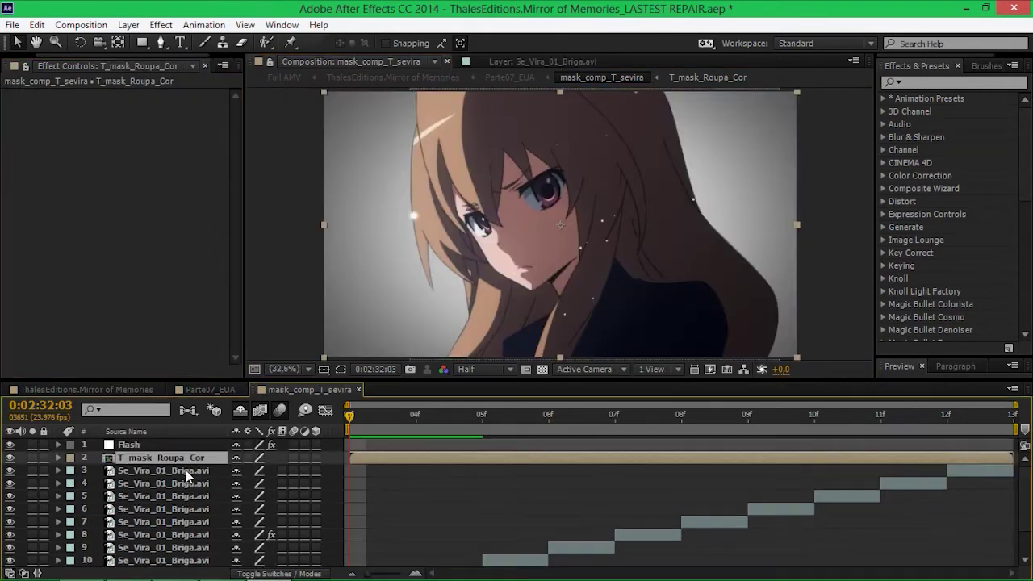
pyautogui.click(11, 458)
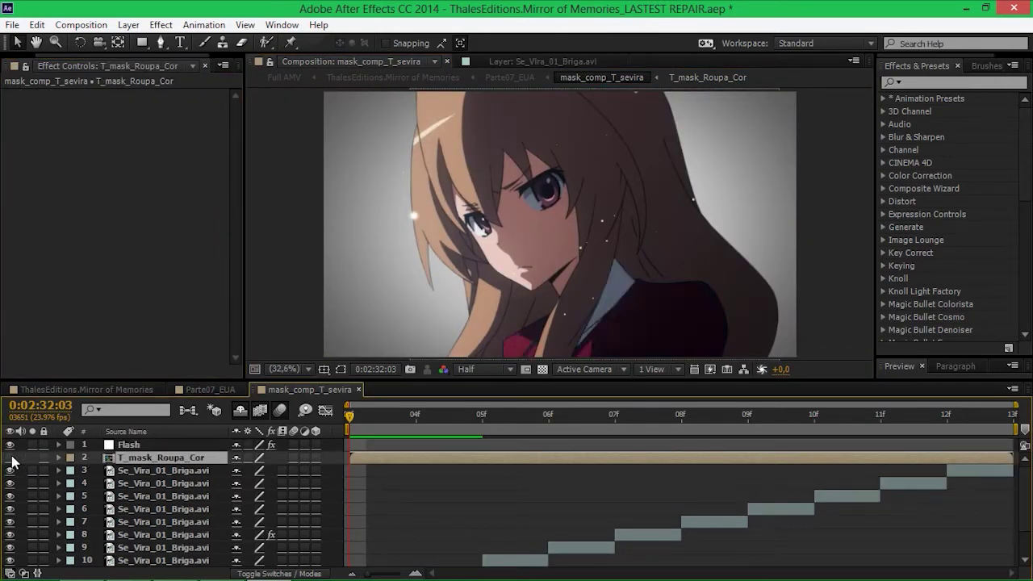
pyautogui.click(10, 458)
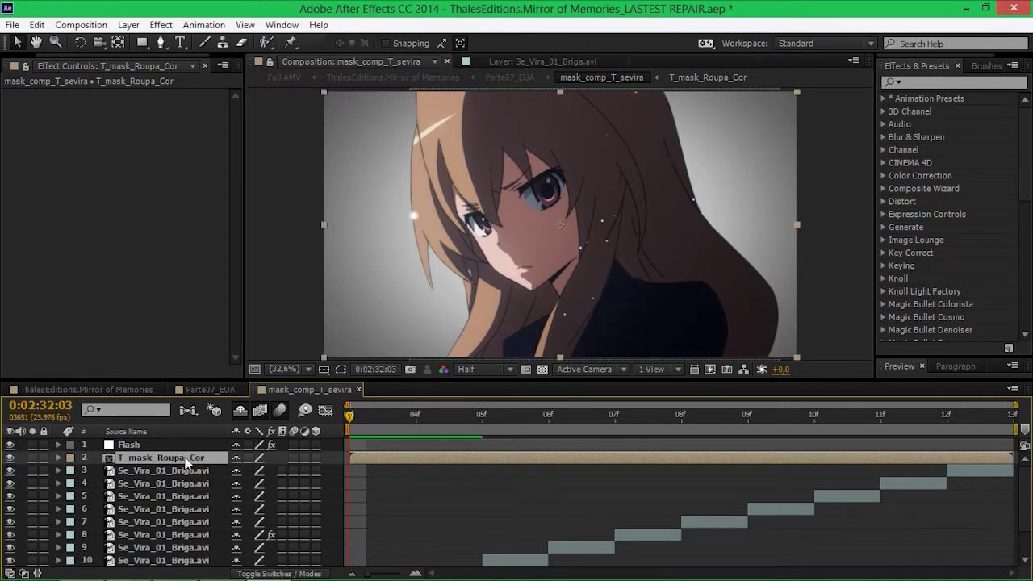
# Open the T_mask_Roupa_Cor composition, collapse its expanded layer properties and select the layer 12 clip
pyautogui.doubleClick(191, 459)
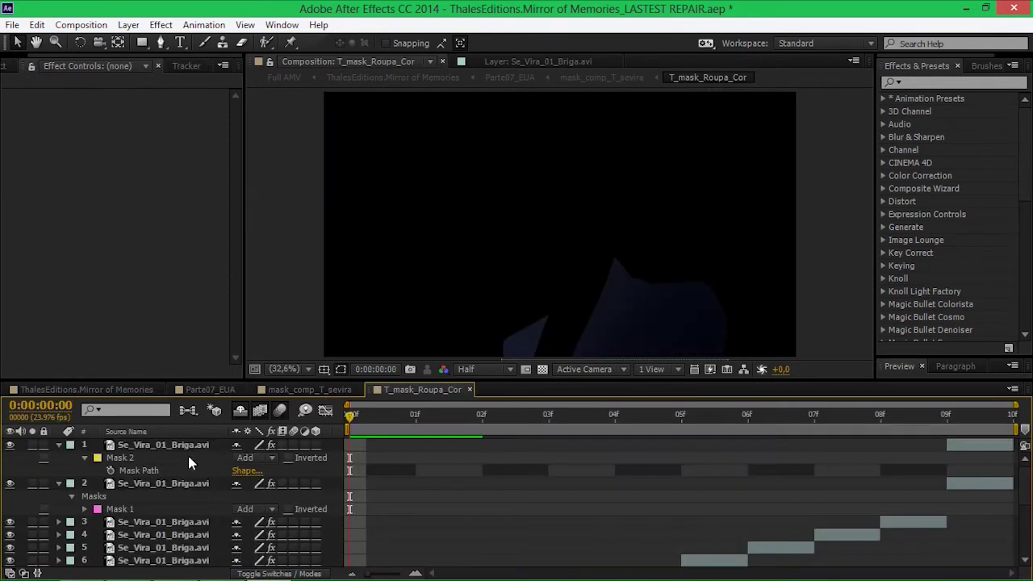
pyautogui.scroll(-5, 372, 452)
pyautogui.click(383, 483)
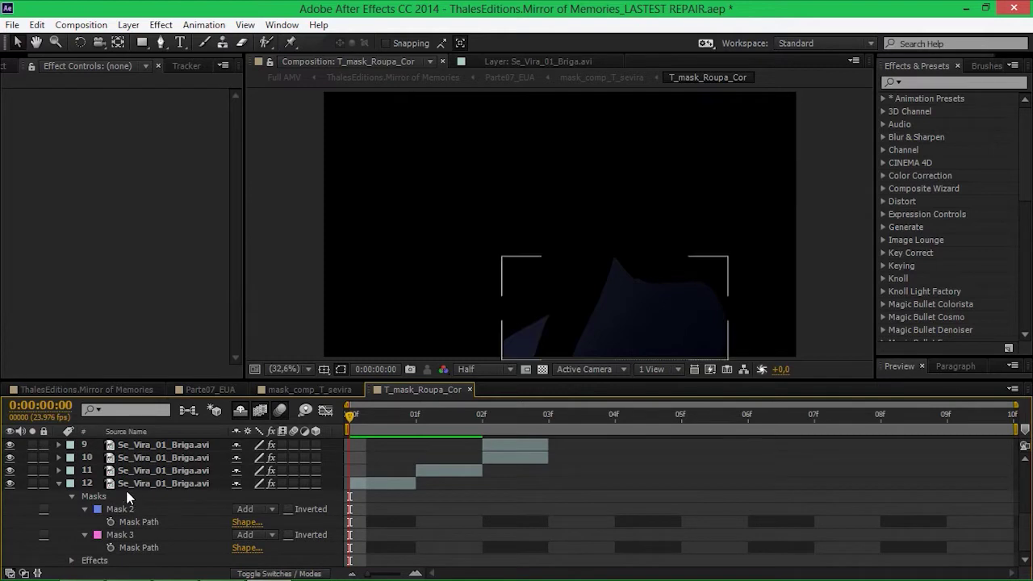
pyautogui.click(66, 496)
pyautogui.click(58, 483)
pyautogui.scroll(1, 65, 493)
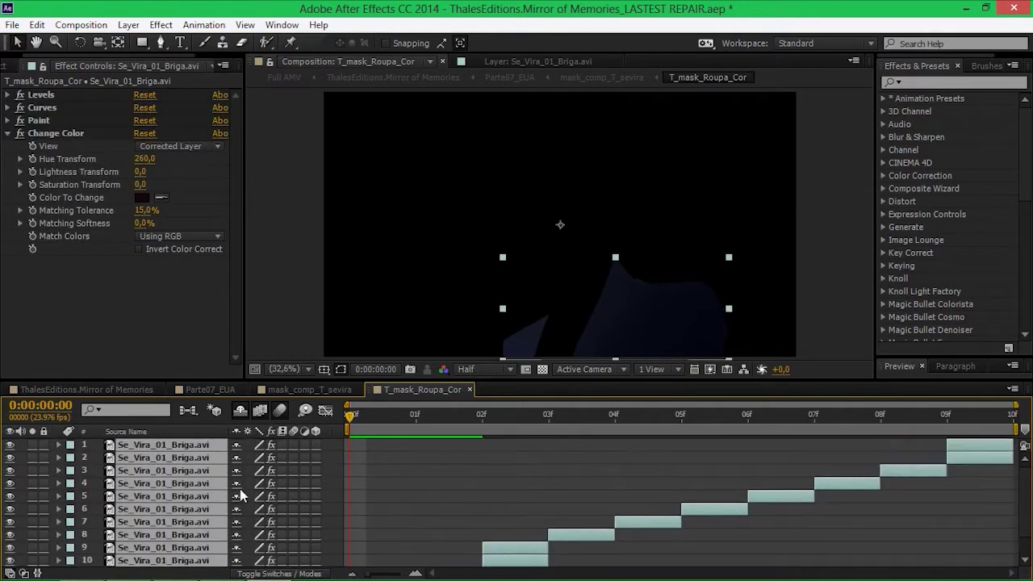
pyautogui.scroll(-2, 448, 496)
pyautogui.click(399, 560)
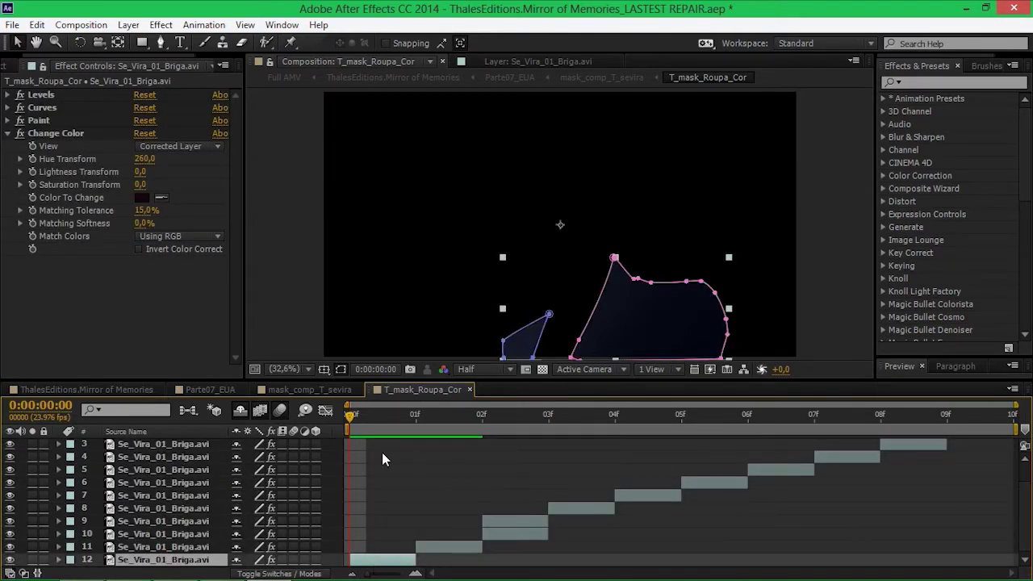
# Examine layer 12 with and without its effects over the transparency grid, and scrub the clothing masks through to frame 9
pyautogui.click(272, 560)
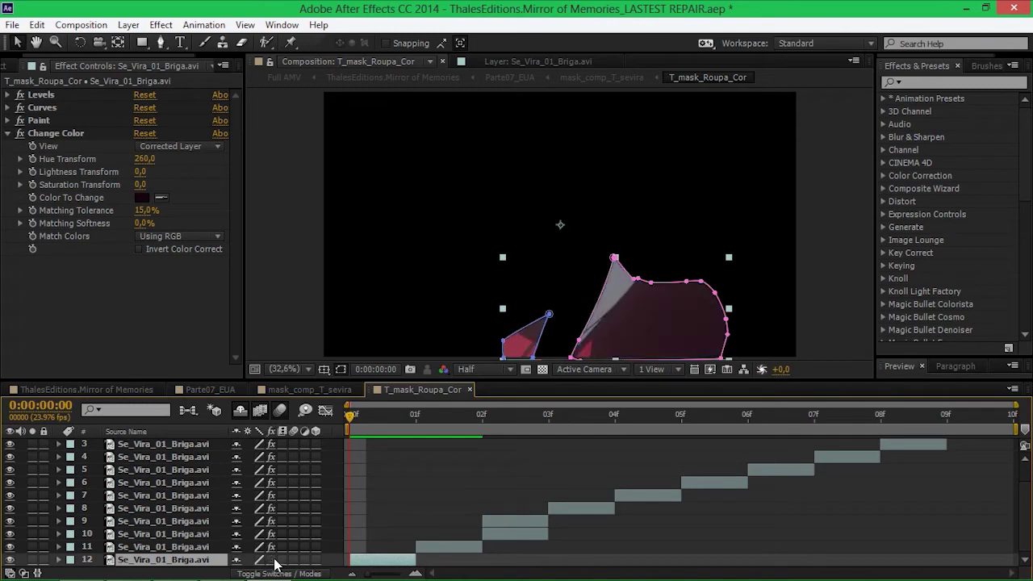
pyautogui.click(273, 560)
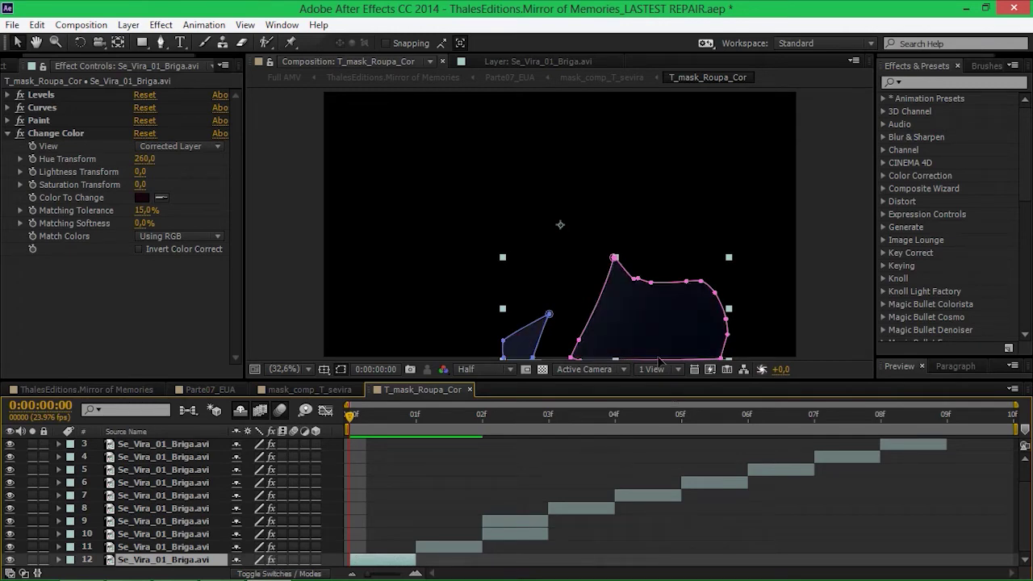
pyautogui.click(542, 369)
pyautogui.click(272, 560)
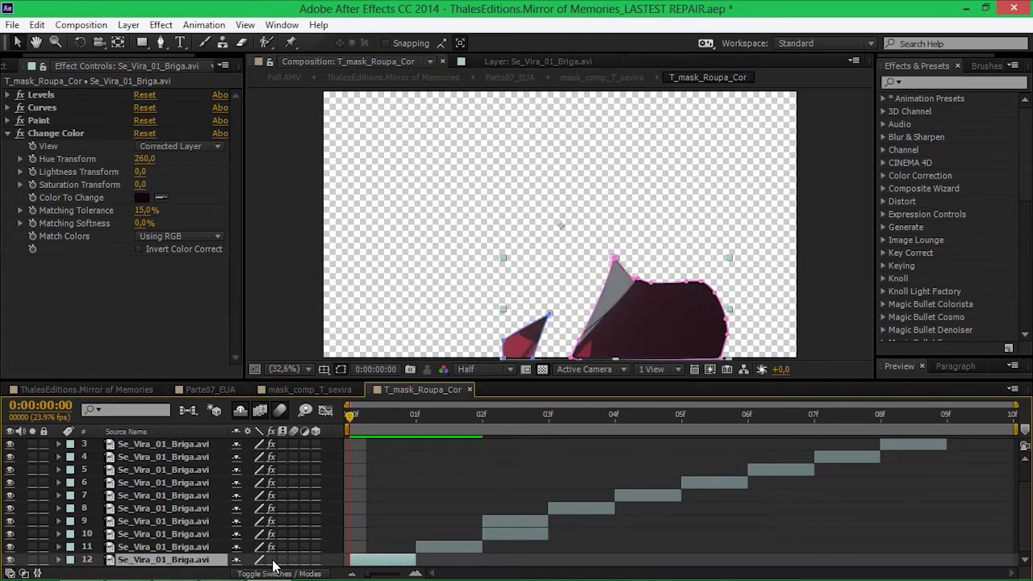
pyautogui.click(272, 560)
pyautogui.moveTo(353, 417); pyautogui.dragTo(934, 426)
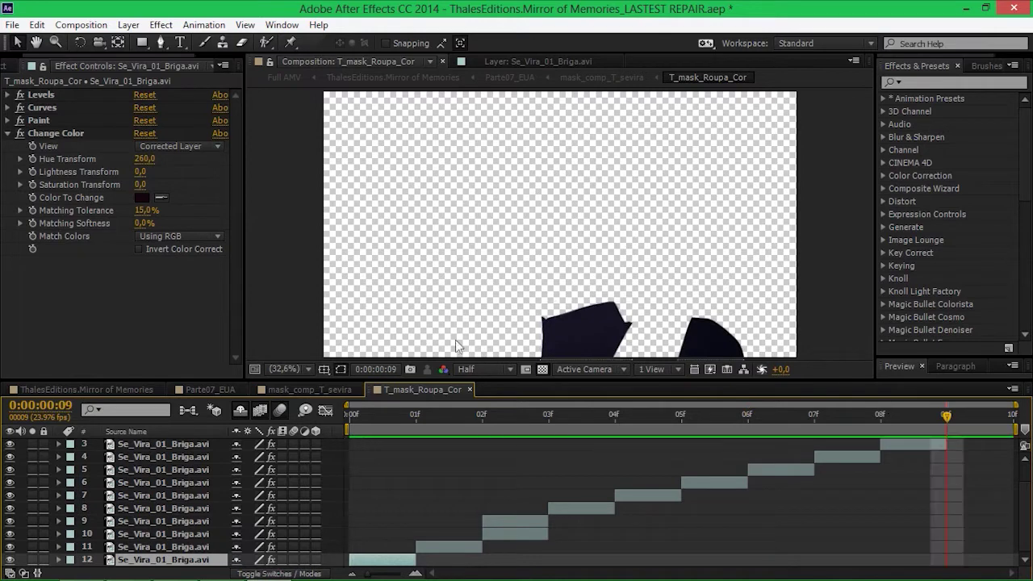
# Return to mask_comp_T_sevira, toggle the T_mask_Roupa_Cor layer's visibility and scrub back to 0:02:32:04
pyautogui.click(469, 391)
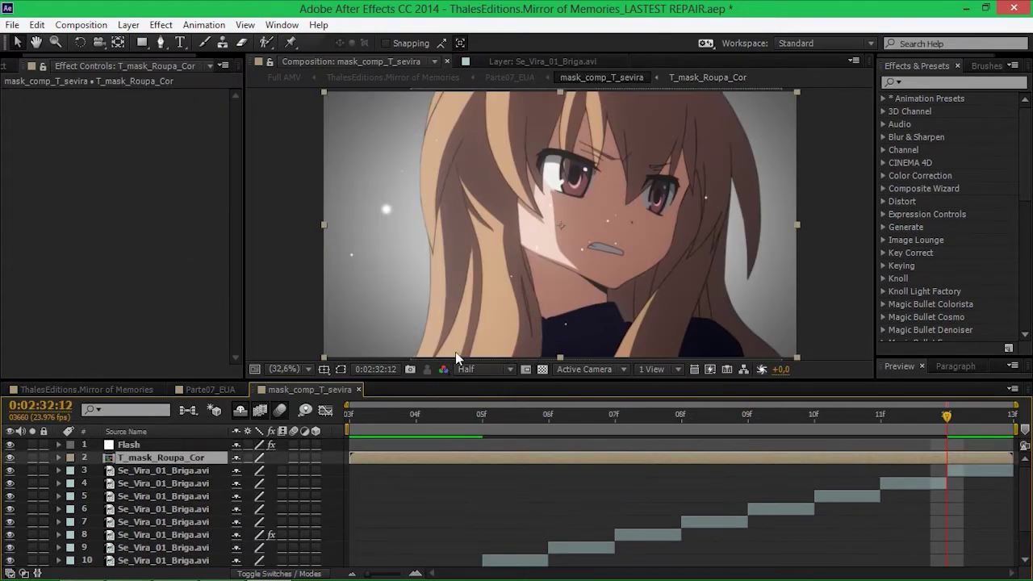
pyautogui.click(10, 458)
pyautogui.click(10, 457)
pyautogui.moveTo(973, 416); pyautogui.dragTo(393, 452)
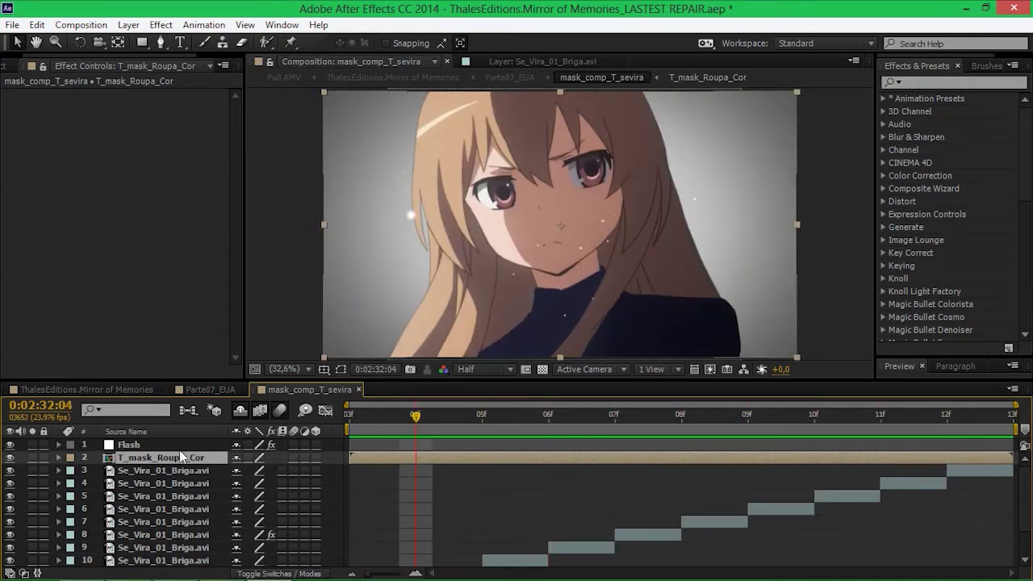
# Examine the top Flash layer with its Particular effect by soloing it briefly
pyautogui.click(147, 447)
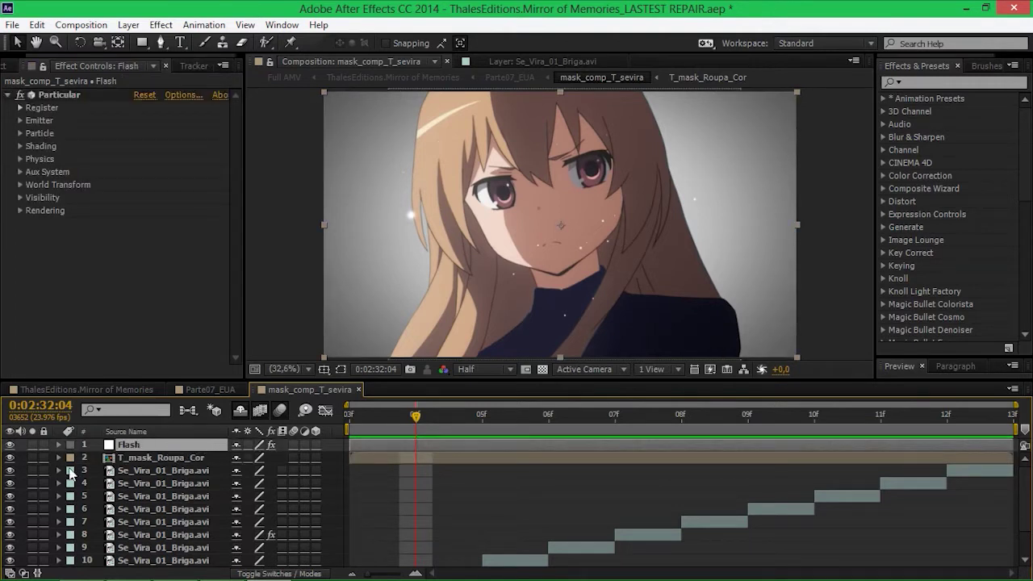
pyautogui.click(33, 444)
pyautogui.click(32, 446)
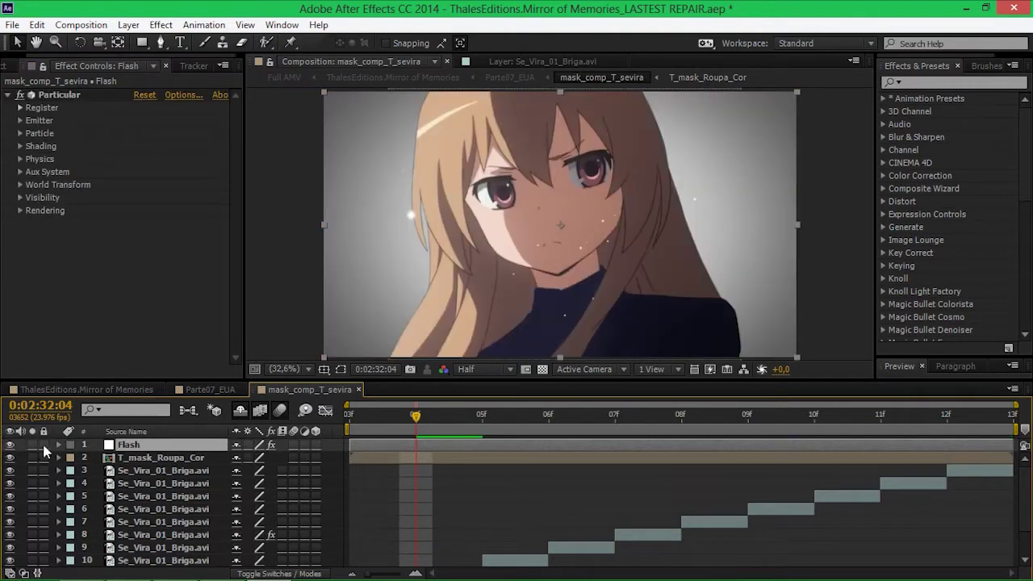
# Close mask_comp_T_sevira, go to 0:02:32:14 in Parte07_EUA and open the R_Reshape_Star composition
pyautogui.click(358, 390)
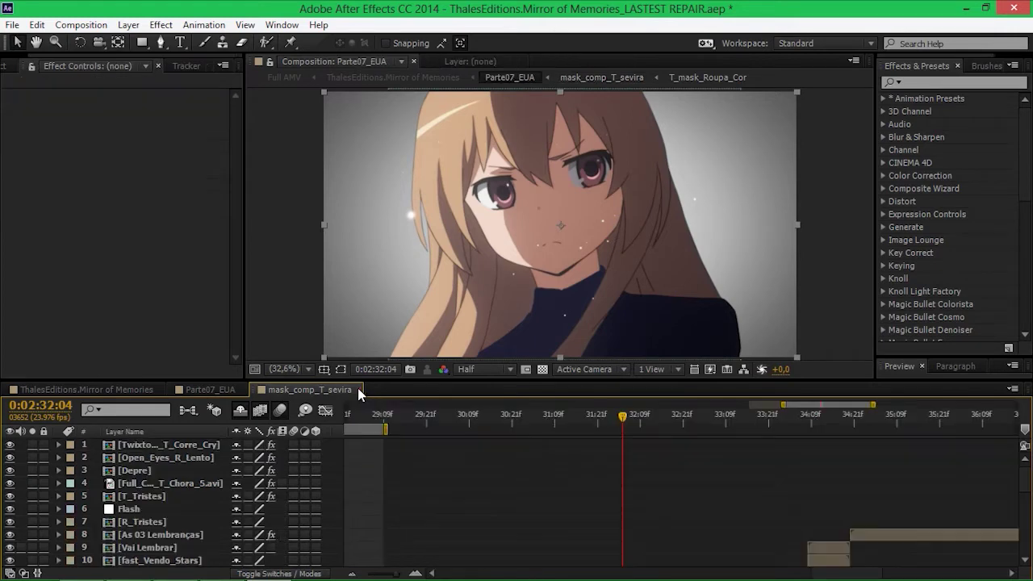
pyautogui.scroll(-6, 664, 504)
pyautogui.scroll(2, 657, 485)
pyautogui.click(657, 419)
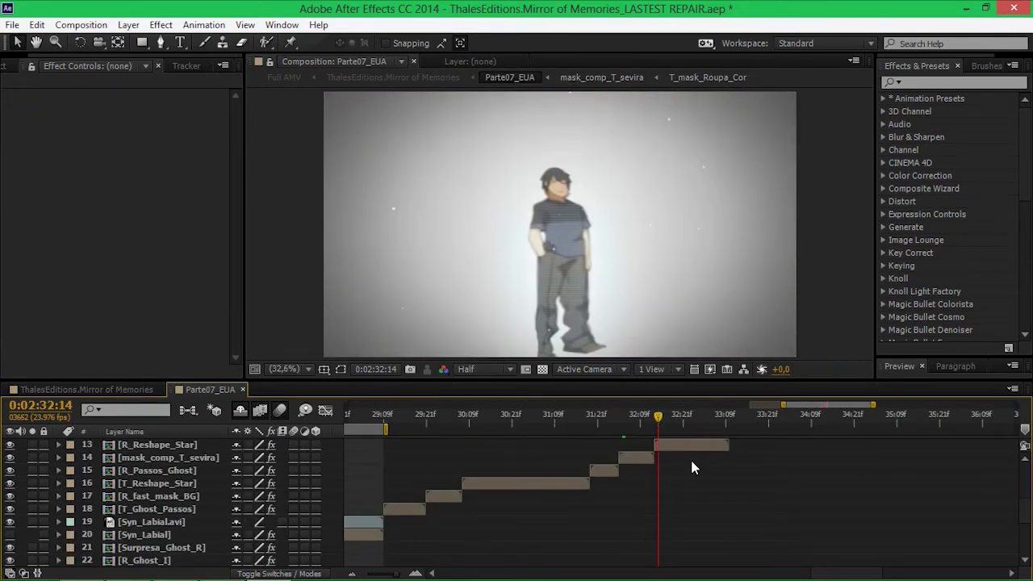
pyautogui.scroll(2, 694, 477)
pyautogui.click(698, 485)
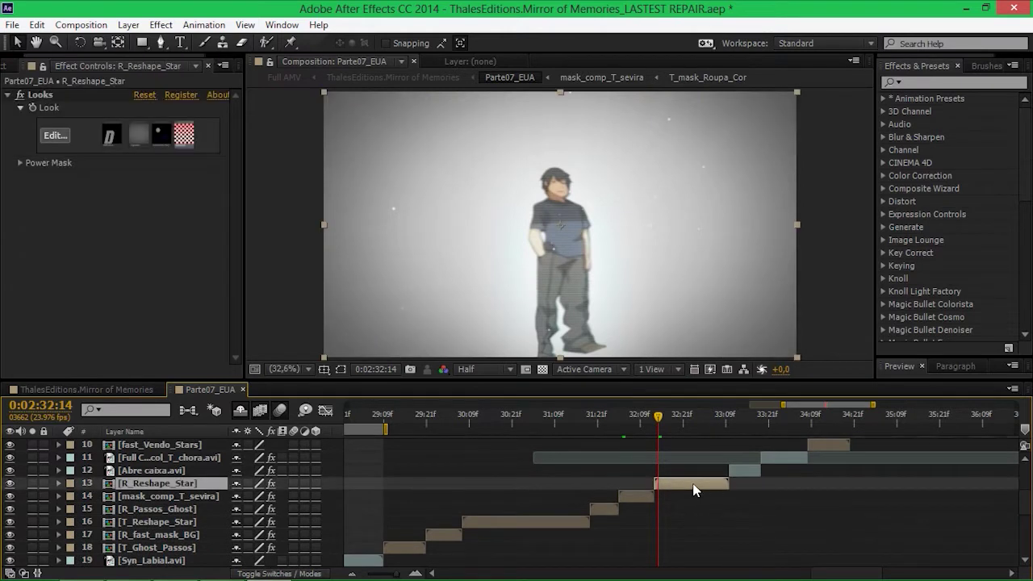
pyautogui.doubleClick(693, 483)
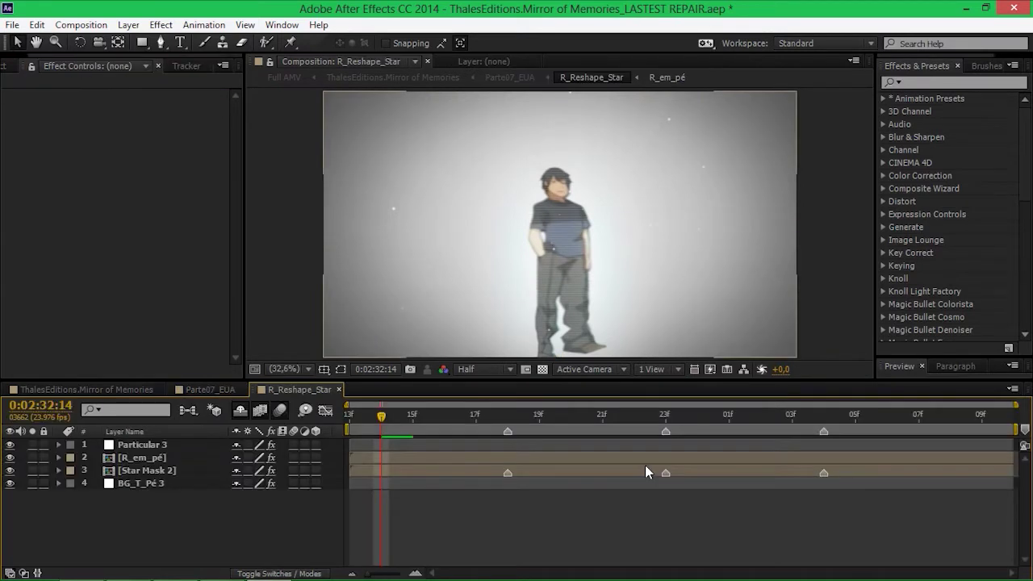
# Examine the effects on the BG_T_Pé 3, Star Mask 2 and R_em_pé layers, including both Reshape effects
pyautogui.click(138, 485)
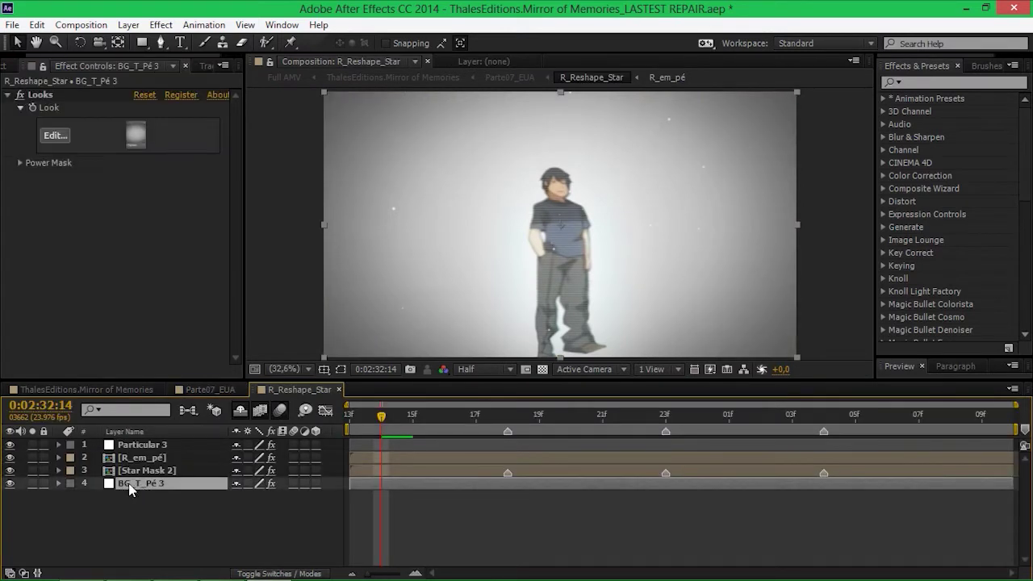
pyautogui.click(129, 473)
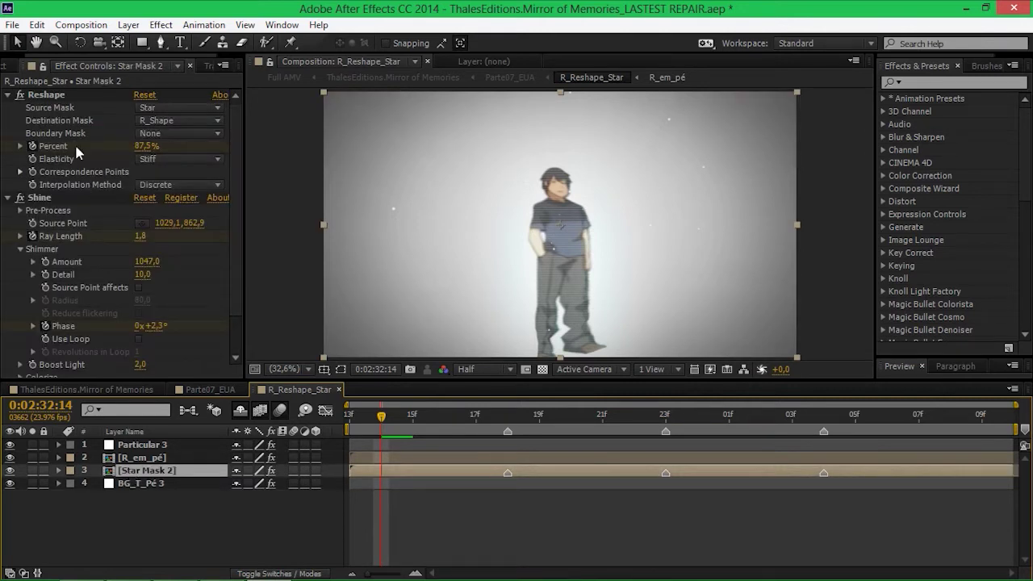
pyautogui.click(46, 95)
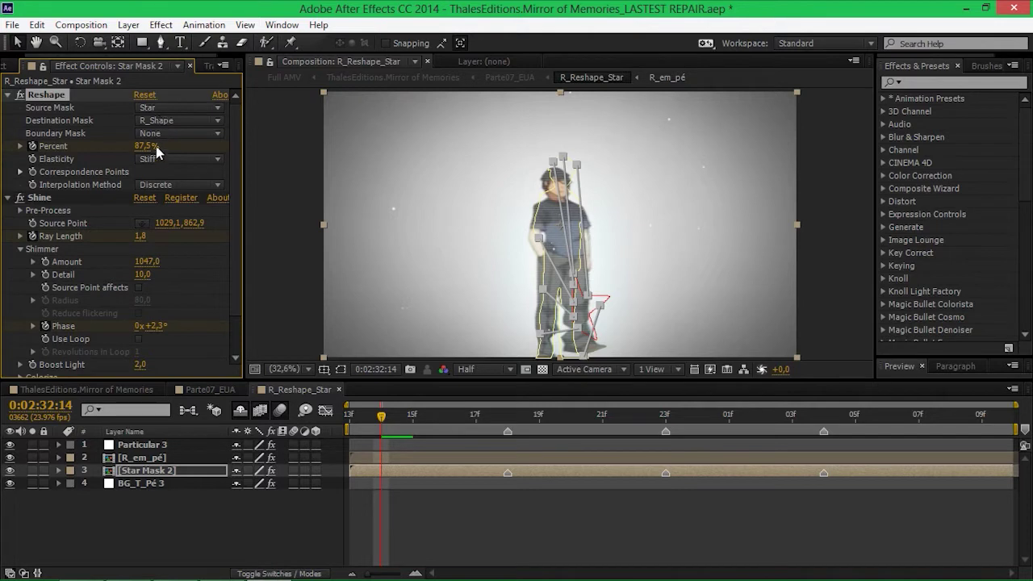
pyautogui.click(166, 459)
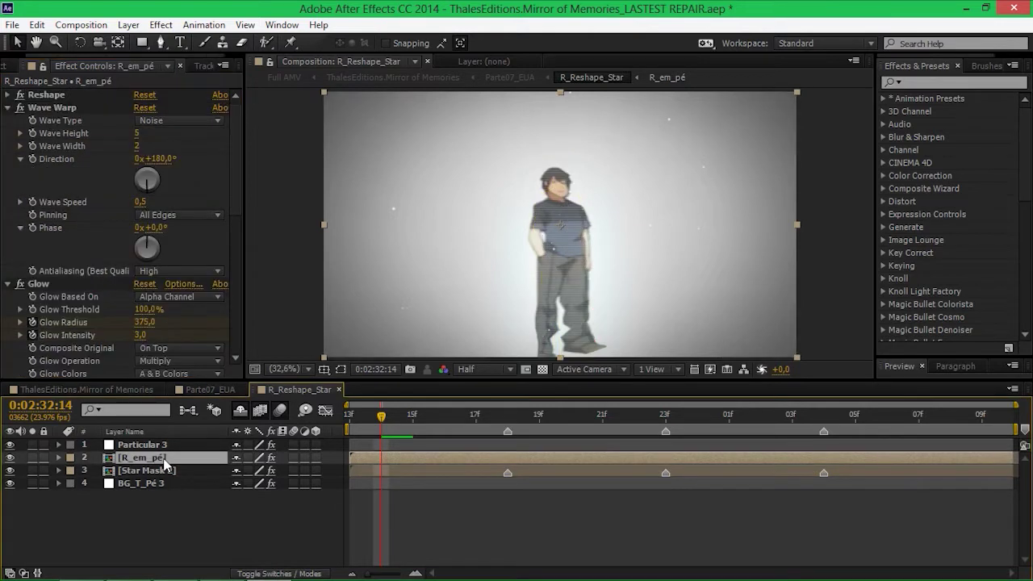
pyautogui.click(50, 95)
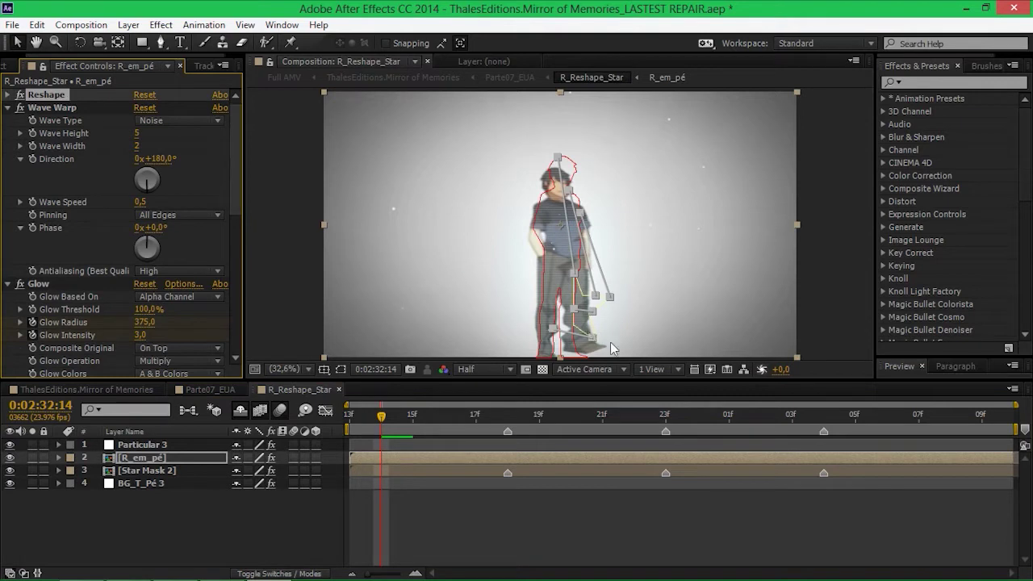
# Compare the R_em_pé figure at 0:02:32:17 with the Reshape effect switched off and on
pyautogui.click(464, 419)
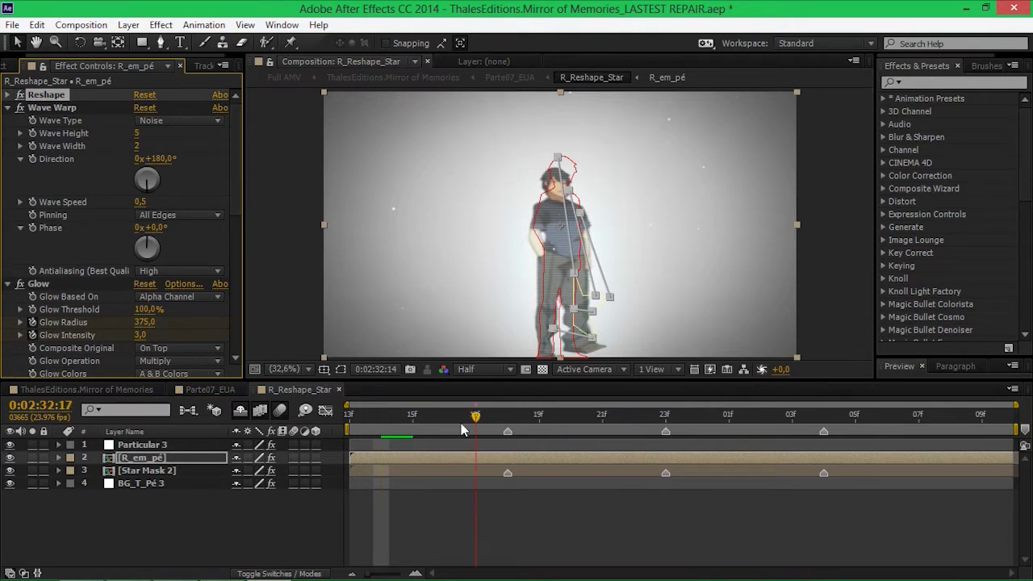
pyautogui.click(21, 94)
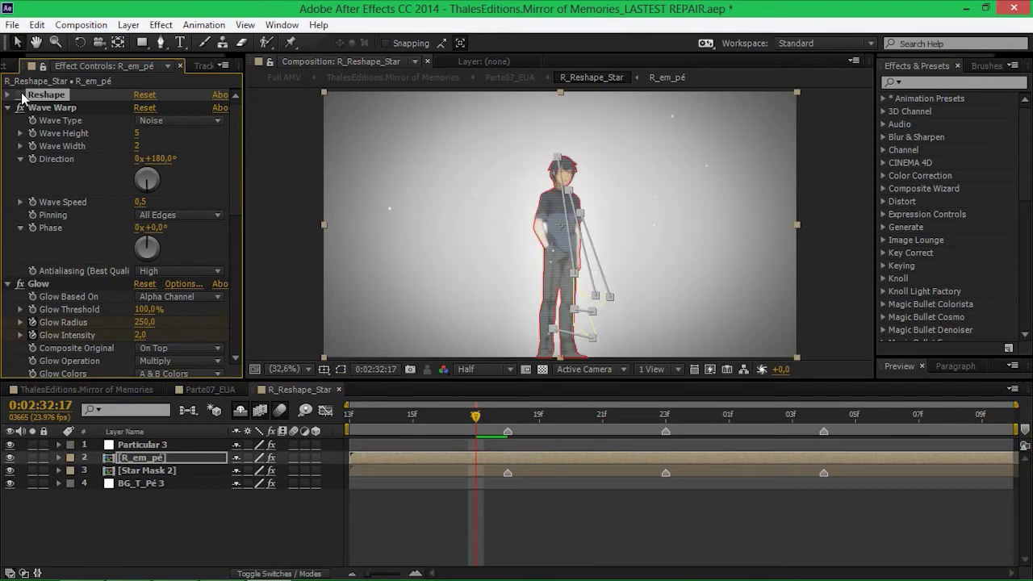
pyautogui.click(20, 95)
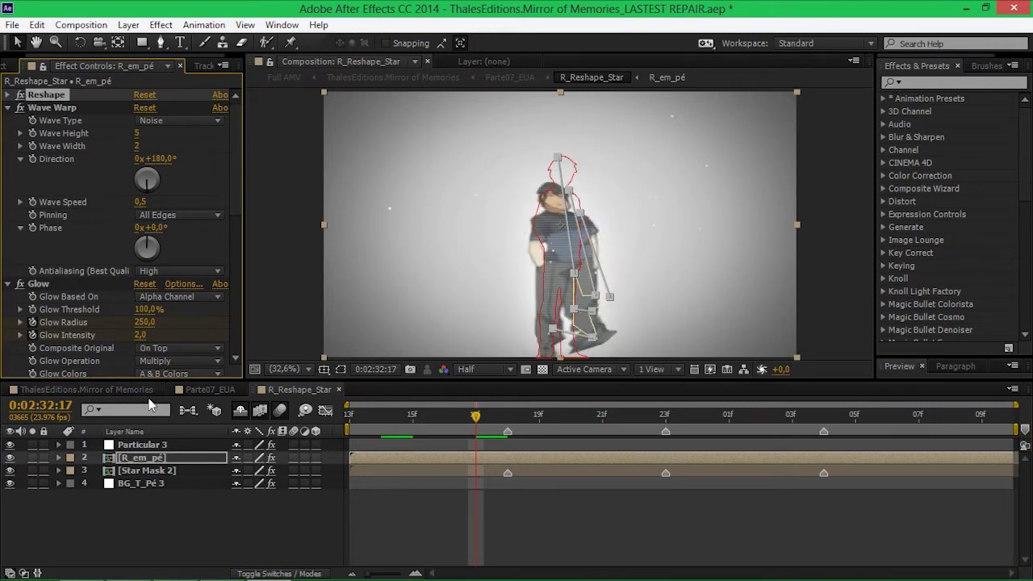
# Open the R_em_pé composition and view its R_em_pé0.tga layer unmasked with the layer view set to None
pyautogui.doubleClick(143, 457)
pyautogui.doubleClick(129, 443)
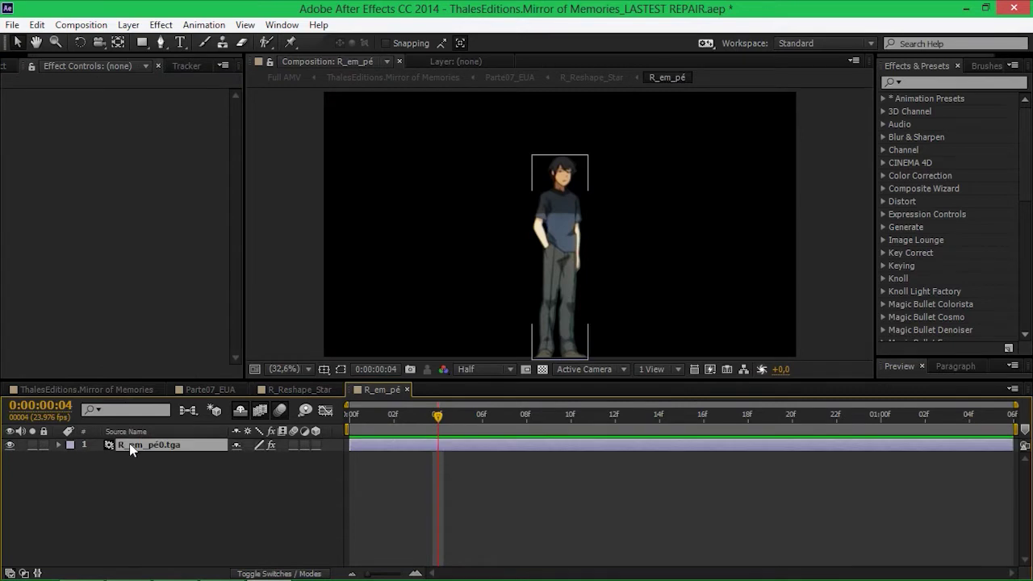
pyautogui.click(642, 353)
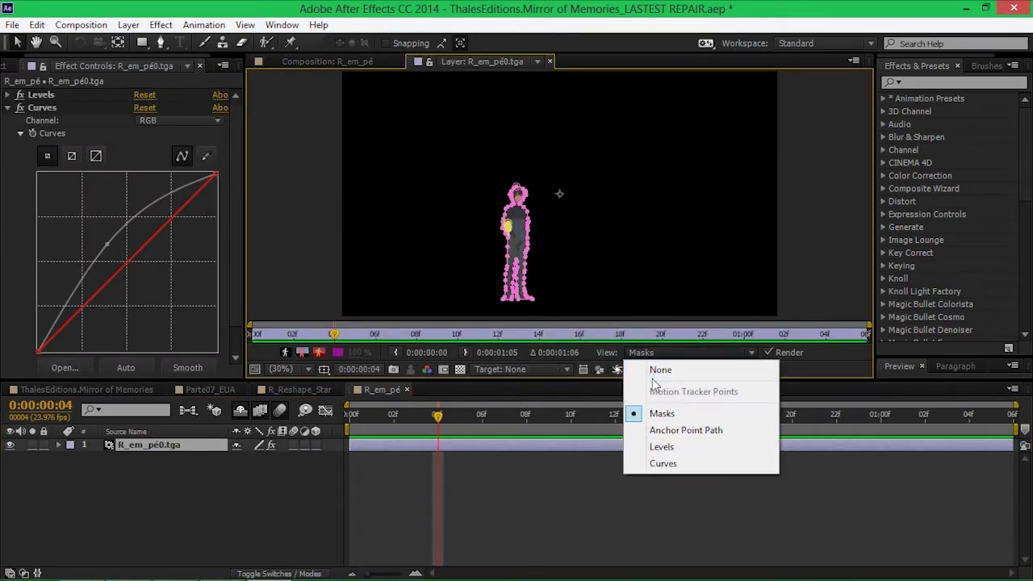
pyautogui.click(658, 369)
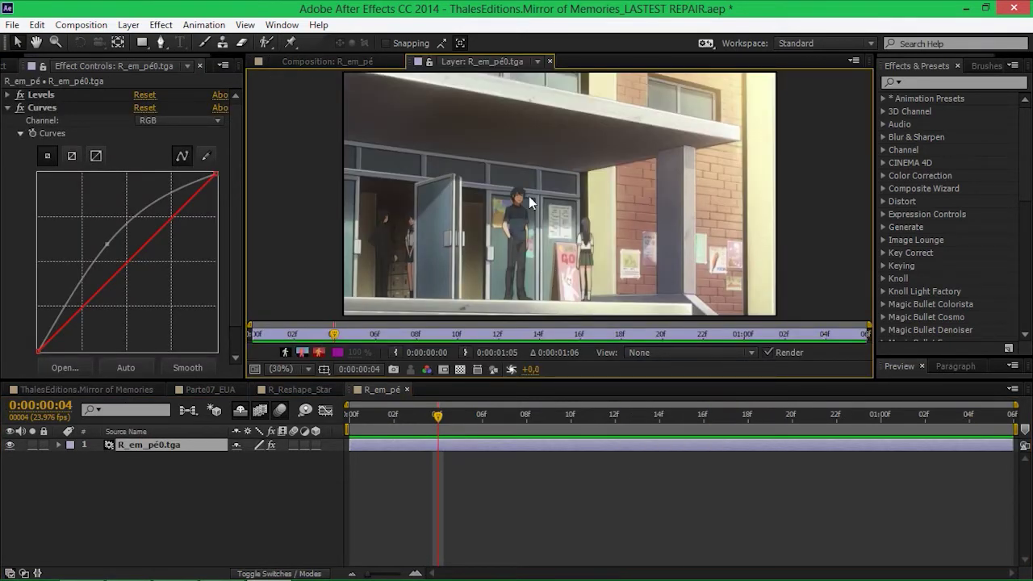
# Close all layer views and compare the R_em_pé0.tga figure with its effects switched off and on
pyautogui.click(486, 65)
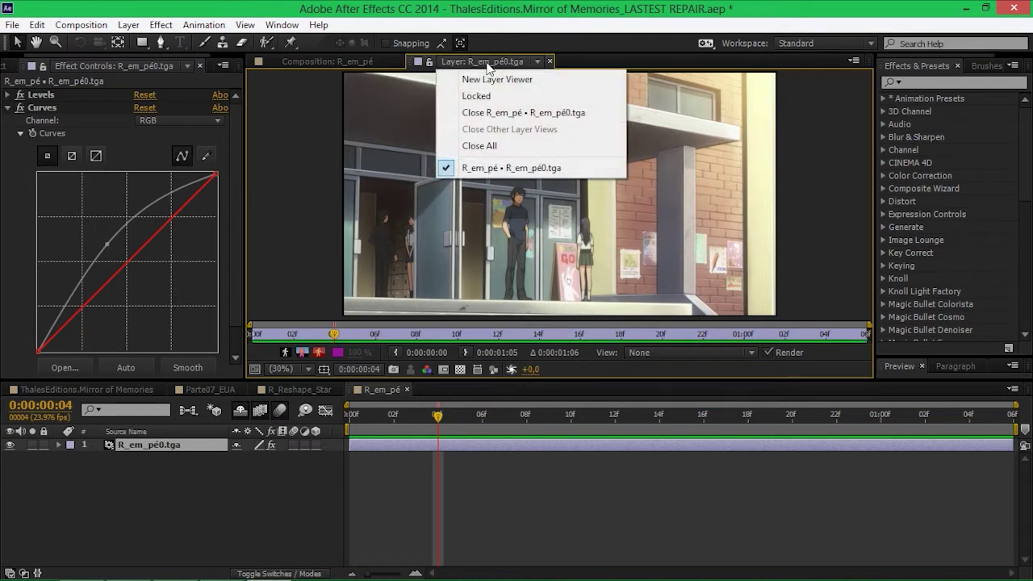
pyautogui.click(482, 146)
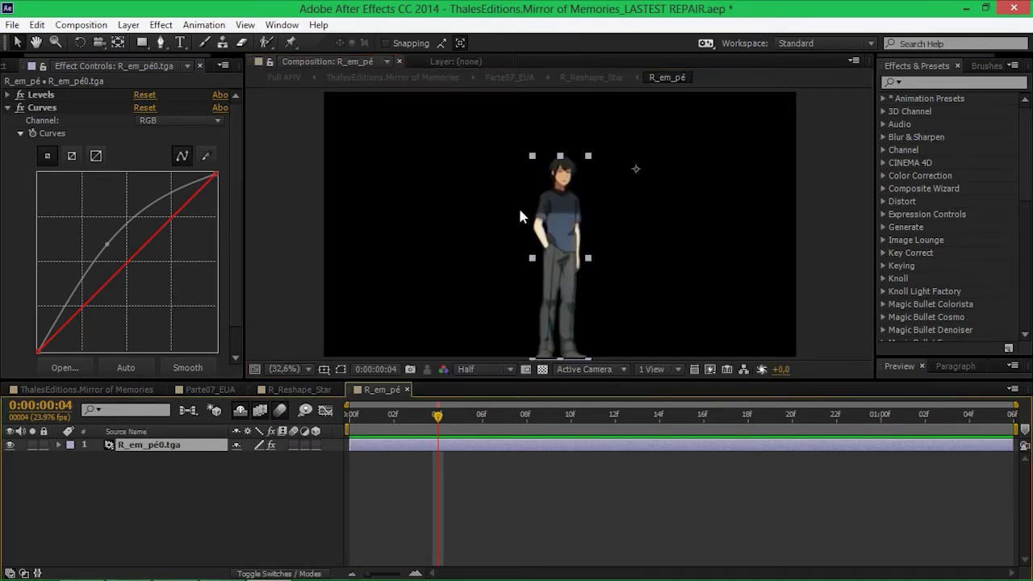
pyautogui.click(231, 464)
pyautogui.click(202, 445)
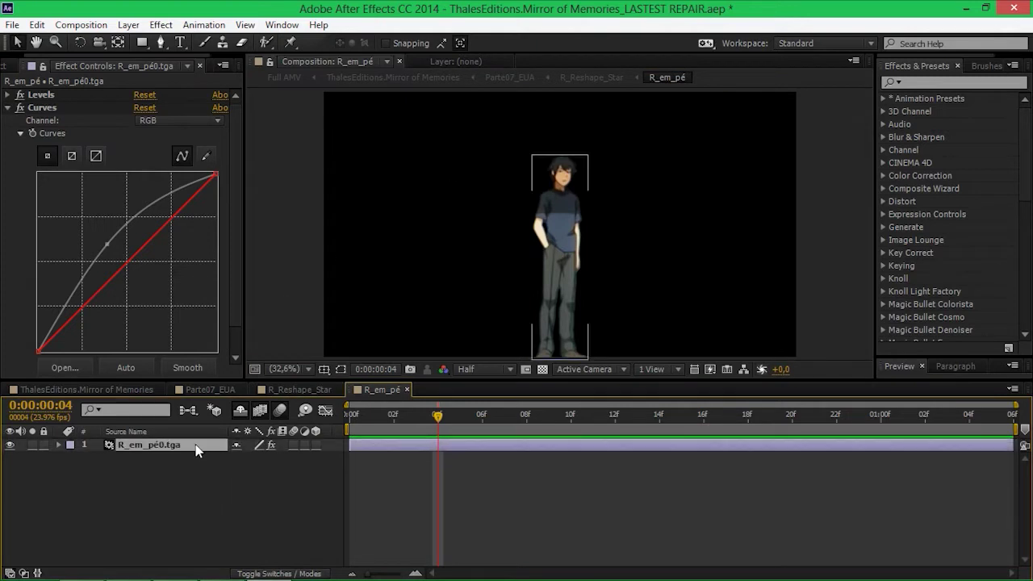
pyautogui.click(270, 446)
pyautogui.click(270, 446)
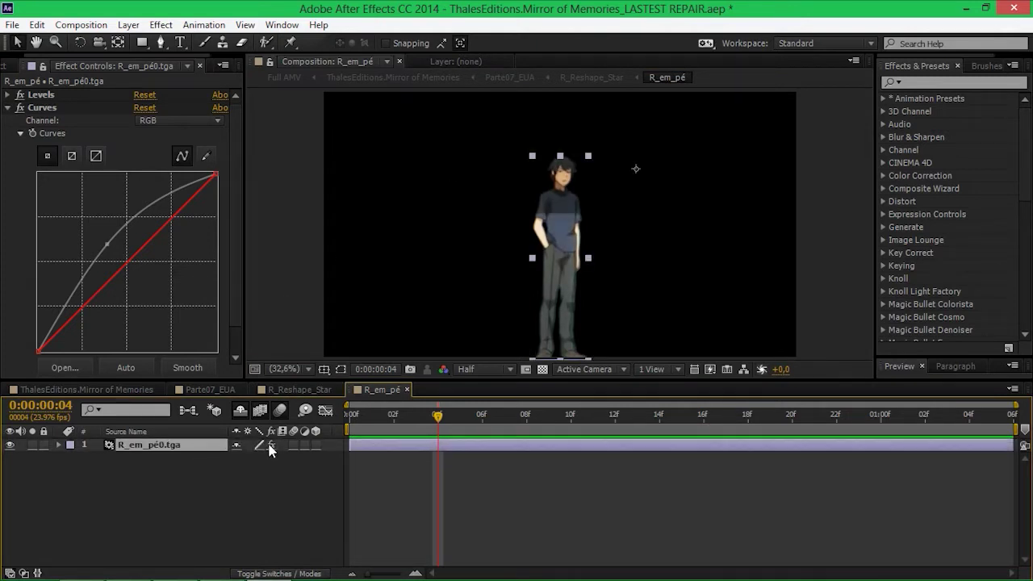
pyautogui.scroll(-1, 208, 224)
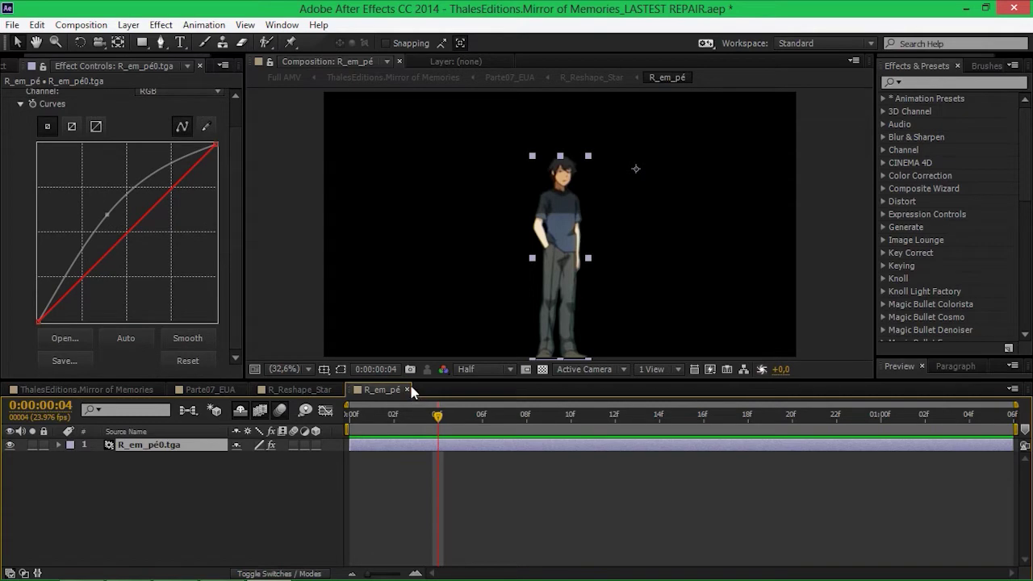
# Close R_em_pé and R_Reshape_Star, go to 0:02:33:14 in Parte07_EUA and compare Abre caixa.avi with its effects off and on
pyautogui.click(407, 389)
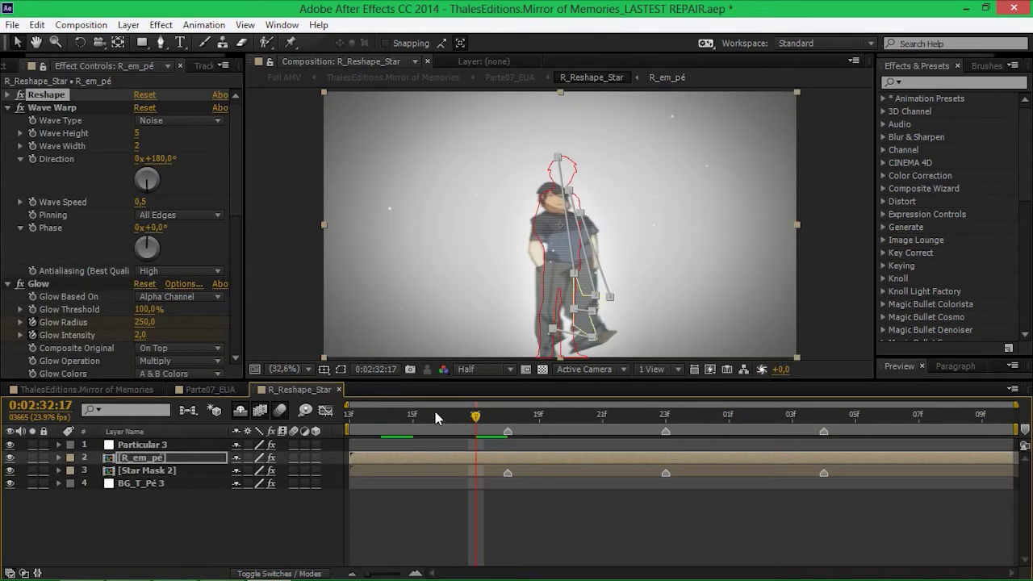
pyautogui.click(338, 390)
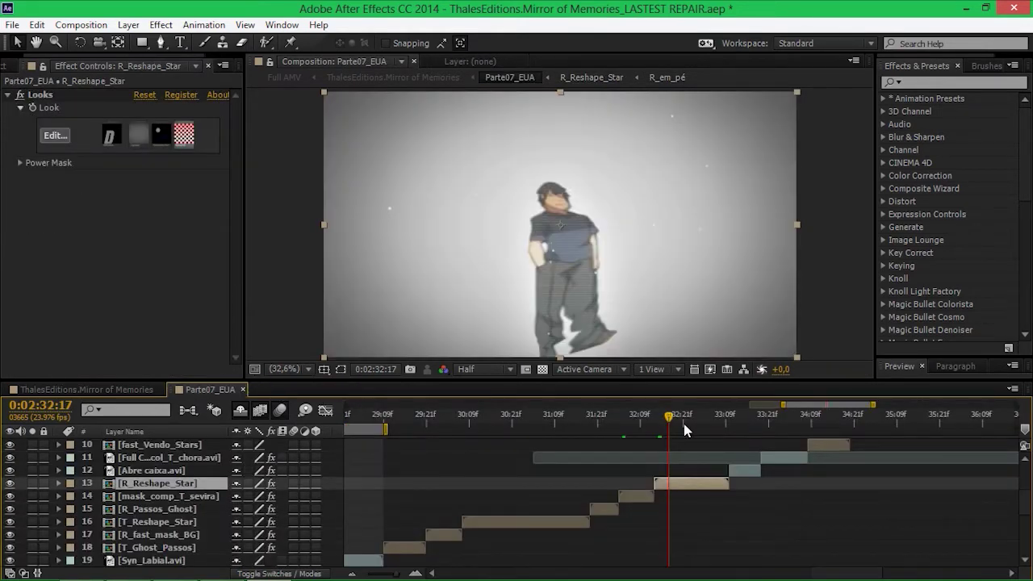
pyautogui.click(743, 422)
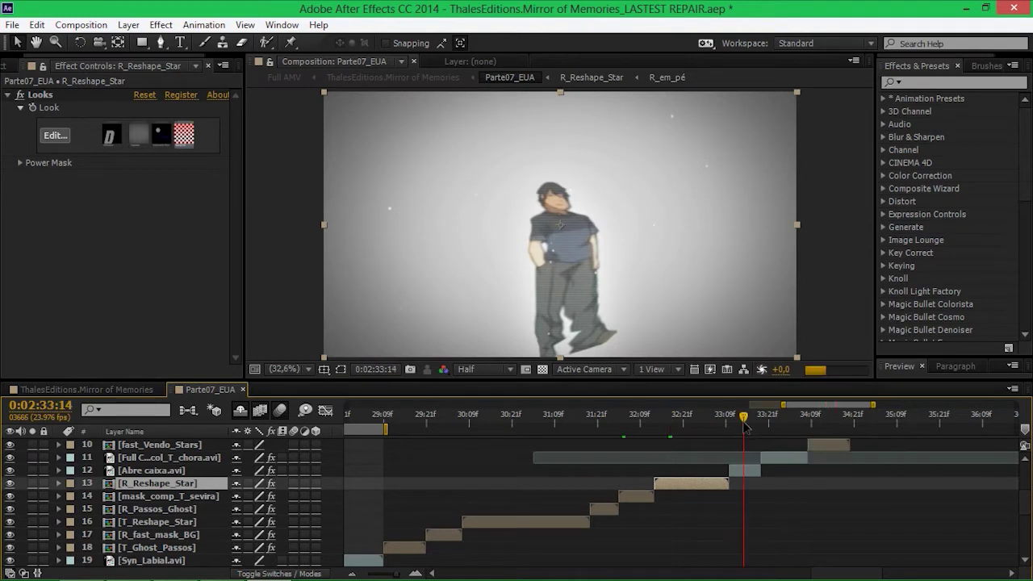
pyautogui.click(752, 474)
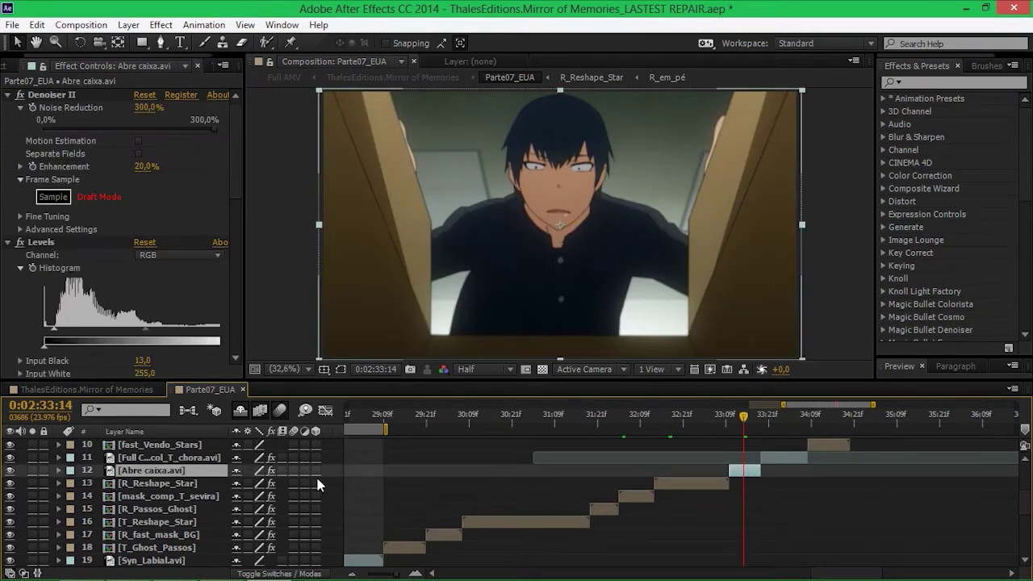
pyautogui.click(272, 471)
pyautogui.click(271, 471)
# Go to 0:02:33:22, compare Full Cachecol_T_chora.avi with its effects off and on, and collapse its whole effect list
pyautogui.click(773, 421)
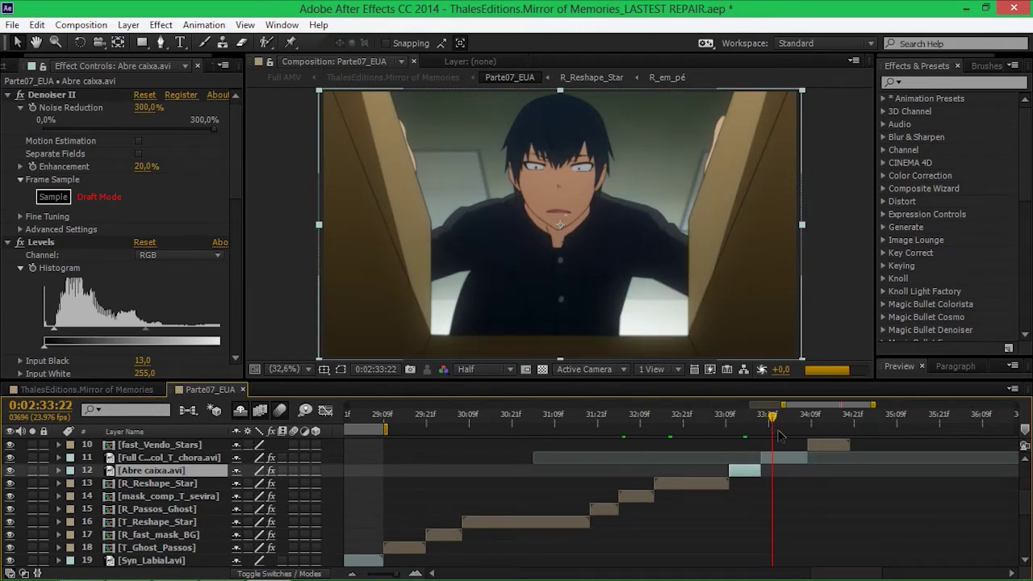
pyautogui.moveTo(882, 471); pyautogui.dragTo(458, 537)
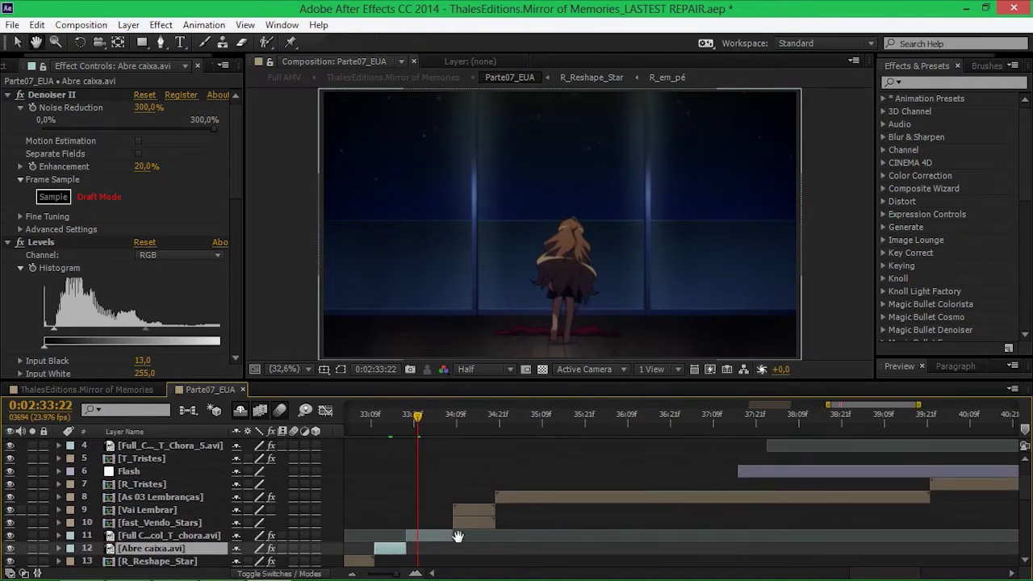
pyautogui.click(429, 539)
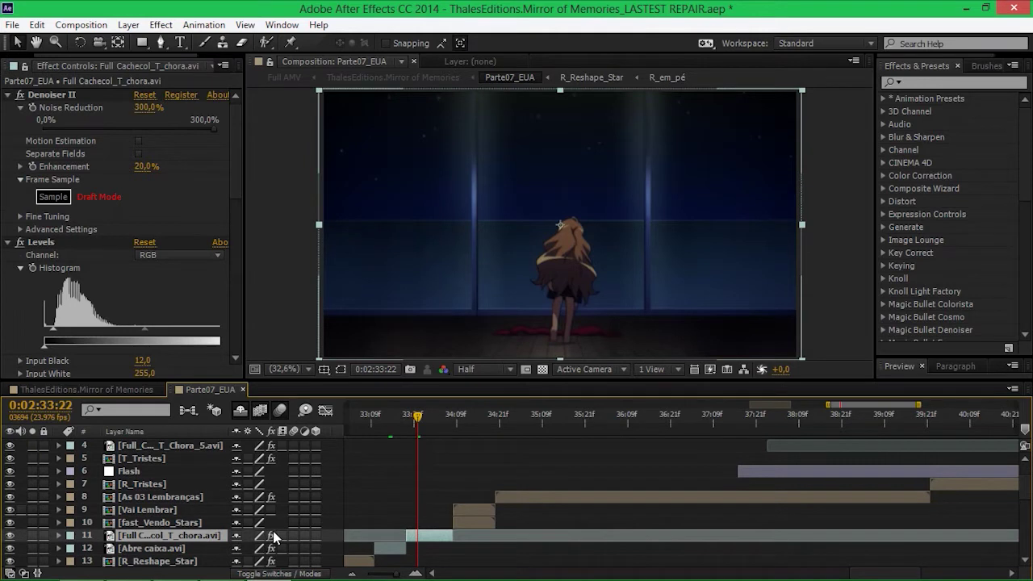
pyautogui.click(272, 536)
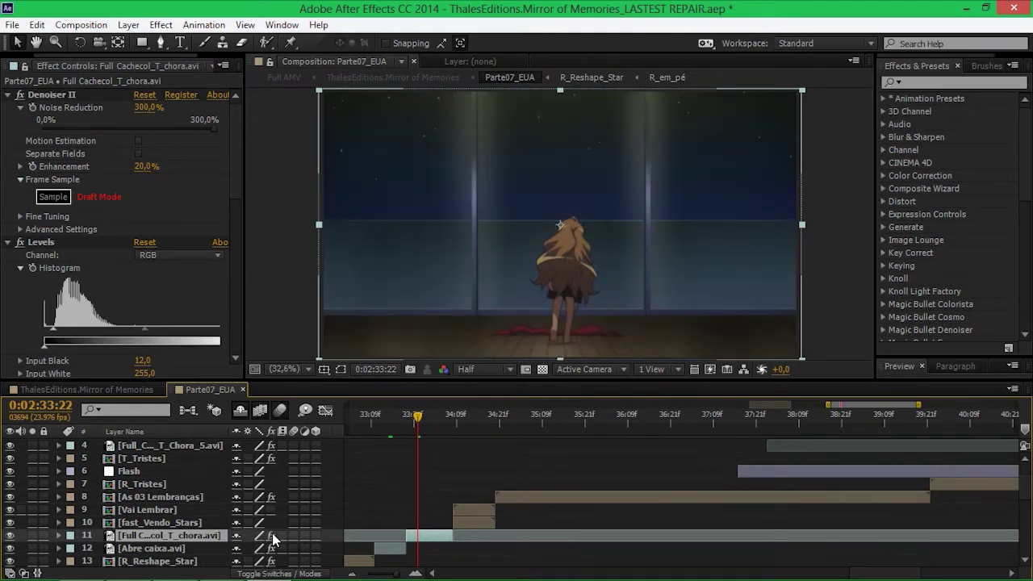
pyautogui.click(272, 536)
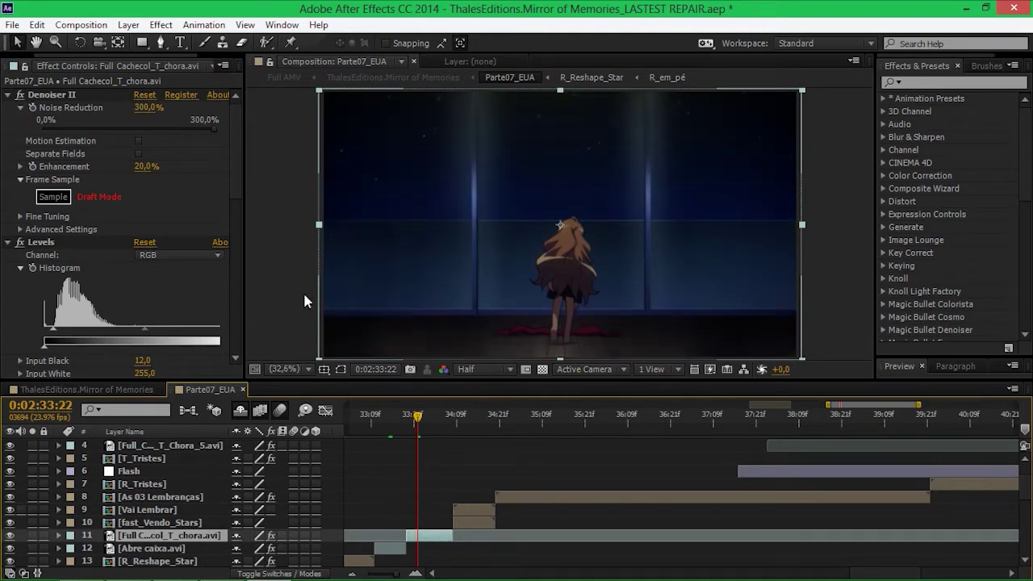
pyautogui.click(5, 246)
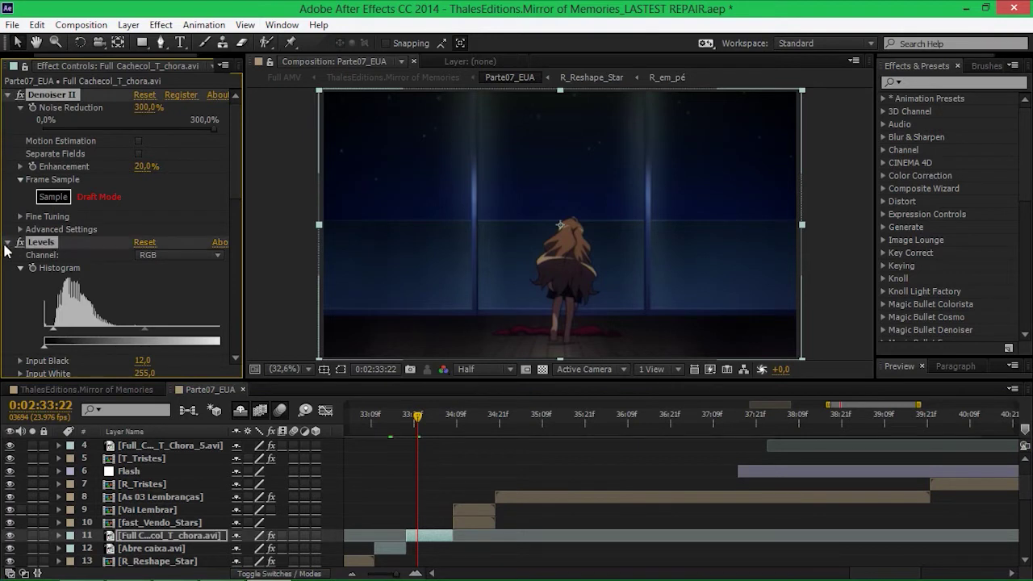
pyautogui.keyDown('ctrl'); pyautogui.click(6, 243); pyautogui.keyUp('ctrl')
# Go to 0:02:34:11, solo the fast_Vendo_Stars layer and open its composition
pyautogui.moveTo(454, 416); pyautogui.dragTo(464, 422)
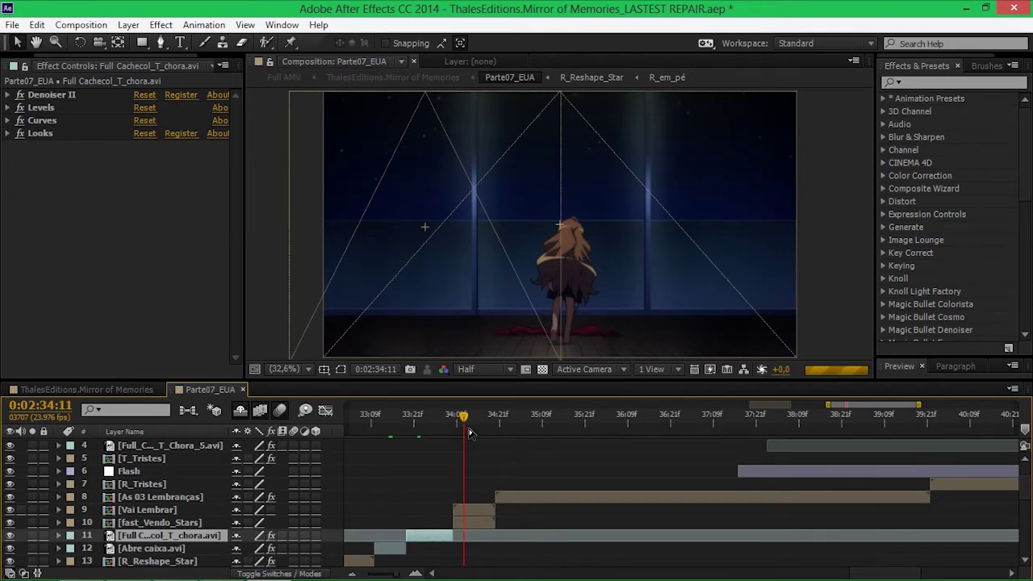
pyautogui.click(486, 522)
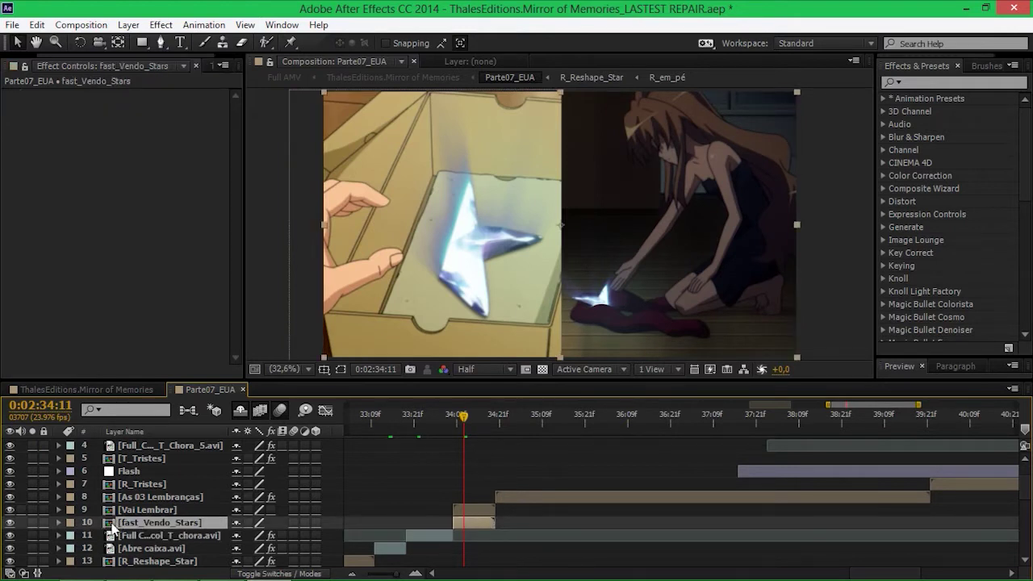
pyautogui.click(31, 523)
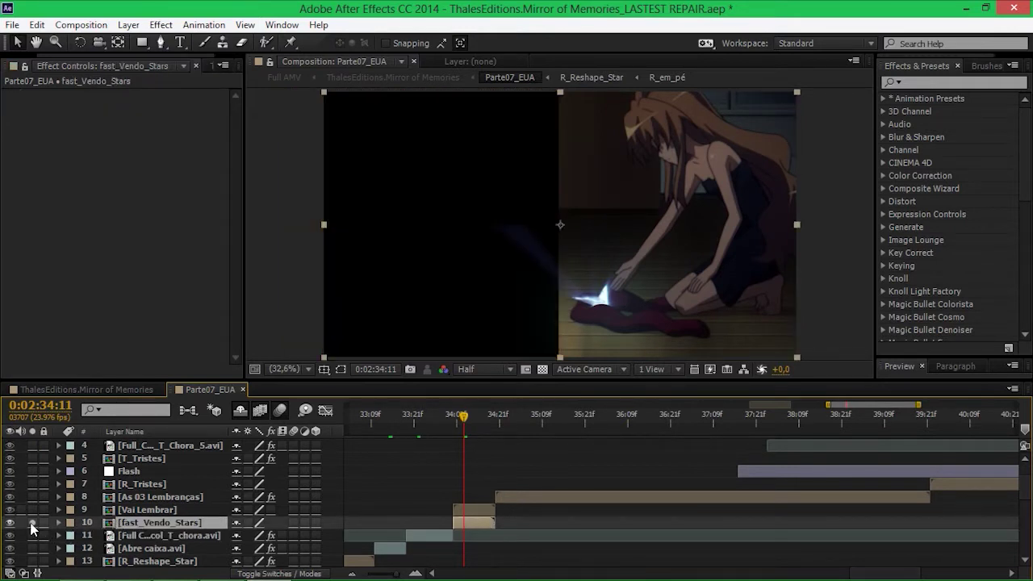
pyautogui.doubleClick(160, 524)
# Solo the bottom Full_Cachecol_T_Chora_3.avi layer and compare the clip with its effects switched off and on
pyautogui.click(161, 483)
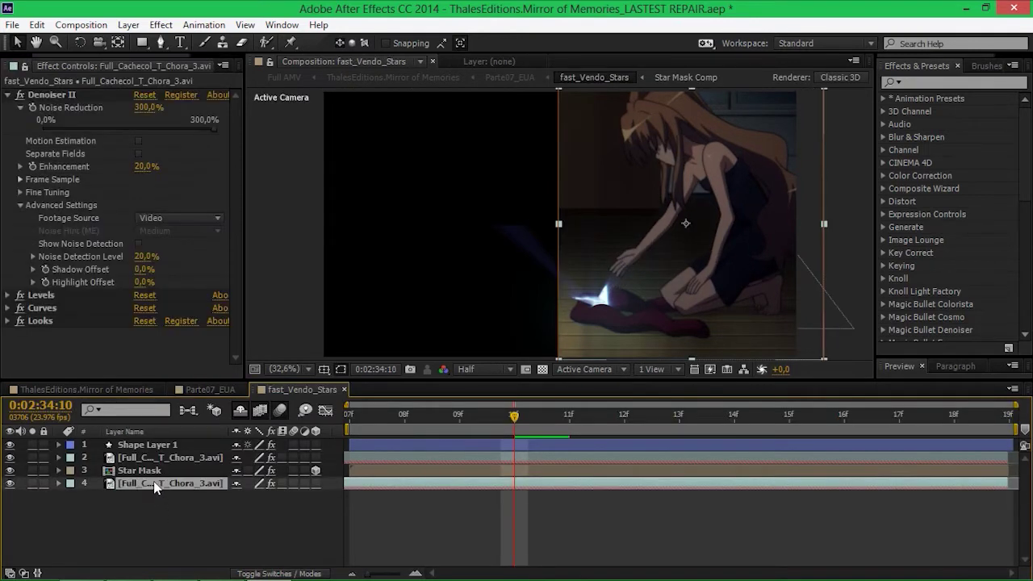
pyautogui.click(32, 484)
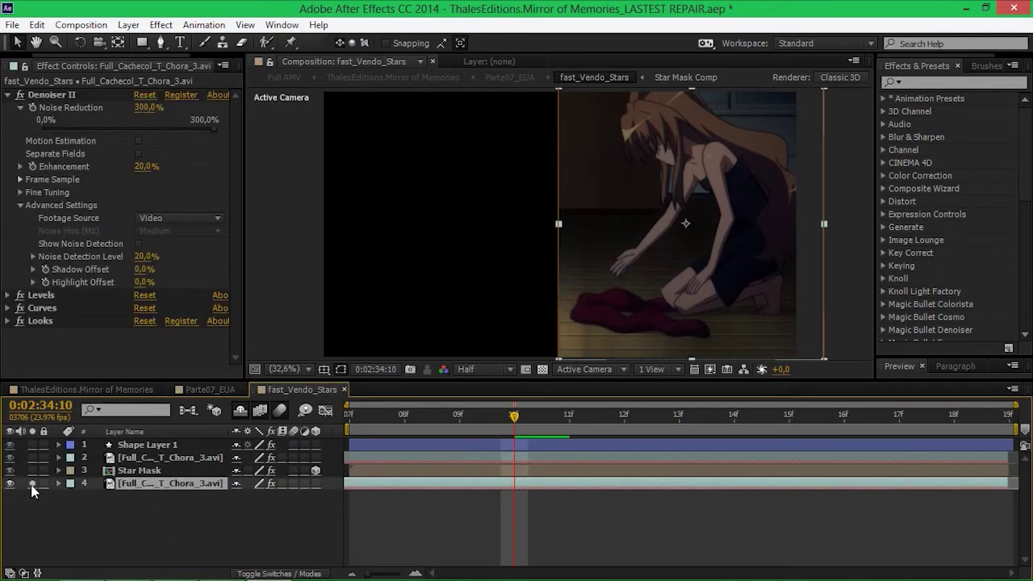
pyautogui.click(272, 483)
pyautogui.click(272, 484)
# Solo the Star Mask layer and compare the star with its Shine effect switched off and on
pyautogui.click(168, 472)
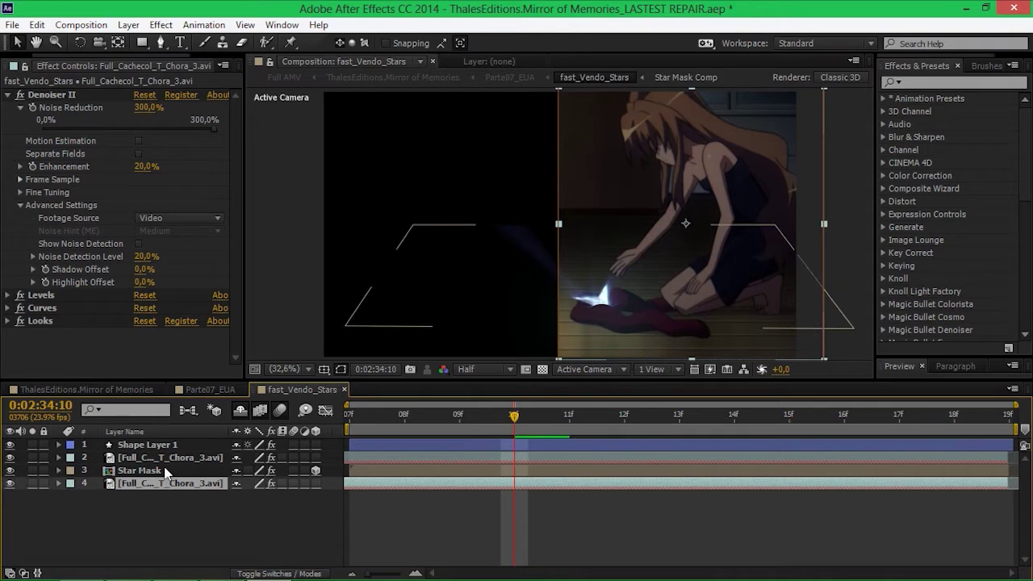
pyautogui.click(33, 472)
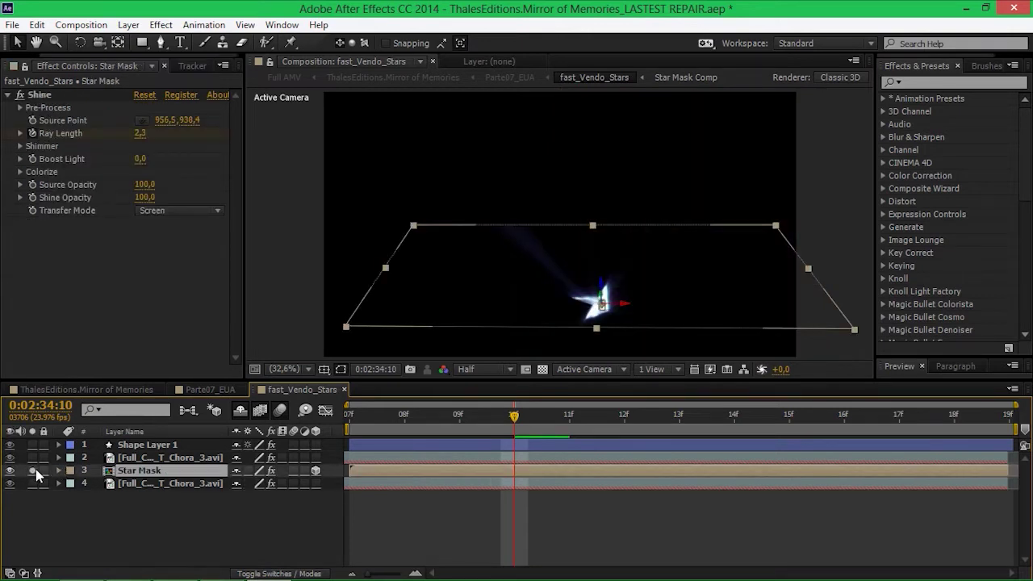
pyautogui.click(271, 473)
pyautogui.click(272, 473)
# Open the Star Mask composition and view its STAR0.tga layer unmasked with the layer view set to None
pyautogui.doubleClick(162, 471)
pyautogui.click(159, 447)
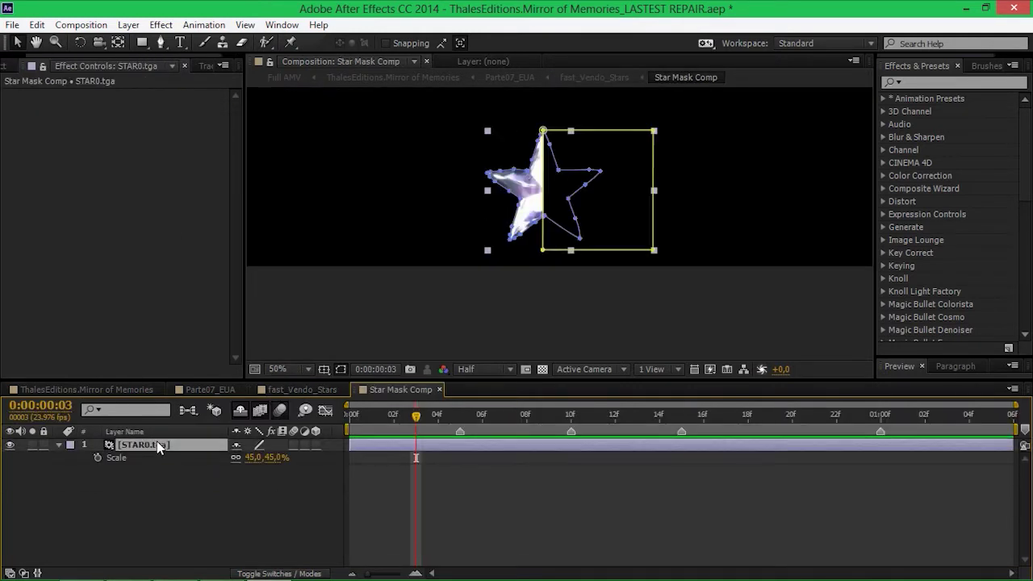
pyautogui.doubleClick(159, 446)
pyautogui.click(655, 355)
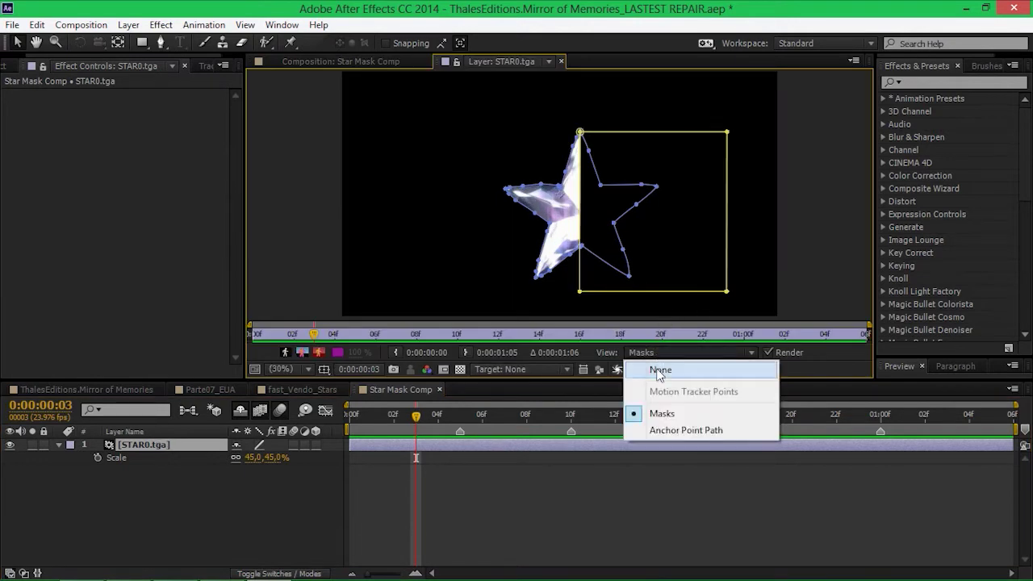
pyautogui.click(658, 373)
pyautogui.press(',')
pyautogui.press(',')
pyautogui.press('.')
pyautogui.press('.')
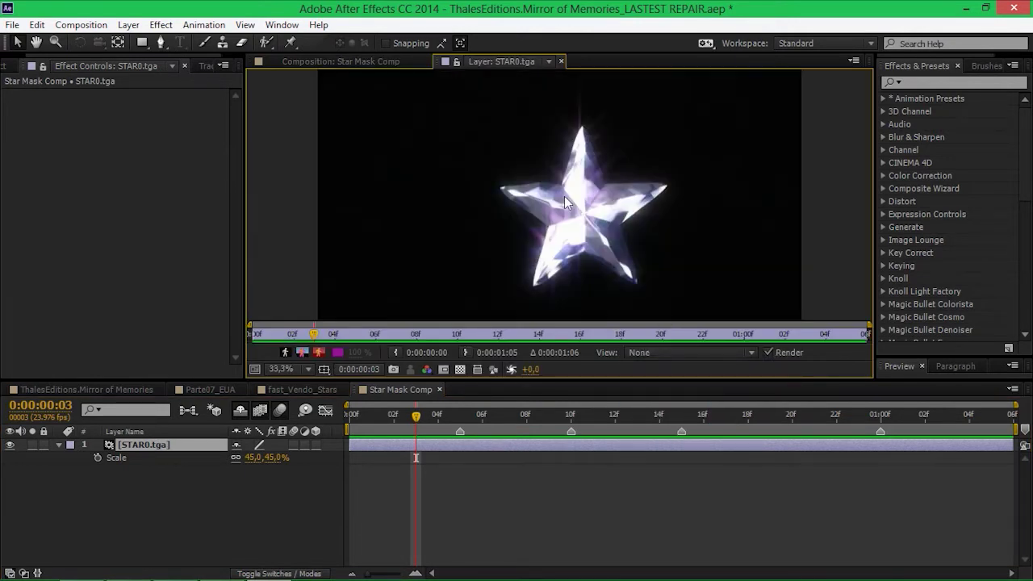
# Return to the composition view, close Star Mask Comp and unsolo the Star Mask layer in fast_Vendo_Stars
pyautogui.click(362, 64)
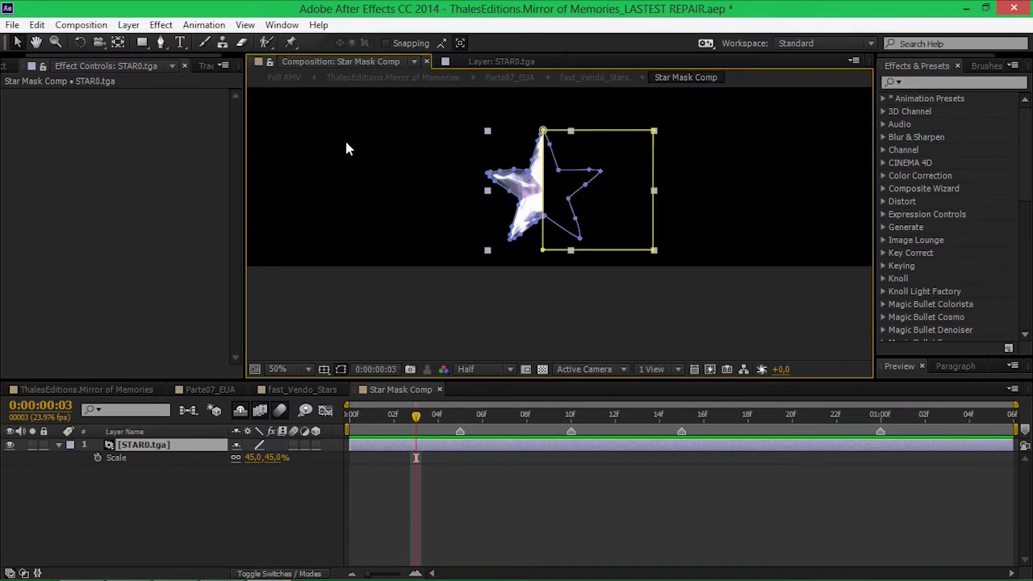
pyautogui.click(439, 390)
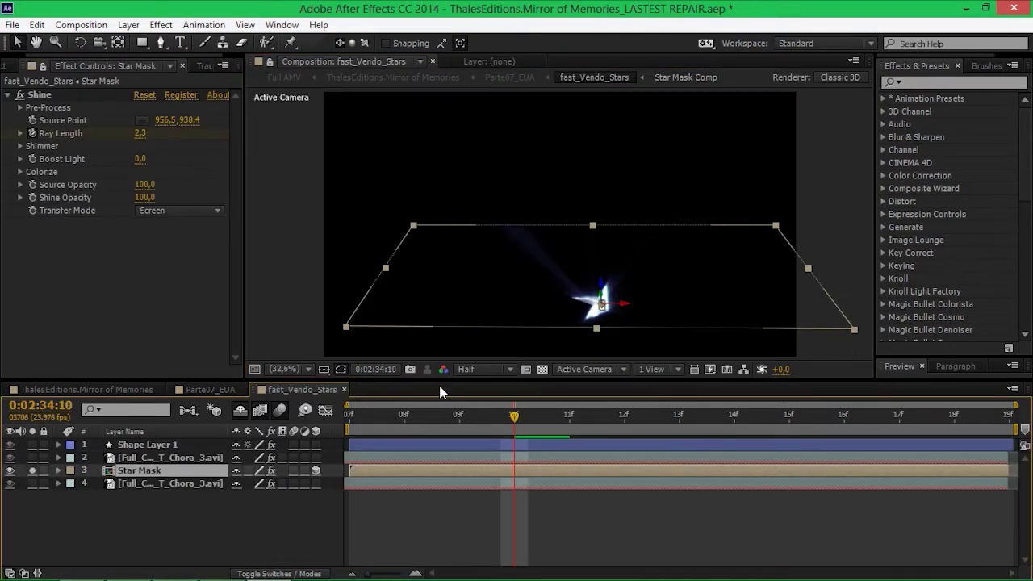
pyautogui.click(32, 471)
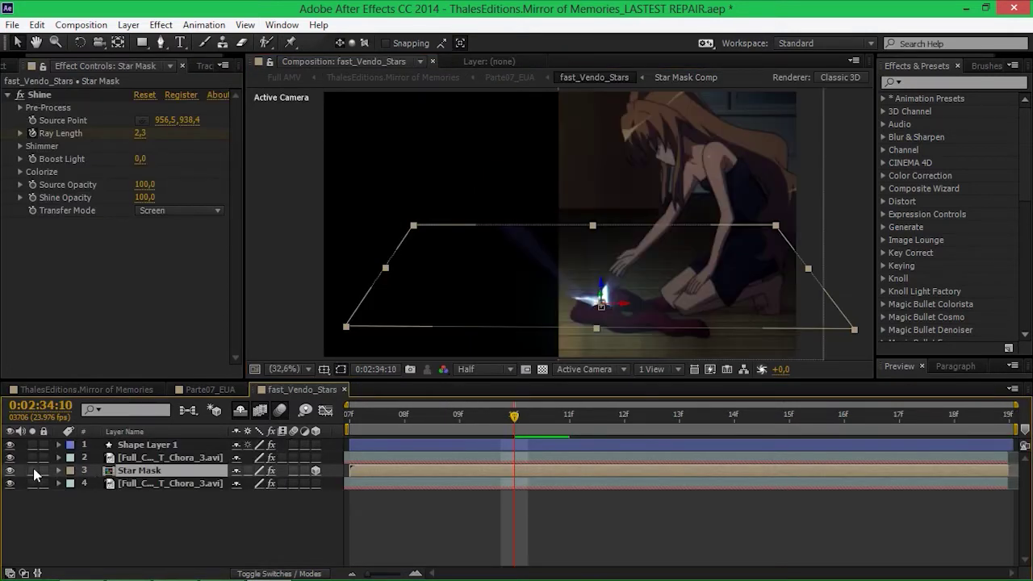
# Examine the masked scarf piece on the upper Full_Cachecol_T_Chora_3.avi layer in isolation, then compare it with its effects off and on
pyautogui.click(34, 457)
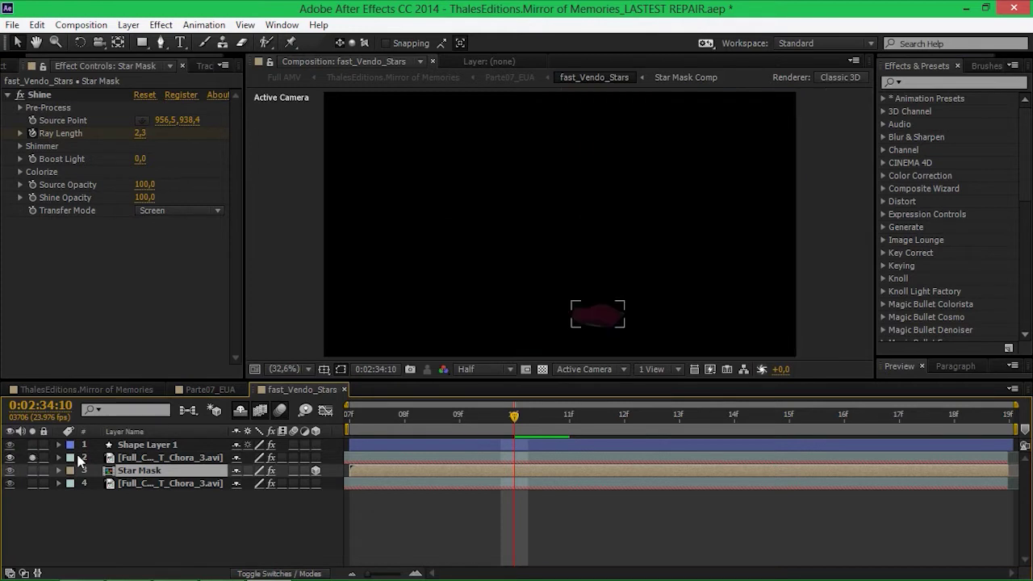
pyautogui.click(144, 457)
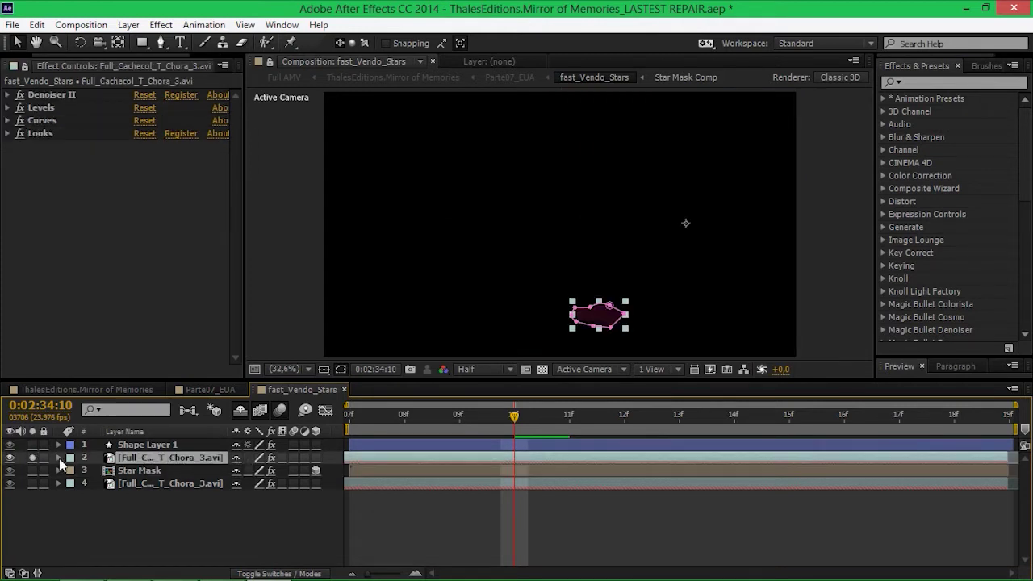
pyautogui.click(32, 457)
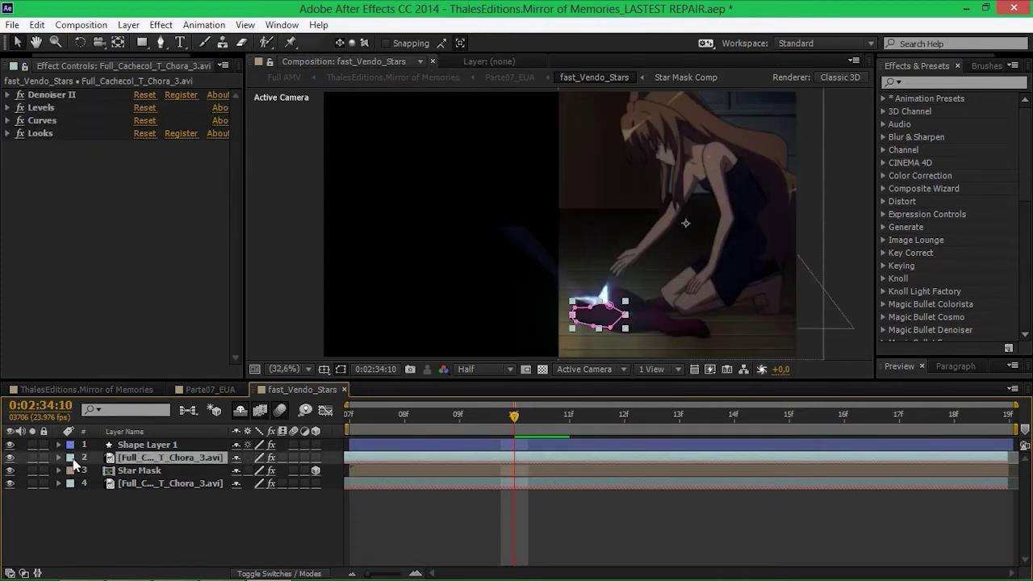
pyautogui.click(271, 457)
pyautogui.click(276, 530)
pyautogui.click(277, 460)
pyautogui.keyDown('ctrl'); pyautogui.click(276, 462); pyautogui.keyUp('ctrl')
pyautogui.click(268, 469)
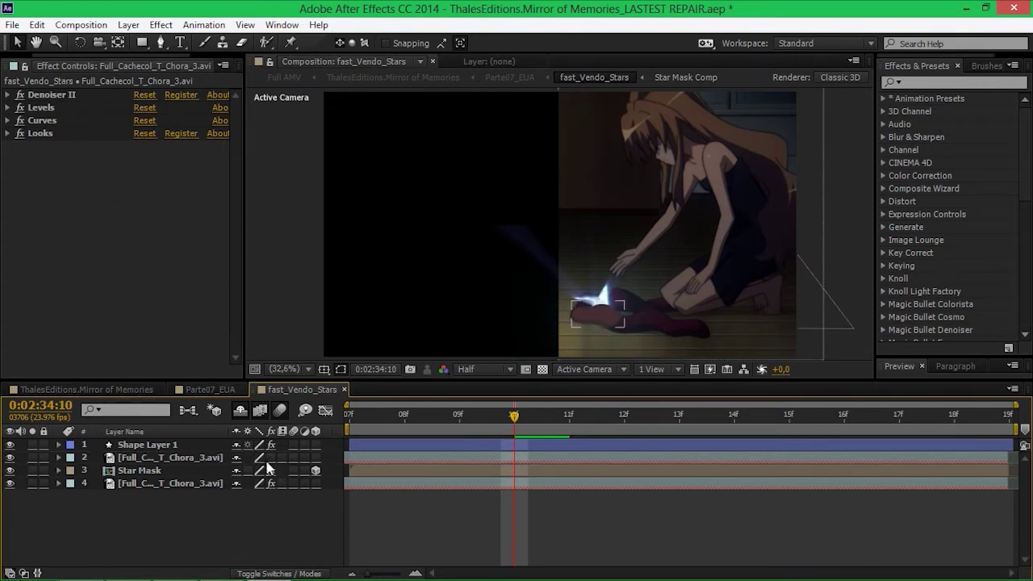
# Examine Shape Layer 1 in fast_Vendo_Stars soloed, then compare the shot with the layer's Gaussian Blur off and on
pyautogui.click(176, 445)
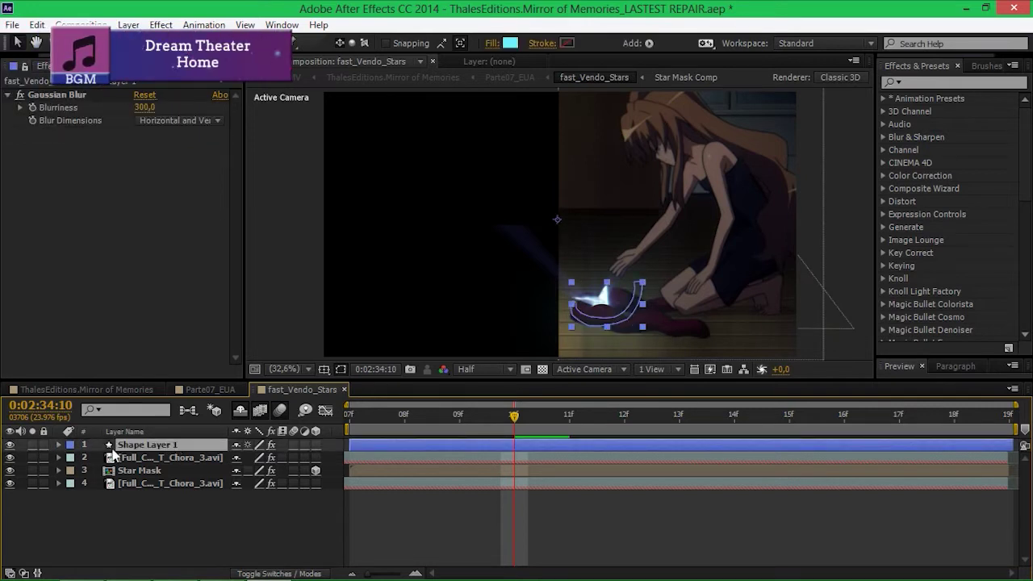
pyautogui.click(32, 445)
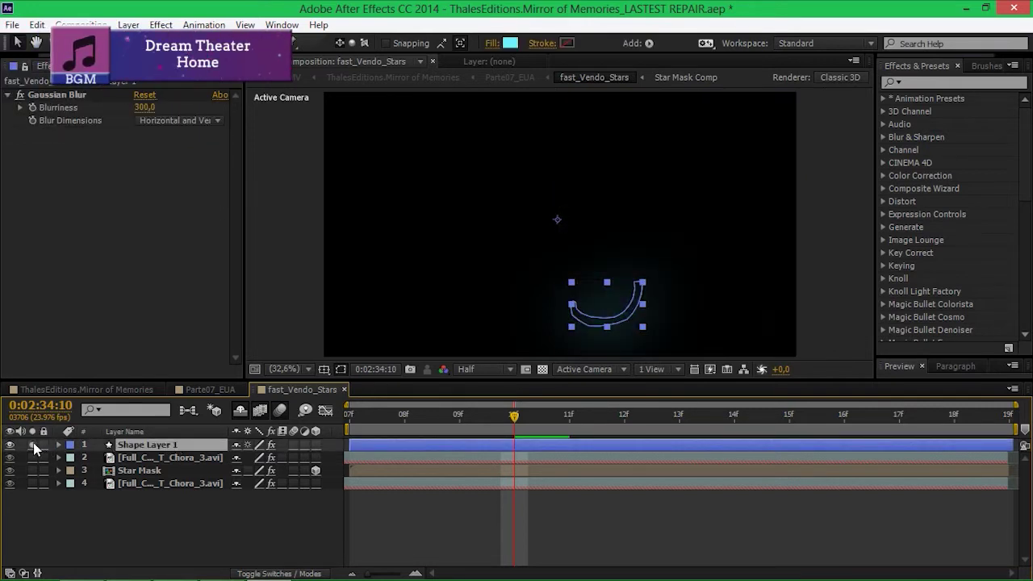
pyautogui.click(274, 443)
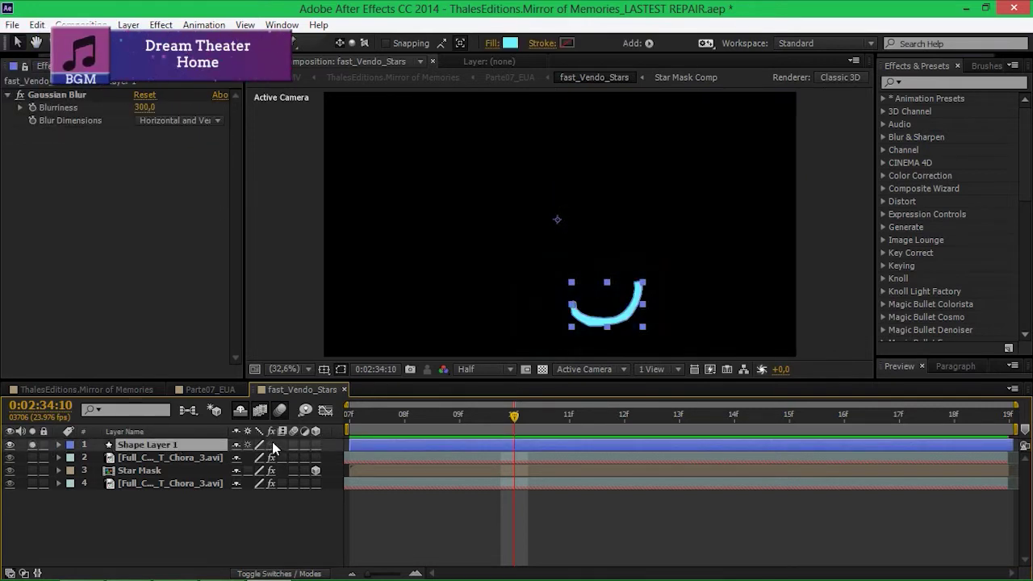
pyautogui.click(34, 445)
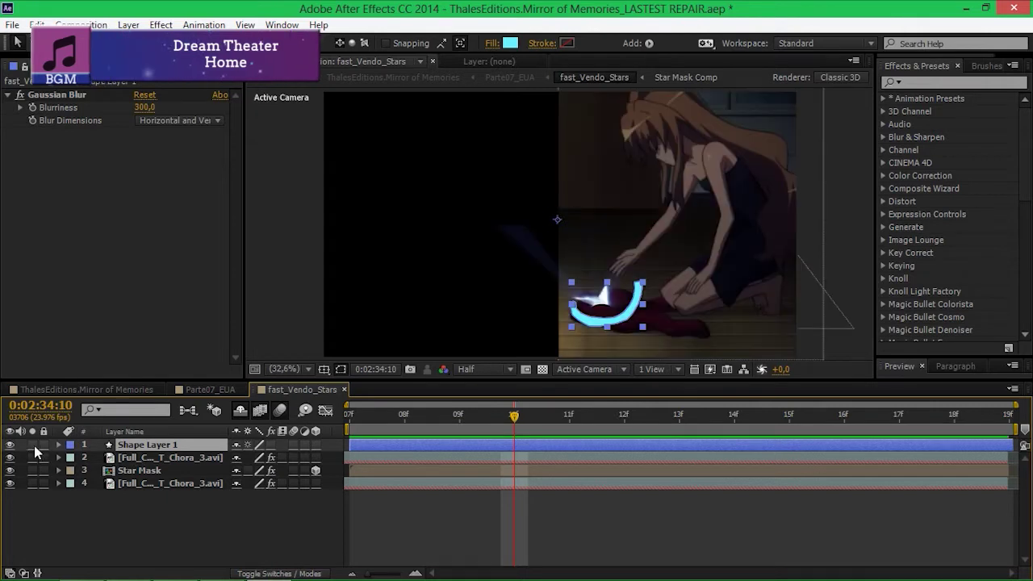
pyautogui.click(270, 444)
pyautogui.click(291, 520)
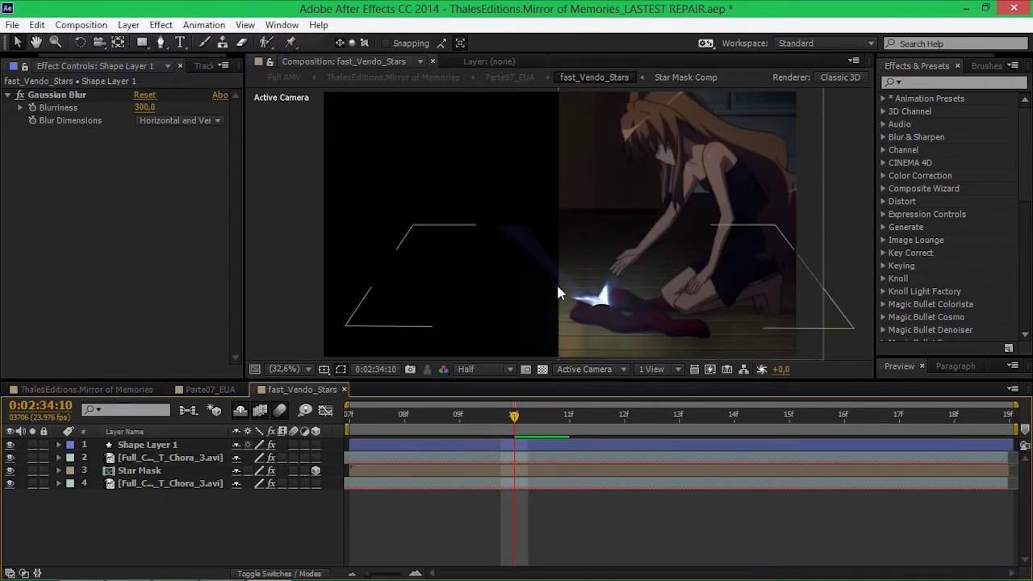
# Close fast_Vendo_Stars, solo the Vai Lembrar layer in Parte07_EUA instead of fast_Vendo_Stars, and open its composition
pyautogui.click(345, 390)
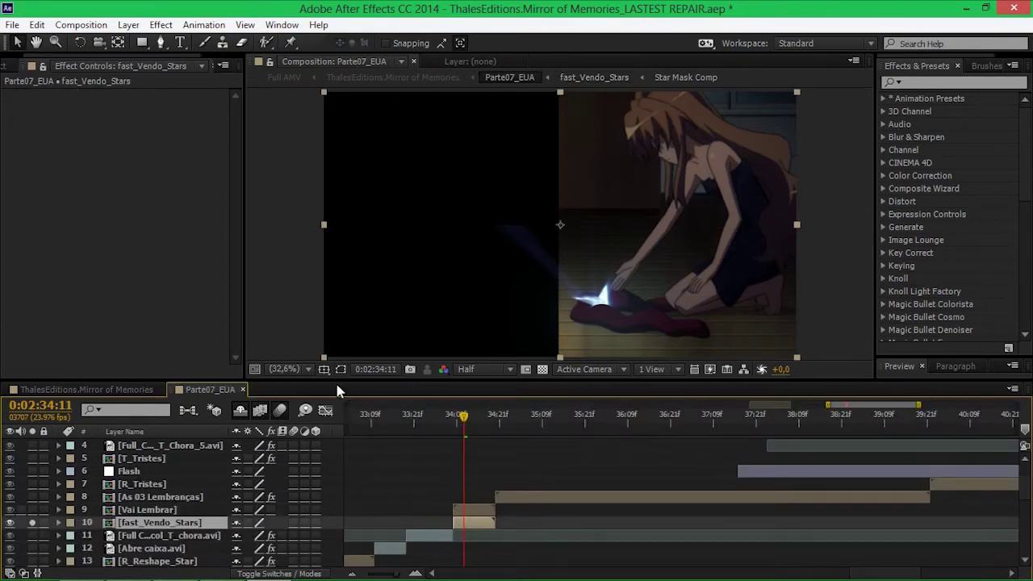
pyautogui.click(481, 506)
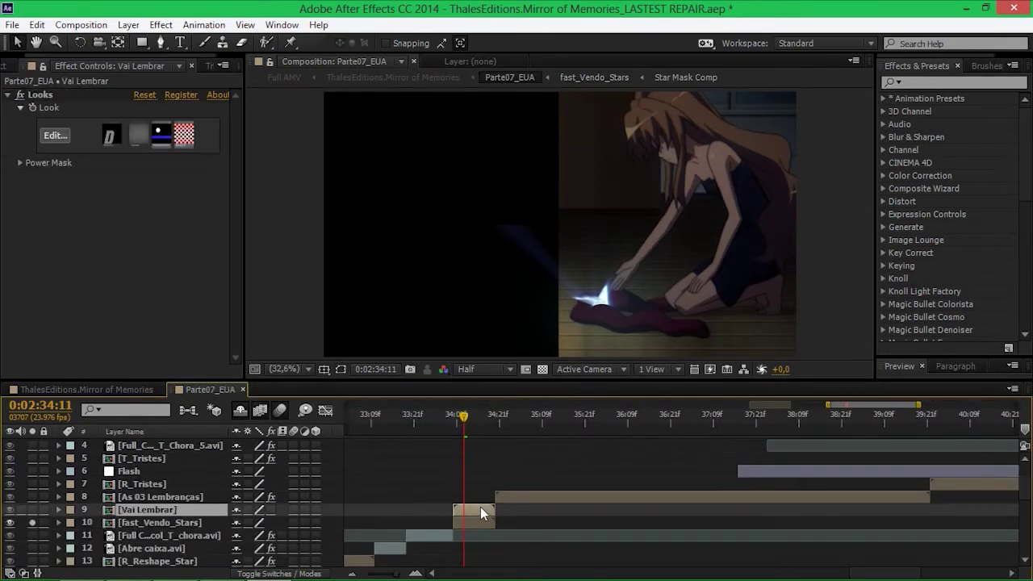
pyautogui.click(32, 509)
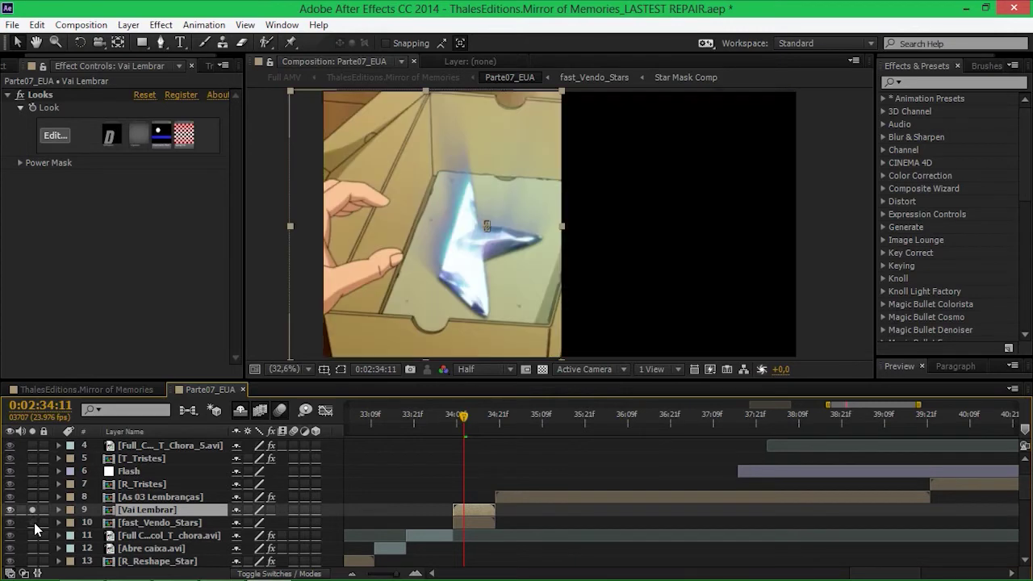
pyautogui.doubleClick(117, 511)
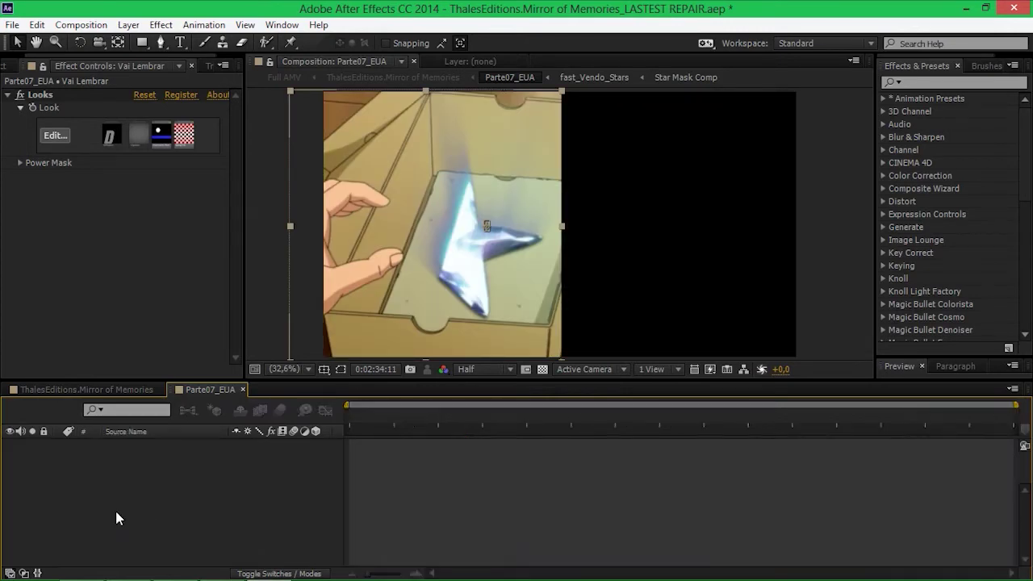
# Solo the lower 03.mp4 layer and compare it with all effects, and with Paint alone, switched off and on
pyautogui.click(133, 484)
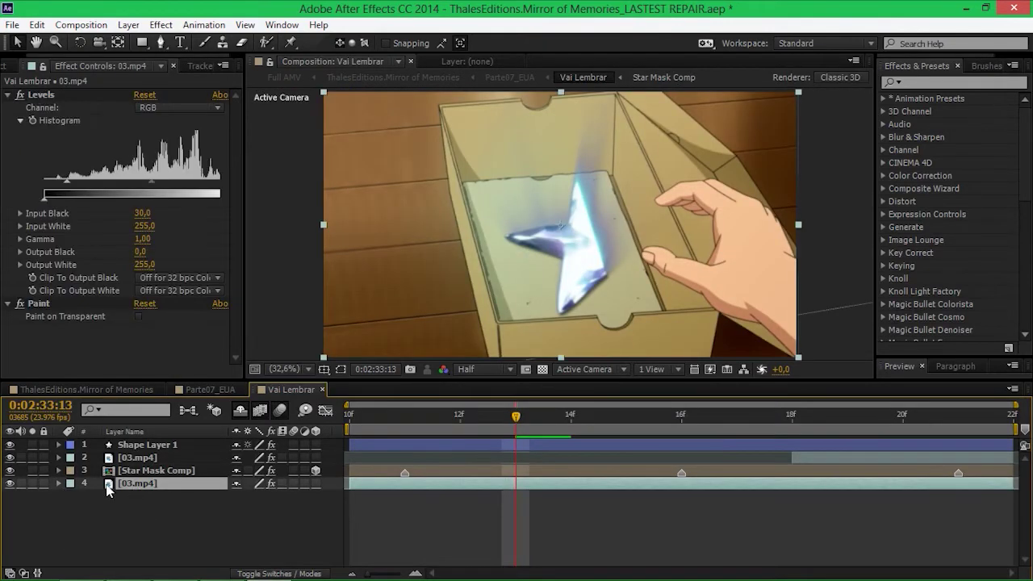
pyautogui.click(31, 485)
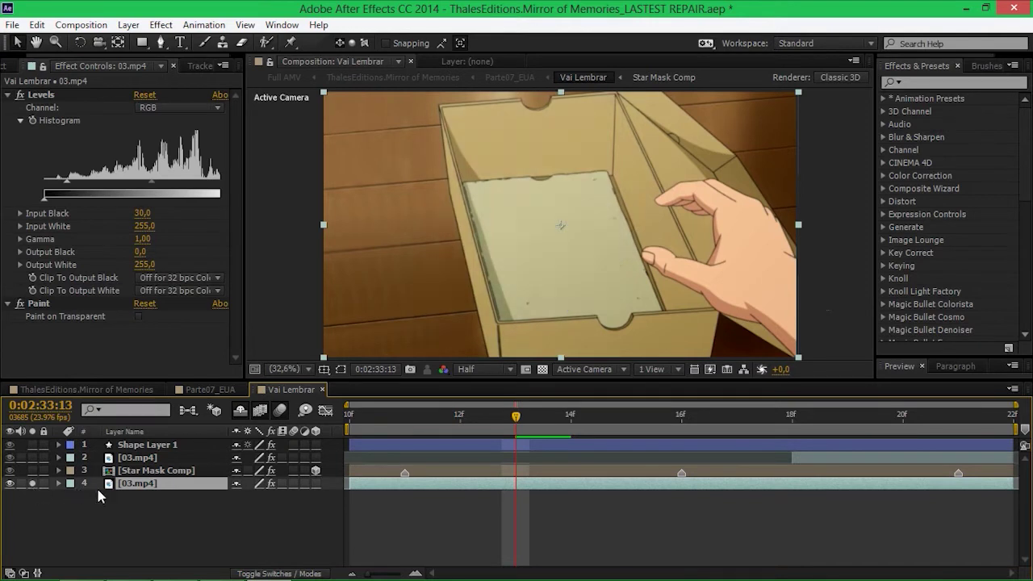
pyautogui.click(271, 485)
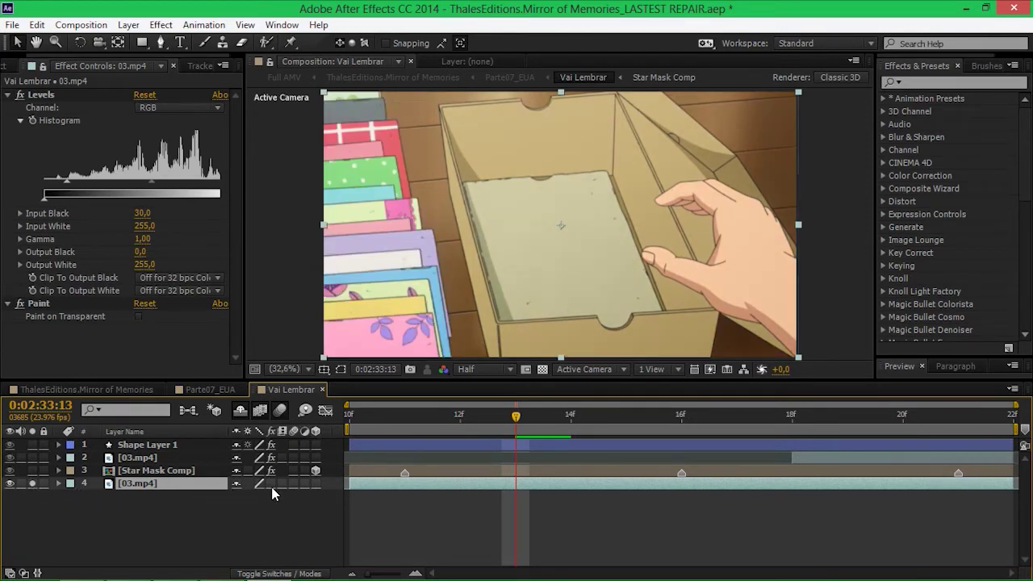
pyautogui.click(272, 486)
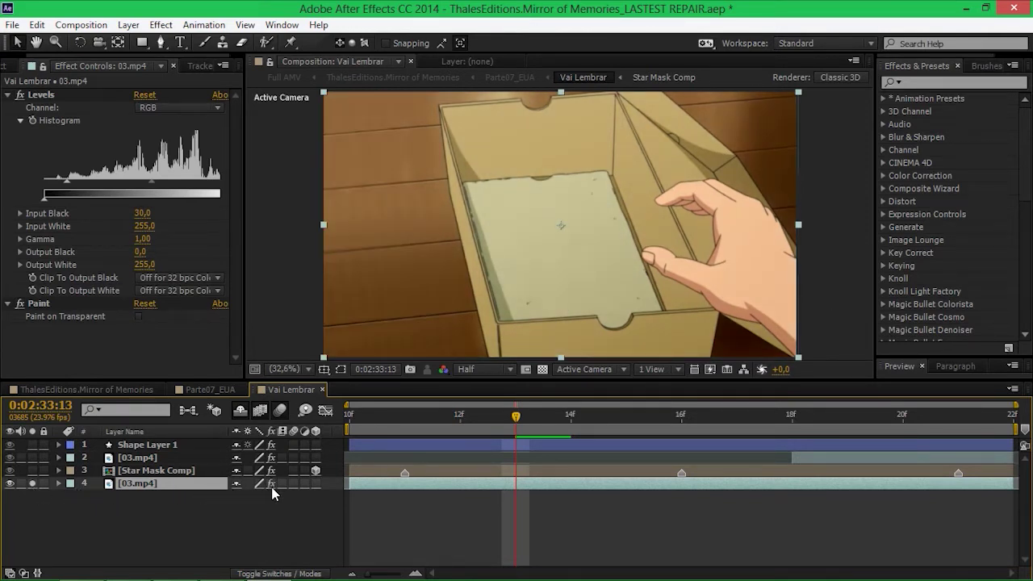
pyautogui.click(63, 305)
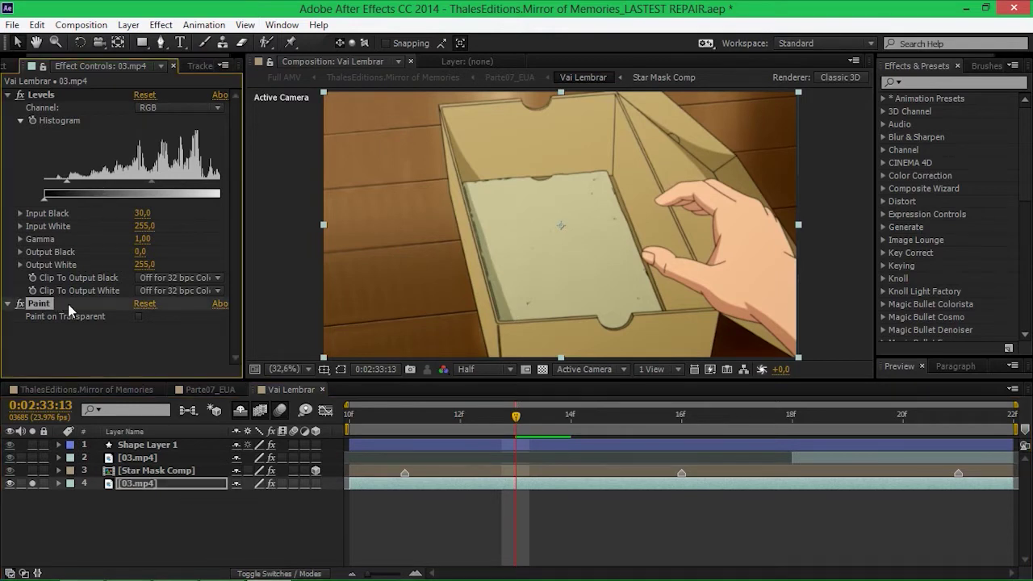
pyautogui.click(20, 304)
pyautogui.click(20, 305)
# View the lower 03.mp4 layer's unpainted source with the layer view set to None, scrub its footage and close the layer view
pyautogui.doubleClick(149, 484)
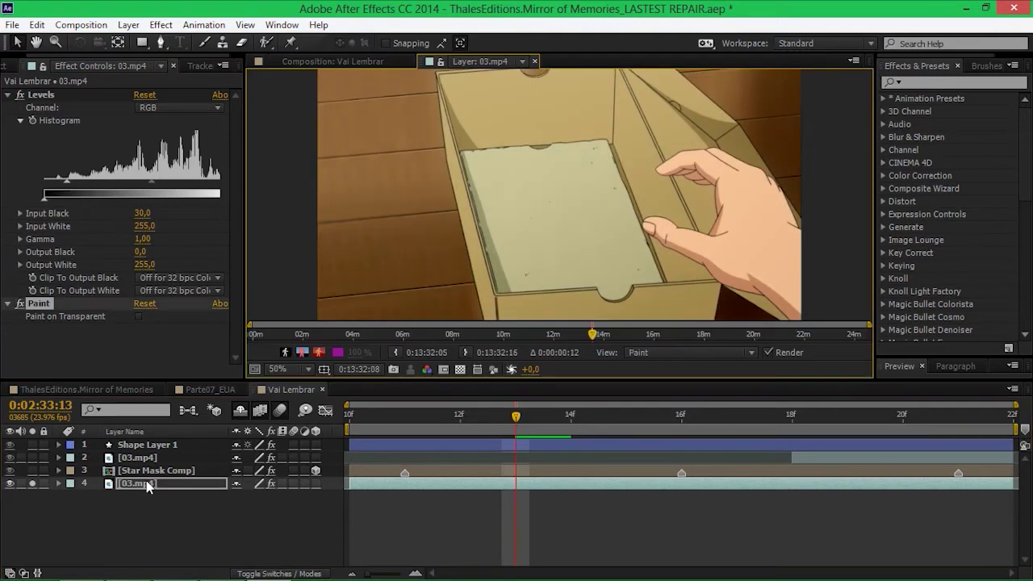
pyautogui.click(642, 352)
pyautogui.click(656, 369)
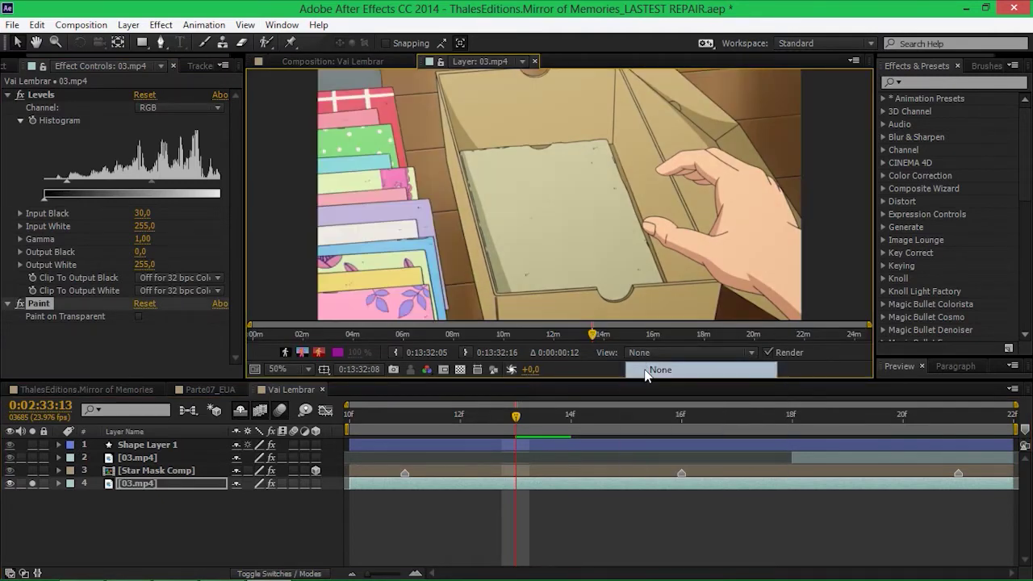
pyautogui.moveTo(593, 337); pyautogui.dragTo(595, 334)
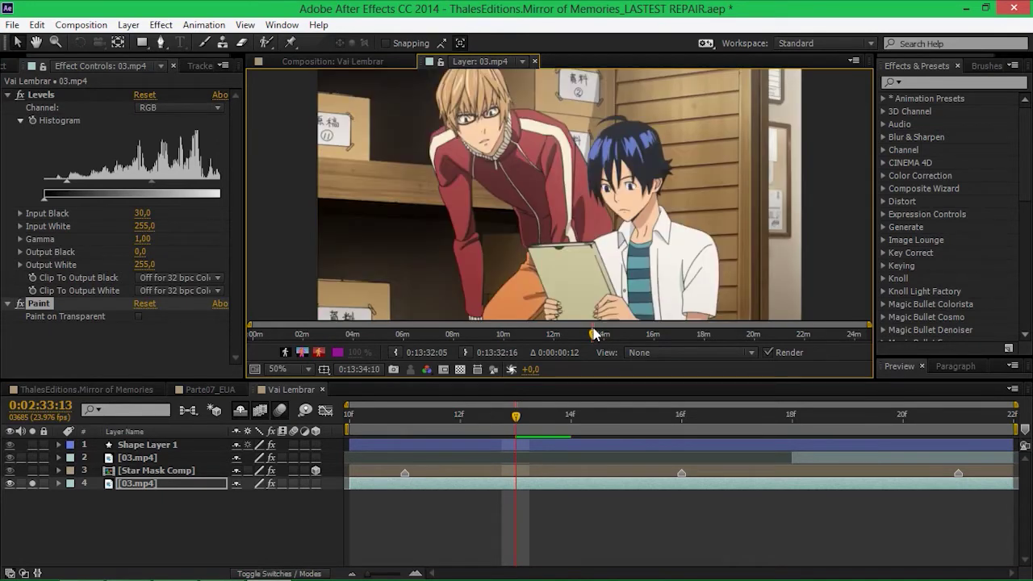
pyautogui.click(461, 69)
pyautogui.click(491, 146)
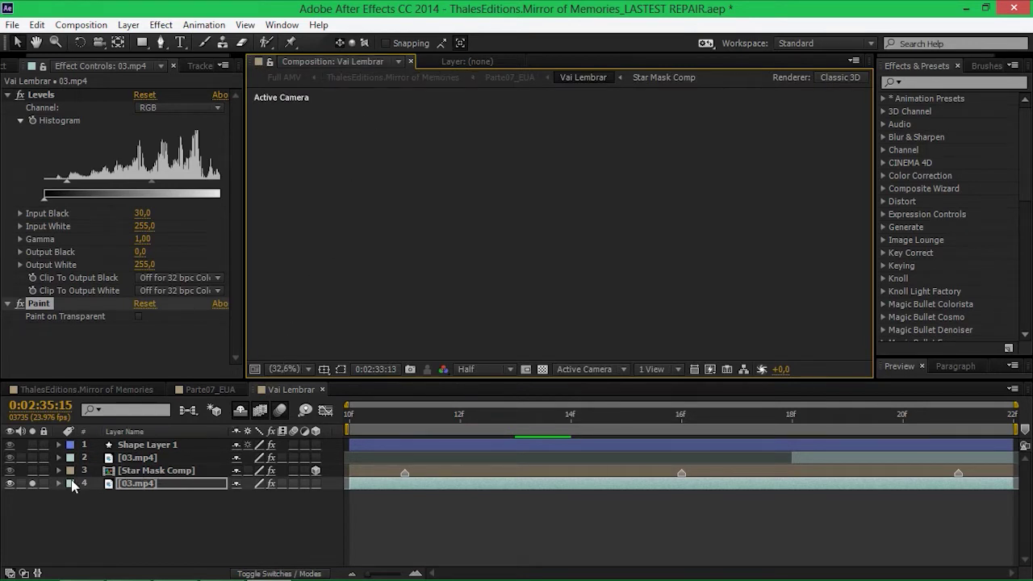
# Review the soloed lower 03.mp4 layer from the first frame of Vai Lembrar, 0:02:33:10, to 0:02:33:13
pyautogui.click(365, 417)
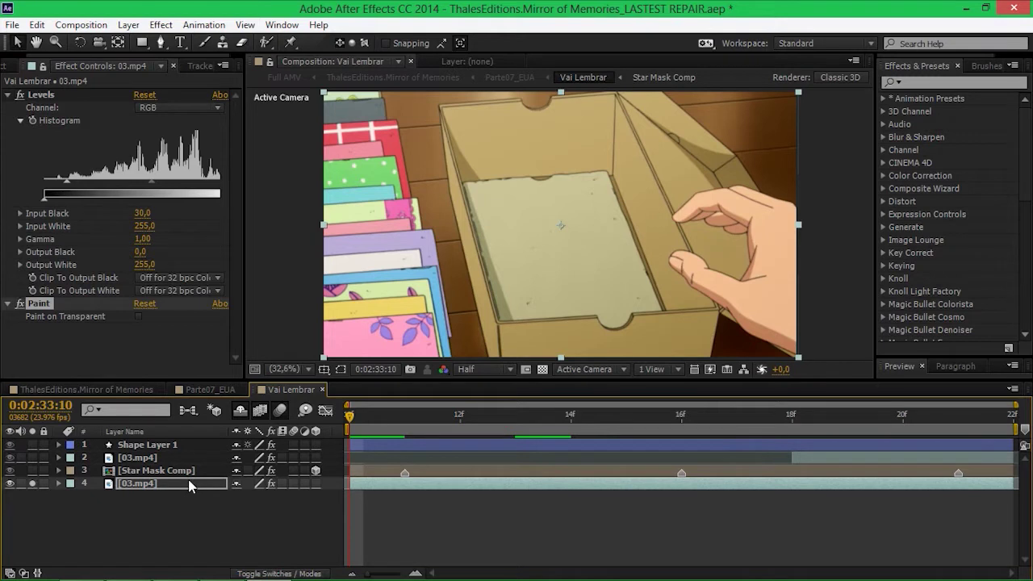
pyautogui.click(189, 510)
pyautogui.click(169, 487)
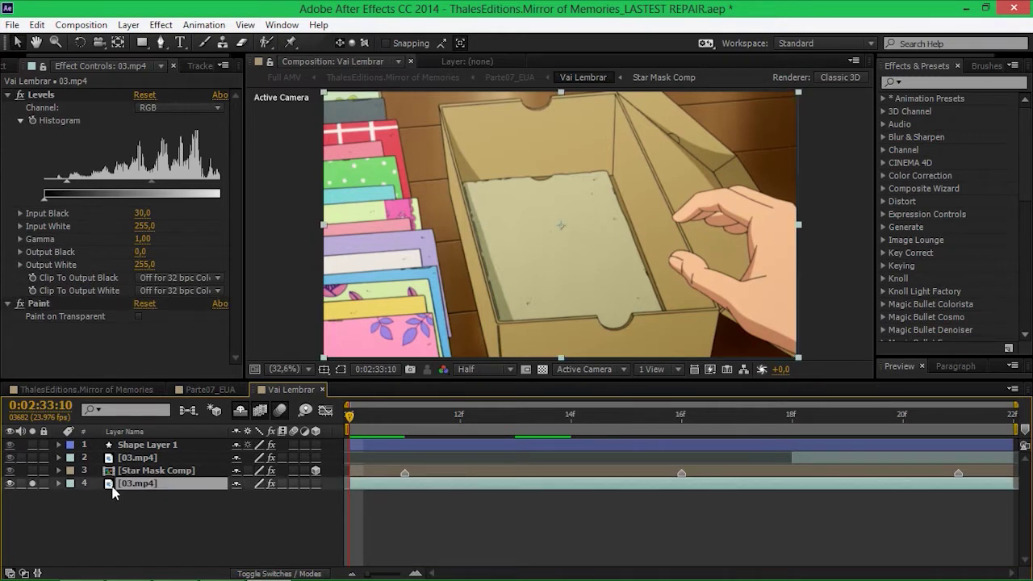
pyautogui.click(34, 484)
pyautogui.click(34, 486)
pyautogui.press('space')
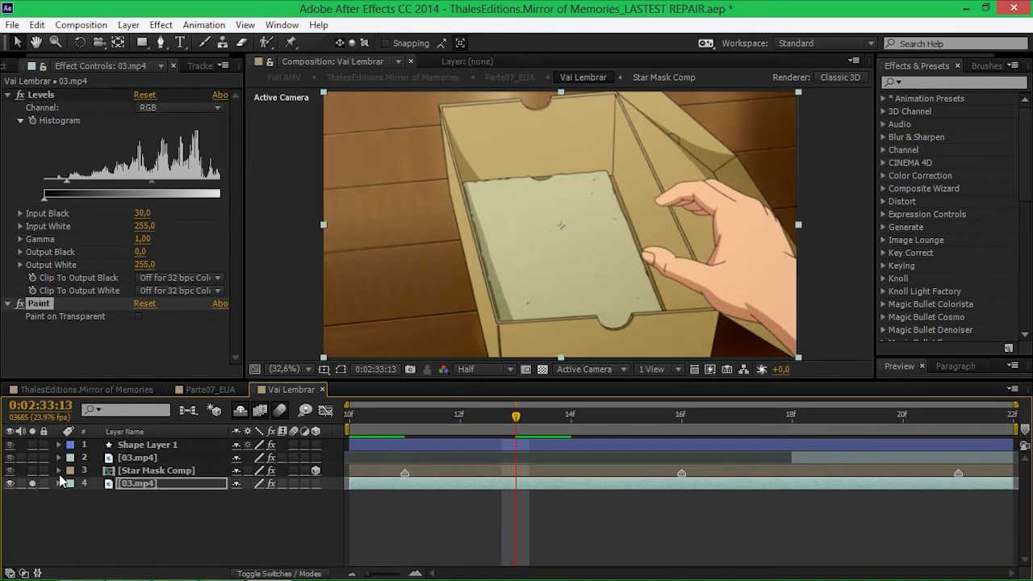
# Solo the Star Mask Comp layer in place of 03.mp4, inspect its Shine effect and compare the star with effects off and on
pyautogui.click(34, 484)
pyautogui.click(33, 471)
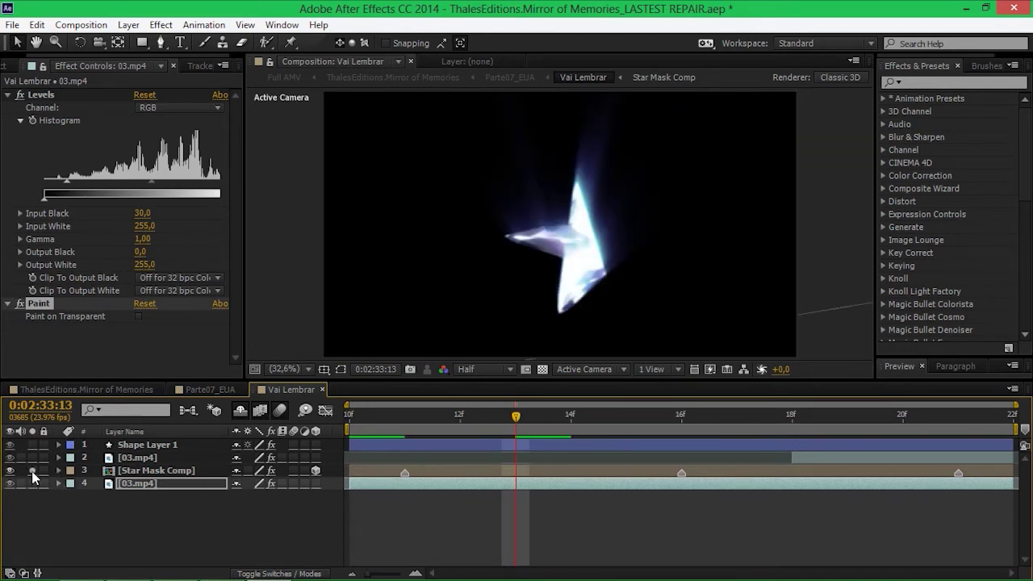
pyautogui.click(129, 472)
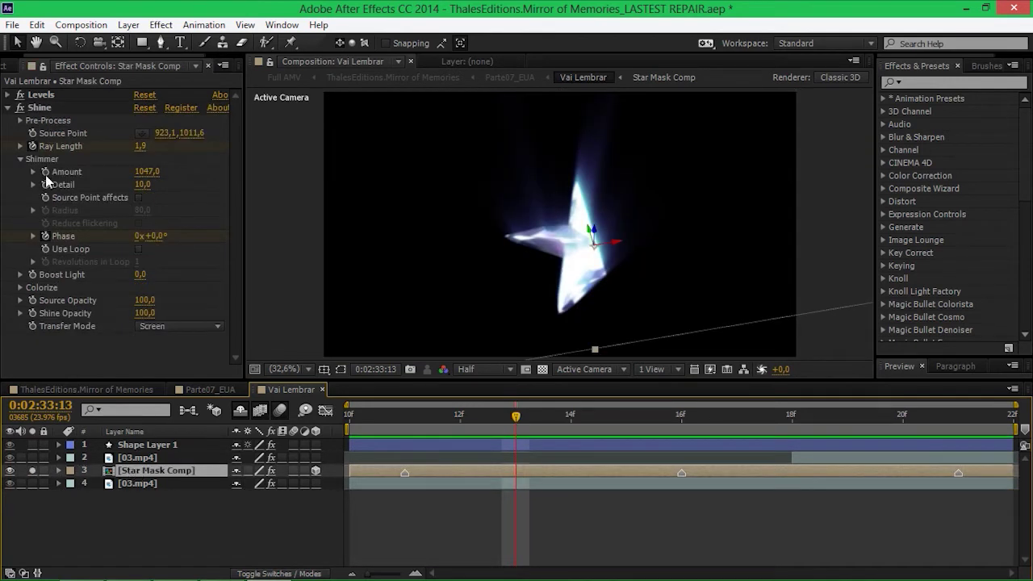
pyautogui.click(42, 109)
pyautogui.click(273, 470)
pyautogui.click(273, 471)
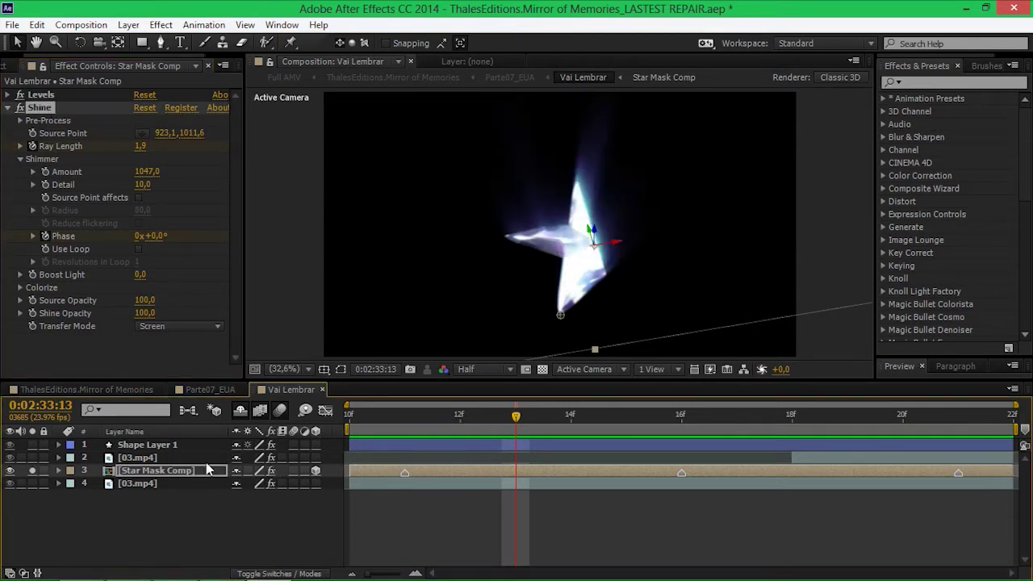
# Solo the upper 03.mp4 layer, examine its masked fingertip between 0:02:33:18 and 0:02:33:21, and unsolo it at 0:02:33:19
pyautogui.keyDown('alt'); pyautogui.click(33, 457); pyautogui.keyUp('alt')
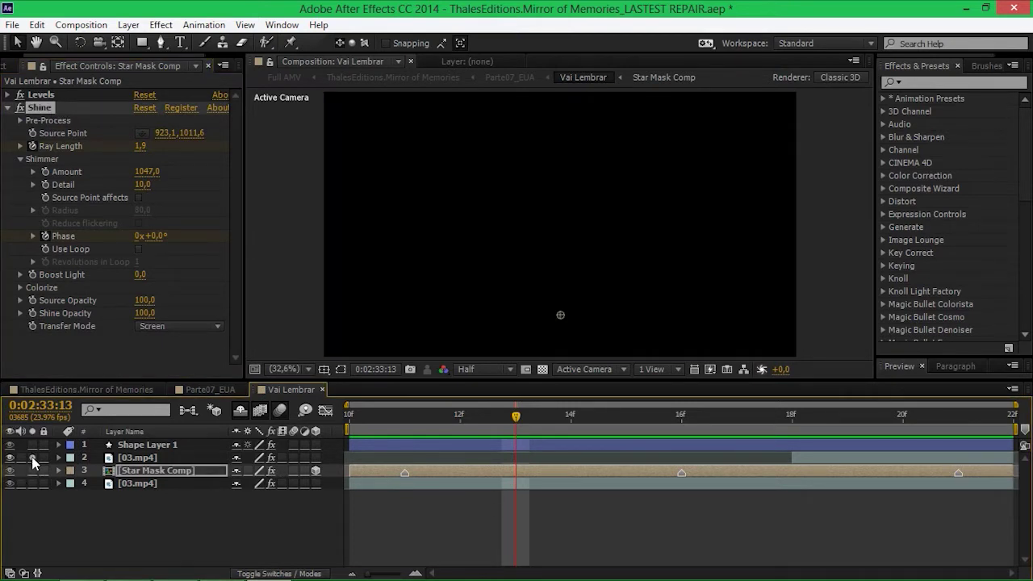
pyautogui.click(126, 458)
pyautogui.click(792, 416)
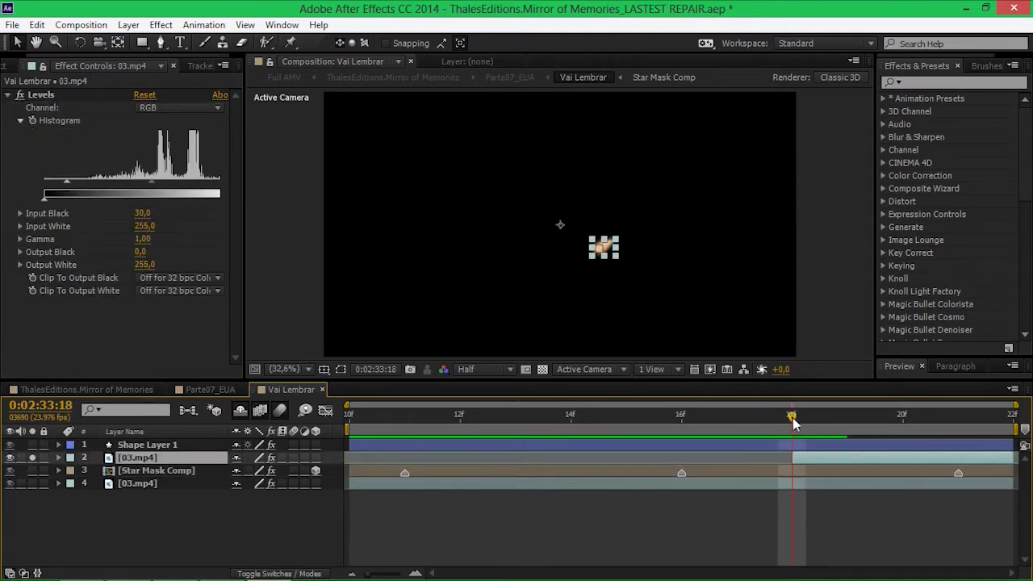
pyautogui.click(690, 289)
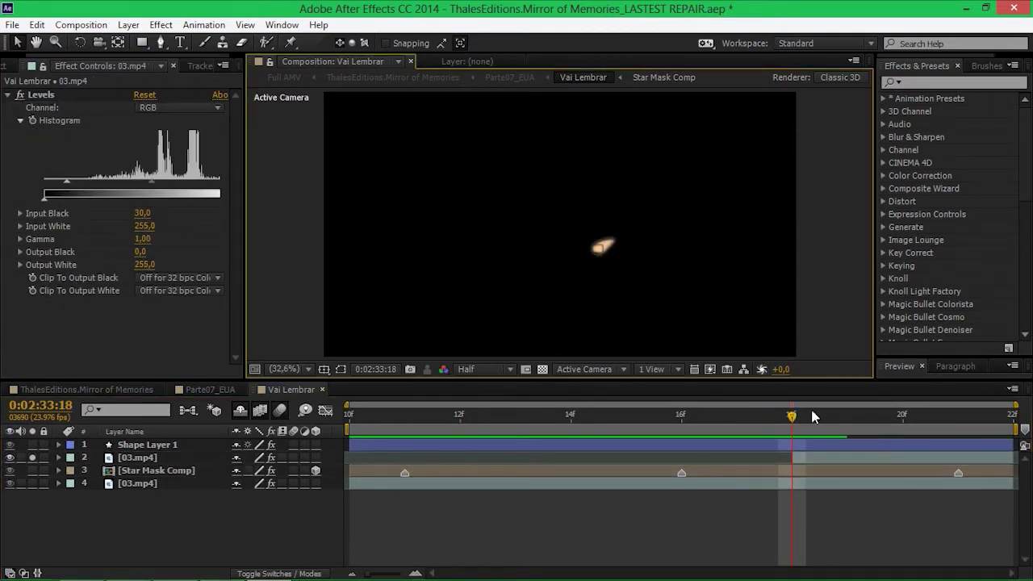
pyautogui.moveTo(797, 420); pyautogui.dragTo(961, 421)
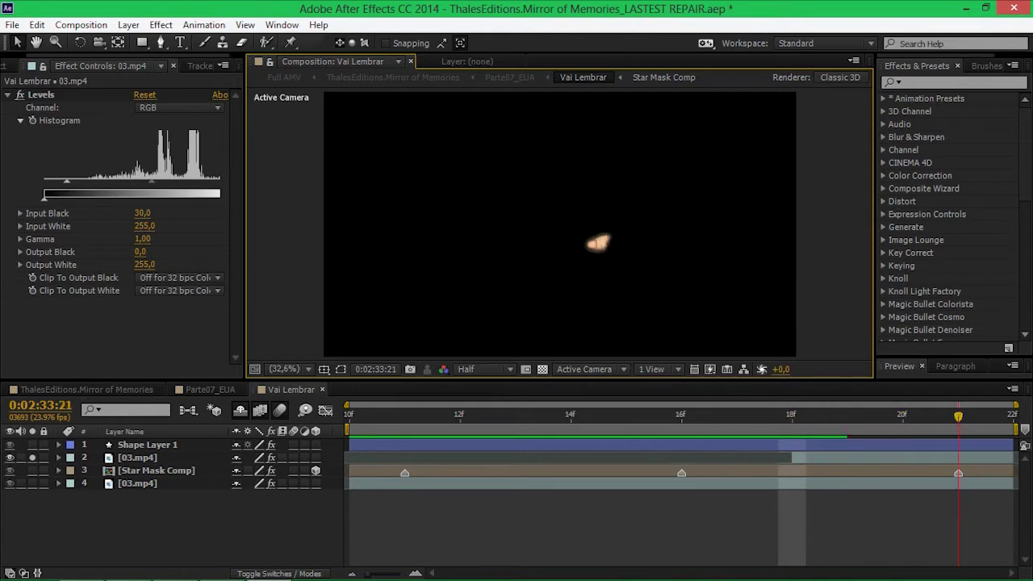
pyautogui.click(847, 416)
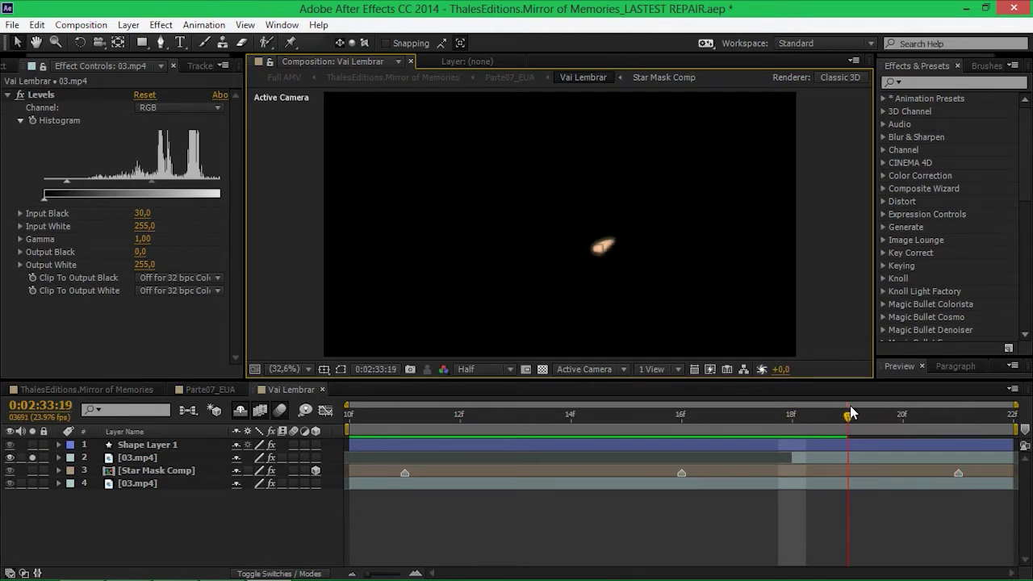
pyautogui.click(121, 458)
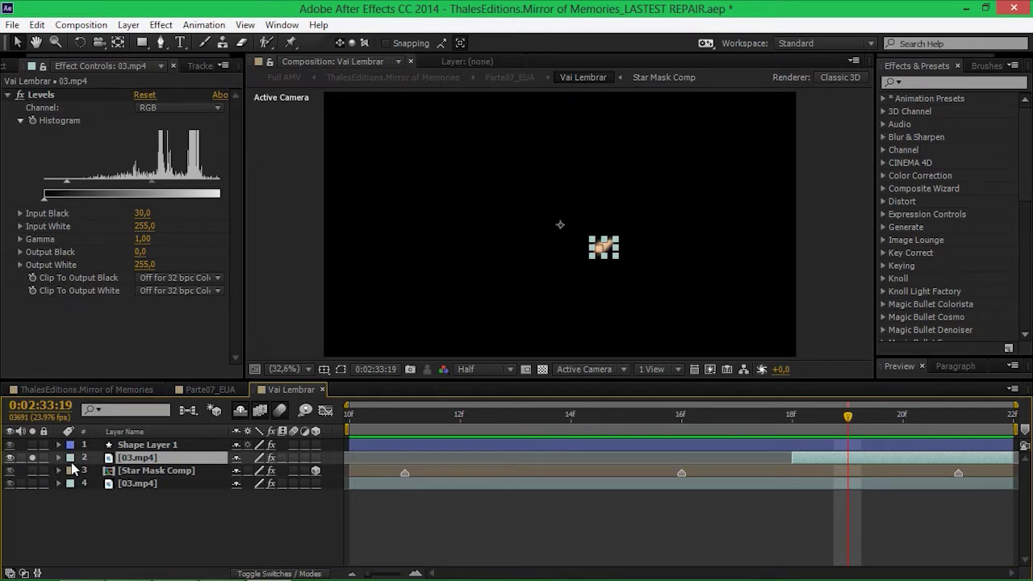
pyautogui.click(32, 457)
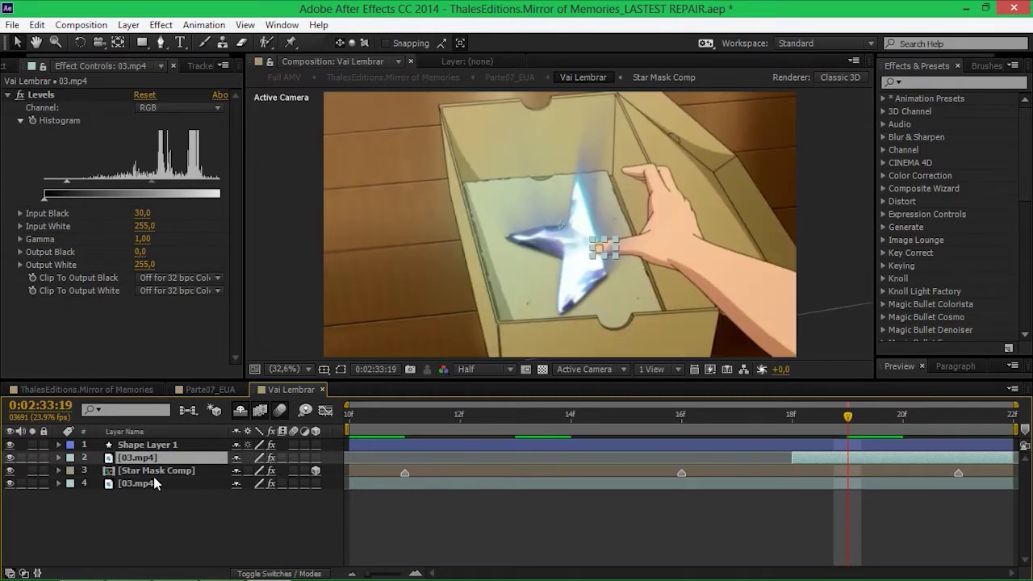
# Examine Shape Layer 1 in Vai Lembrar soloed, then compare the box shot with its Gaussian Blur off and on
pyautogui.click(150, 444)
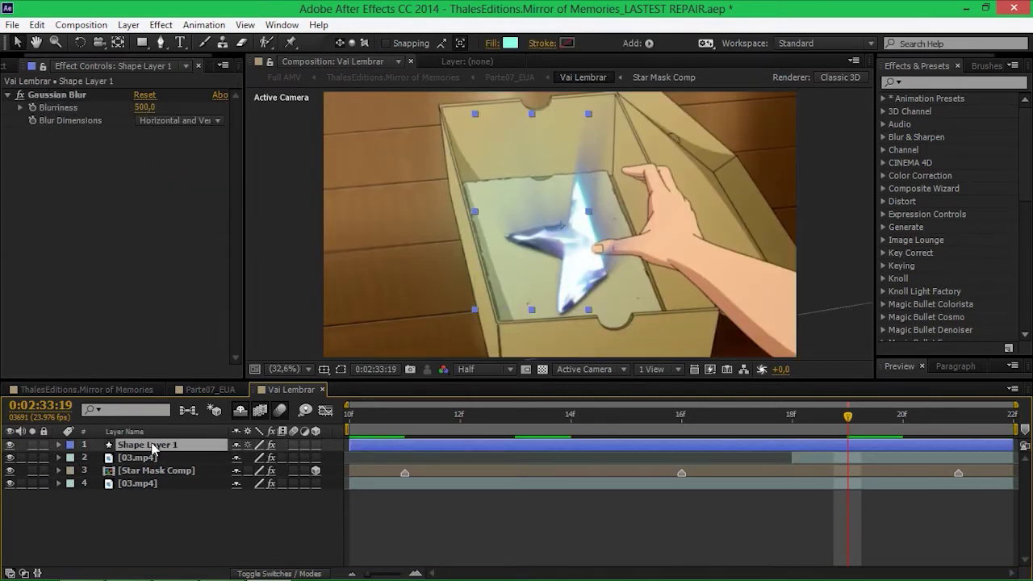
pyautogui.click(32, 444)
pyautogui.click(272, 445)
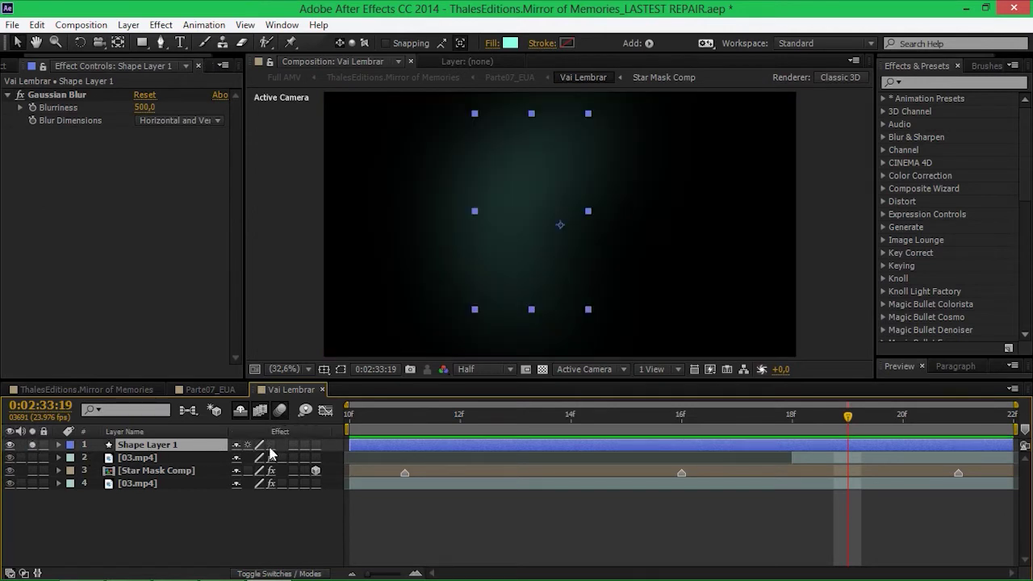
pyautogui.click(32, 445)
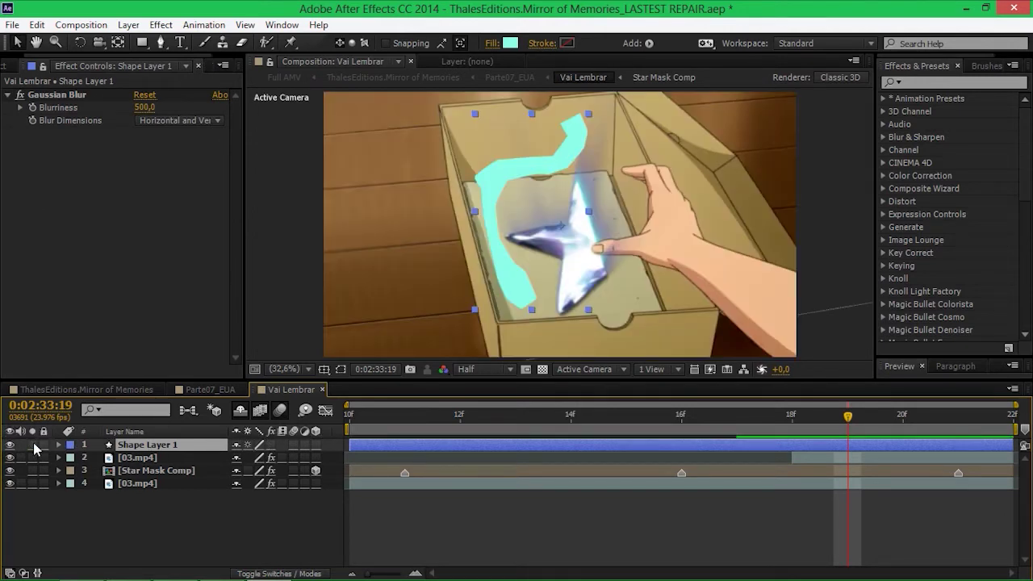
pyautogui.click(271, 445)
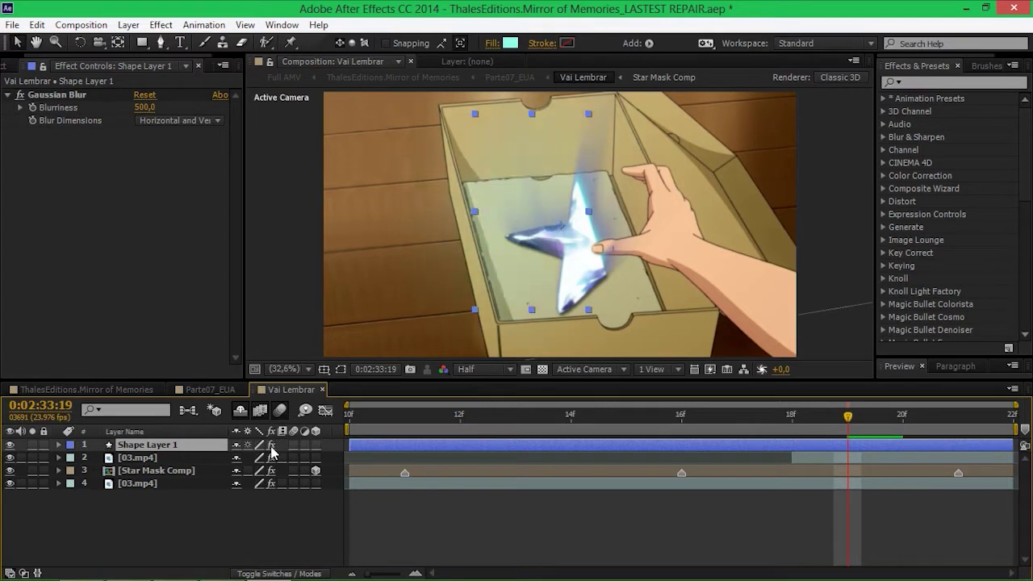
# Deselect the shape layer, close the Vai Lembrar composition and move to 0:02:34:20 in Parte07_EUA
pyautogui.click(276, 535)
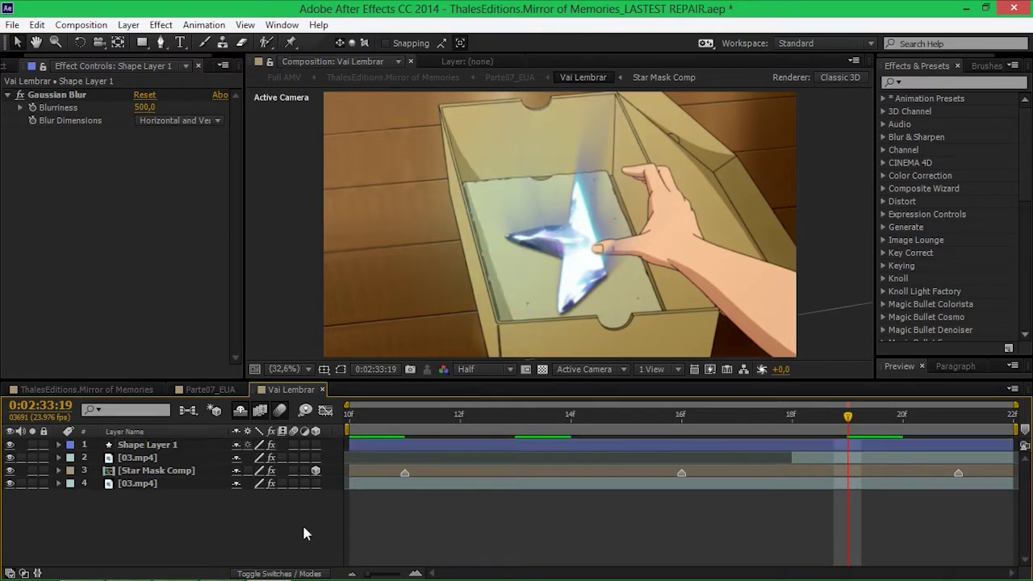
pyautogui.click(322, 389)
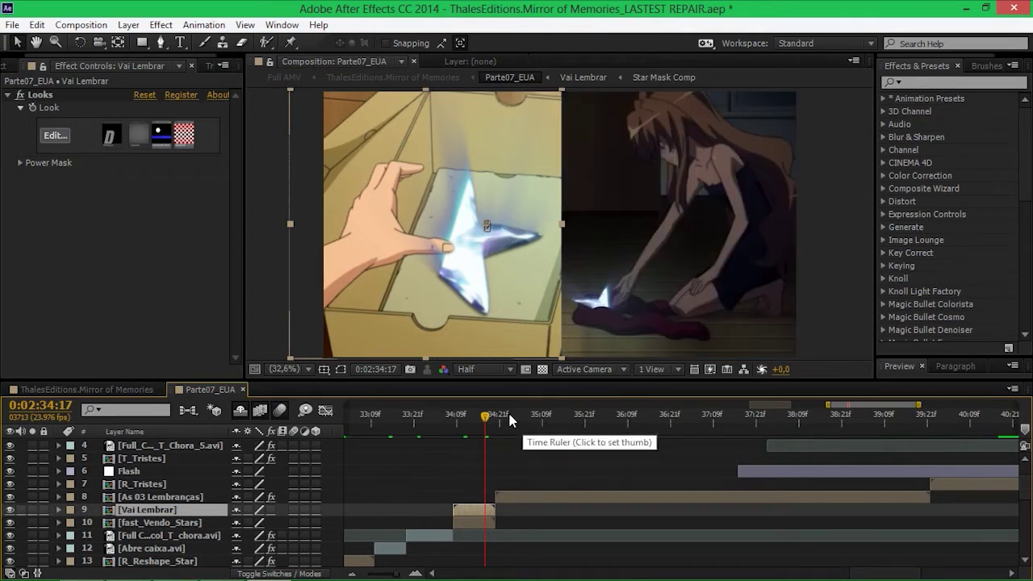
pyautogui.moveTo(485, 414); pyautogui.dragTo(502, 415)
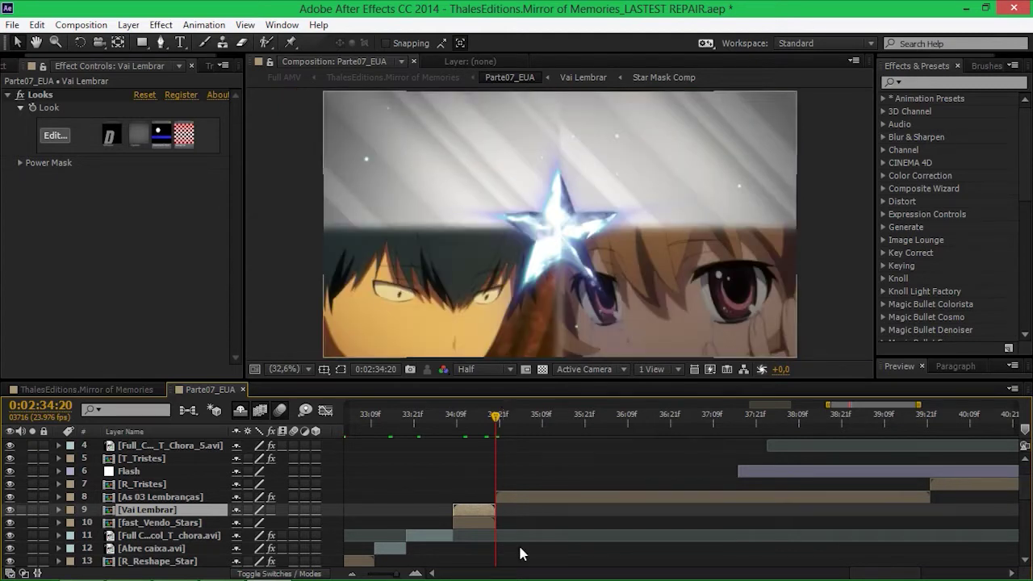
# Collapse the Looks and Curves effects on the As 03 Lembranças layer and check the shot with its effects toggled
pyautogui.click(541, 501)
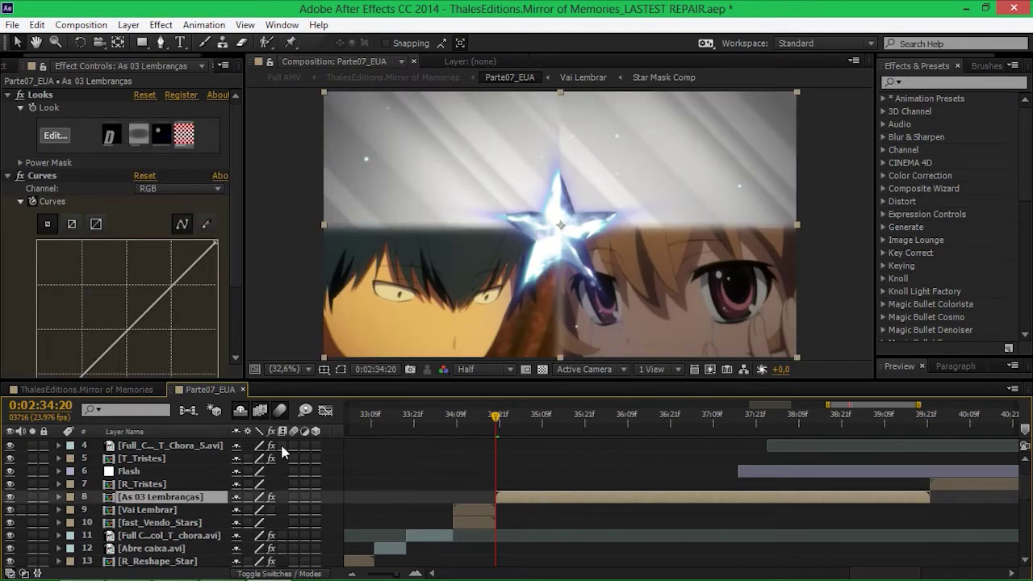
pyautogui.click(79, 179)
pyautogui.hotkey('ctrl', 'a')
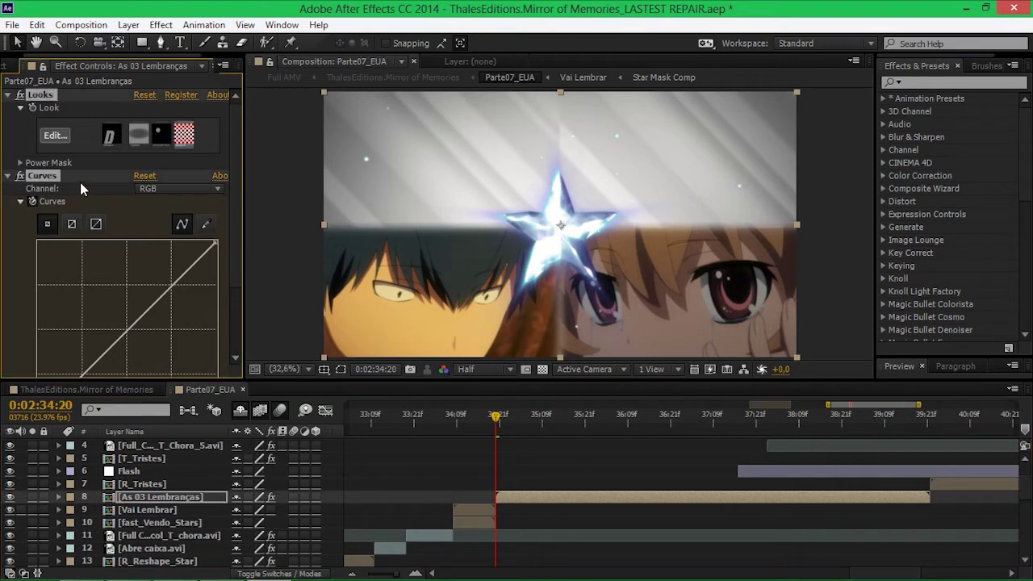
pyautogui.click(7, 176)
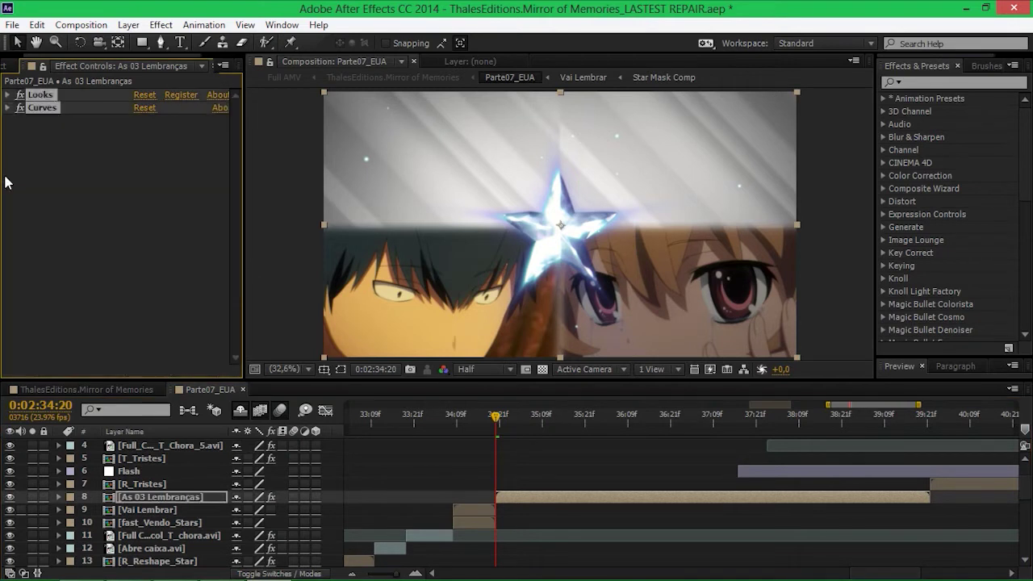
pyautogui.click(270, 499)
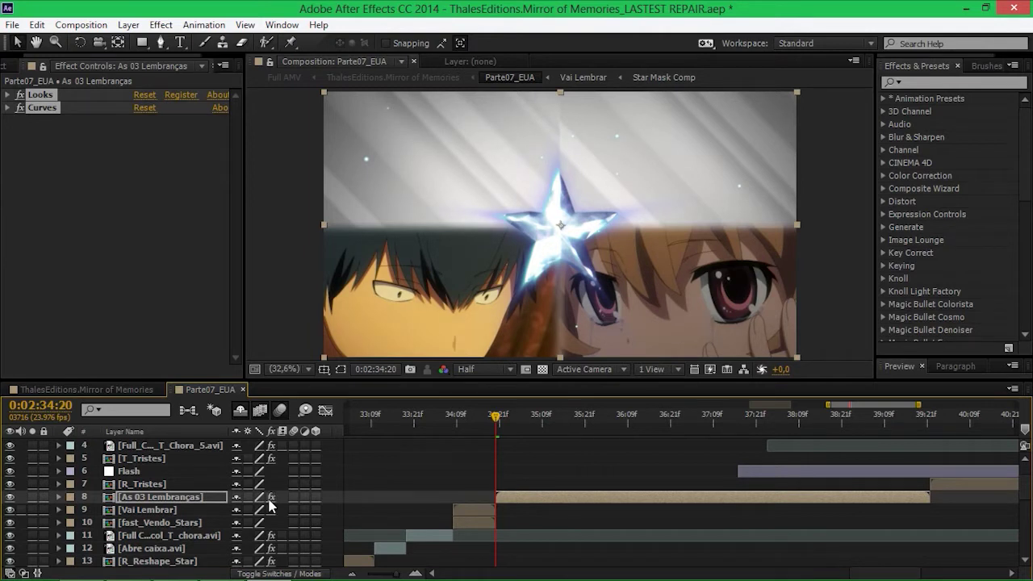
# Open the As 03 Lembranças composition and examine its BG_T_Pé 3 background layer soloed, then unsolo it
pyautogui.doubleClick(563, 500)
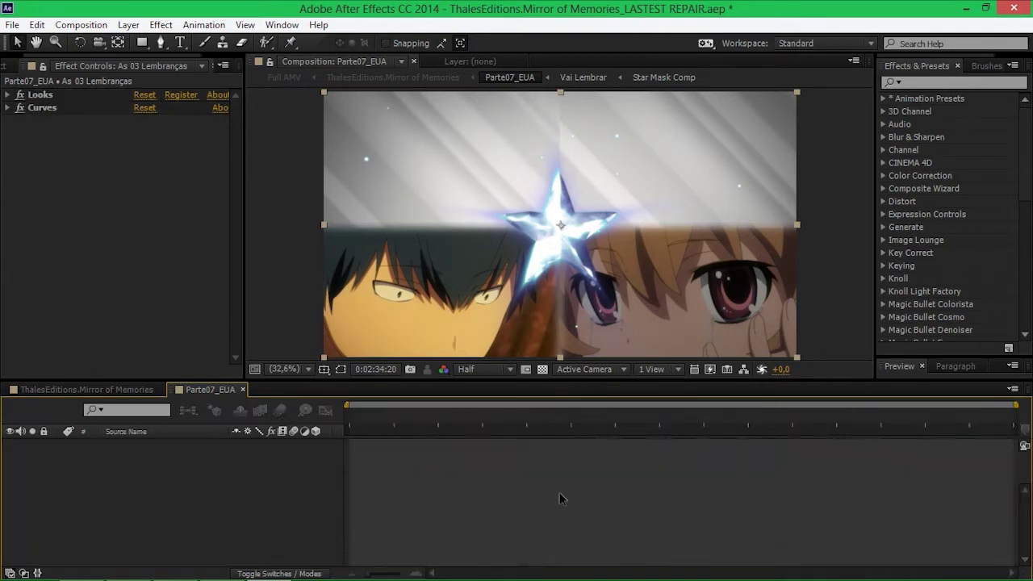
pyautogui.scroll(-2, 496, 471)
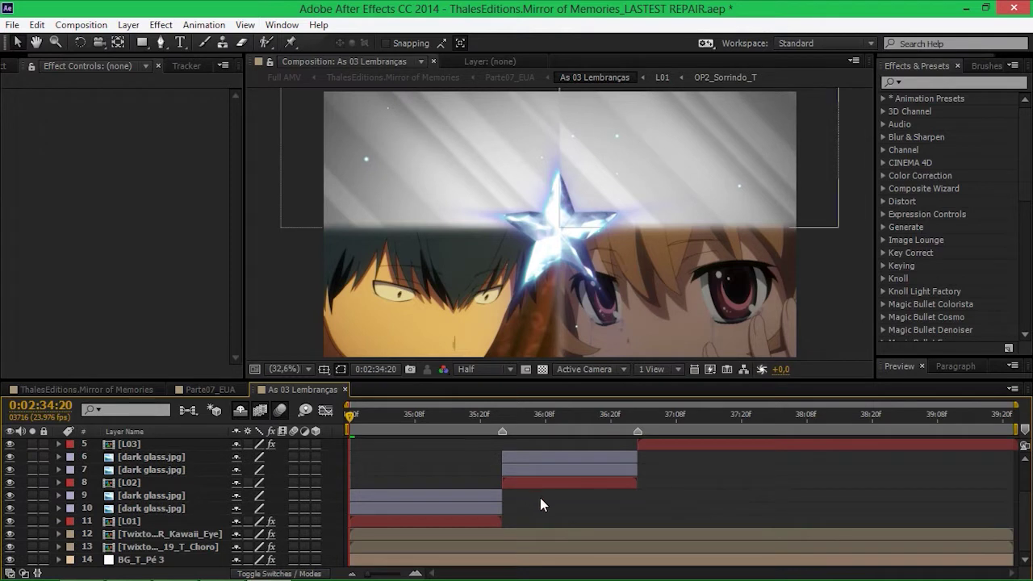
pyautogui.click(151, 562)
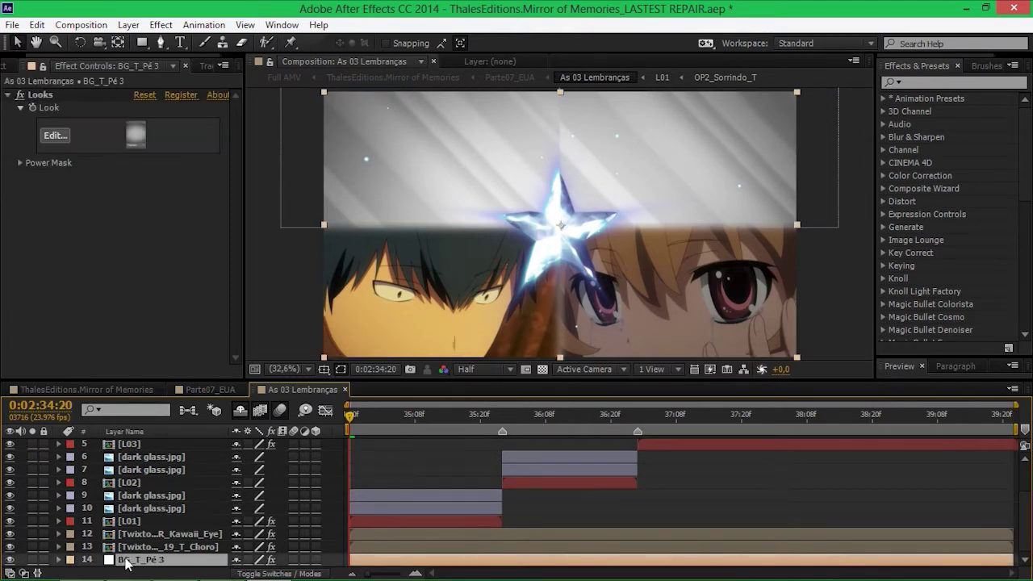
pyautogui.click(32, 560)
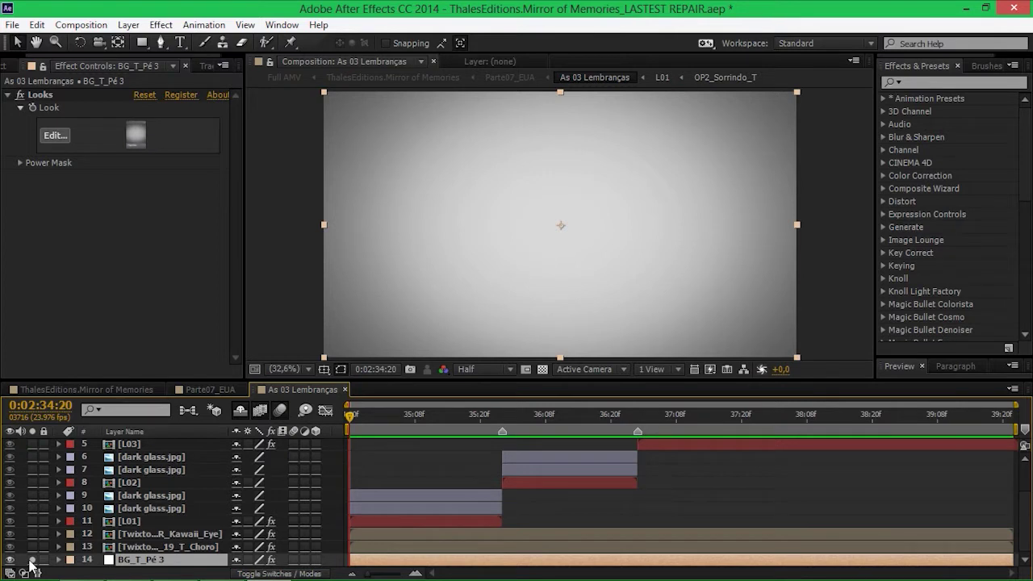
pyautogui.click(32, 561)
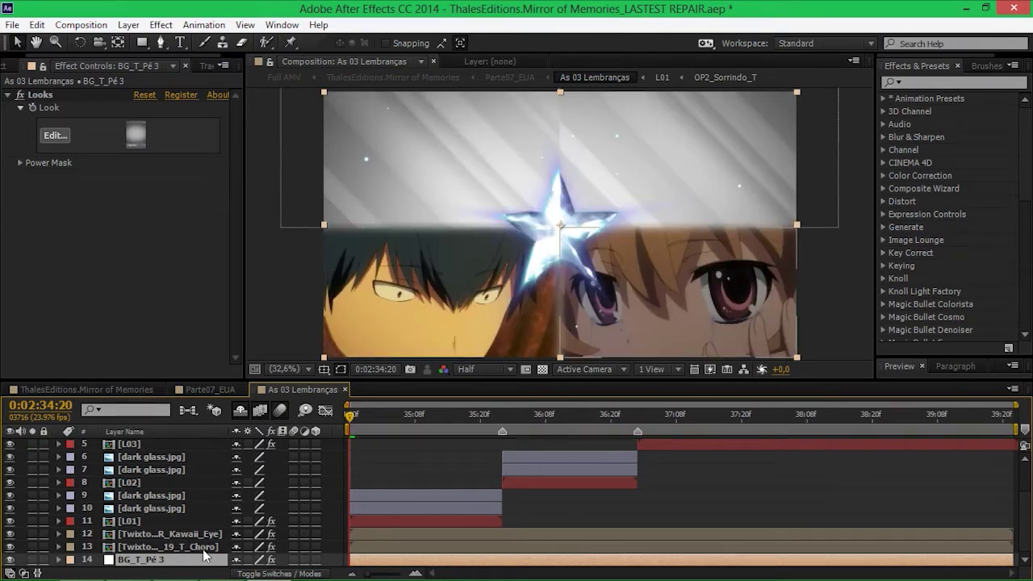
# Solo the Twixtored_Scene_19_T_Choro layer and compare it with its Levels and Curves effects off and on
pyautogui.click(203, 548)
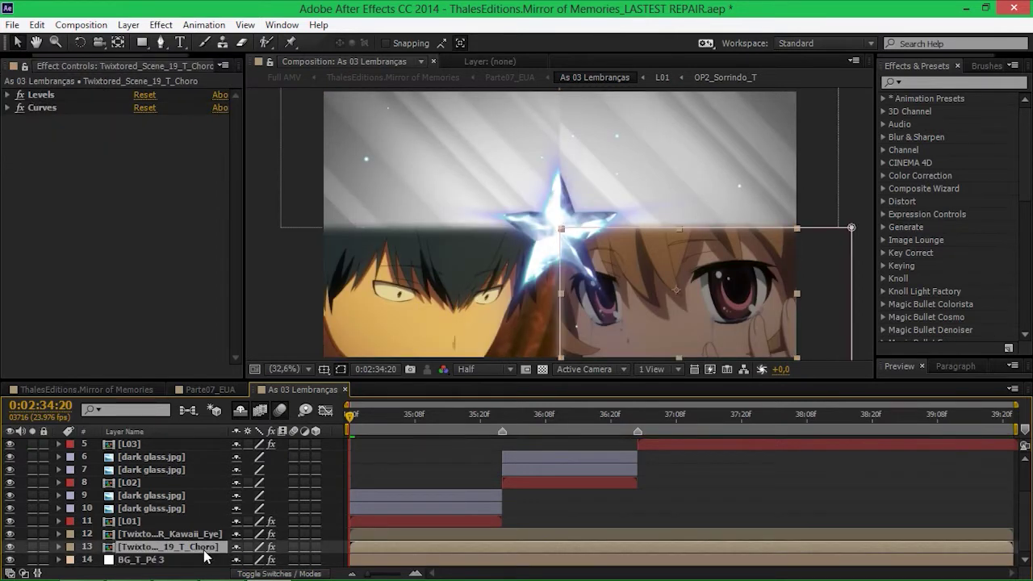
pyautogui.click(32, 547)
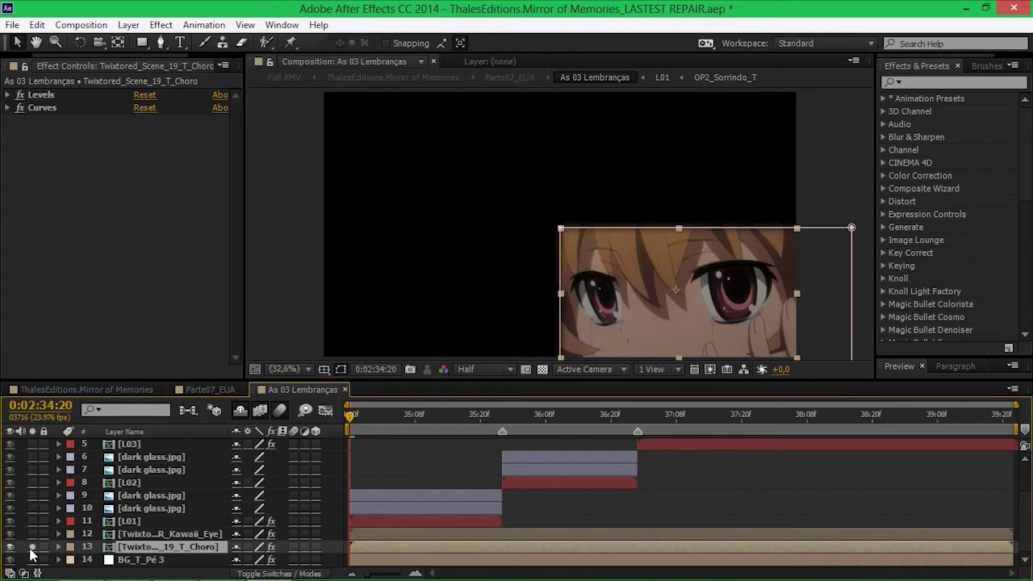
pyautogui.click(271, 548)
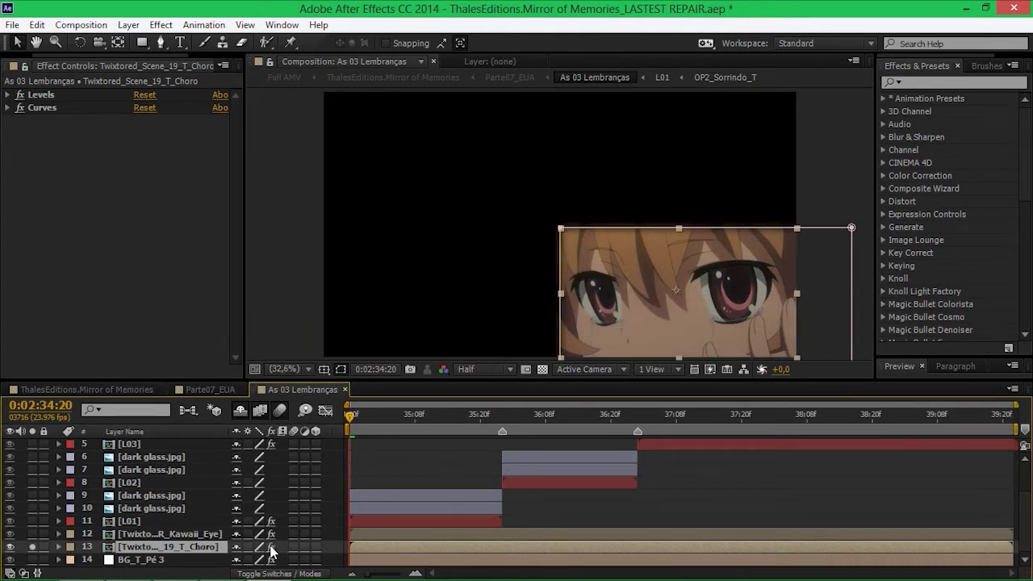
pyautogui.click(271, 548)
# Open the Twixtored_Scene_19_T_Choro composition, examine the Twixtor Pro settings on its Flash layer and return to As 03 Lembranças
pyautogui.doubleClick(179, 546)
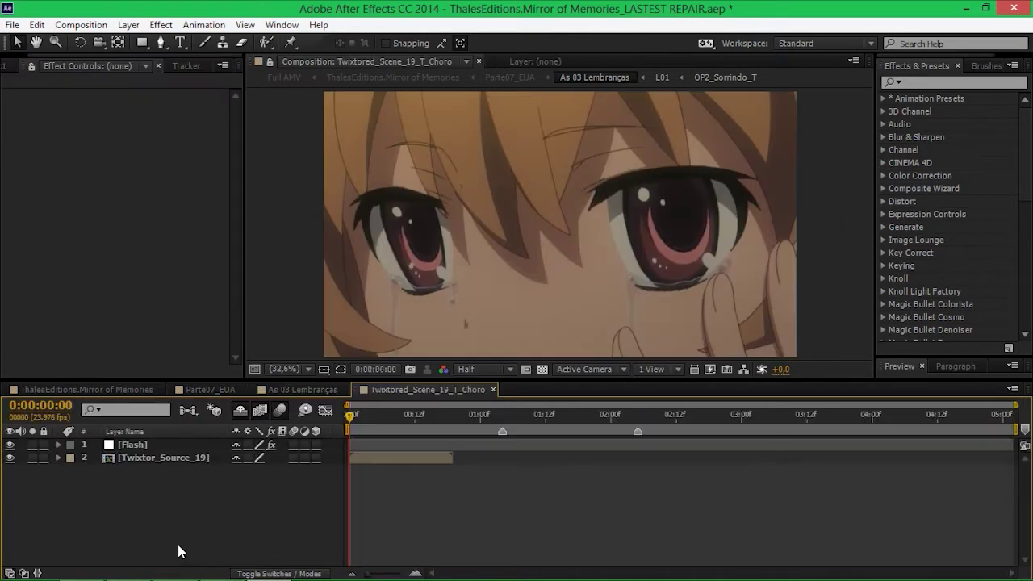
pyautogui.click(133, 445)
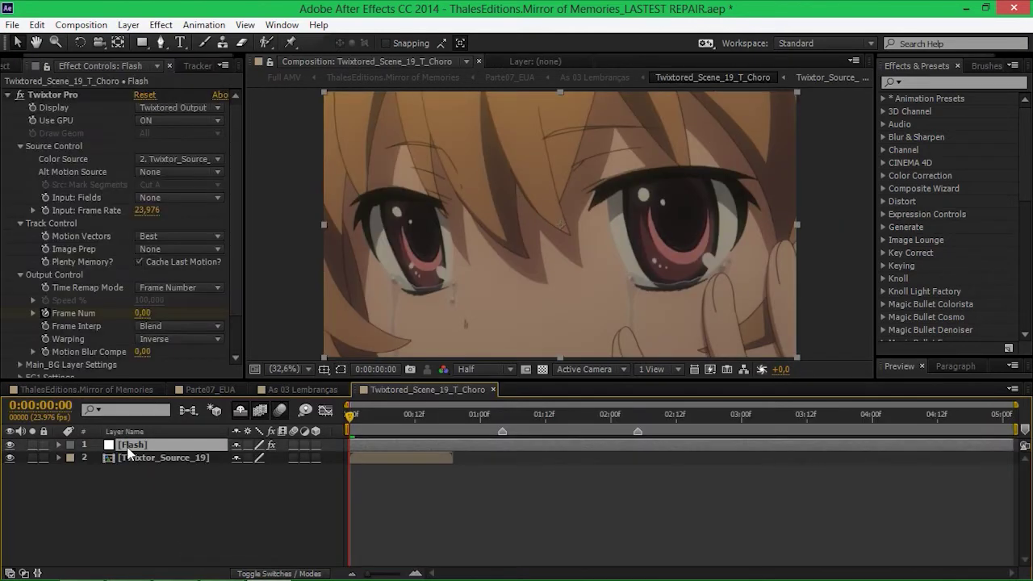
pyautogui.click(75, 92)
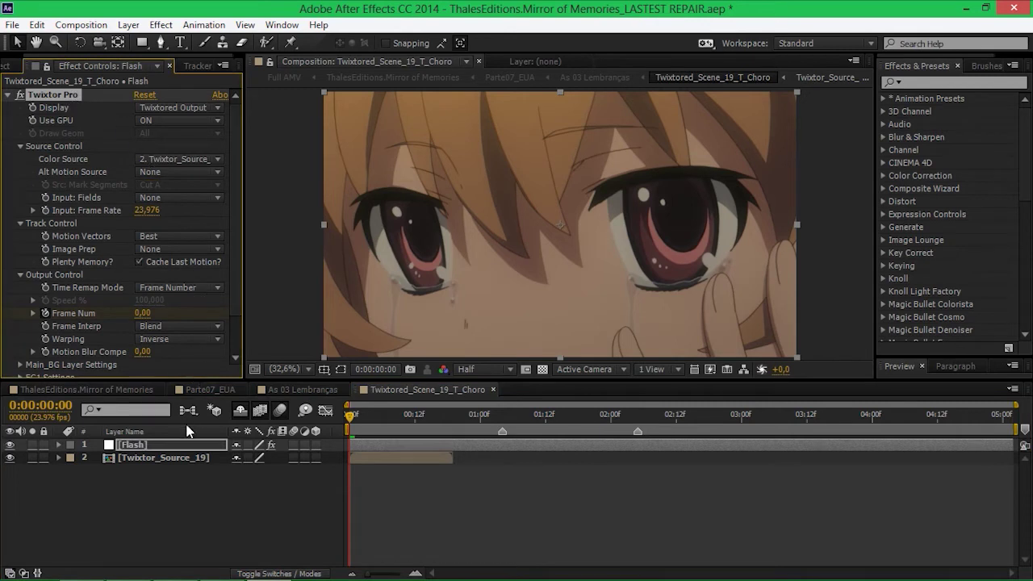
pyautogui.scroll(-3, 232, 218)
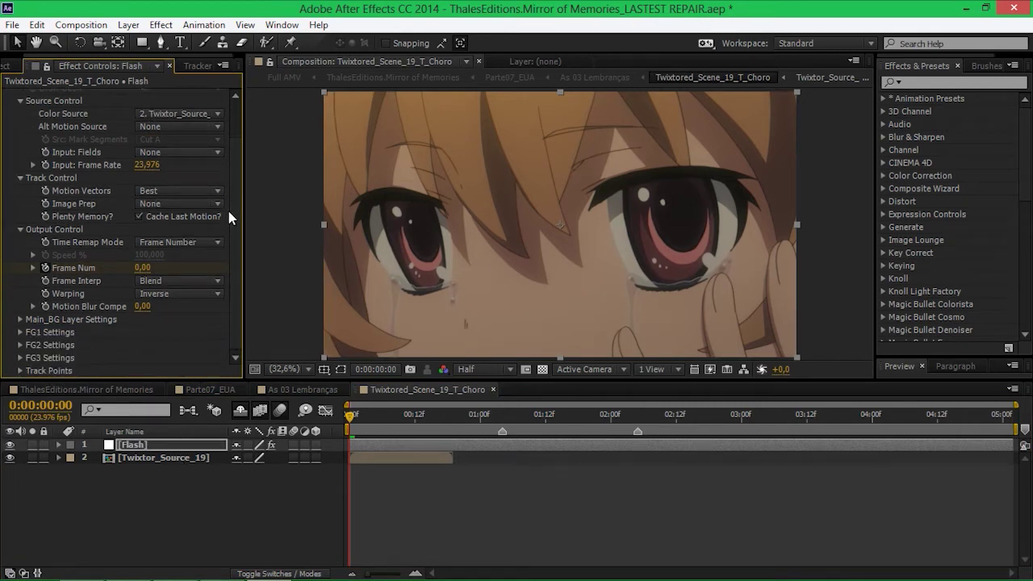
pyautogui.scroll(3, 229, 218)
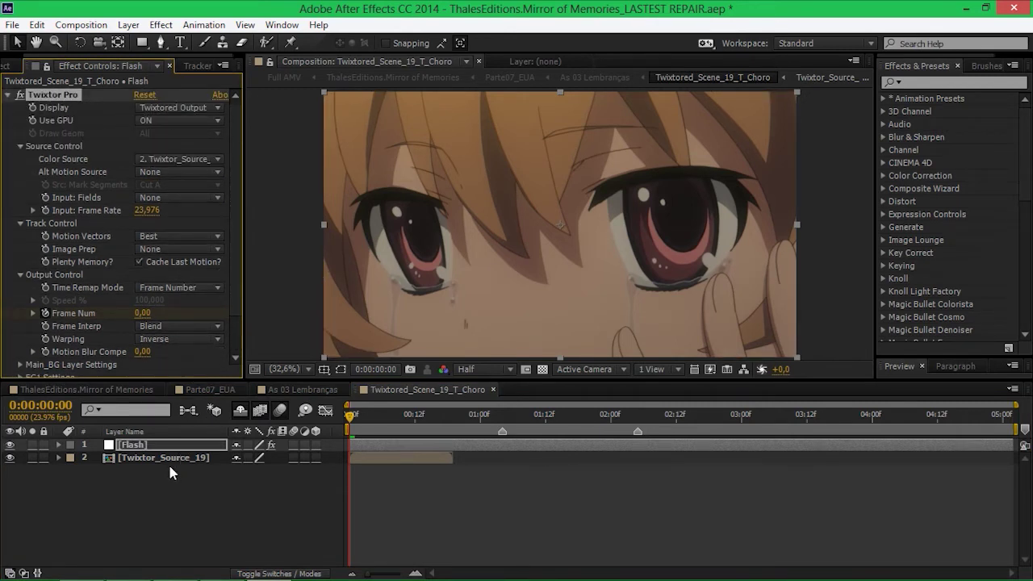
pyautogui.click(493, 390)
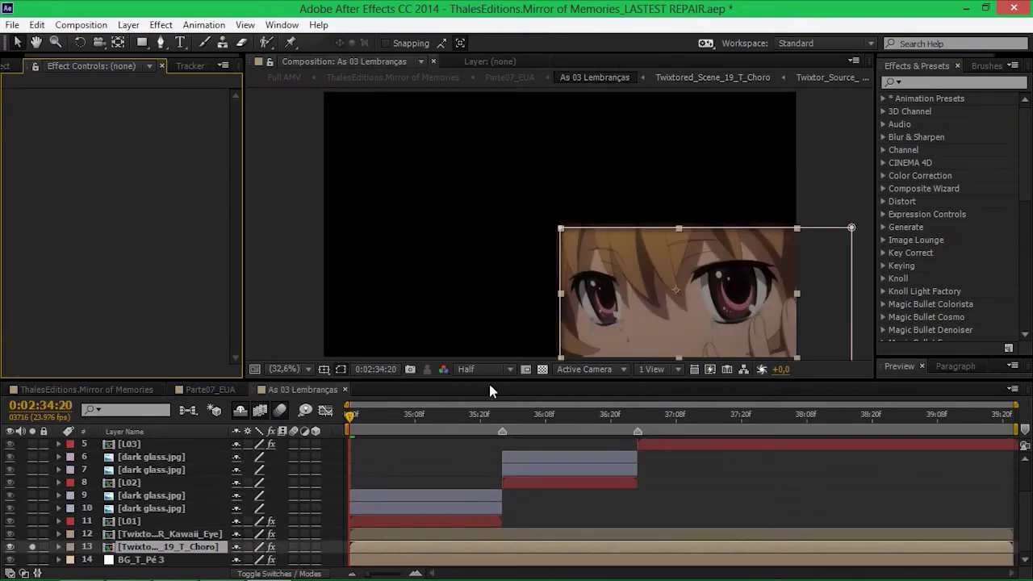
# Solo the Twixtored_Scene_18_R_Kawaii_Eye layer in place of Scene 19 and compare it with its effects off and on
pyautogui.click(150, 533)
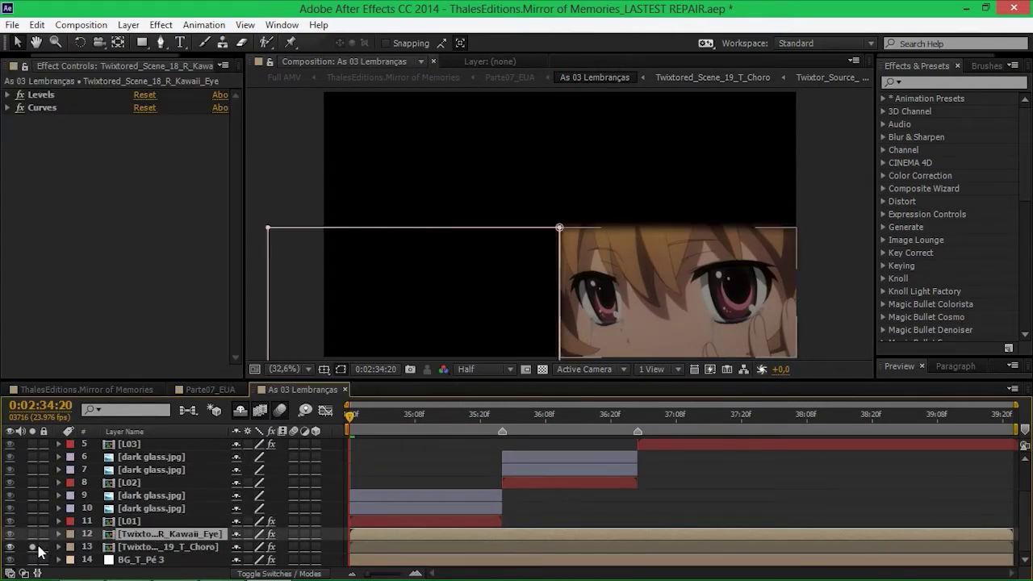
pyautogui.click(33, 547)
pyautogui.click(33, 534)
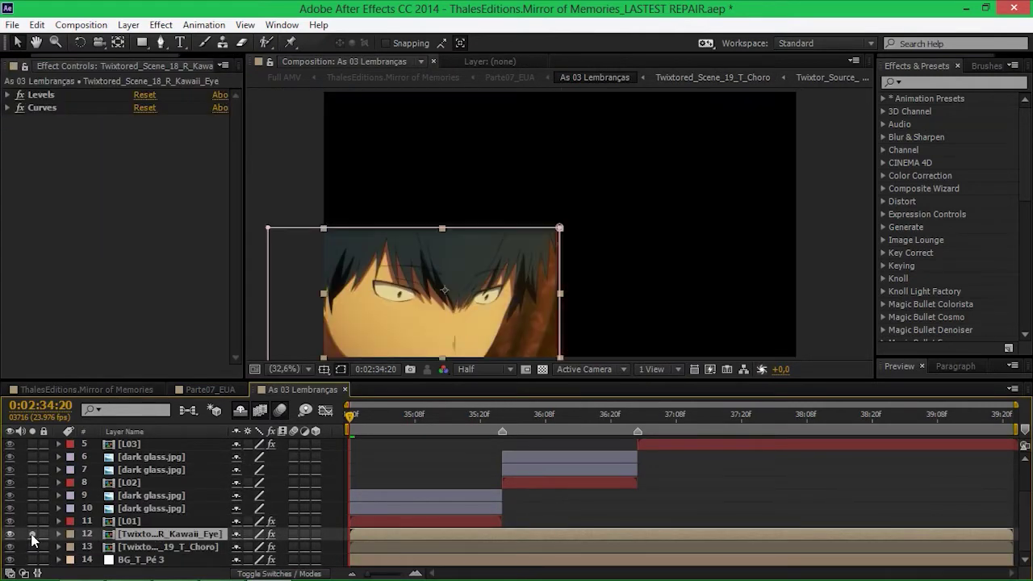
pyautogui.click(272, 535)
pyautogui.click(272, 535)
# Examine Twixtor Pro on the Flash layer inside Twixtored_Scene_18_R_Kawaii_Eye, then close that composition and unsolo its layer
pyautogui.doubleClick(192, 533)
pyautogui.click(151, 443)
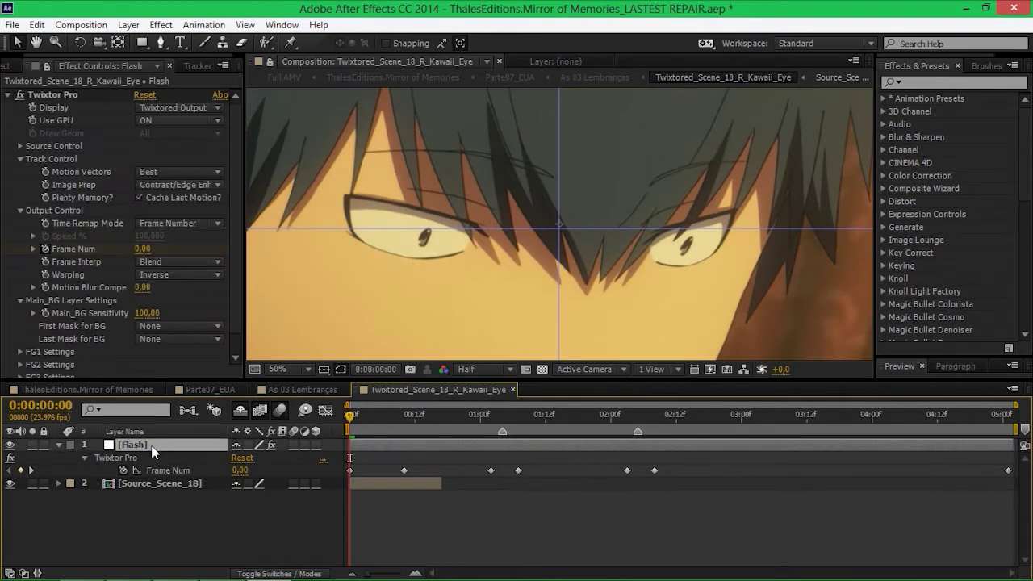
pyautogui.click(185, 109)
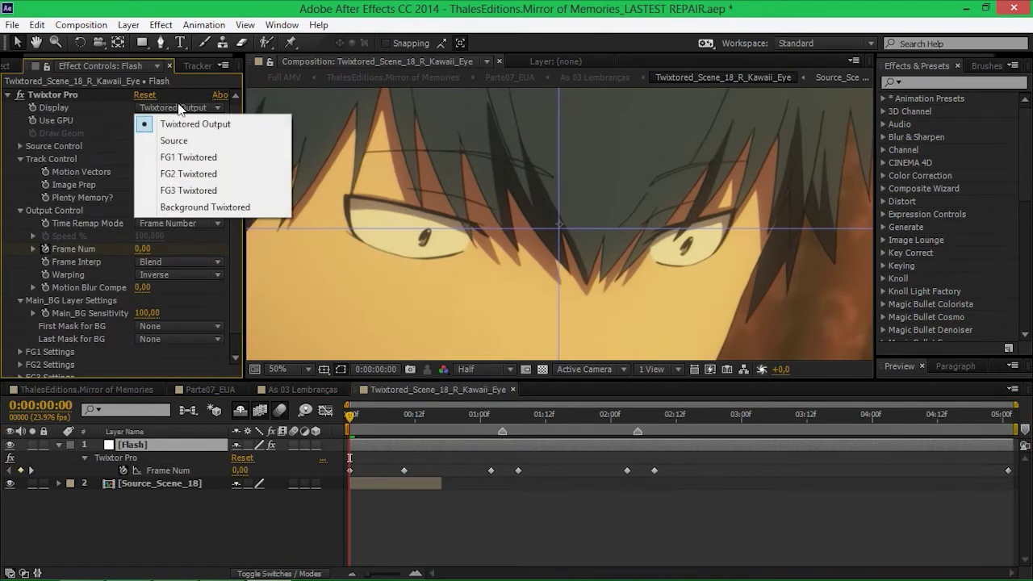
pyautogui.click(58, 94)
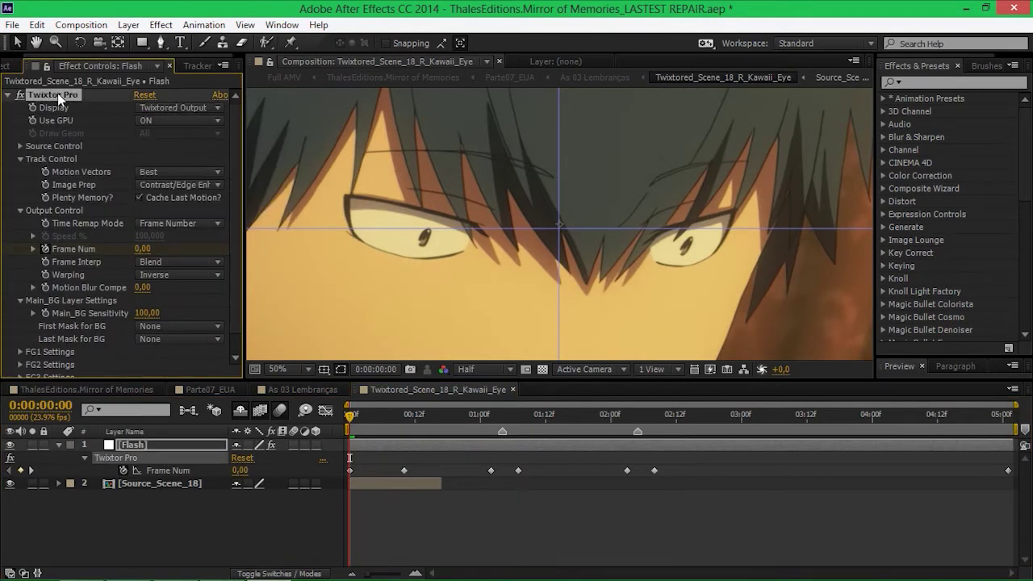
pyautogui.click(514, 390)
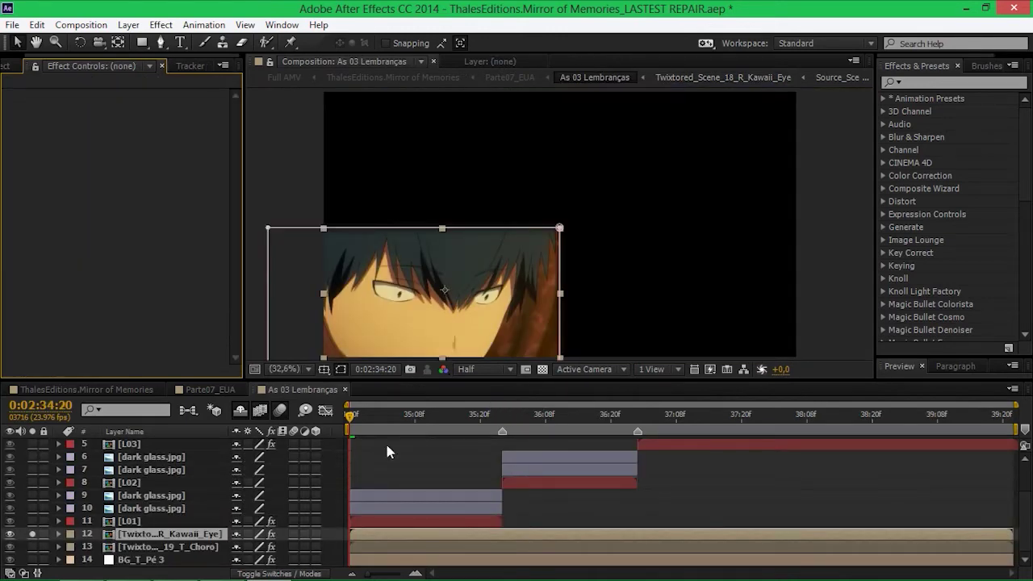
pyautogui.click(35, 532)
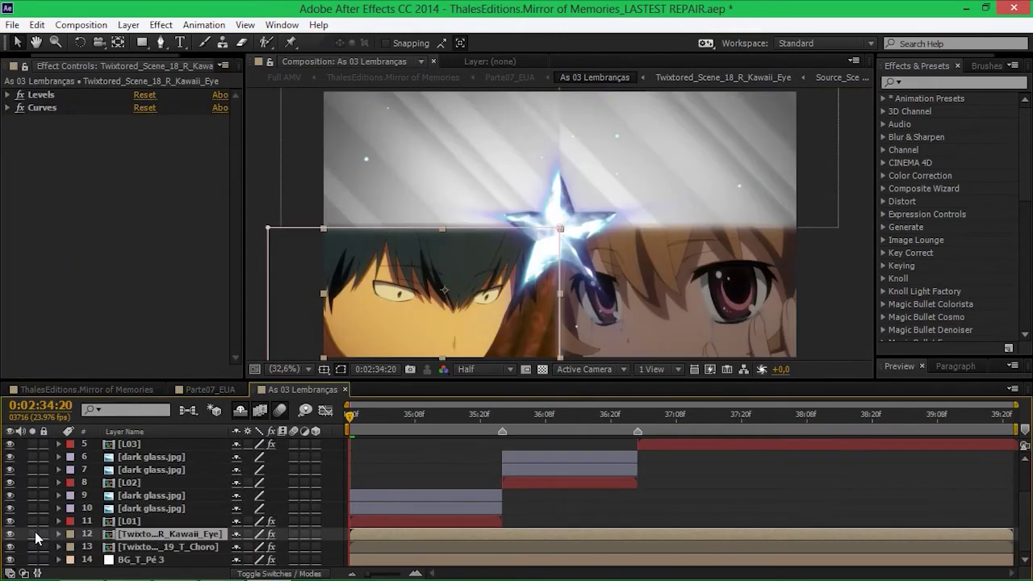
# Solo L01, compare it at 0:02:35:08 with its Levels effect off and on, and add the adjacent dark glass.jpg layer to the solo
pyautogui.click(32, 523)
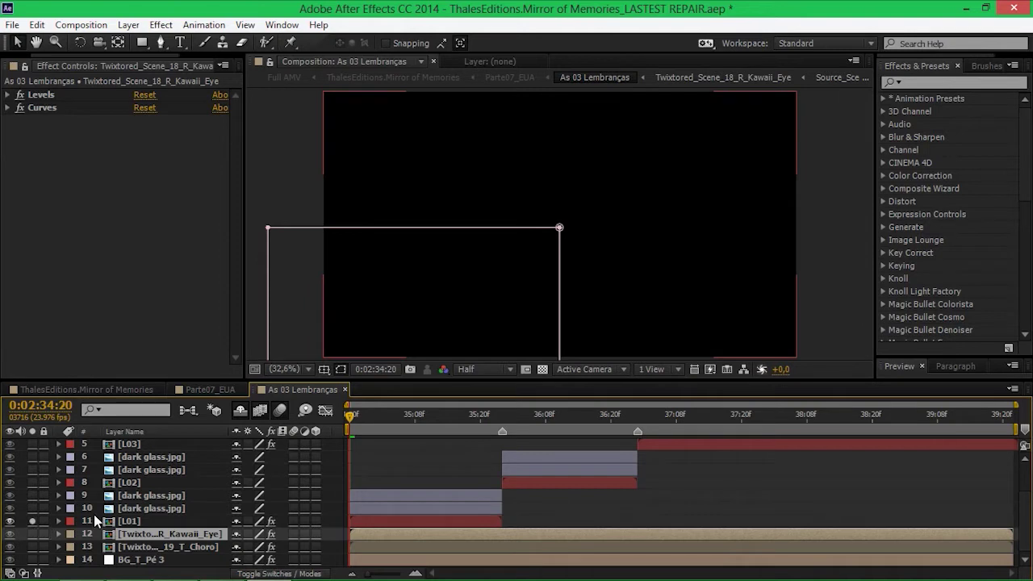
pyautogui.click(136, 523)
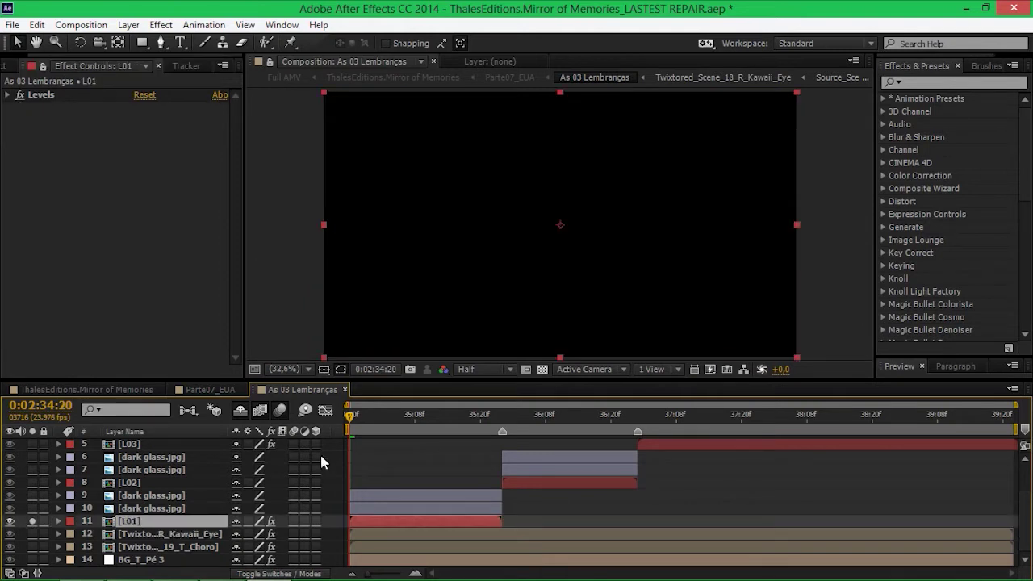
pyautogui.click(398, 416)
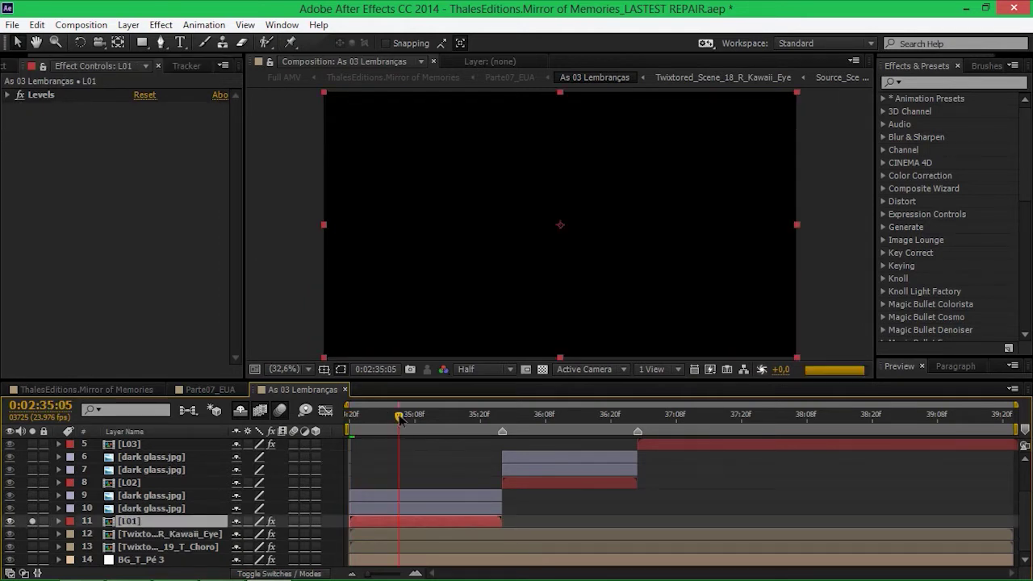
pyautogui.click(413, 418)
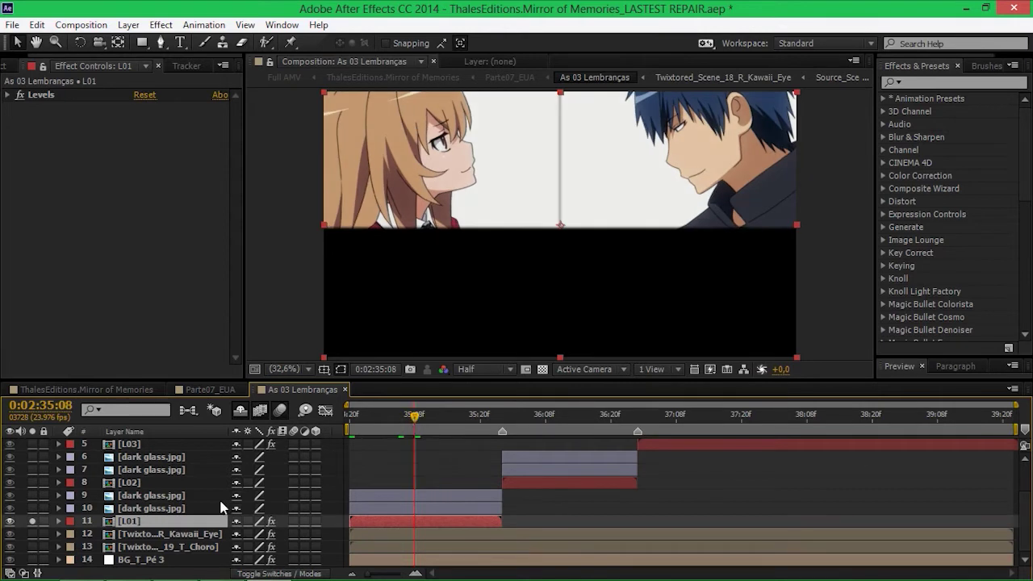
pyautogui.click(271, 522)
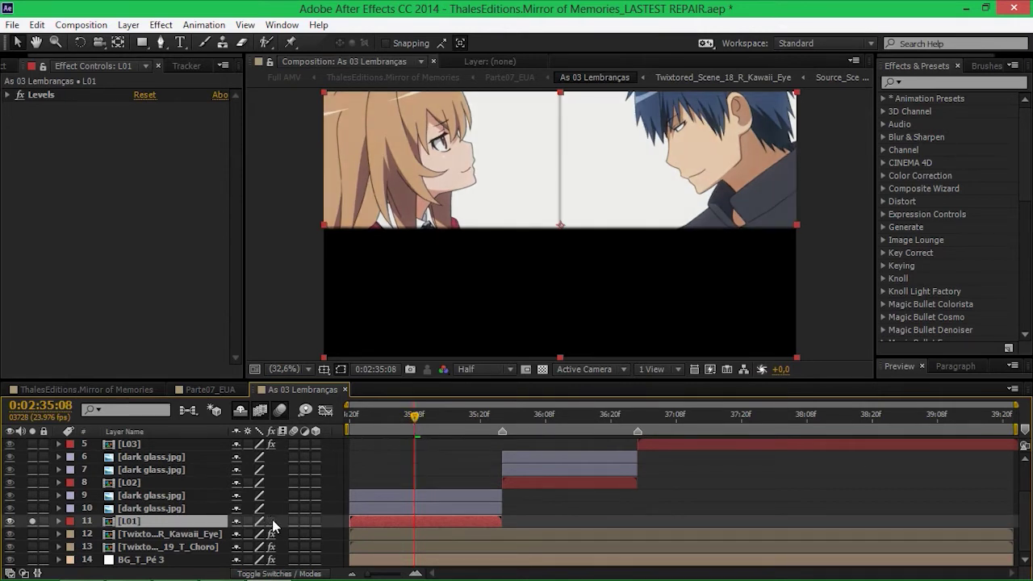
pyautogui.click(271, 522)
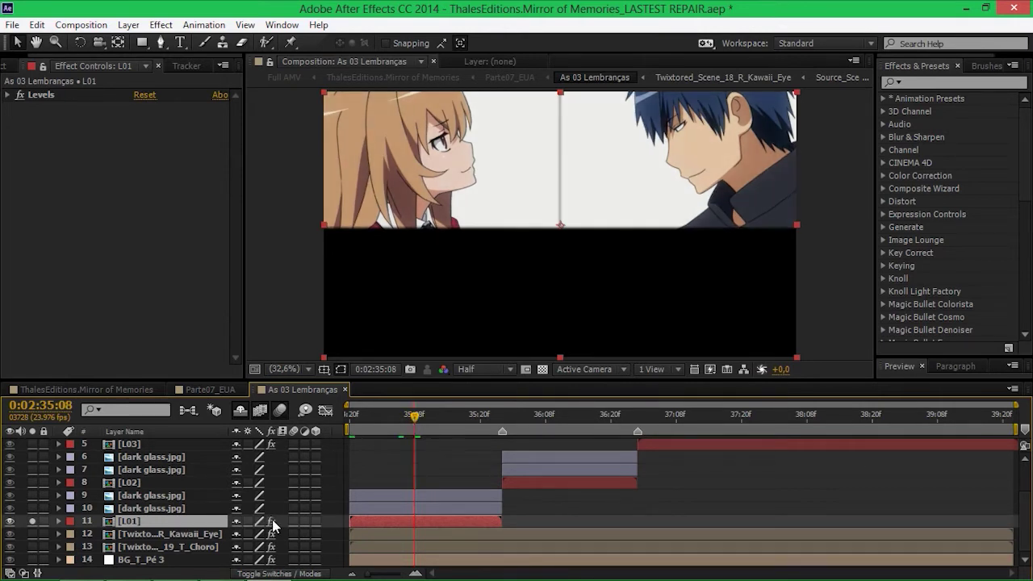
pyautogui.click(33, 521)
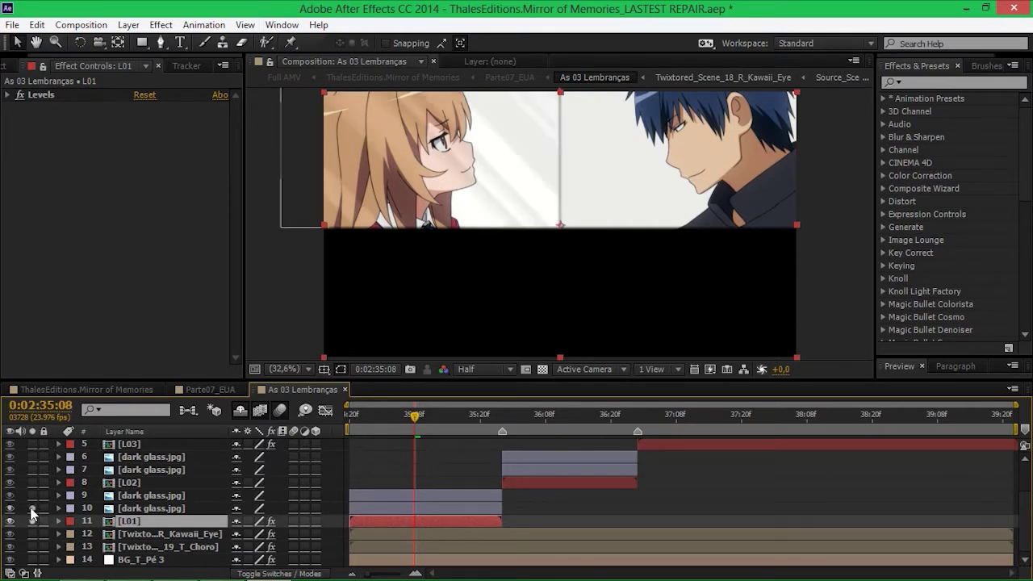
# Add the second dark glass.jpg layer to the L01 solo, check both glass layers' blend modes, and unsolo all three layers
pyautogui.click(32, 507)
pyautogui.click(235, 575)
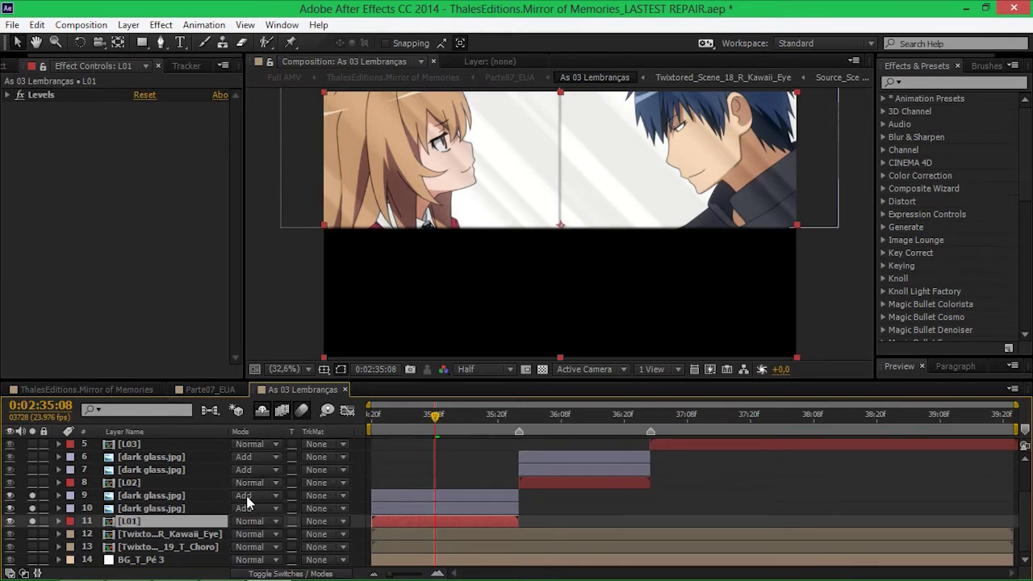
pyautogui.click(257, 574)
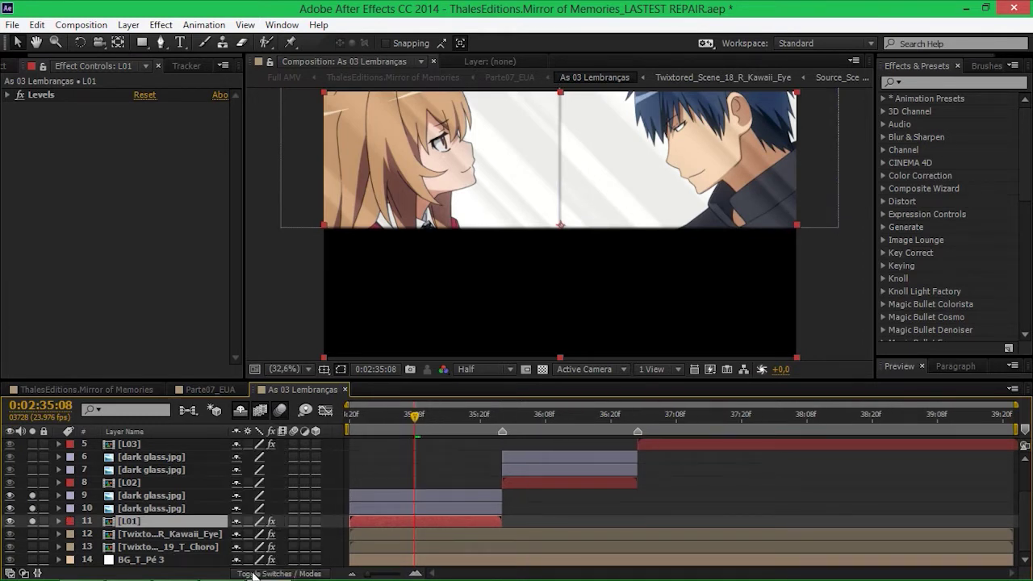
pyautogui.click(34, 520)
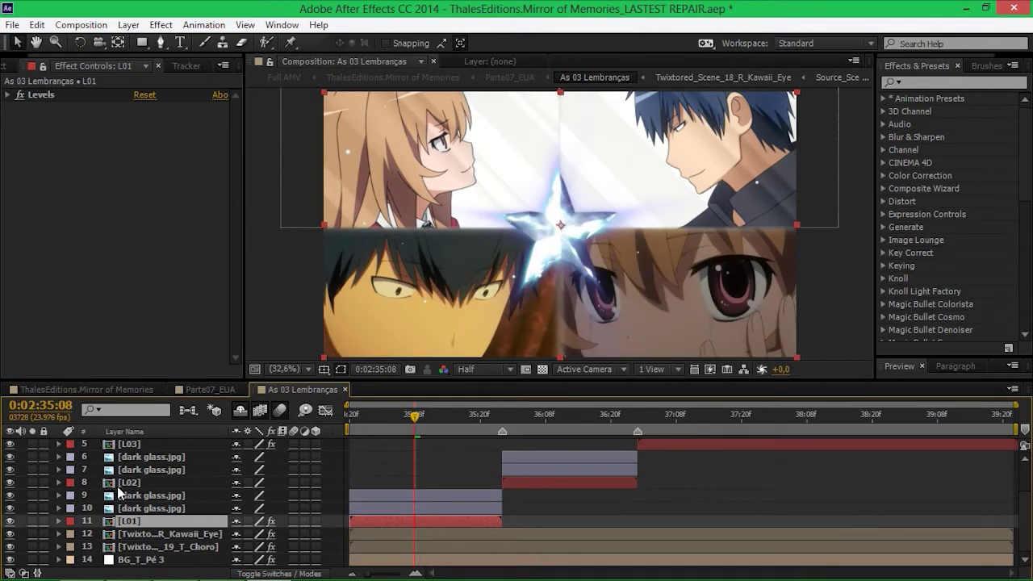
# Solo L02 at 0:02:36:04, view it with its two dark glass.jpg layers added, and unsolo all three
pyautogui.click(48, 482)
pyautogui.click(32, 482)
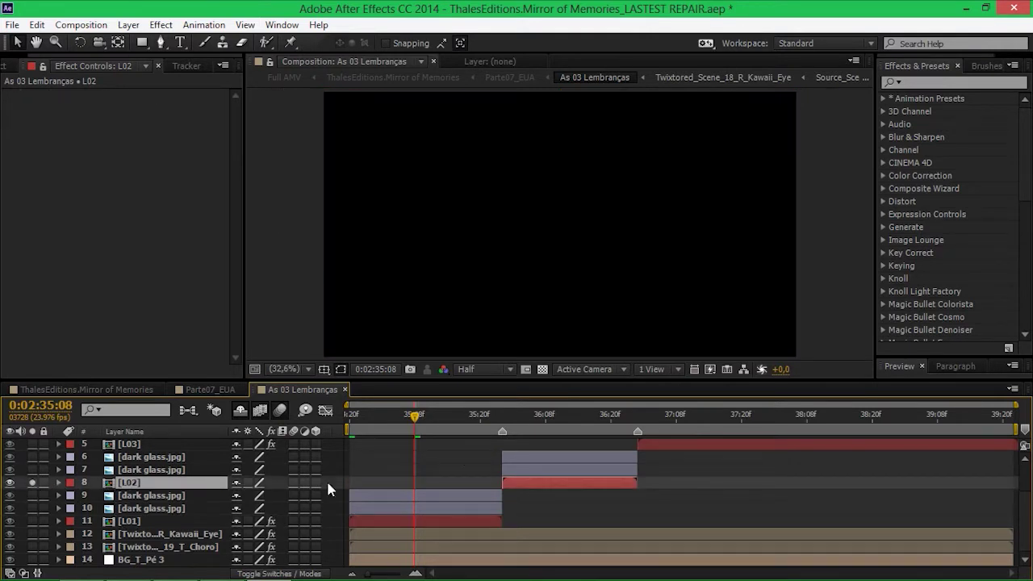
pyautogui.click(523, 417)
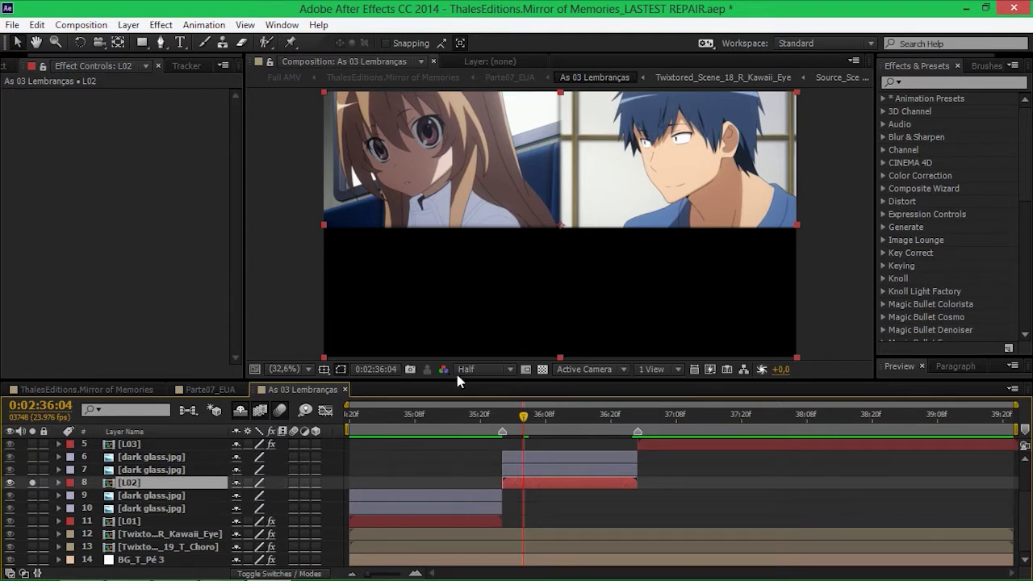
pyautogui.click(33, 457)
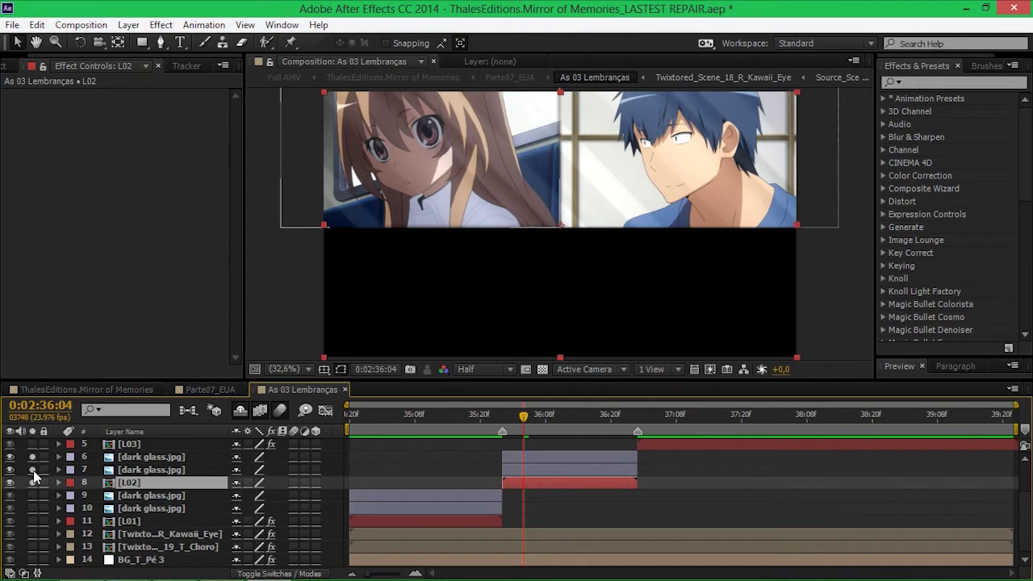
pyautogui.click(33, 482)
pyautogui.click(32, 457)
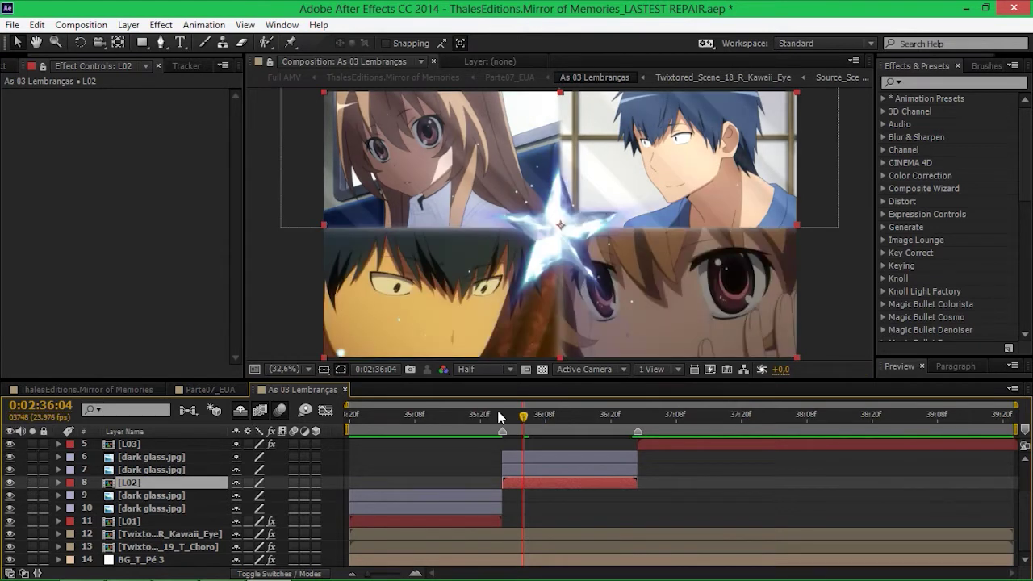
# Solo L03 at 0:02:37:01 to view it without its dark glass.jpg overlays, and return to the full composite
pyautogui.click(639, 427)
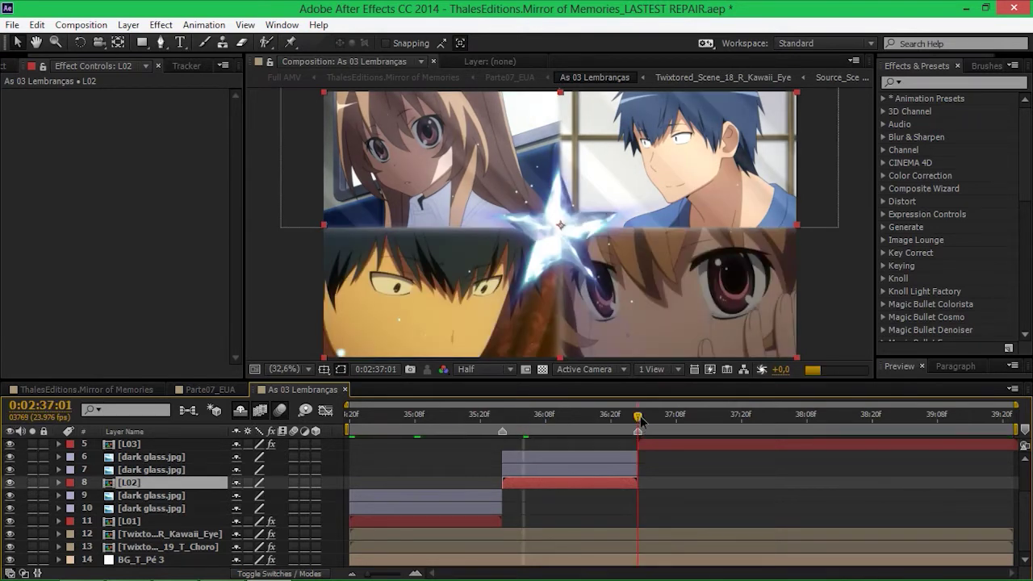
pyautogui.scroll(3, 553, 517)
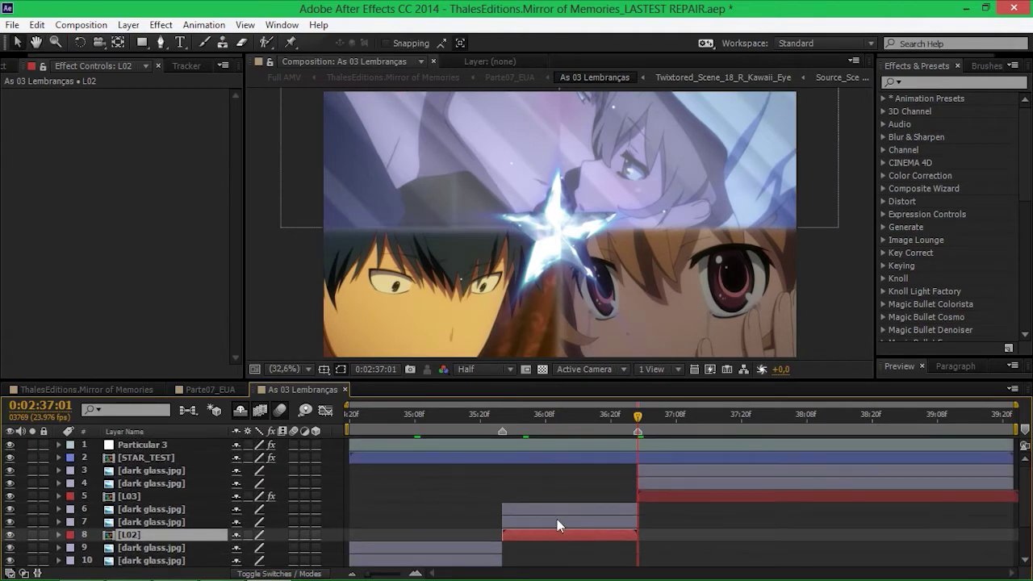
pyautogui.click(133, 496)
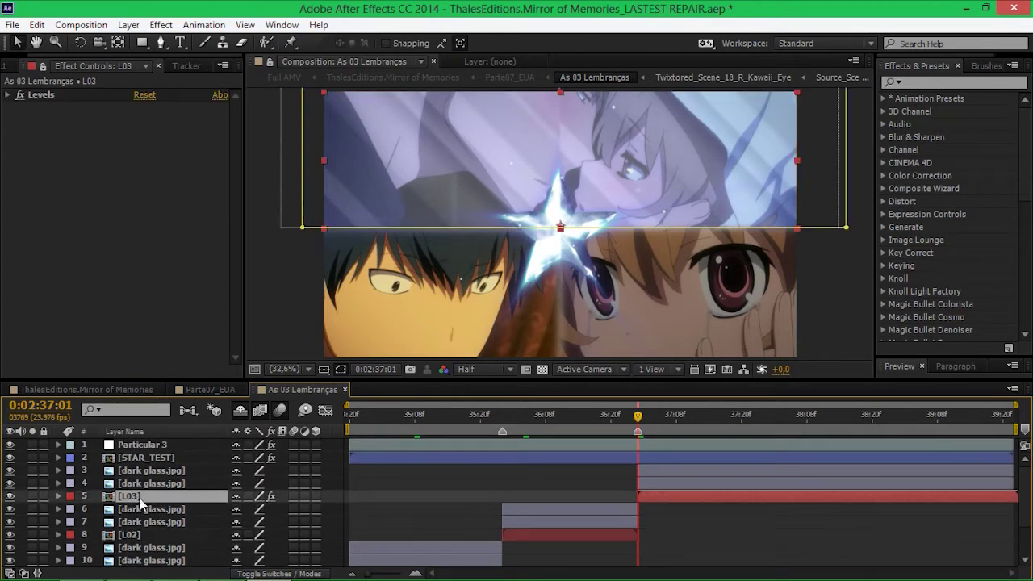
pyautogui.click(32, 498)
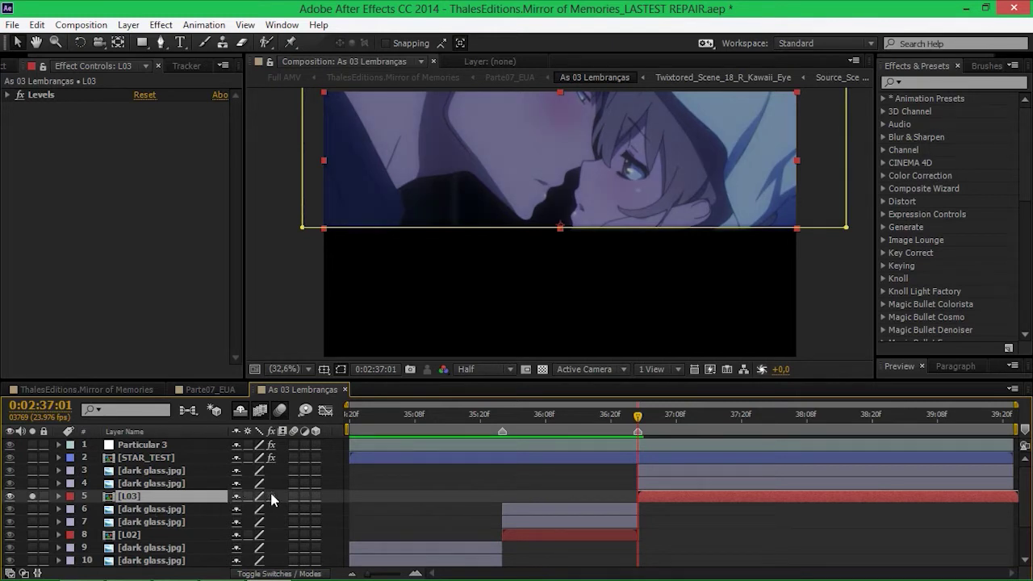
pyautogui.click(32, 496)
pyautogui.click(32, 471)
pyautogui.moveTo(32, 471); pyautogui.dragTo(32, 496)
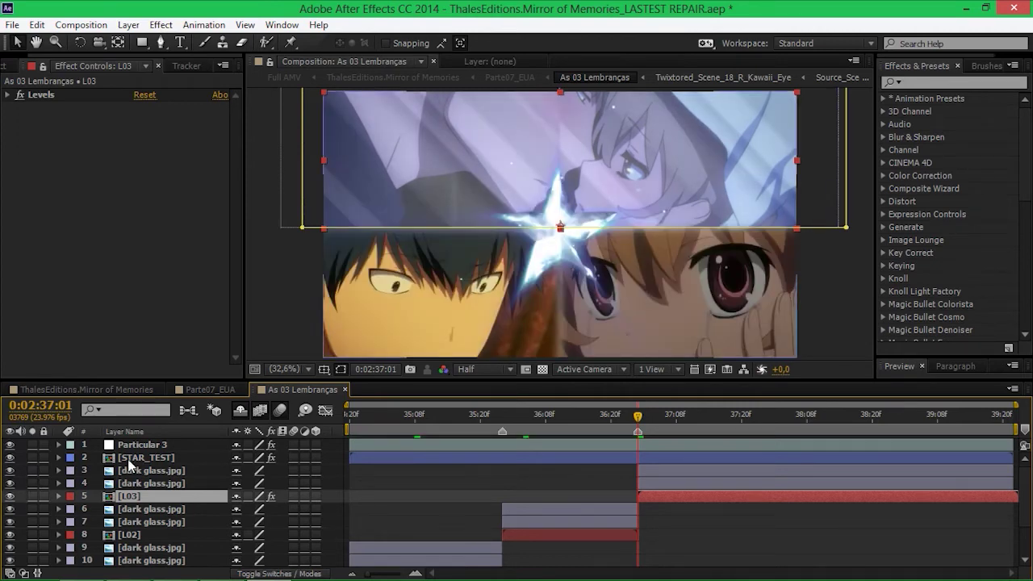
# Solo STAR_TEST at 0:02:37:22, compare it with its Shine effect off and on, and unsolo it
pyautogui.click(129, 460)
pyautogui.click(755, 428)
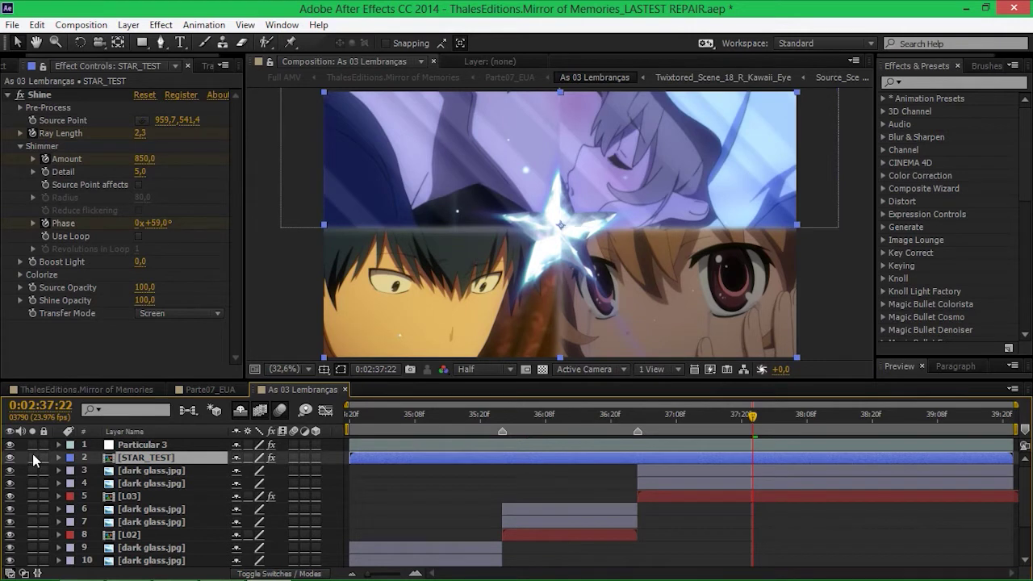
pyautogui.click(34, 457)
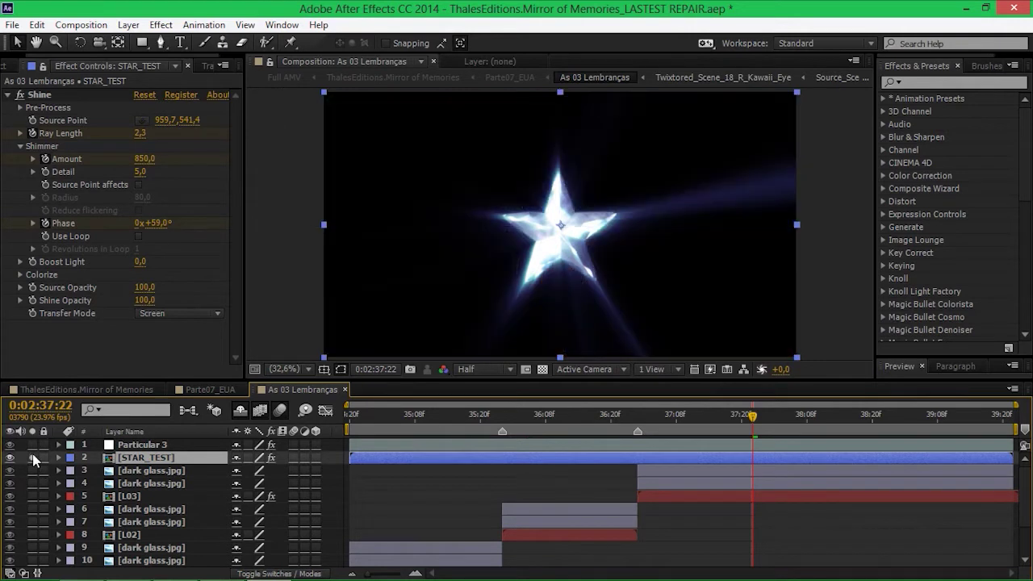
pyautogui.click(271, 458)
pyautogui.click(271, 458)
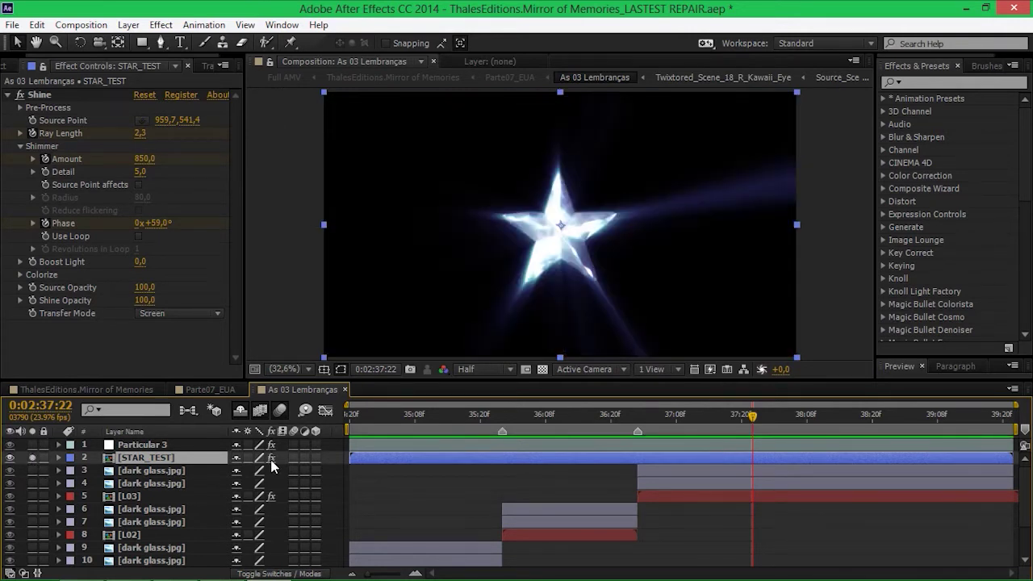
pyautogui.click(33, 458)
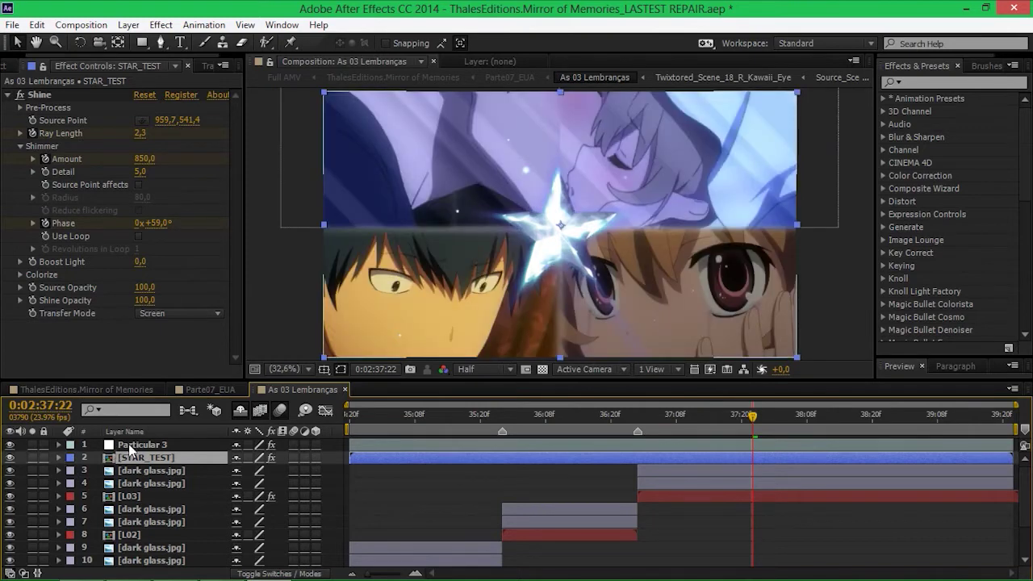
# Select the Particular 3 layer, view its particles in solo, and restore the full composite
pyautogui.hotkey('ctrl', 'Up')
pyautogui.click(33, 444)
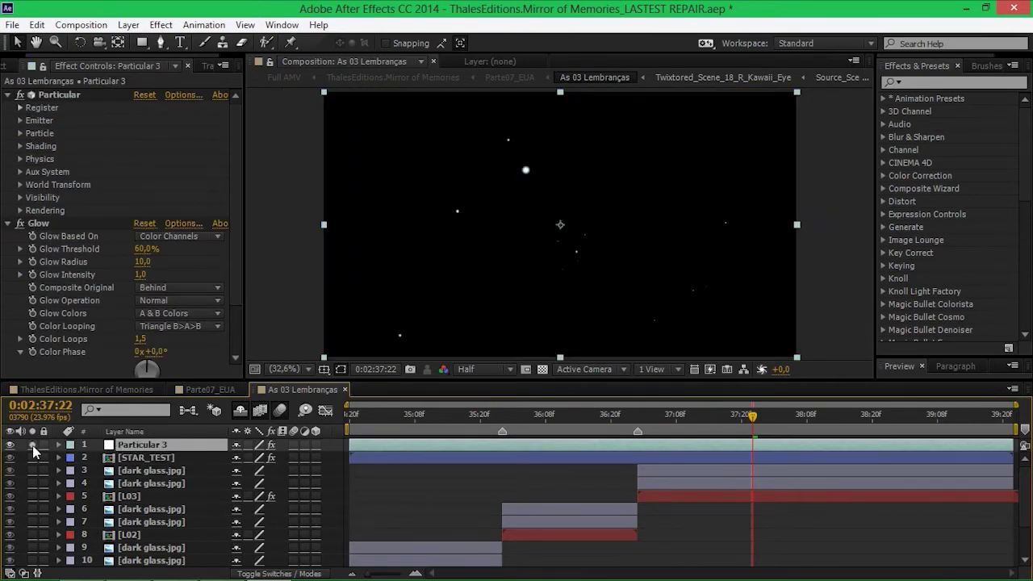
pyautogui.click(33, 446)
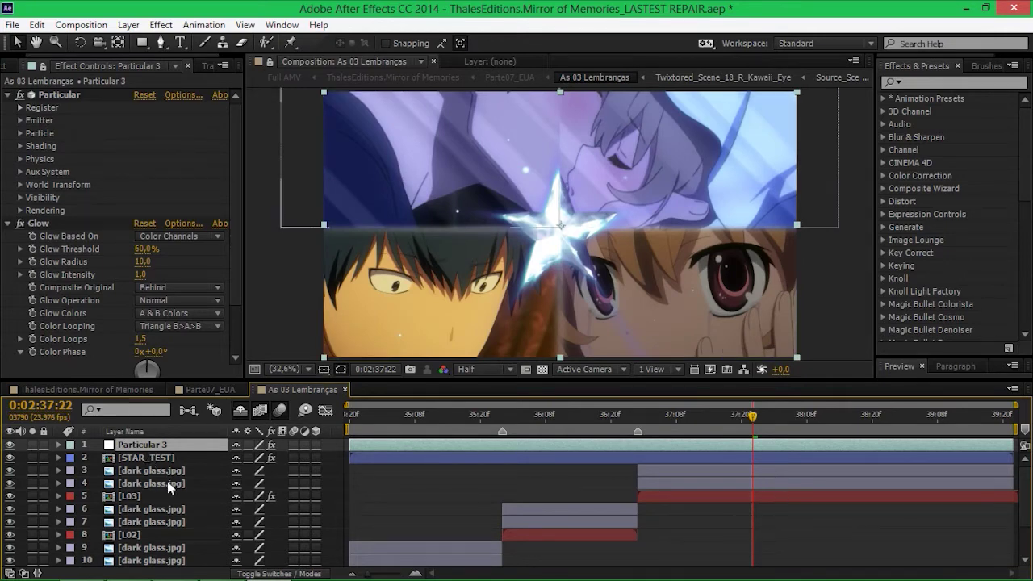
# Open the L03 composition and step through its Twixtored_Scene_20_Beijo layer from 0:00:03:07 to 0:00:04:11
pyautogui.doubleClick(139, 496)
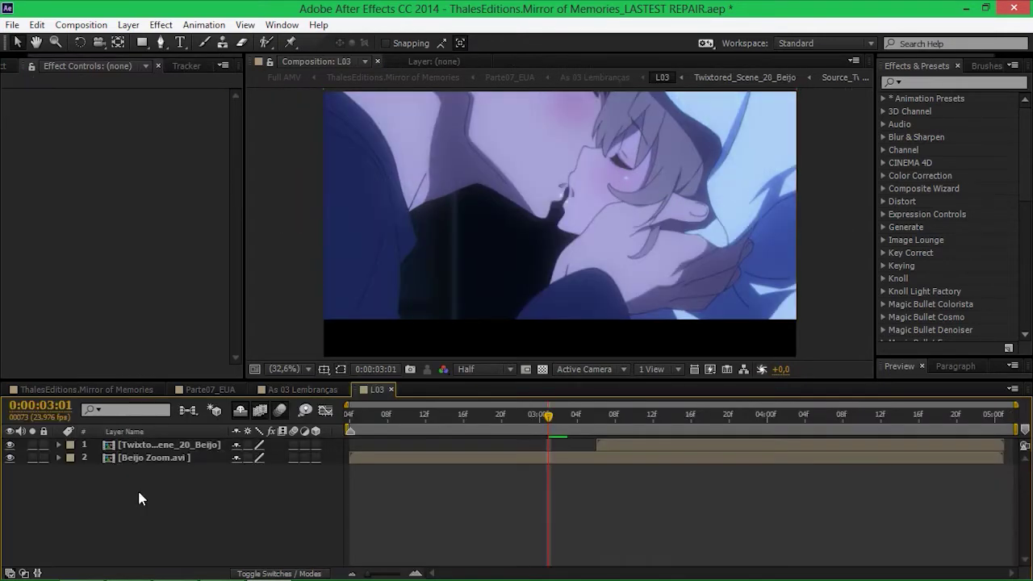
pyautogui.click(186, 447)
pyautogui.click(608, 426)
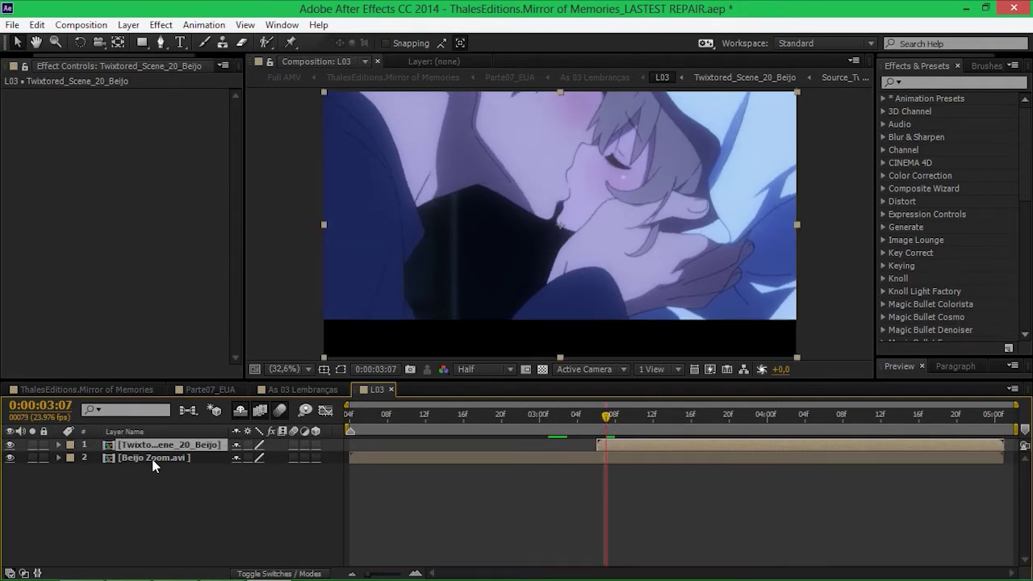
pyautogui.click(654, 427)
pyautogui.click(700, 426)
pyautogui.click(759, 427)
pyautogui.click(824, 425)
pyautogui.click(872, 422)
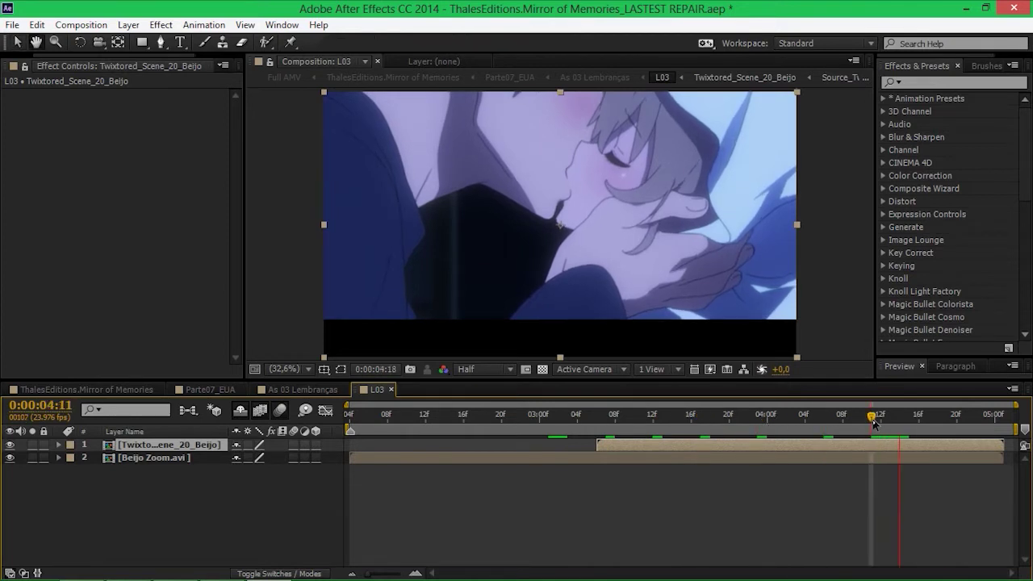
# Preview the Twixtored_Scene_20_Beijo section of L03 from 0:00:03:06 and replay its closing part
pyautogui.click(898, 423)
pyautogui.press('KP_0')
pyautogui.moveTo(896, 426); pyautogui.dragTo(601, 444)
pyautogui.click(600, 439)
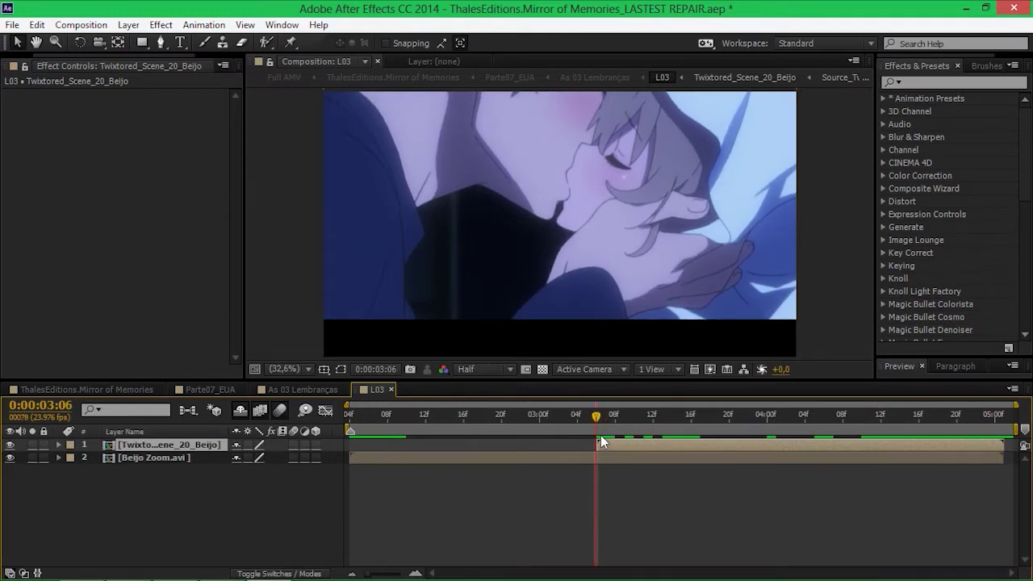
pyautogui.press('KP_0')
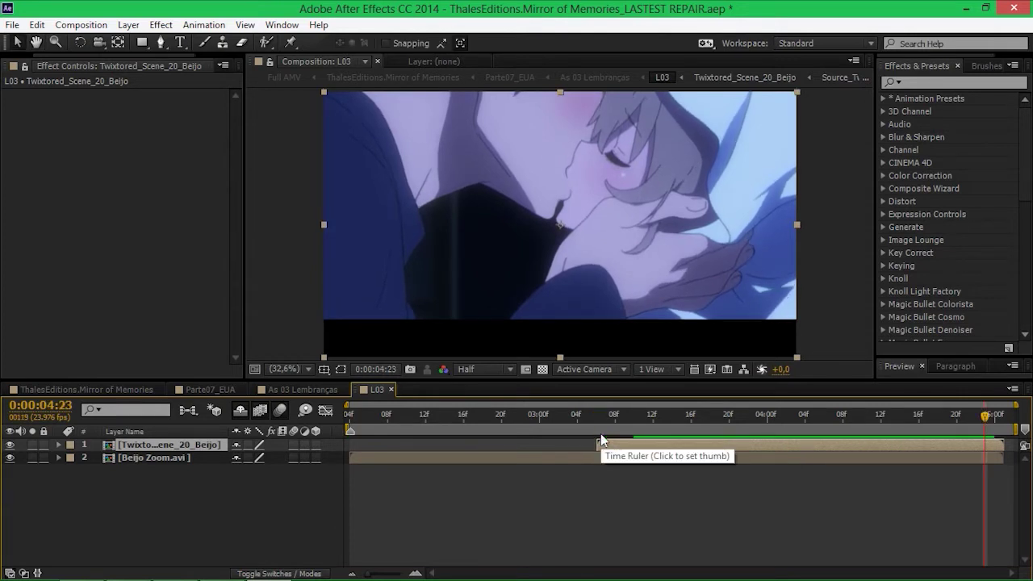
pyautogui.click(890, 416)
pyautogui.press('KP_0')
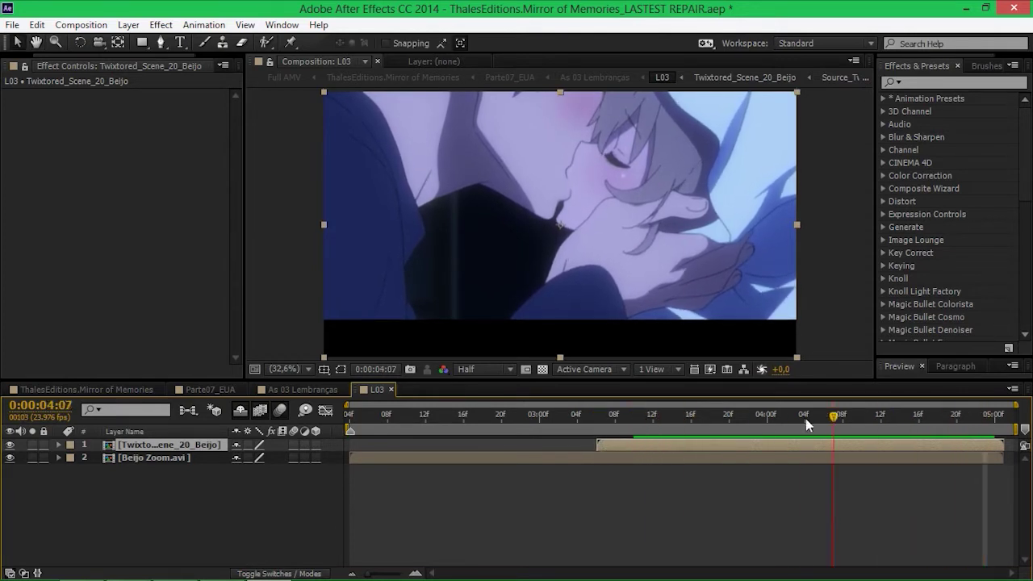
# Examine Twixtor Pro on the Flash layer inside Twixtored_Scene_20_Beijo, and close the nested compositions back to Parte07_EUA
pyautogui.doubleClick(697, 448)
pyautogui.click(195, 453)
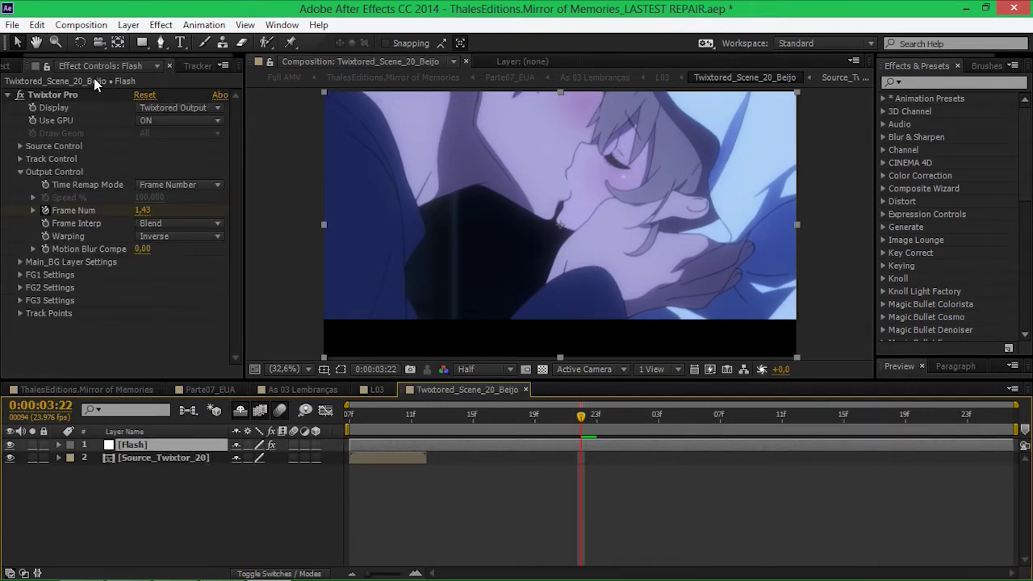
pyautogui.click(82, 96)
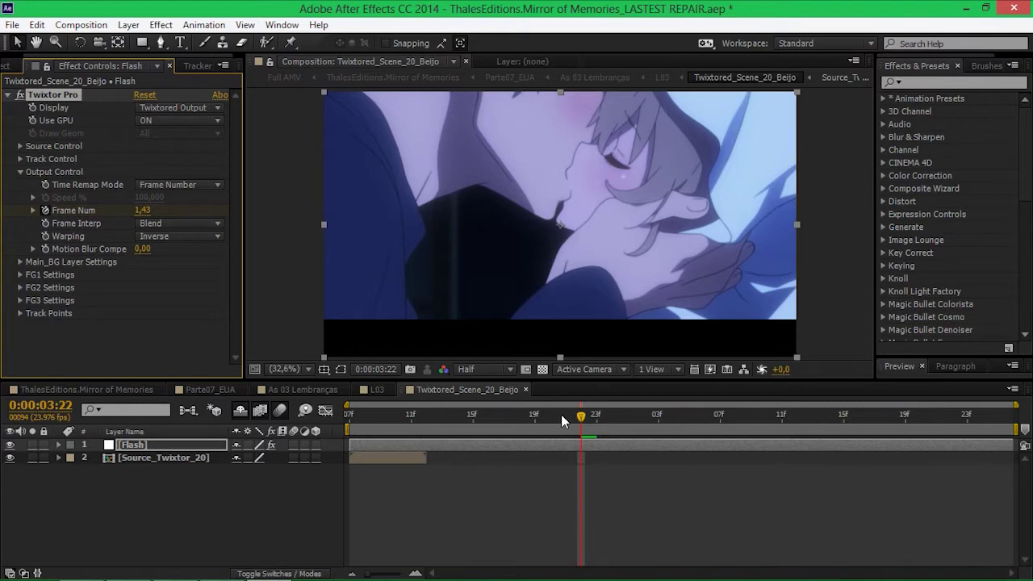
pyautogui.click(526, 389)
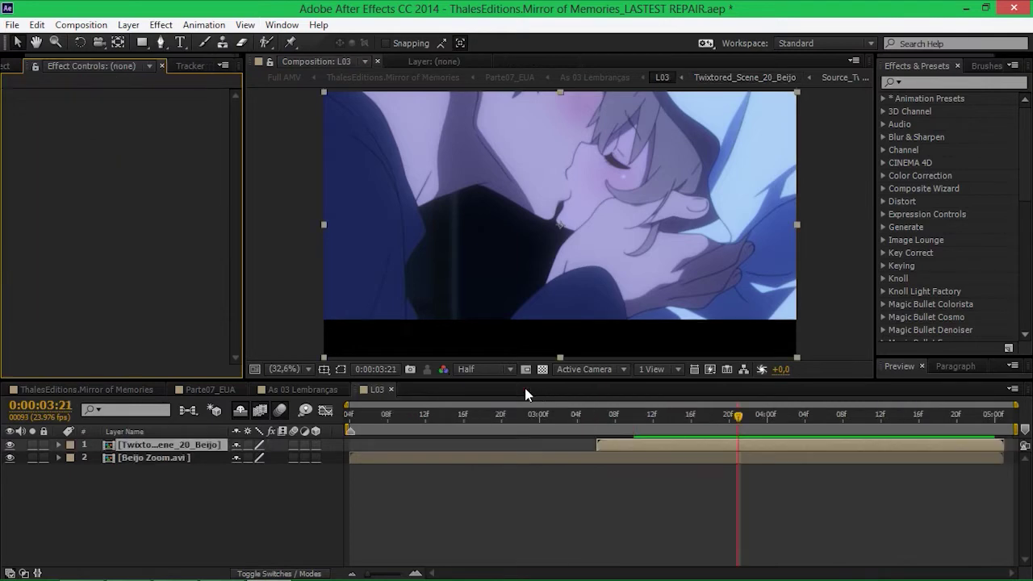
pyautogui.click(392, 390)
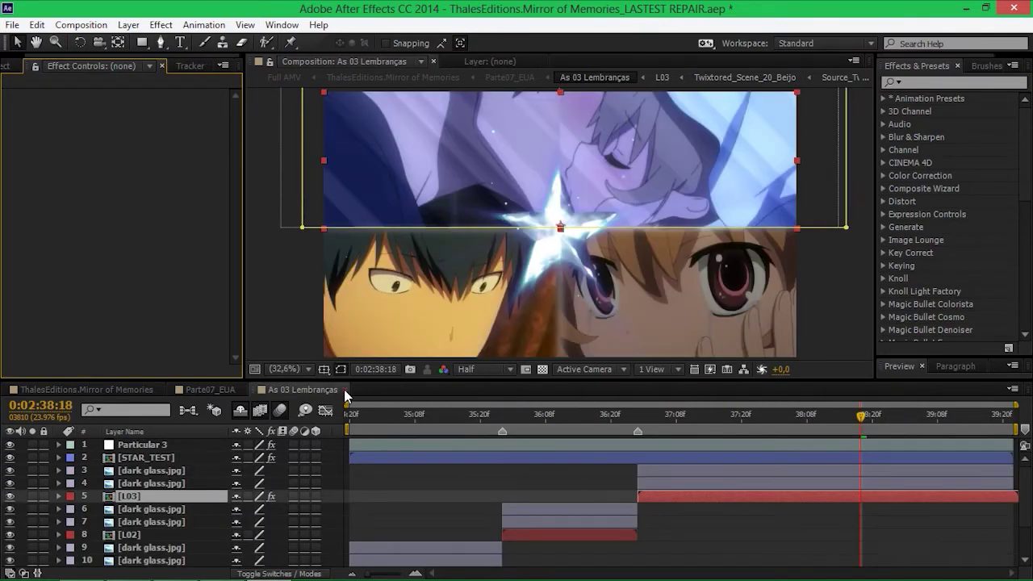
pyautogui.click(345, 390)
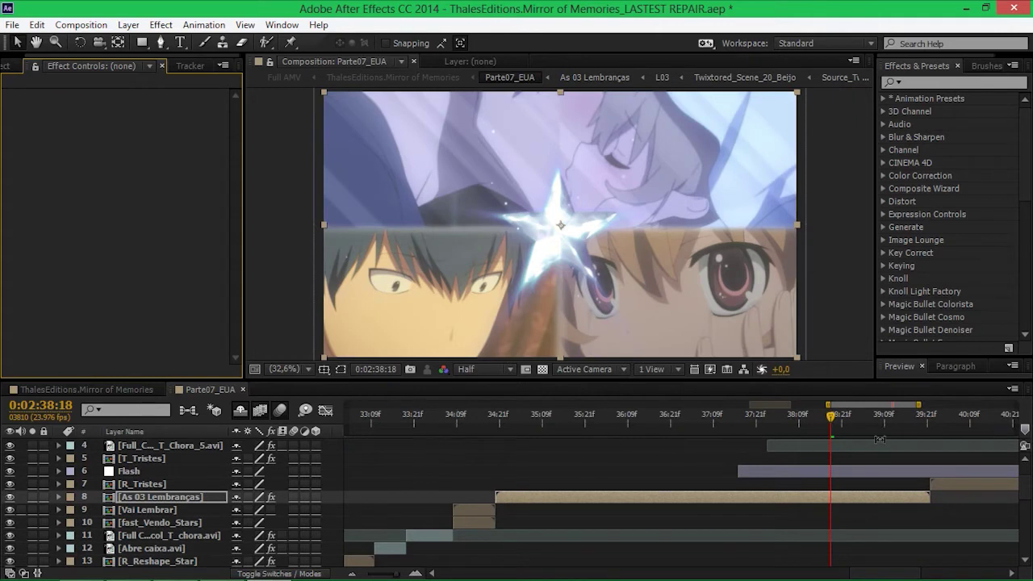
# Inspect the Flash layer in Parte07_EUA, toggling its solo on and off, and view the Looks effect on T_Tristes
pyautogui.click(919, 474)
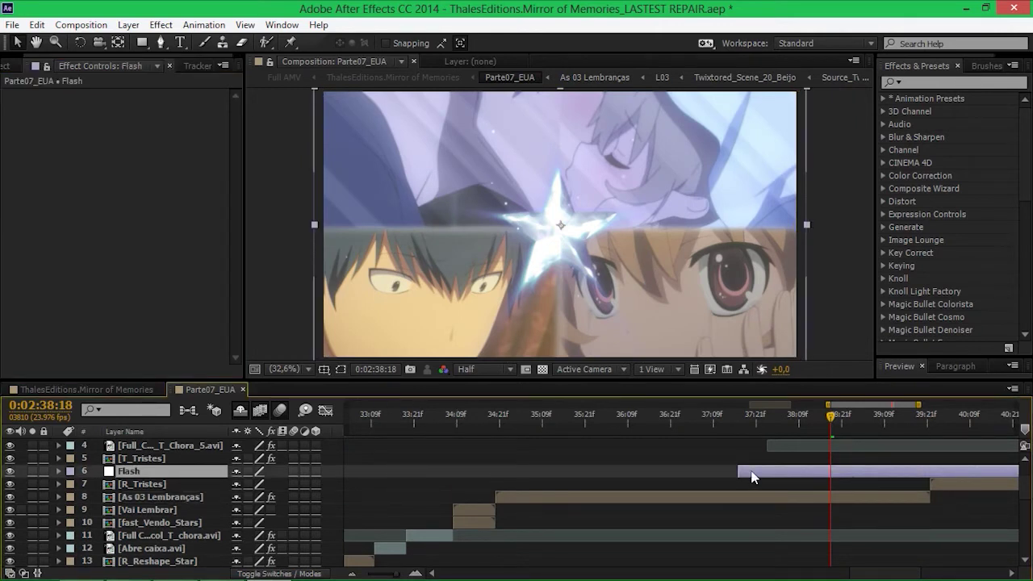
pyautogui.click(35, 472)
pyautogui.click(35, 472)
pyautogui.click(136, 460)
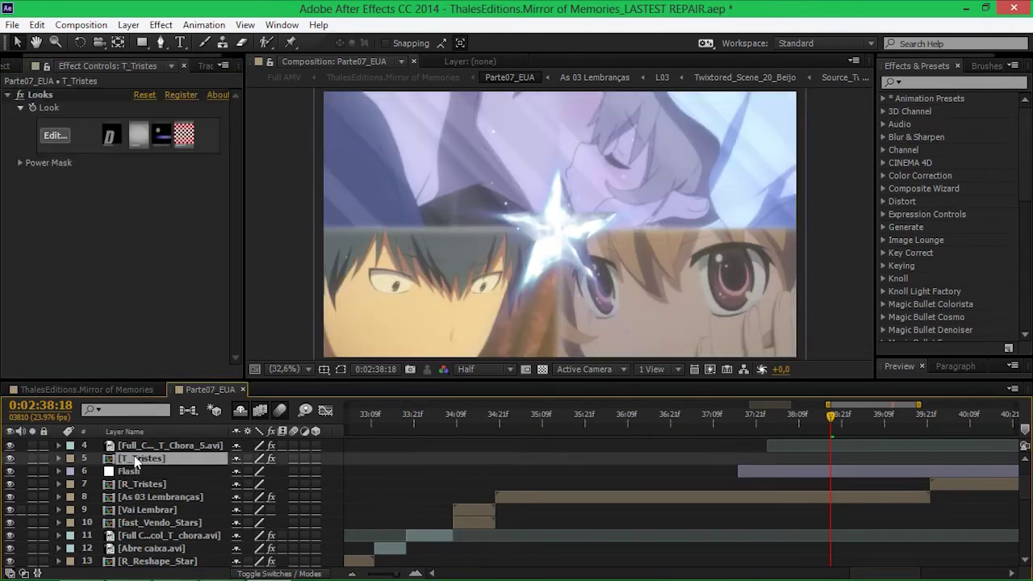
# Solo the R_Tristes layer in Parte07_EUA at 0:02:39:23 and open its composition
pyautogui.click(936, 415)
pyautogui.moveTo(943, 484); pyautogui.dragTo(436, 531)
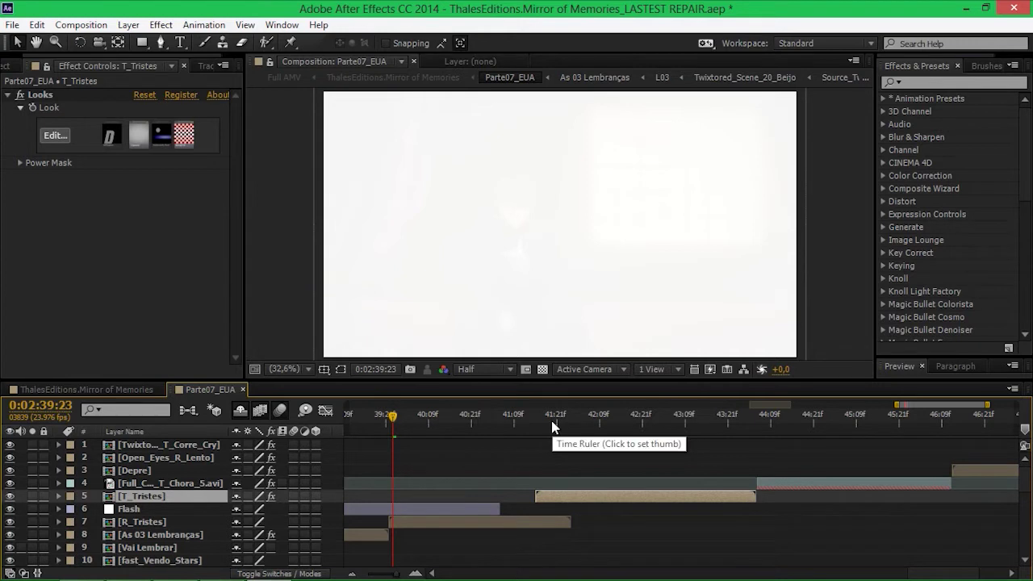
pyautogui.click(521, 523)
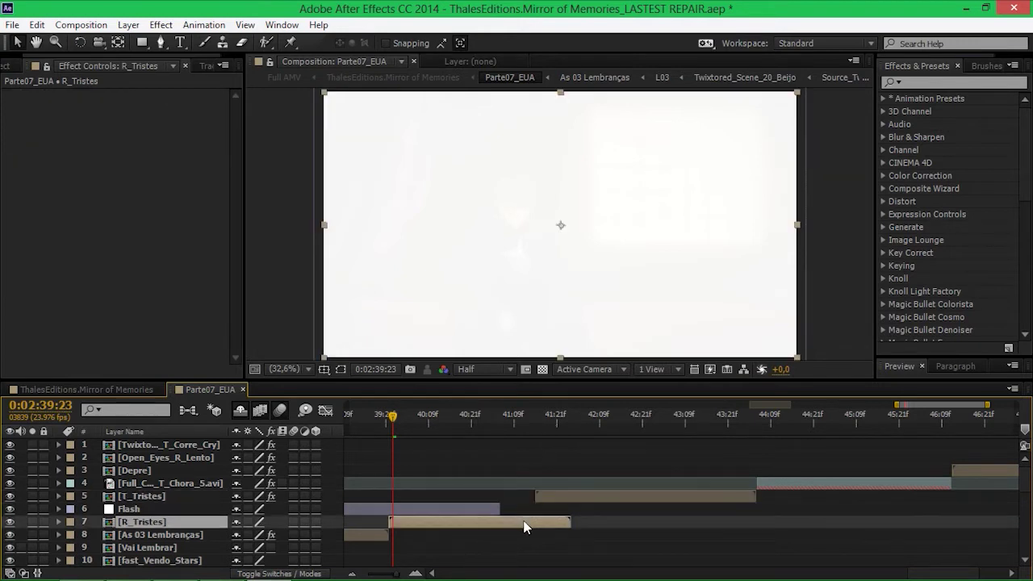
pyautogui.click(32, 523)
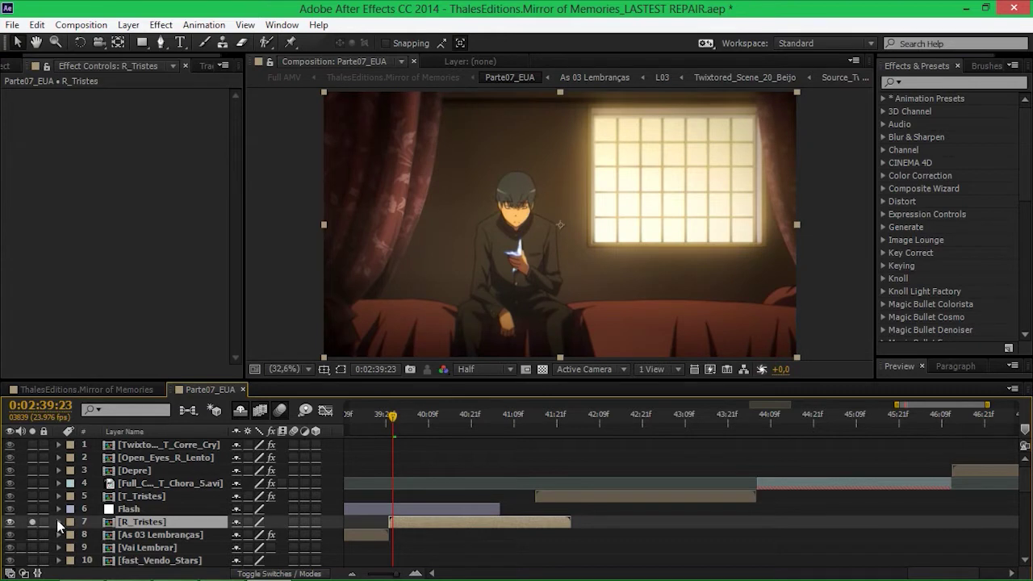
pyautogui.doubleClick(418, 519)
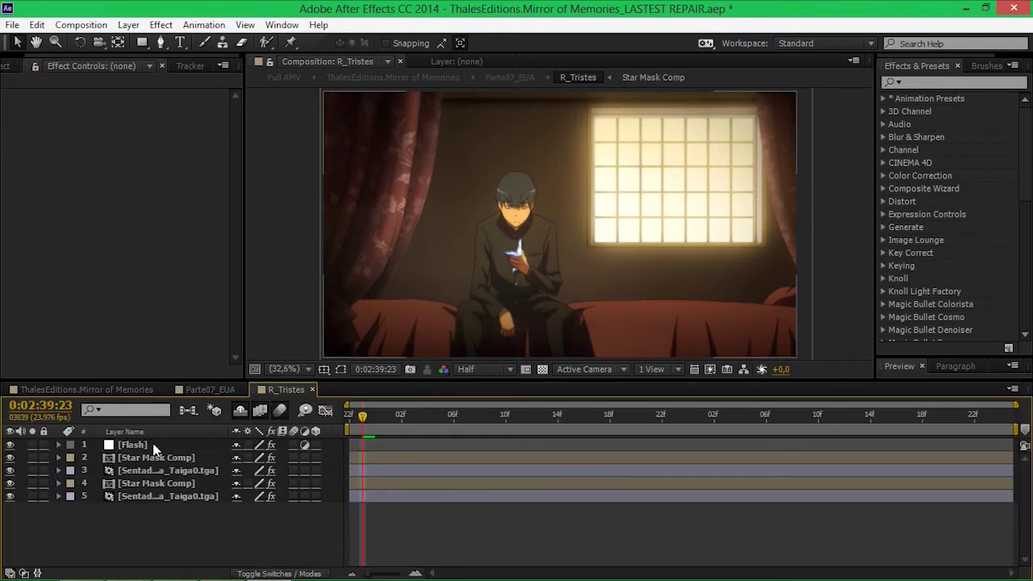
# Compare the R_Tristes frame with the Flash layer's Looks effect switched off and back on
pyautogui.click(159, 445)
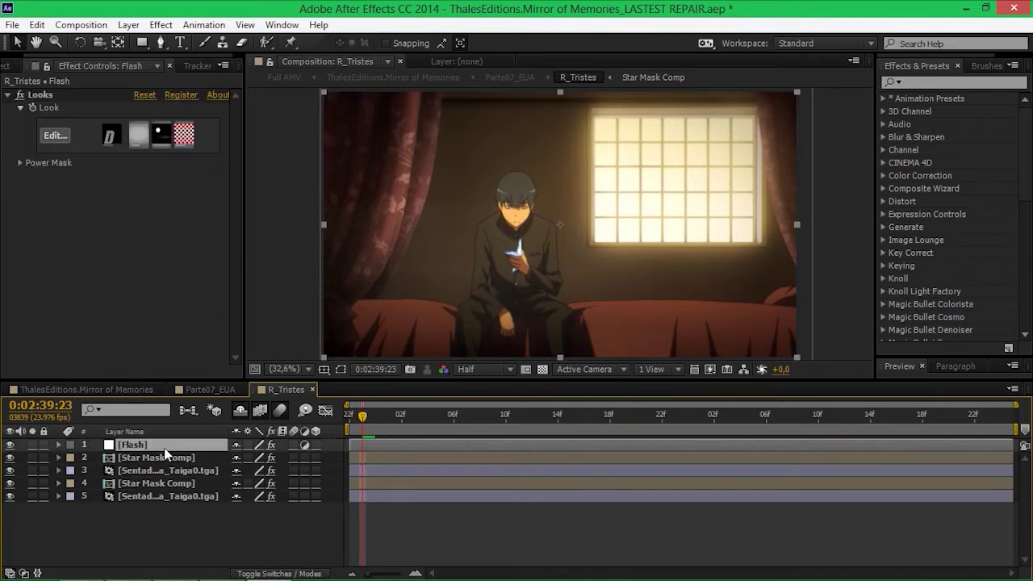
pyautogui.click(270, 446)
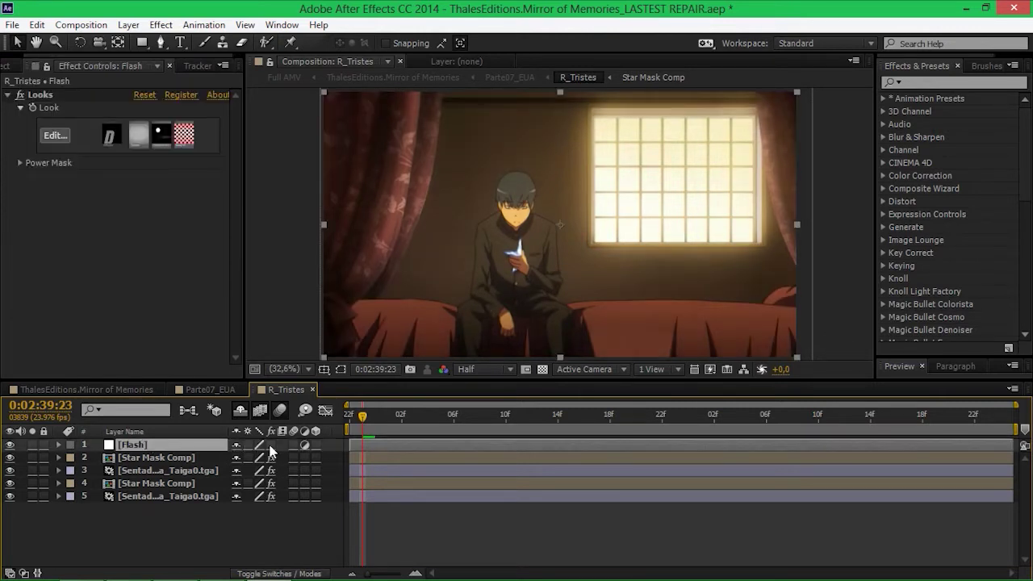
pyautogui.click(269, 448)
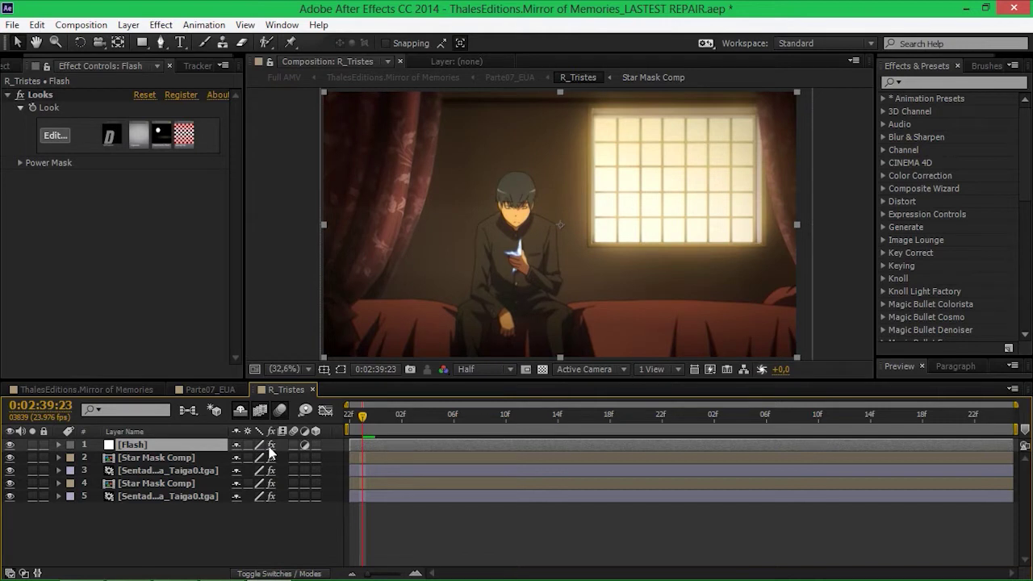
# Examine the upper Star Mask Comp layer up close at the character's hand, soloing it and releasing the solo
pyautogui.click(162, 458)
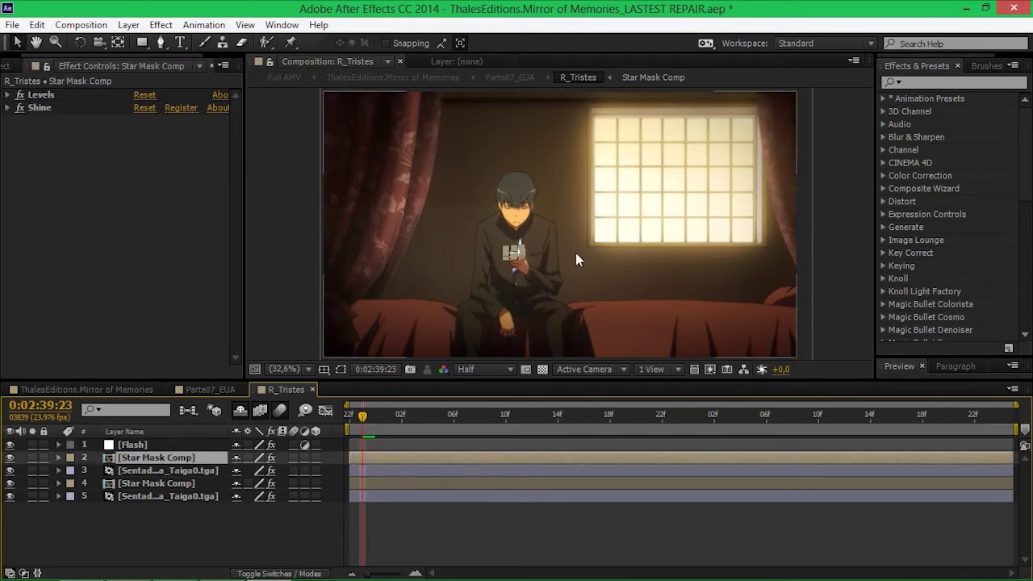
pyautogui.scroll(3, 548, 247)
pyautogui.moveTo(477, 294); pyautogui.dragTo(517, 248)
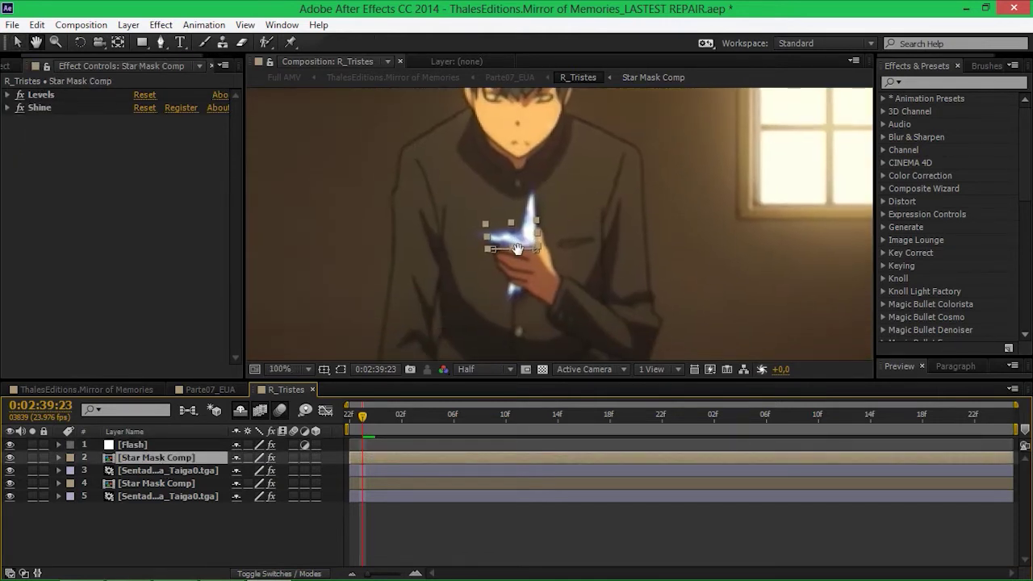
pyautogui.press('v')
pyautogui.click(32, 458)
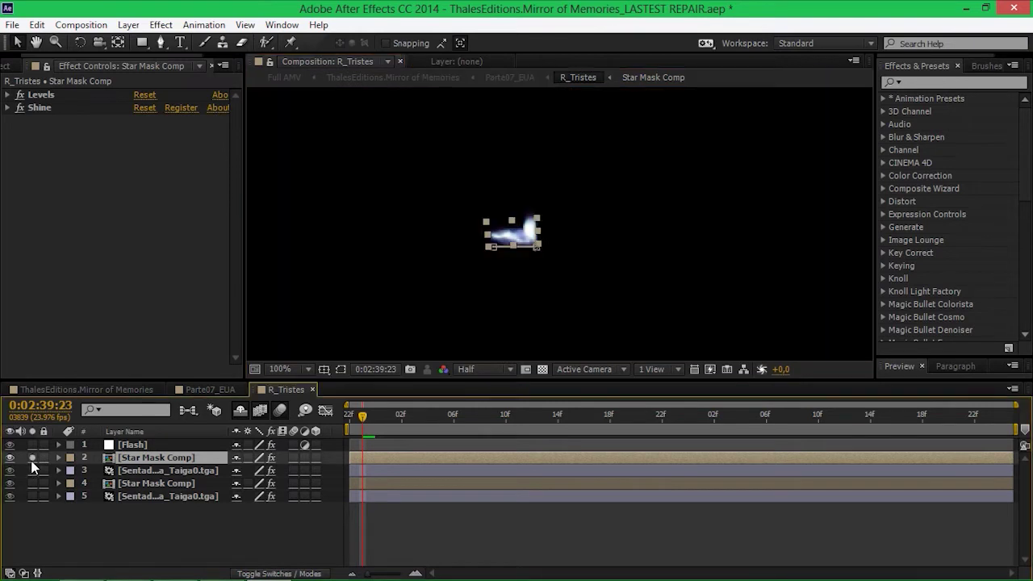
pyautogui.click(33, 458)
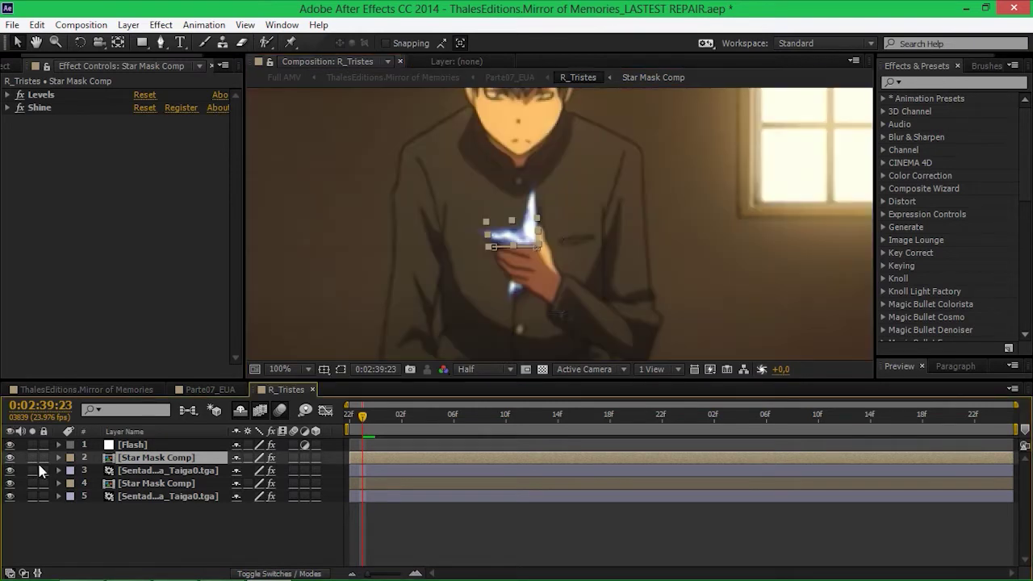
# Inspect the masked hand on the upper Sentado_na_Casa_da_Taiga0.tga layer with its effects toggled and the layer soloed, and release the solo
pyautogui.click(145, 471)
pyautogui.moveTo(274, 470); pyautogui.dragTo(270, 477)
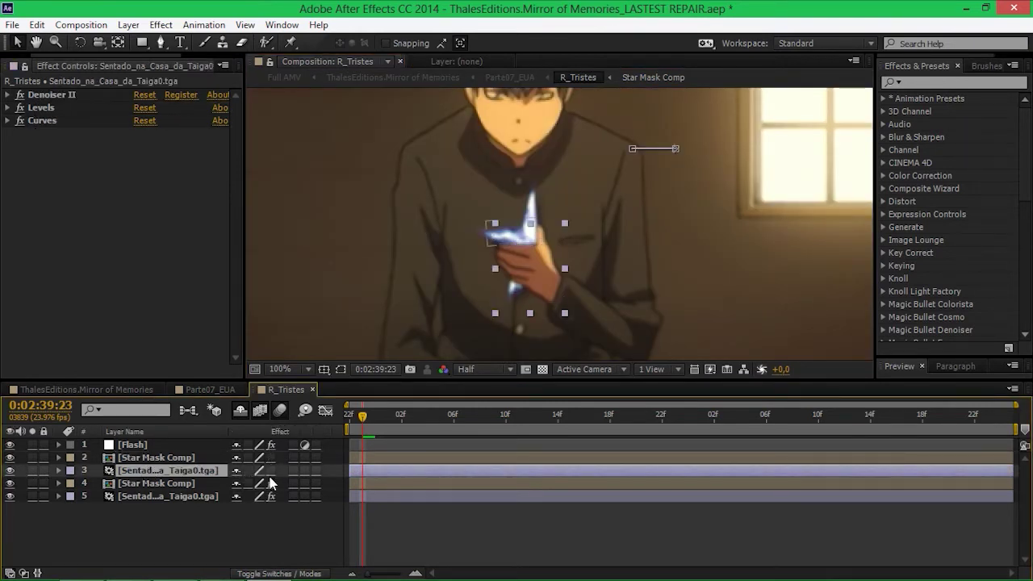
pyautogui.moveTo(271, 472); pyautogui.dragTo(271, 457)
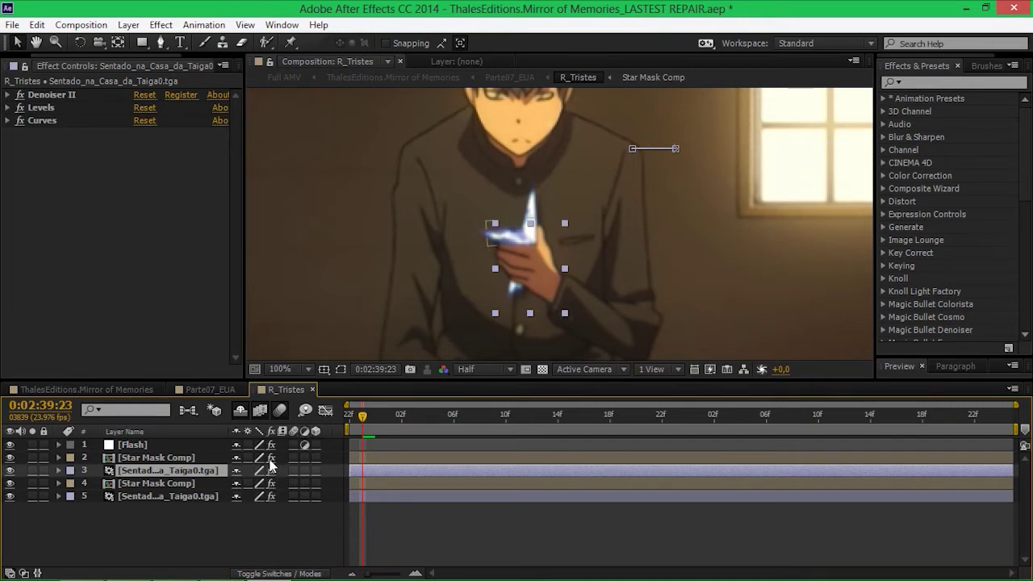
pyautogui.click(176, 484)
pyautogui.click(174, 473)
pyautogui.click(33, 471)
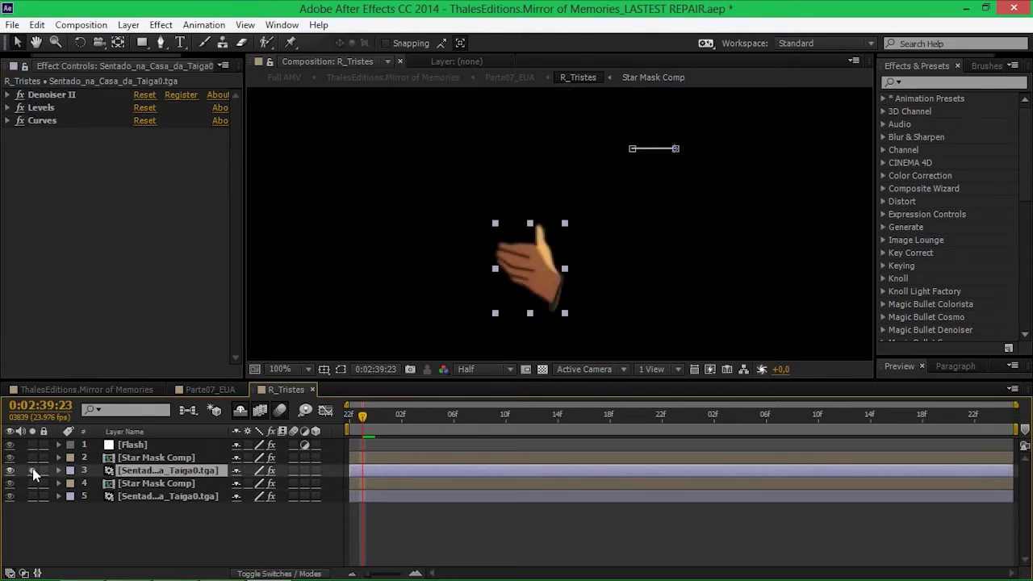
pyautogui.press(',')
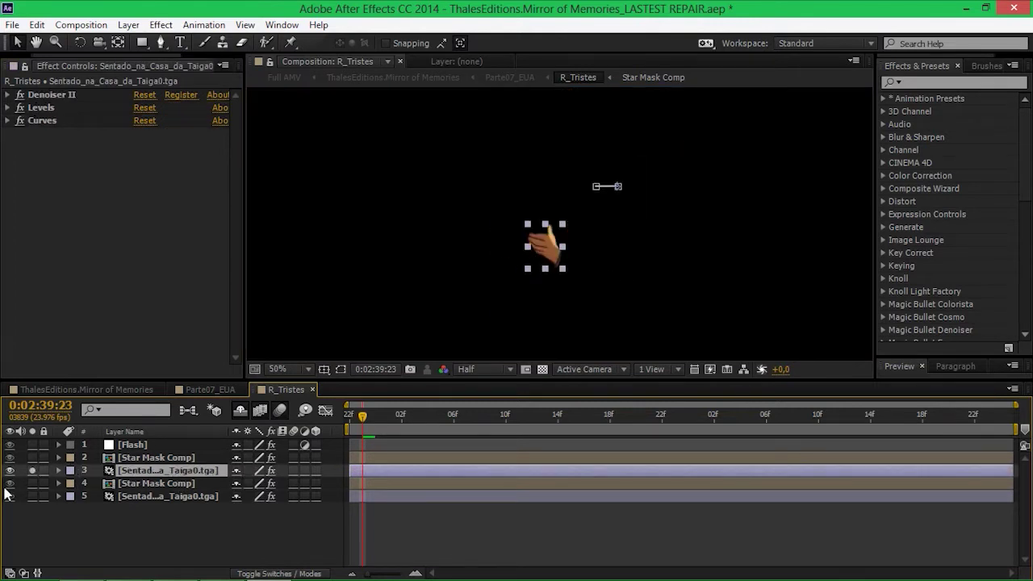
pyautogui.click(33, 471)
# View the lower Star Mask Comp layer in isolation and restore the full R_Tristes view
pyautogui.click(147, 485)
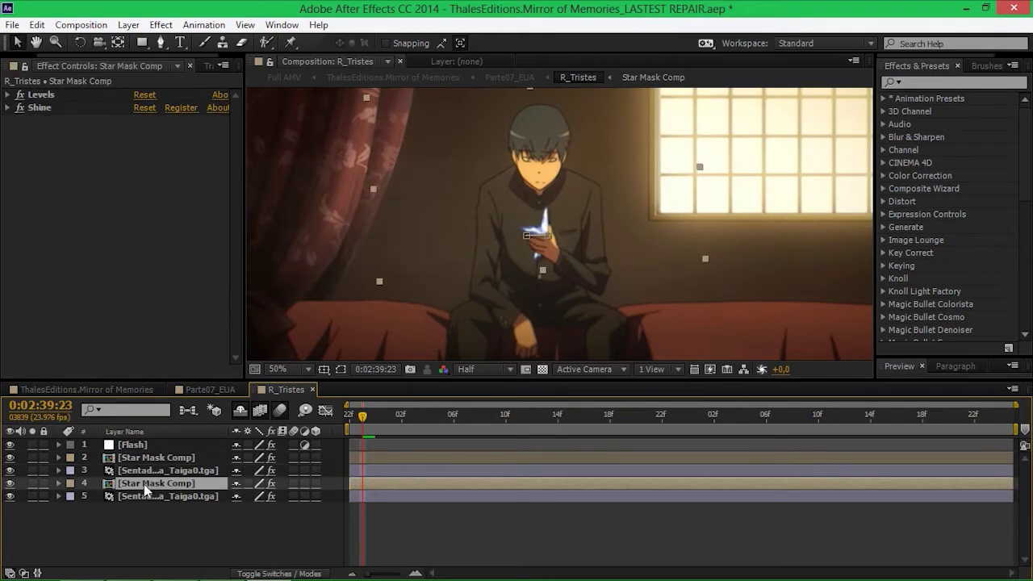
pyautogui.click(33, 484)
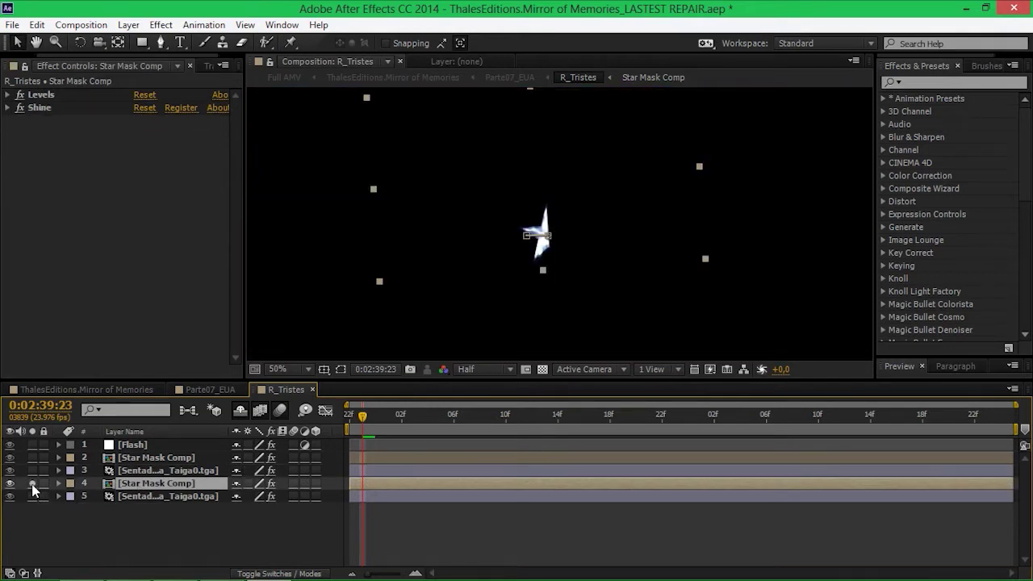
pyautogui.click(34, 484)
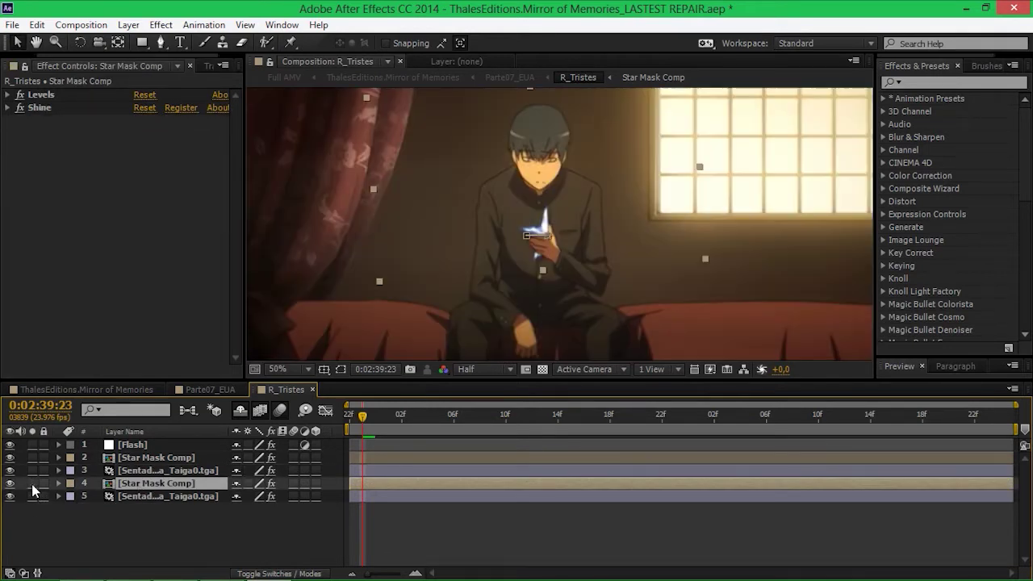
# Compare the lower Sentado_na_Casa_da_Taiga0.tga layer with its effects off and on across the whole frame, and highlight its Paint effect
pyautogui.click(154, 498)
pyautogui.click(271, 496)
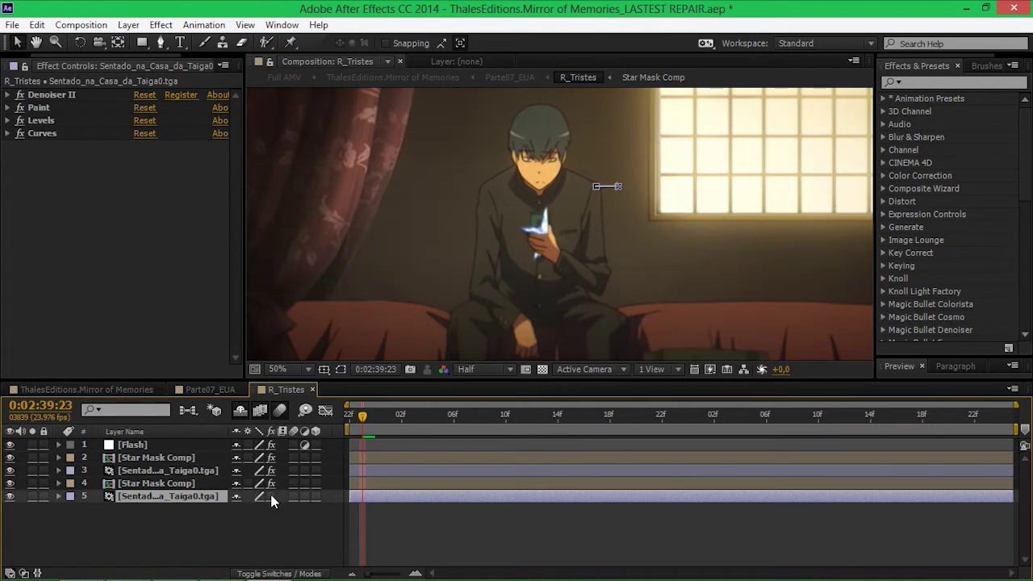
pyautogui.hotkey('shift', '/')
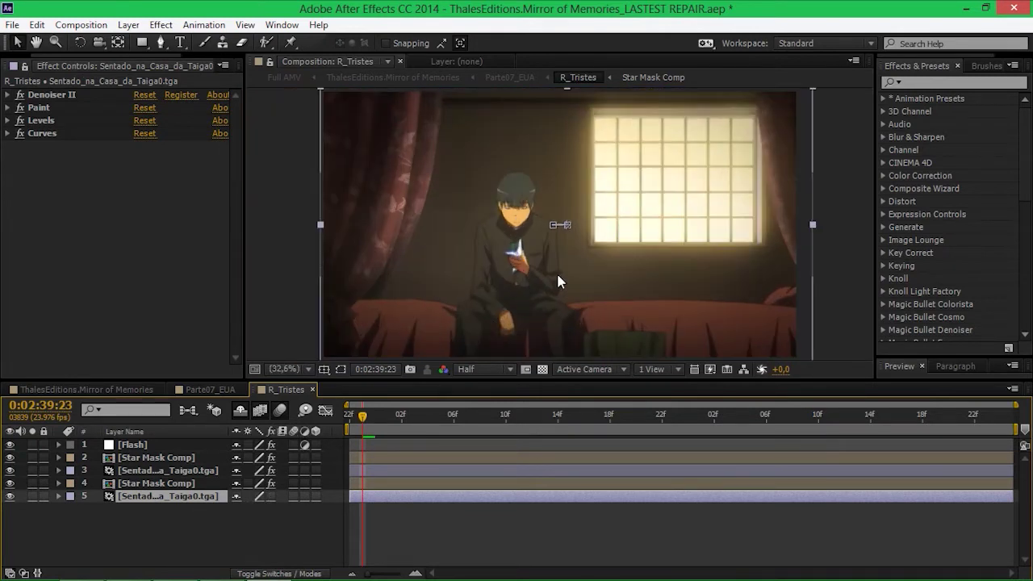
pyautogui.click(45, 110)
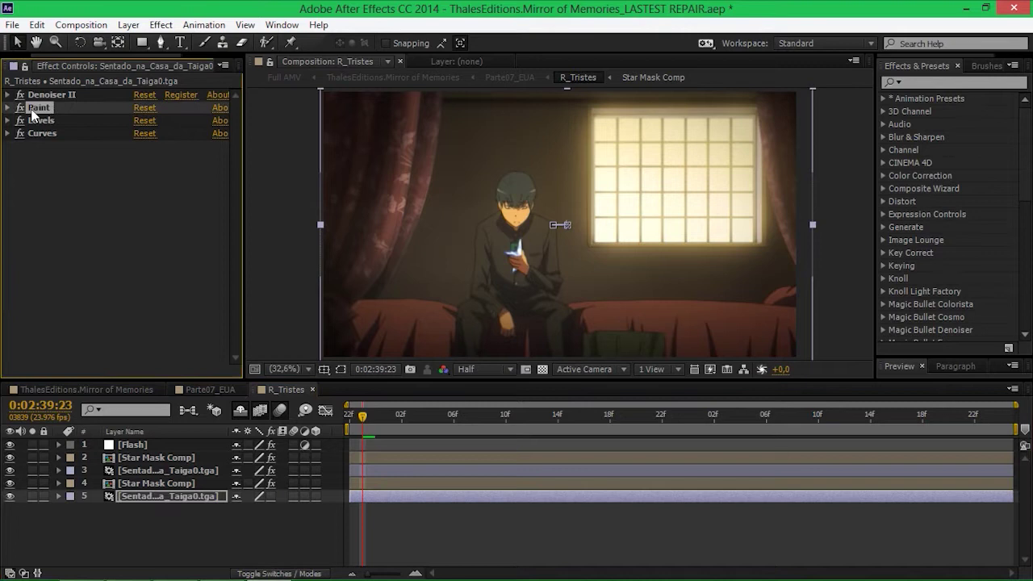
pyautogui.click(270, 496)
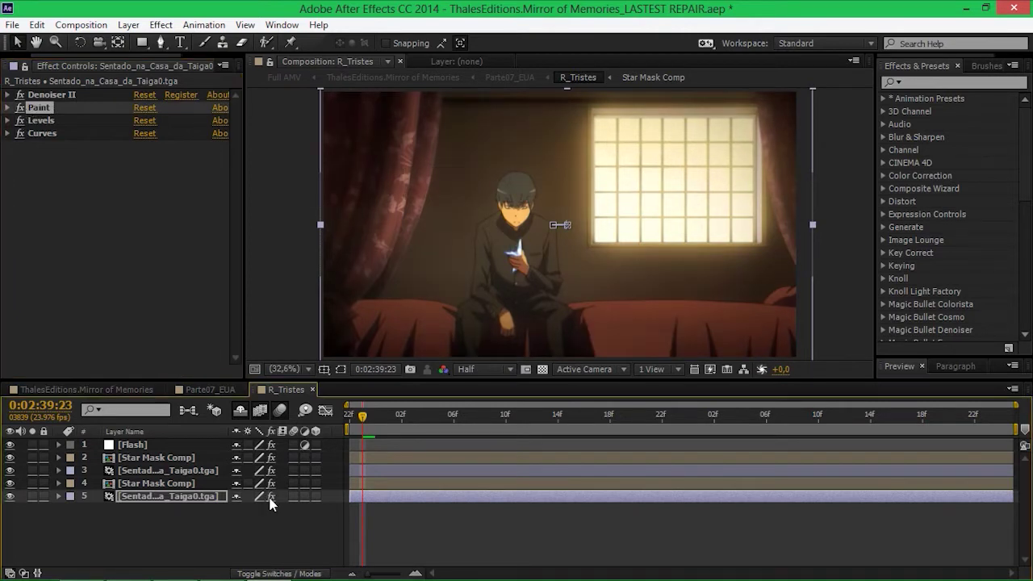
pyautogui.click(23, 118)
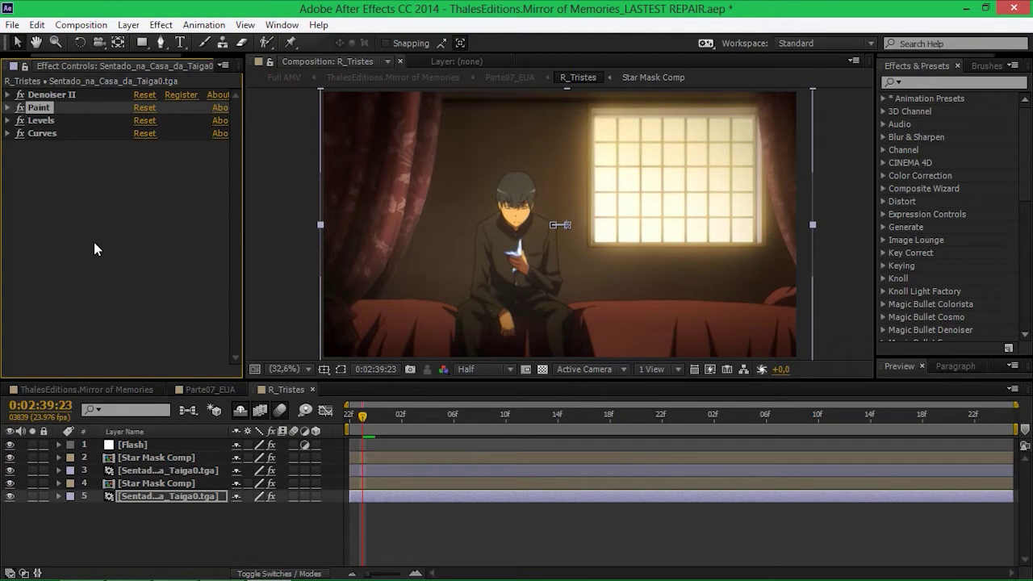
# Examine the unpainted source of the lower Sentado_na_Casa_da_Taiga0.tga layer enlarged with the layer view set to None, and return to the R_Tristes composition view
pyautogui.doubleClick(202, 496)
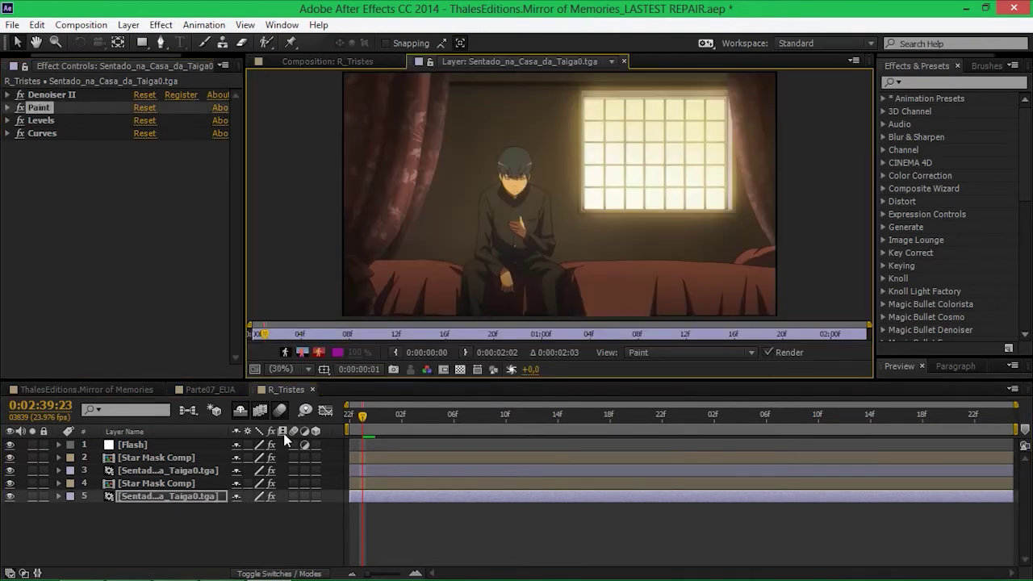
pyautogui.click(660, 362)
pyautogui.click(664, 371)
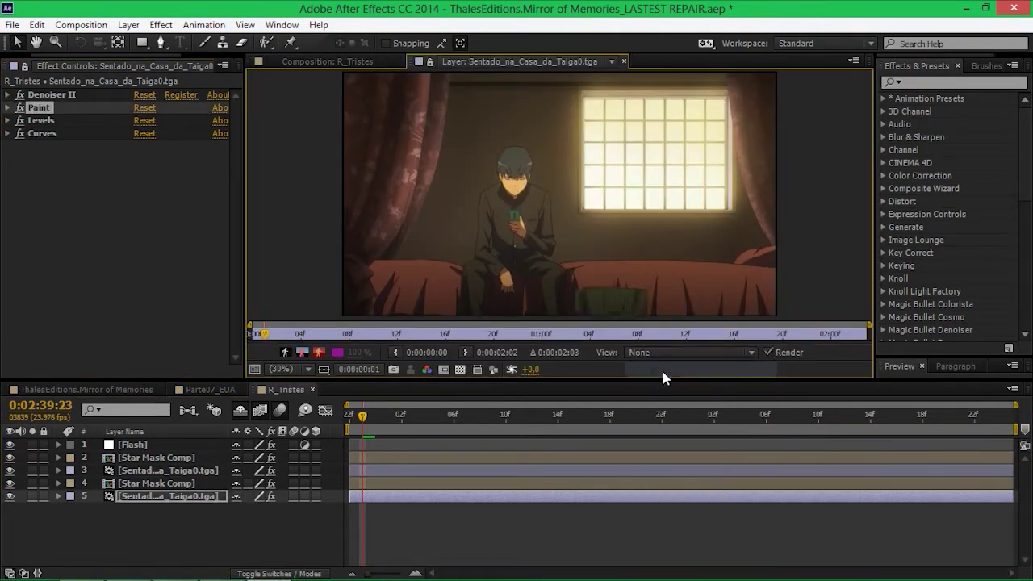
pyautogui.press('`')
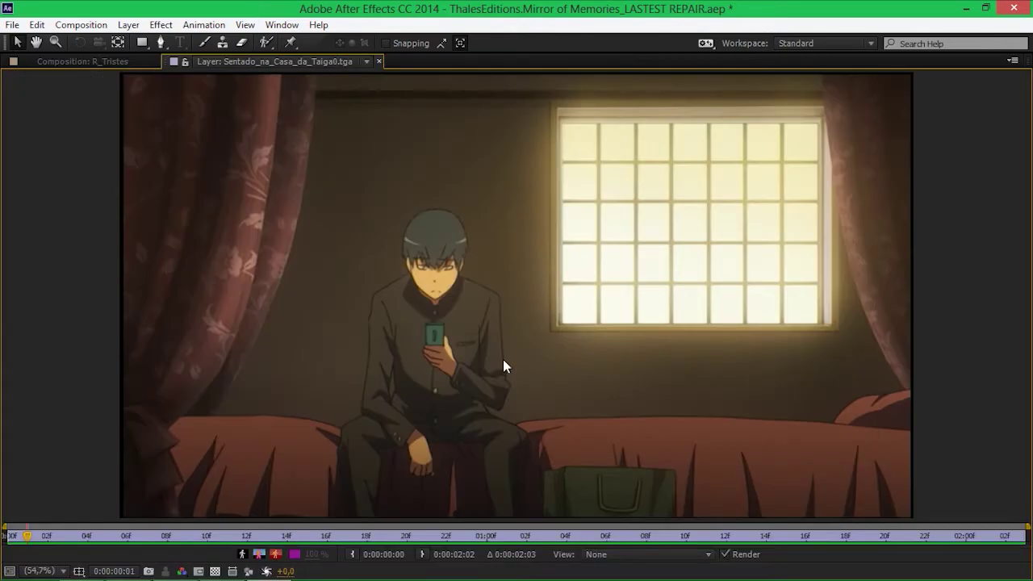
pyautogui.press('`')
pyautogui.click(473, 63)
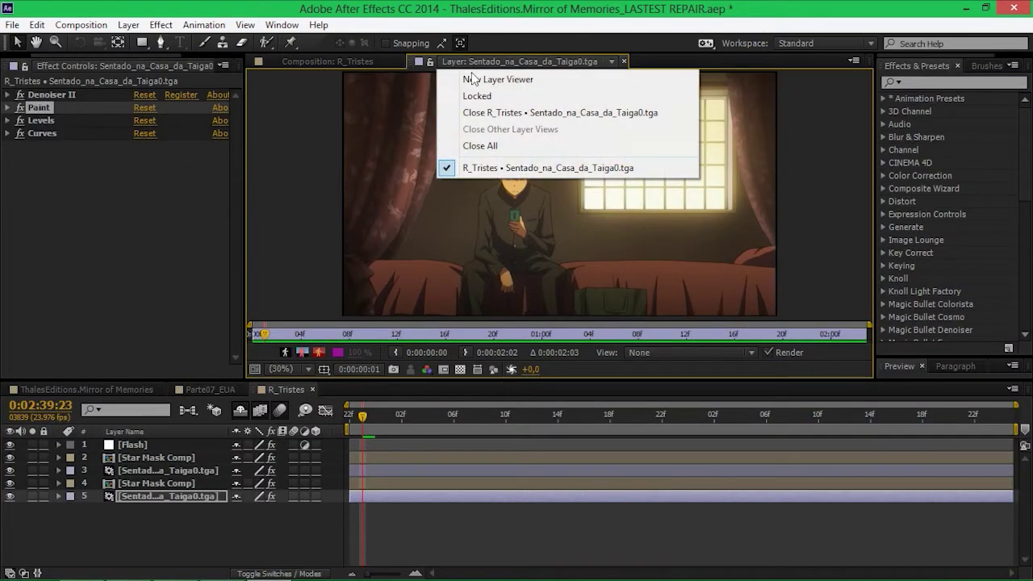
pyautogui.click(482, 145)
pyautogui.click(312, 61)
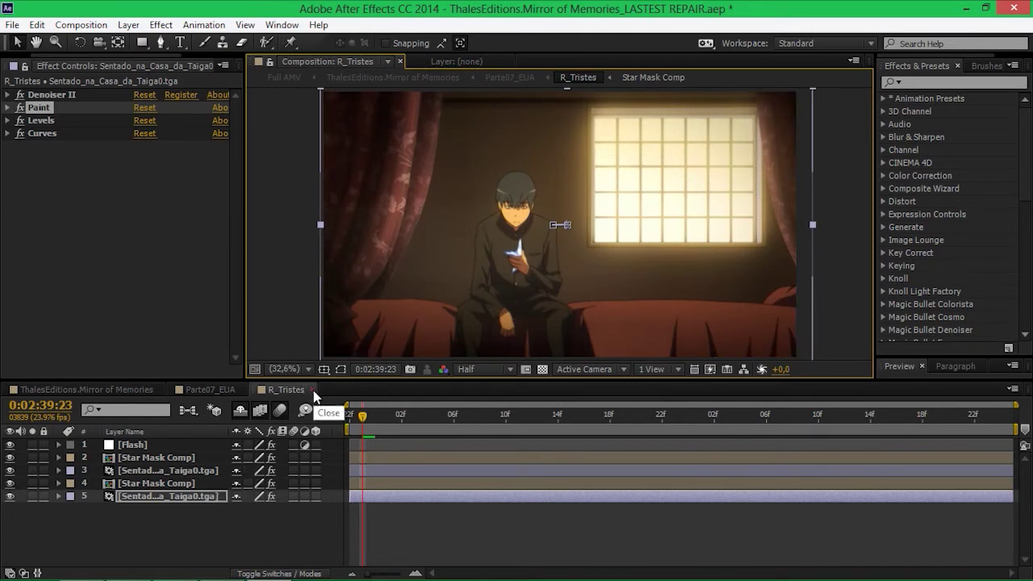
# Close R_Tristes, move to 0:02:42:02 in Parte07_EUA and turn off the R_Tristes layer's solo
pyautogui.click(314, 390)
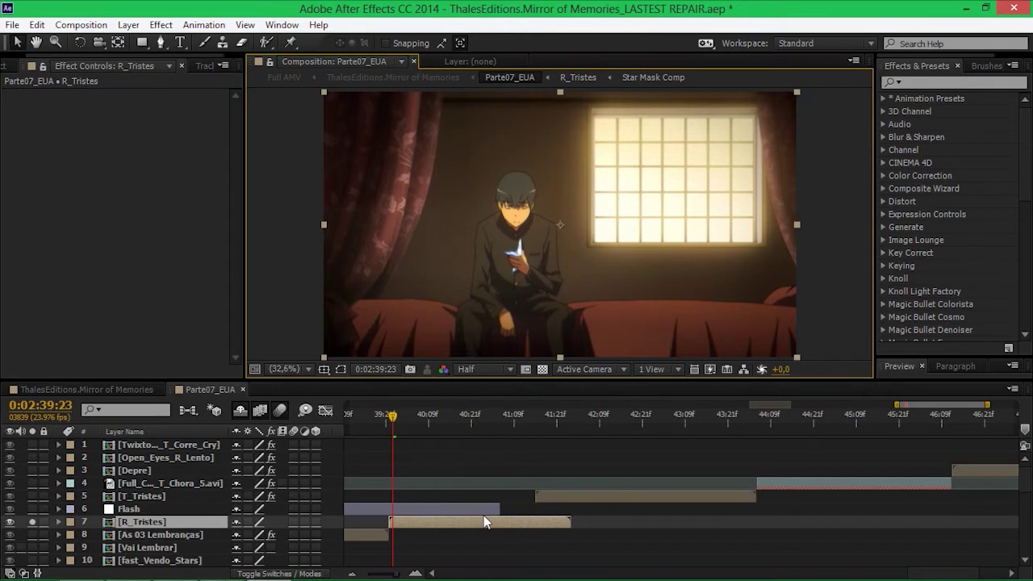
pyautogui.moveTo(524, 415); pyautogui.dragTo(576, 418)
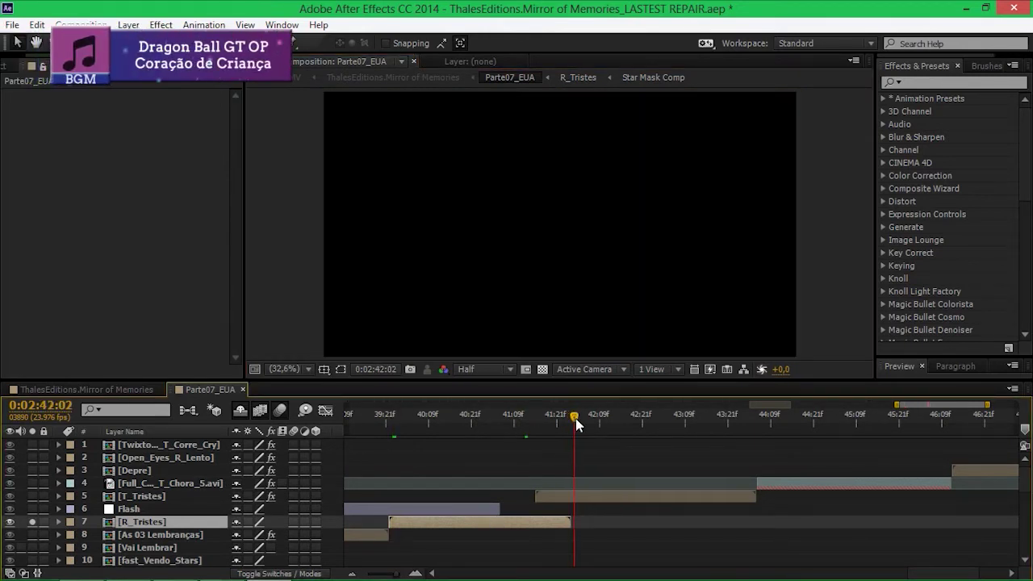
pyautogui.click(570, 510)
pyautogui.click(32, 522)
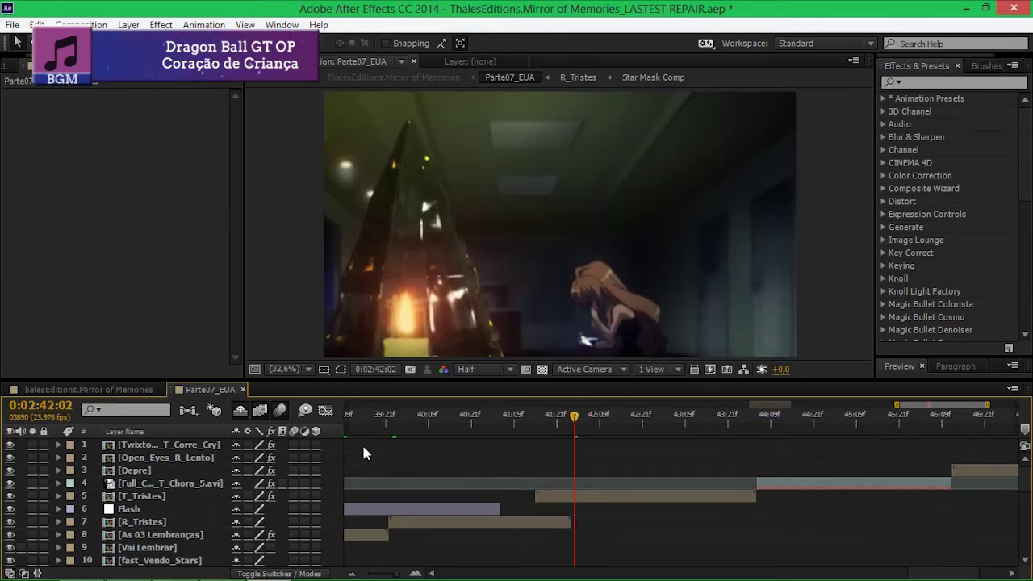
# Compare the T_Tristes layer with its Looks effect off and on, and open its composition fitted to the viewer
pyautogui.click(582, 497)
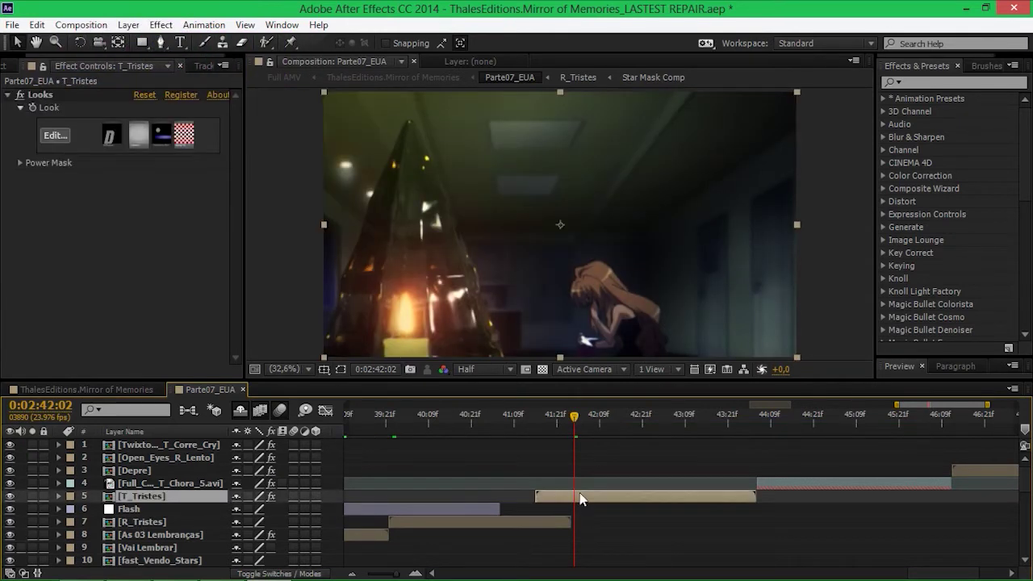
pyautogui.click(270, 497)
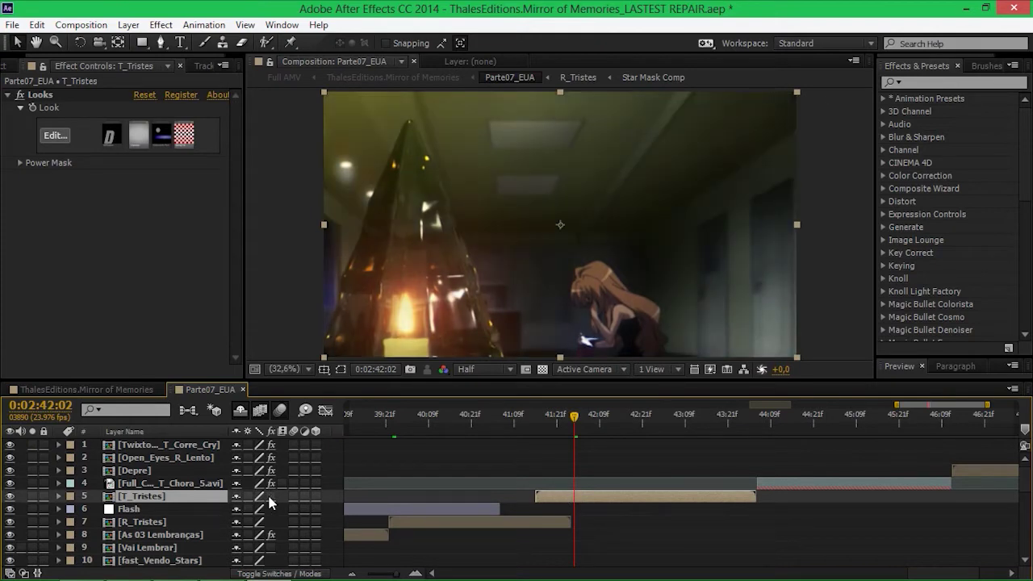
pyautogui.click(271, 497)
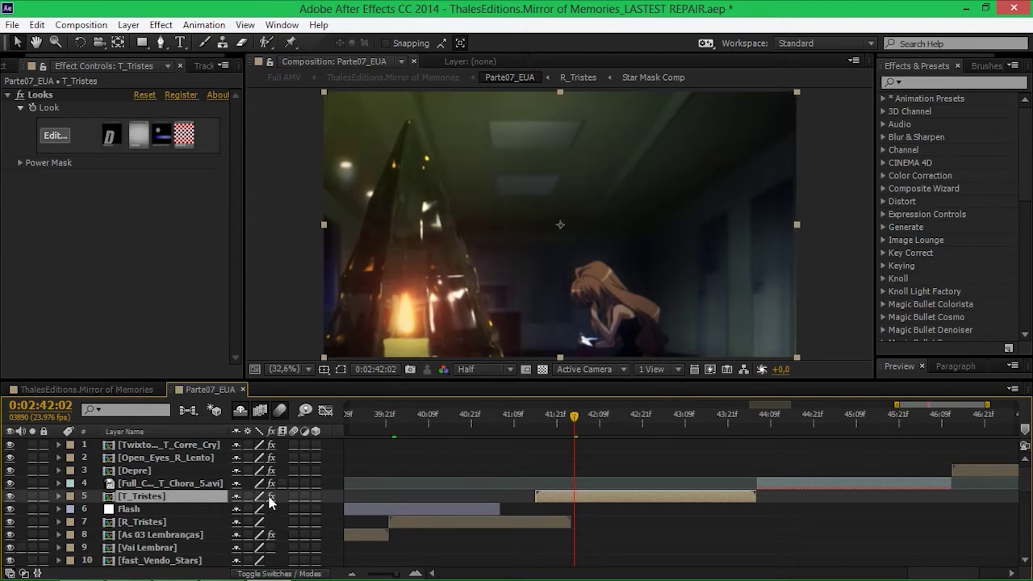
pyautogui.doubleClick(176, 498)
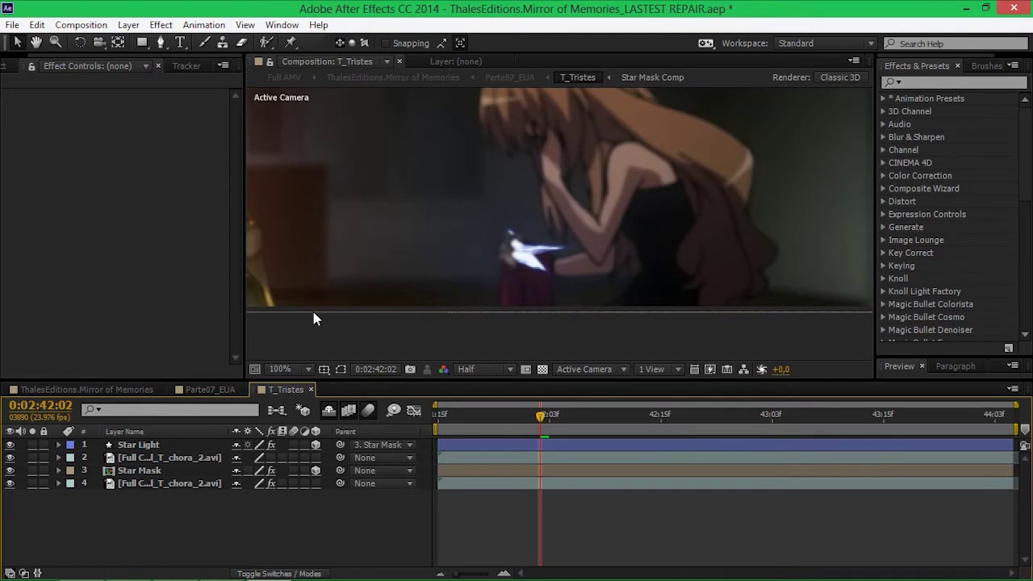
pyautogui.hotkey('shift', '/')
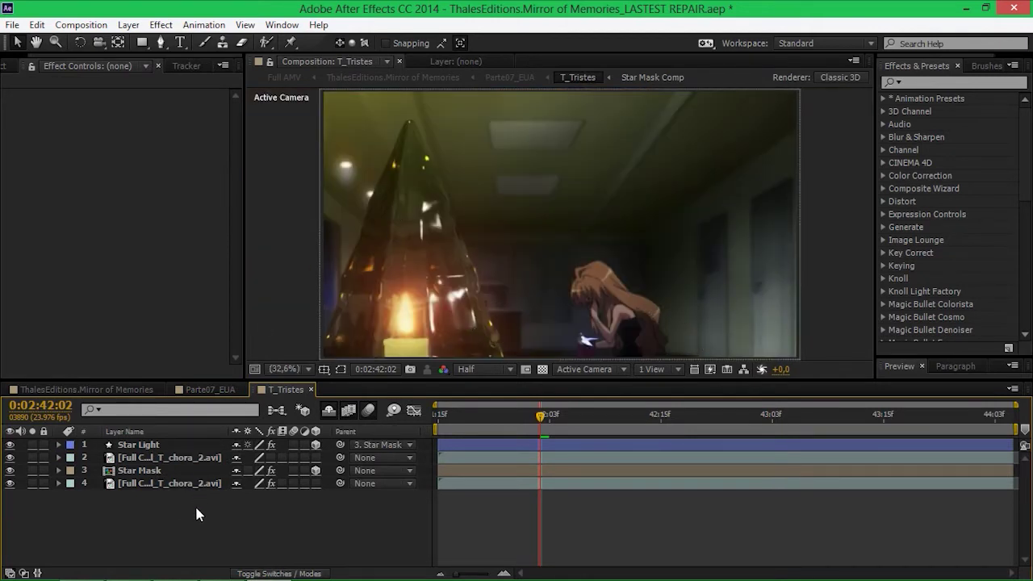
# Solo the bottom Full Cachecol_T_chora_2.avi layer in T_Tristes, toggle its effects and examine the girl's hands up close
pyautogui.click(185, 484)
pyautogui.click(31, 484)
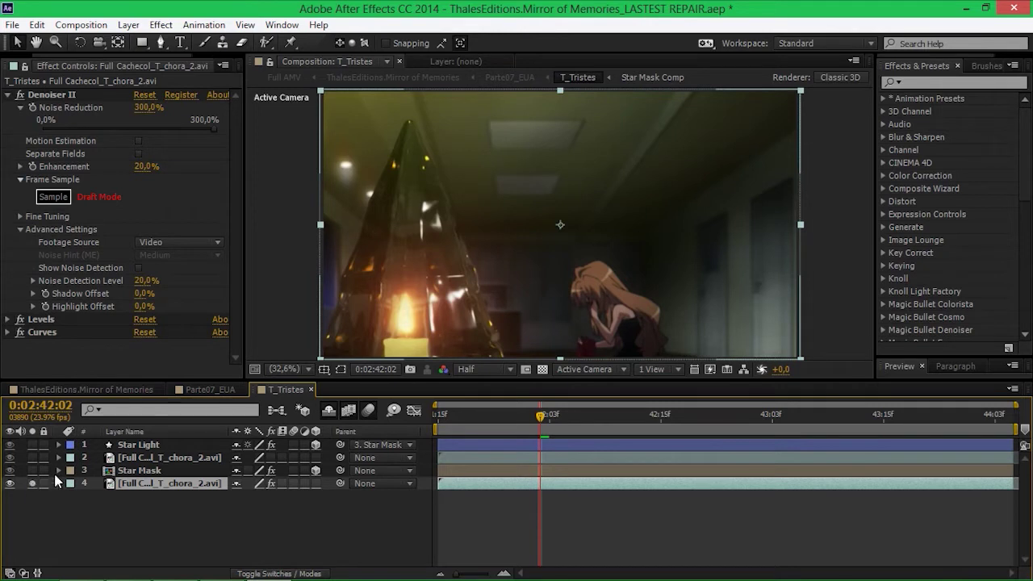
pyautogui.click(272, 484)
pyautogui.click(272, 483)
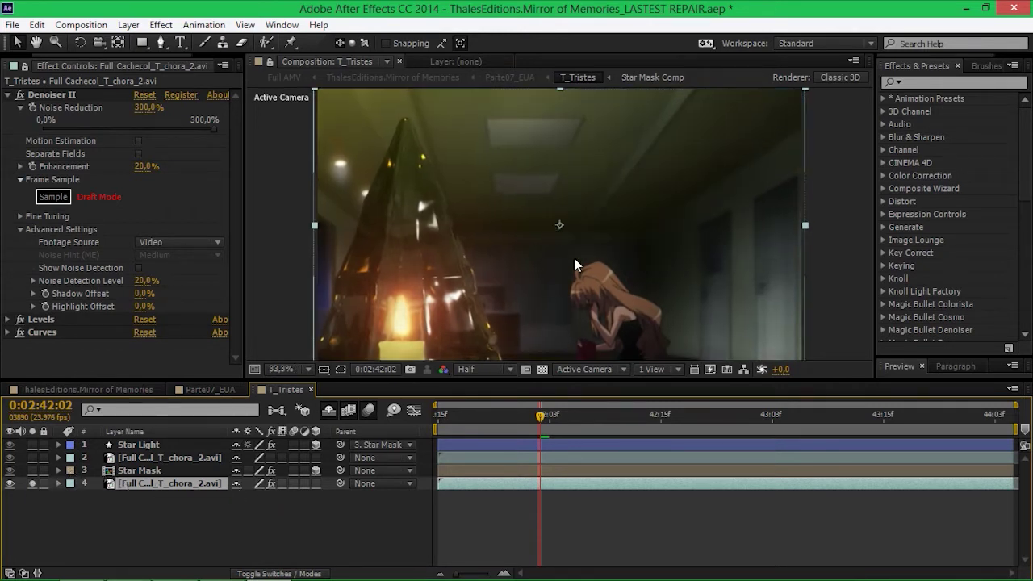
pyautogui.press('h')
pyautogui.scroll(3, 565, 214)
pyautogui.moveTo(492, 212); pyautogui.dragTo(555, 227)
pyautogui.press('v')
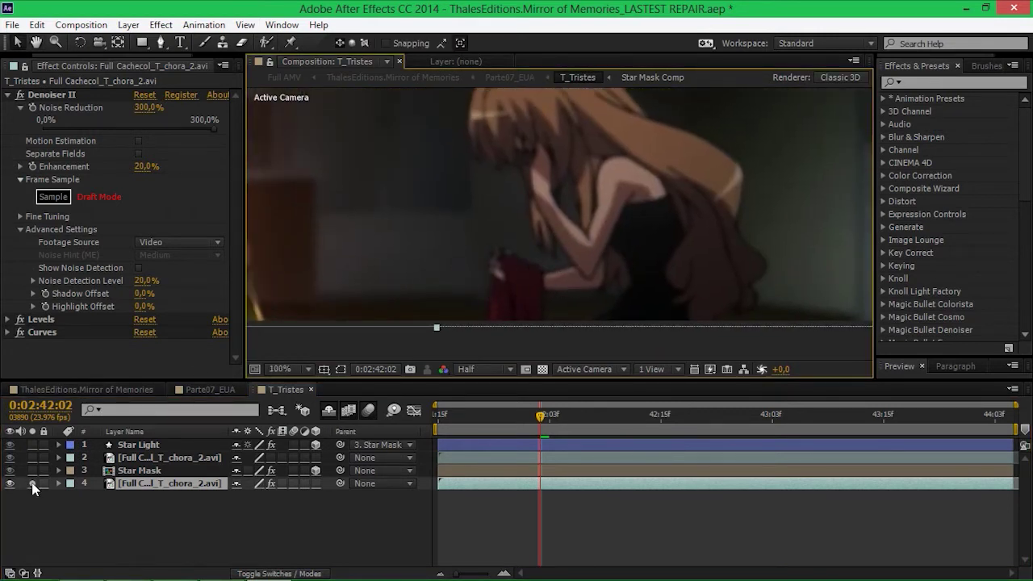
# Turn off the bottom footage layer's solo, then view the Star Mask layer soloed and with its effects toggled
pyautogui.click(32, 484)
pyautogui.click(137, 471)
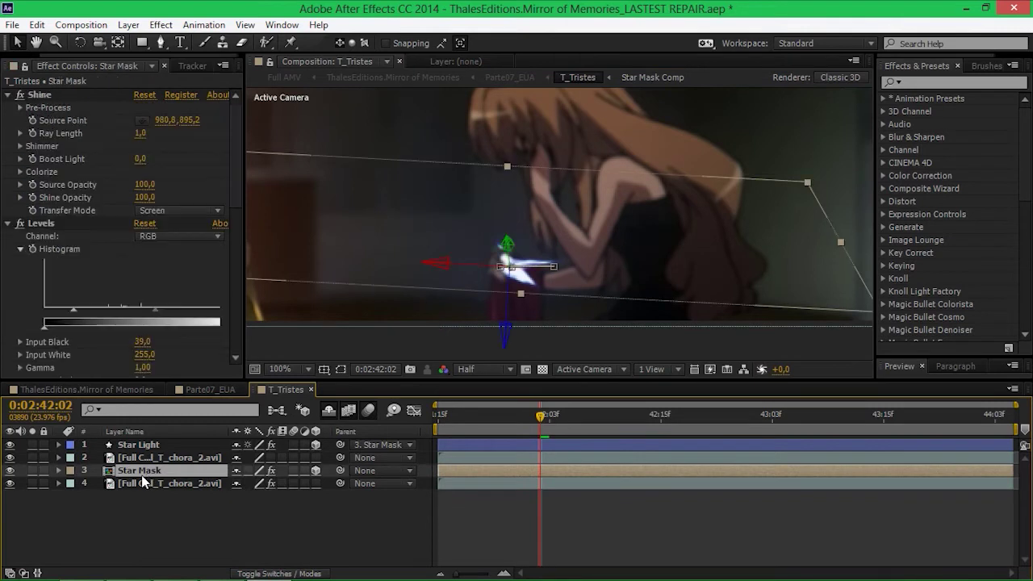
pyautogui.click(32, 472)
pyautogui.click(33, 471)
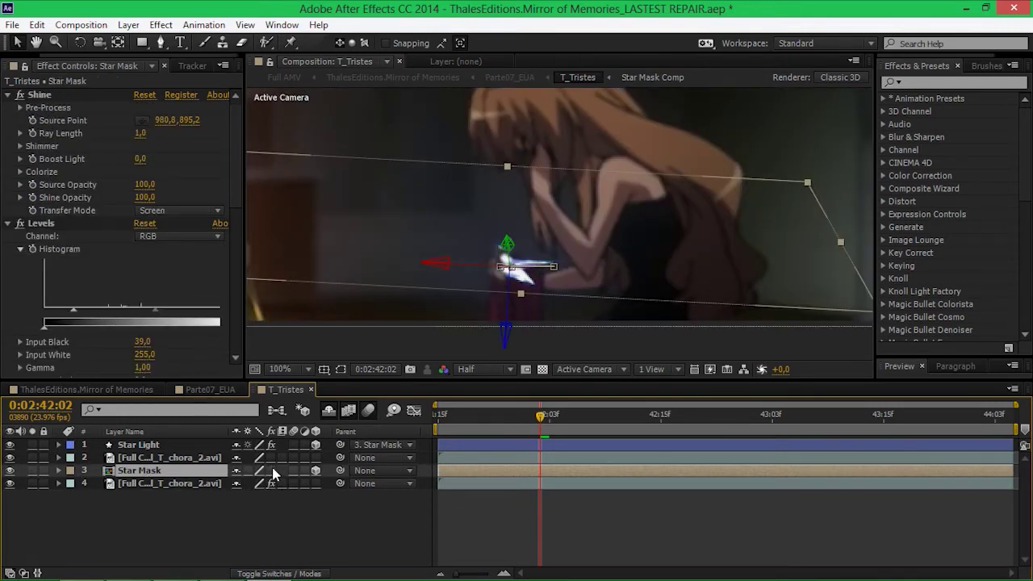
# Solo the masked Full Cachecol_T_chora_2.avi hand layer above Star Mask to examine it alone, and turn its solo off
pyautogui.click(193, 458)
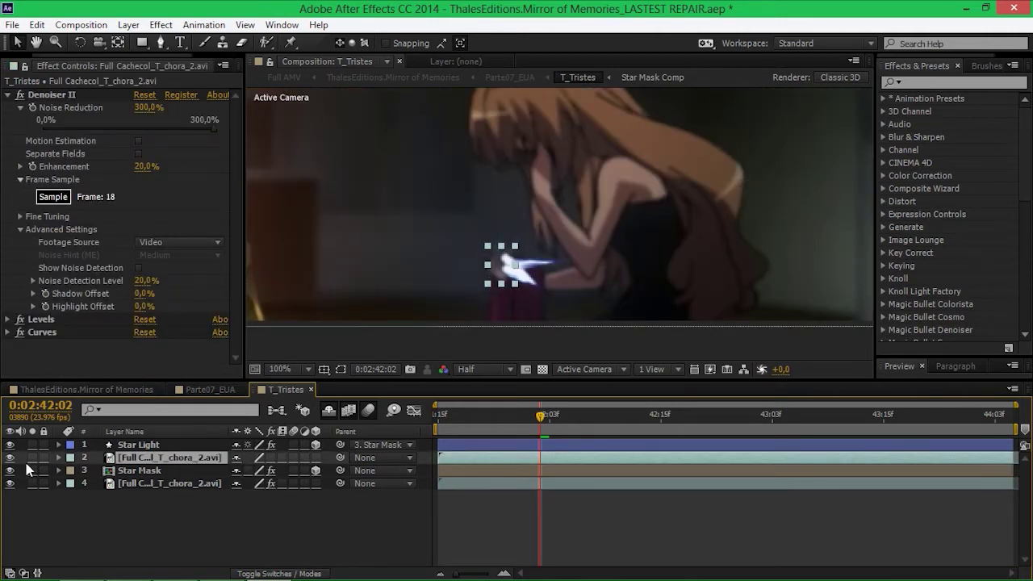
pyautogui.click(32, 458)
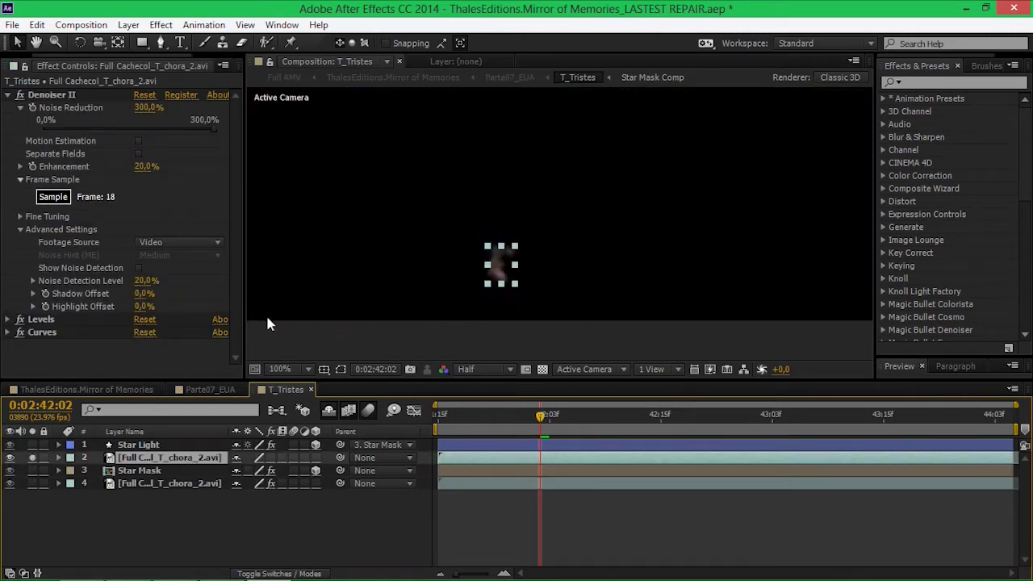
pyautogui.click(33, 457)
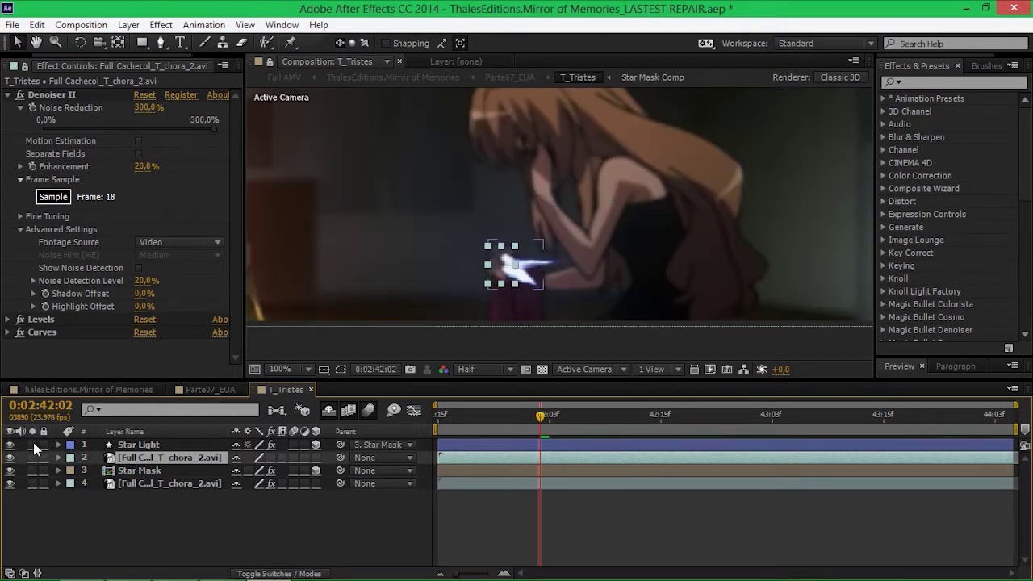
# Examine the Star Light layer soloed, without its Gaussian Blur and hidden, then restore it and fit the composition to the viewer
pyautogui.click(33, 445)
pyautogui.click(213, 446)
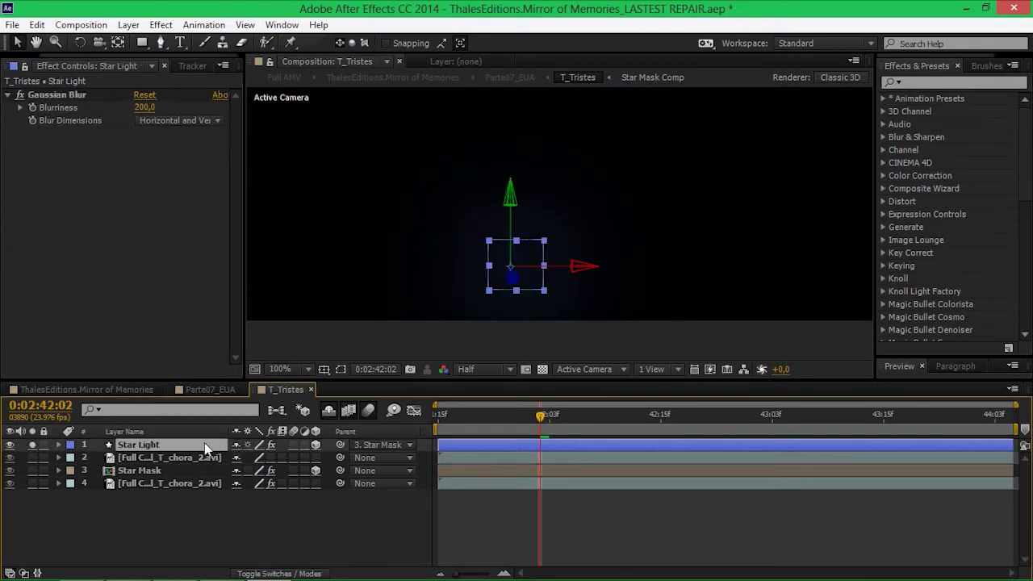
pyautogui.click(271, 448)
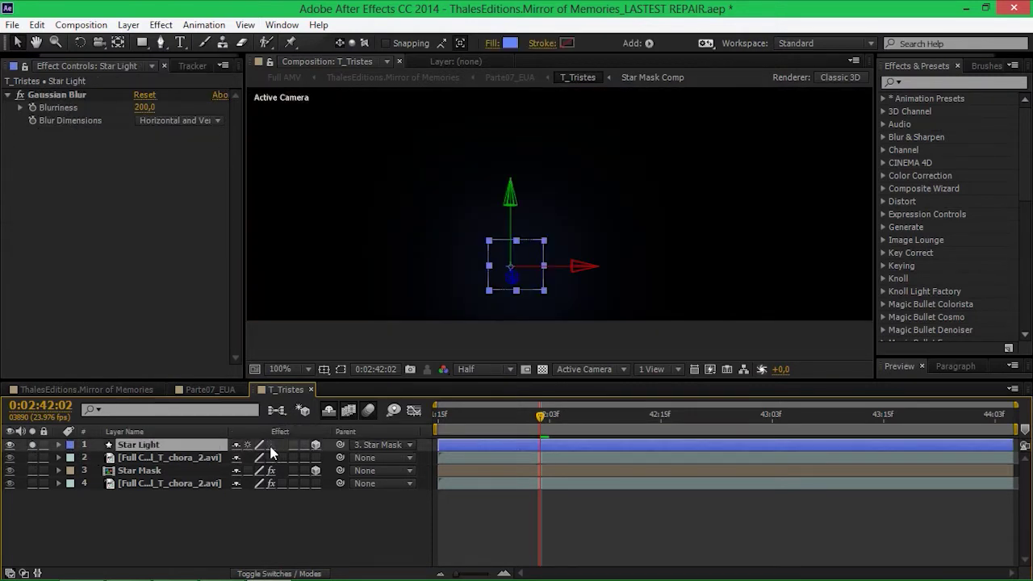
pyautogui.click(33, 443)
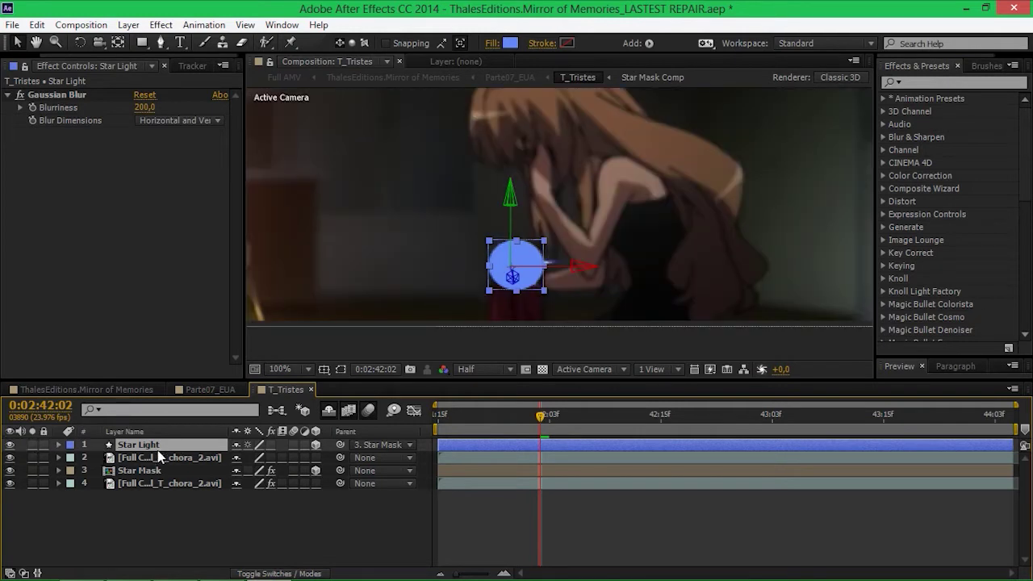
pyautogui.click(272, 445)
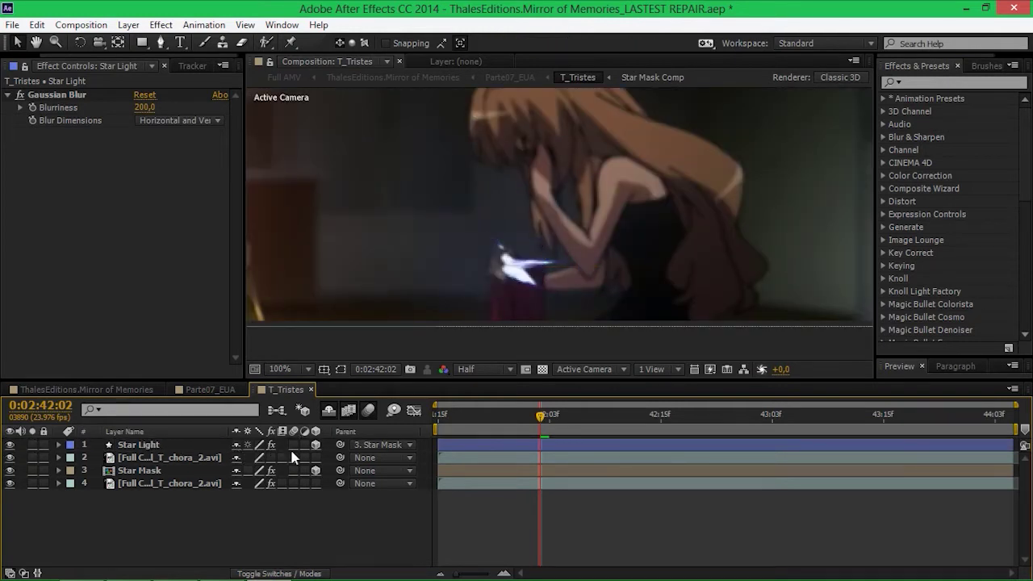
pyautogui.click(10, 444)
pyautogui.click(9, 444)
pyautogui.hotkey('shift', '/')
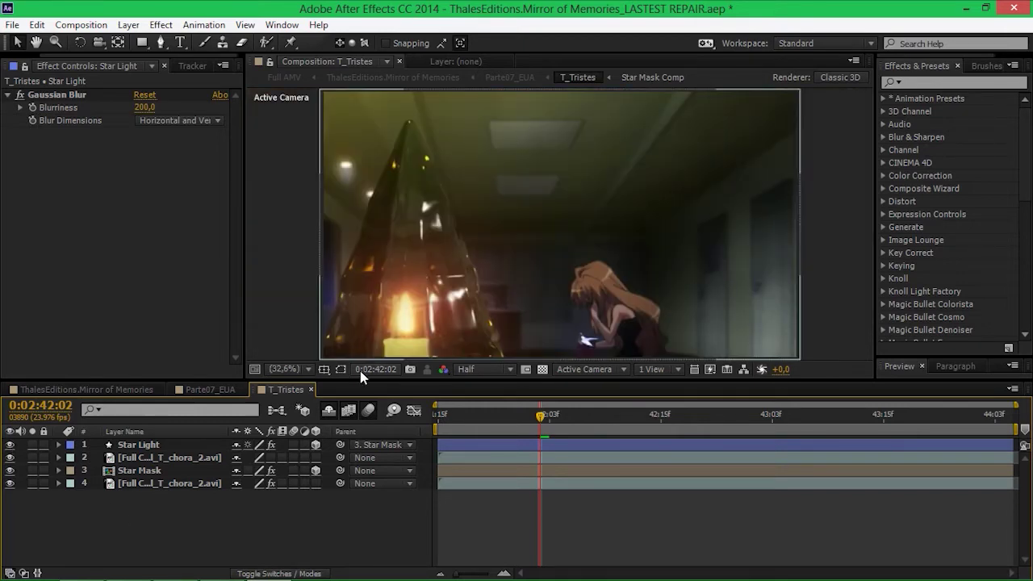
# Close T_Tristes, move to 0:02:44:07 in Parte07_EUA and compare the Full_Cachecol_T_Chora_5.avi layer with its effects off and on
pyautogui.click(310, 389)
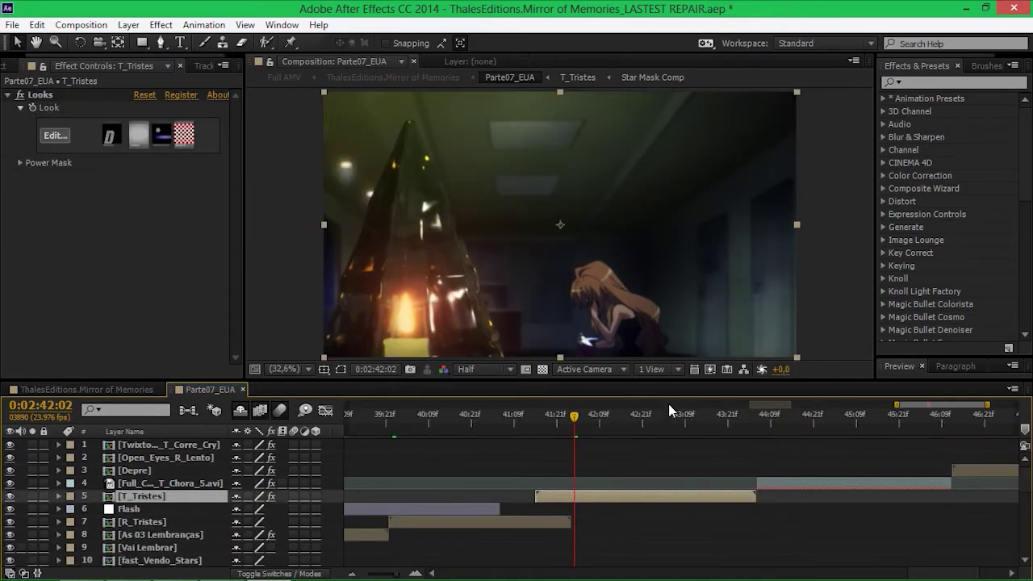
pyautogui.click(764, 428)
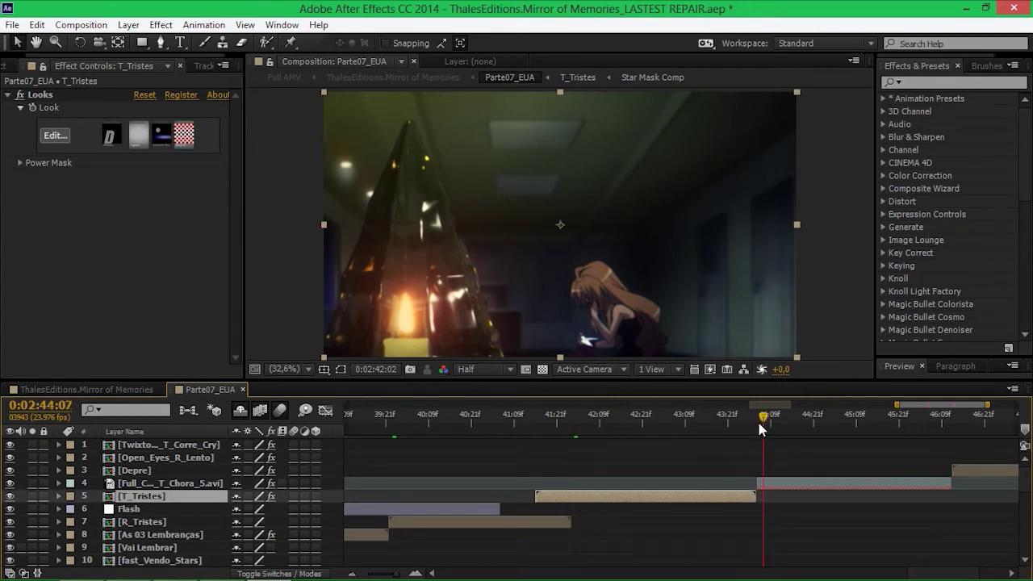
pyautogui.click(794, 483)
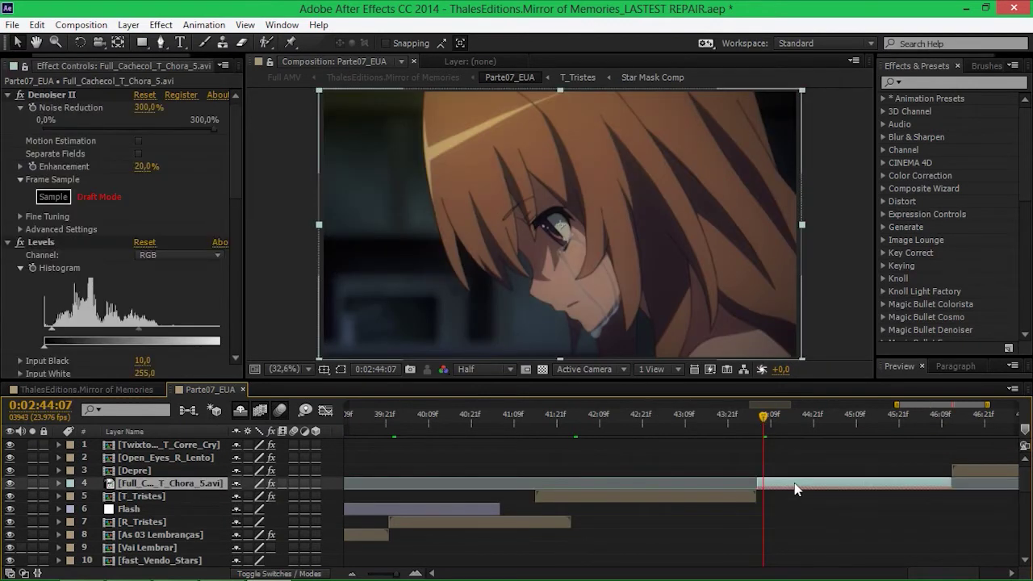
pyautogui.click(272, 482)
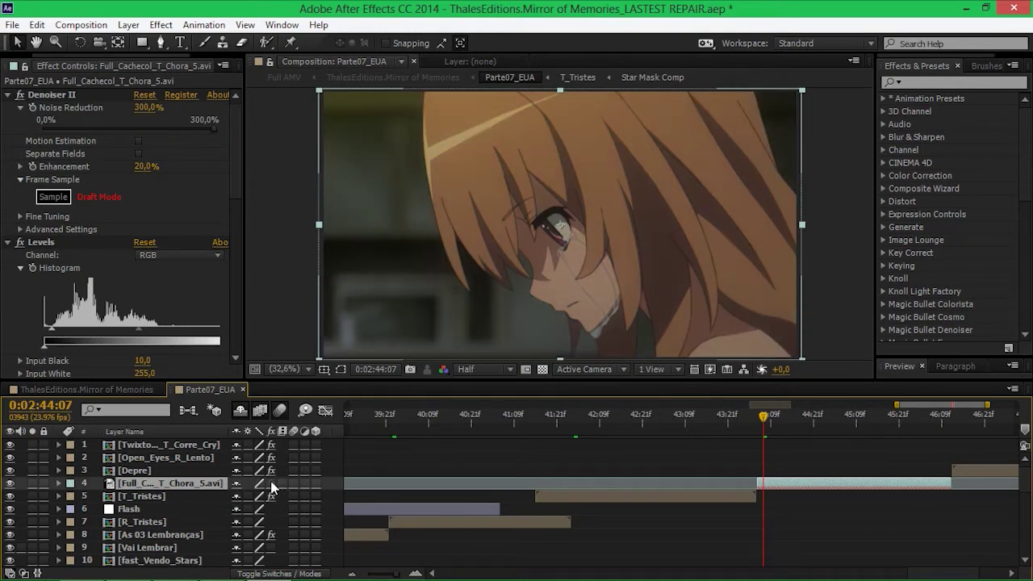
pyautogui.moveTo(825, 508); pyautogui.dragTo(602, 508)
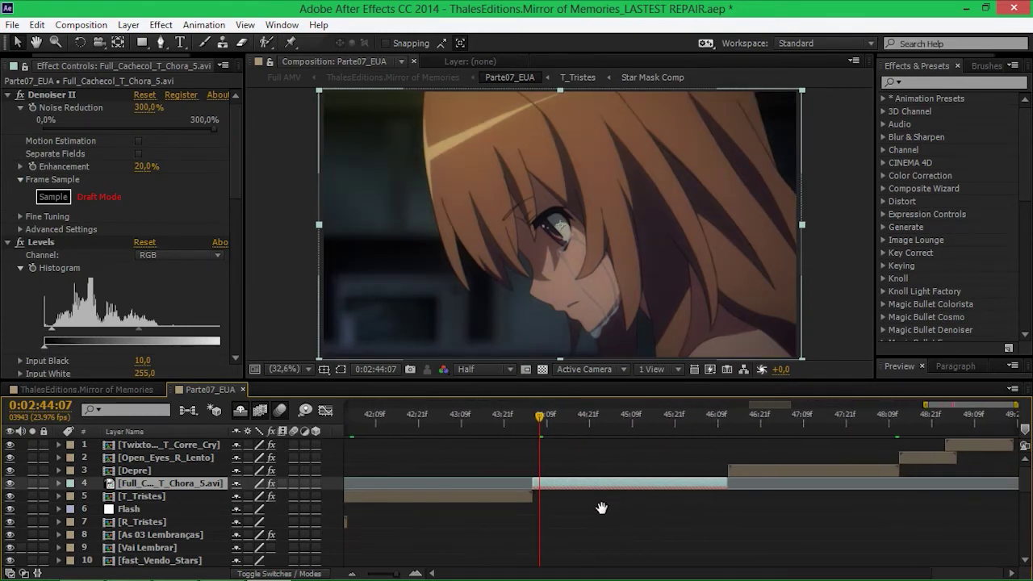
# Move to 0:02:46:12, compare the Depre layer with its Looks effect off and on, and open its composition
pyautogui.click(728, 414)
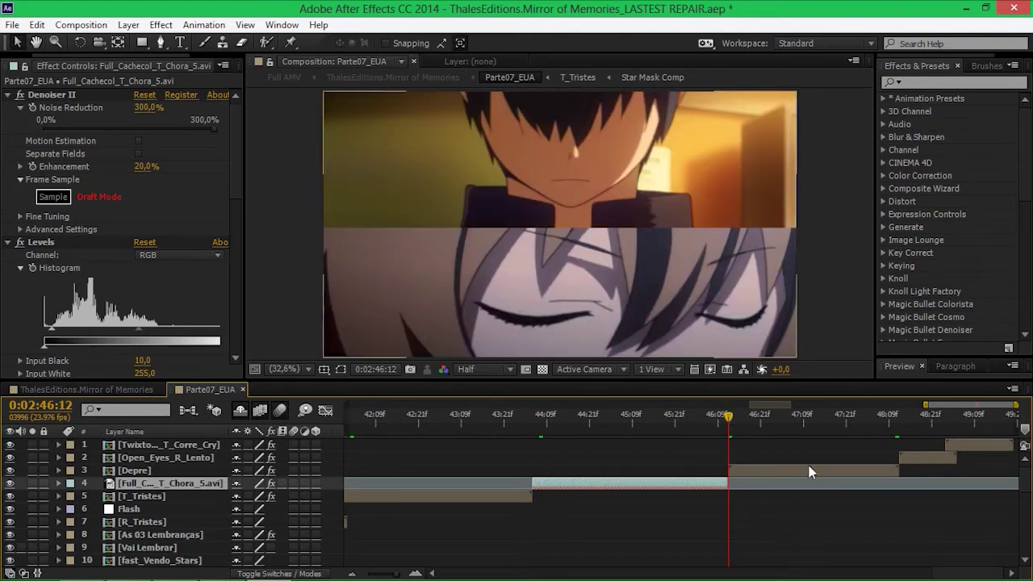
pyautogui.click(810, 473)
pyautogui.click(272, 471)
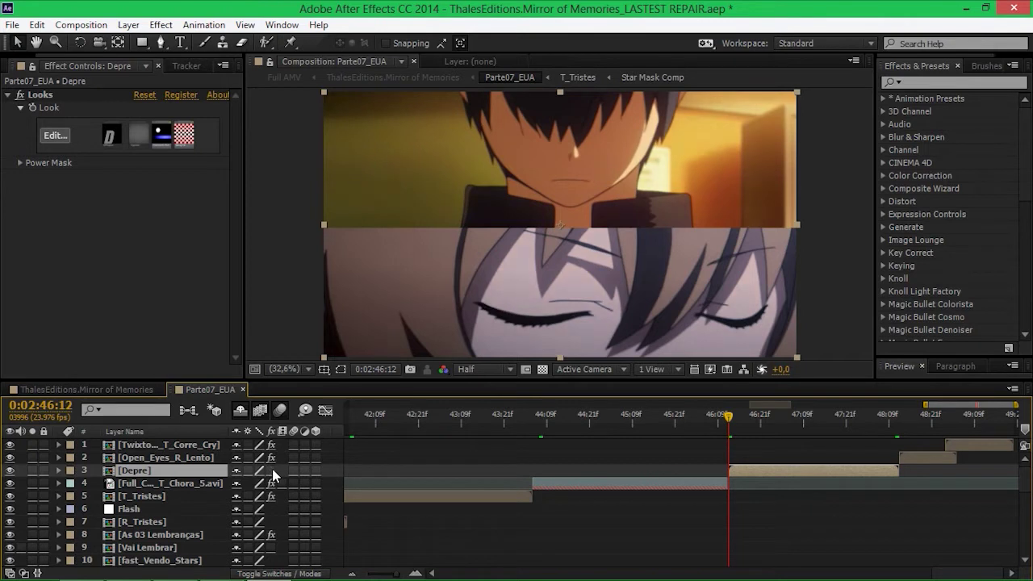
pyautogui.doubleClick(758, 473)
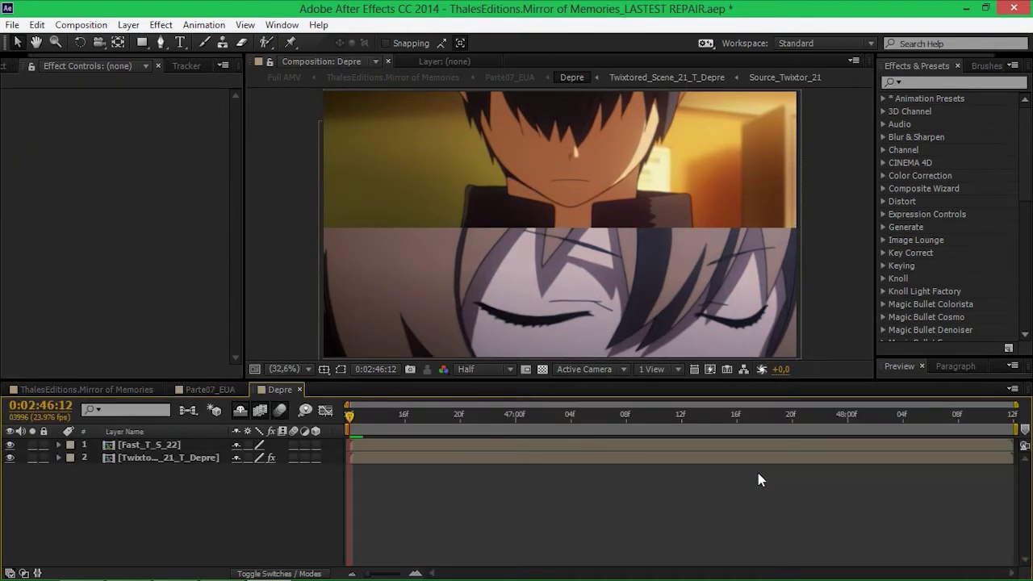
# Compare the Twixtored_Scene_21_T_Depre layer with its effects off and on, both soloed and in the split-screen composite
pyautogui.click(148, 451)
pyautogui.click(153, 459)
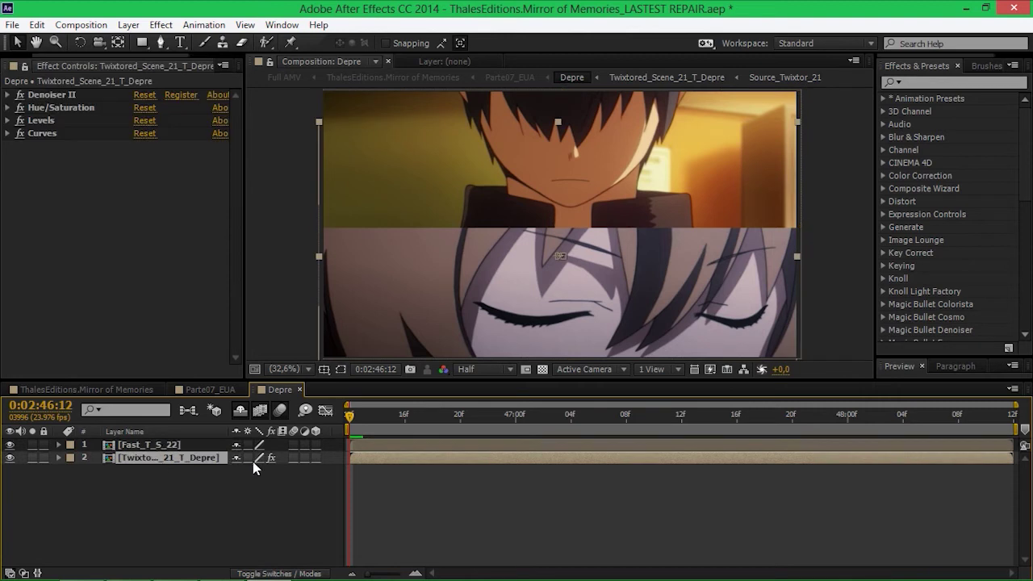
pyautogui.click(32, 457)
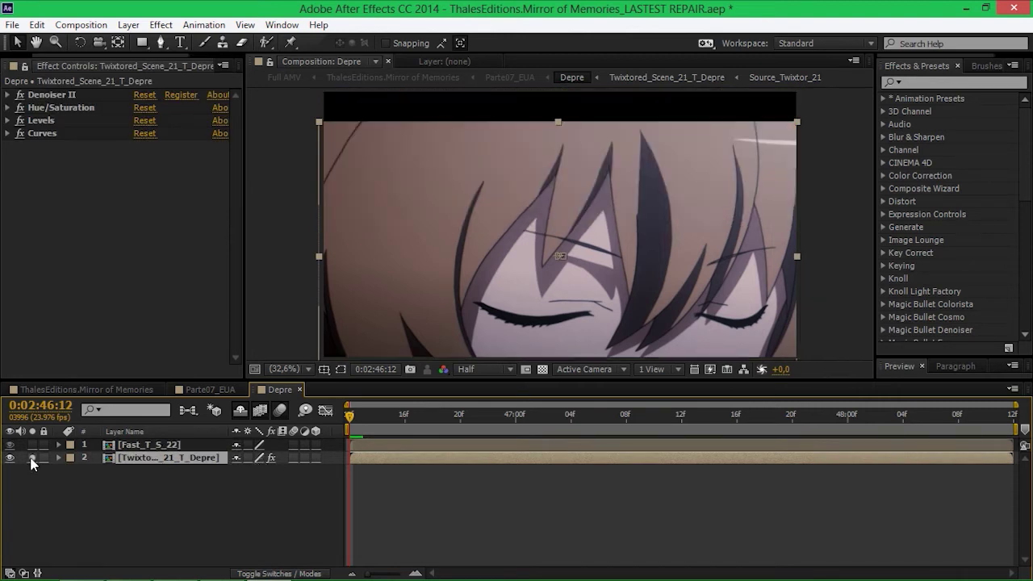
pyautogui.click(273, 458)
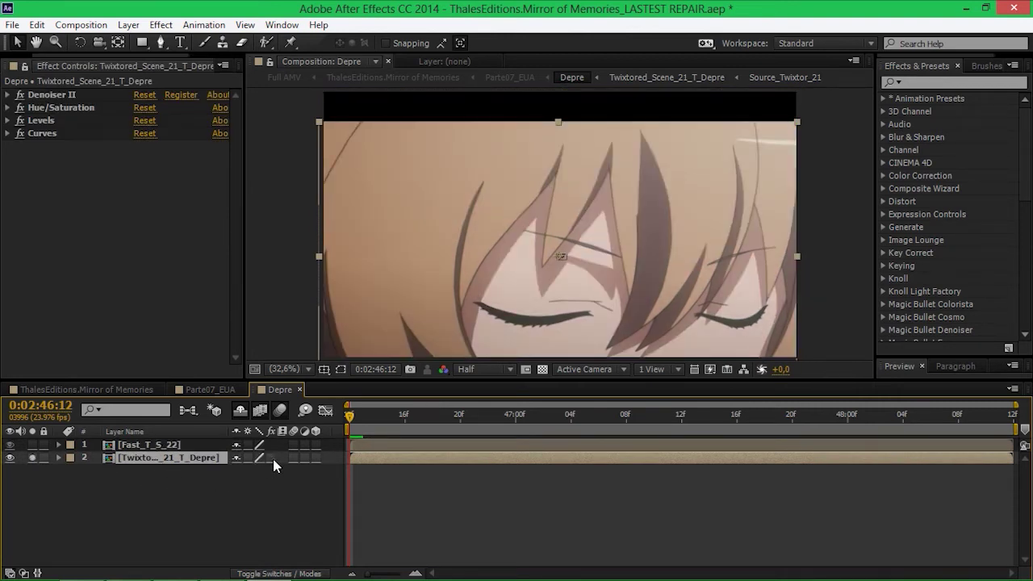
pyautogui.click(273, 459)
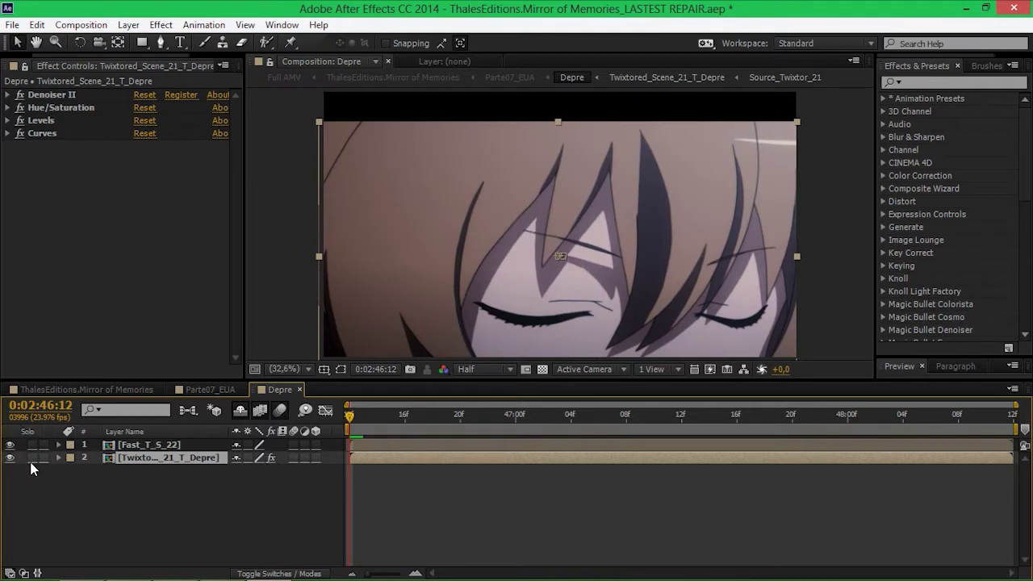
pyautogui.click(31, 461)
pyautogui.click(271, 459)
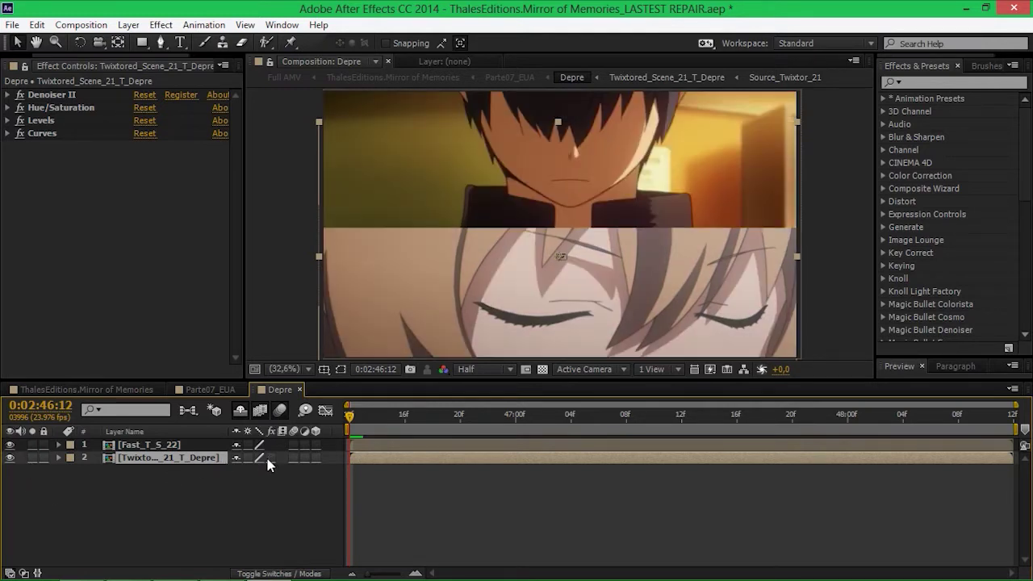
pyautogui.click(270, 459)
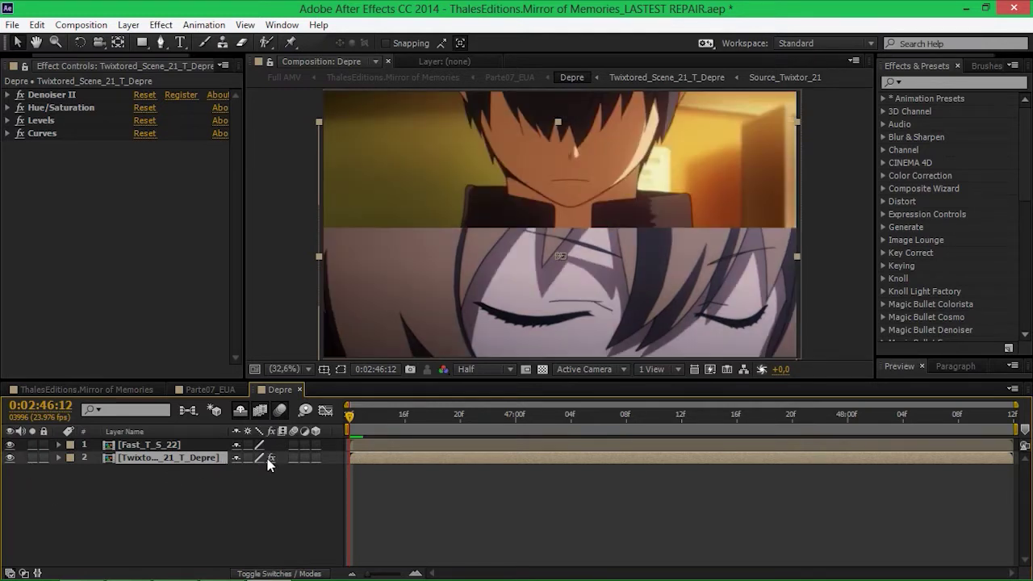
# Open the Twixtored_Scene_21_T_Depre composition, examine the Twixtor Pro settings including Main_BG Layer Settings, and close it
pyautogui.doubleClick(175, 458)
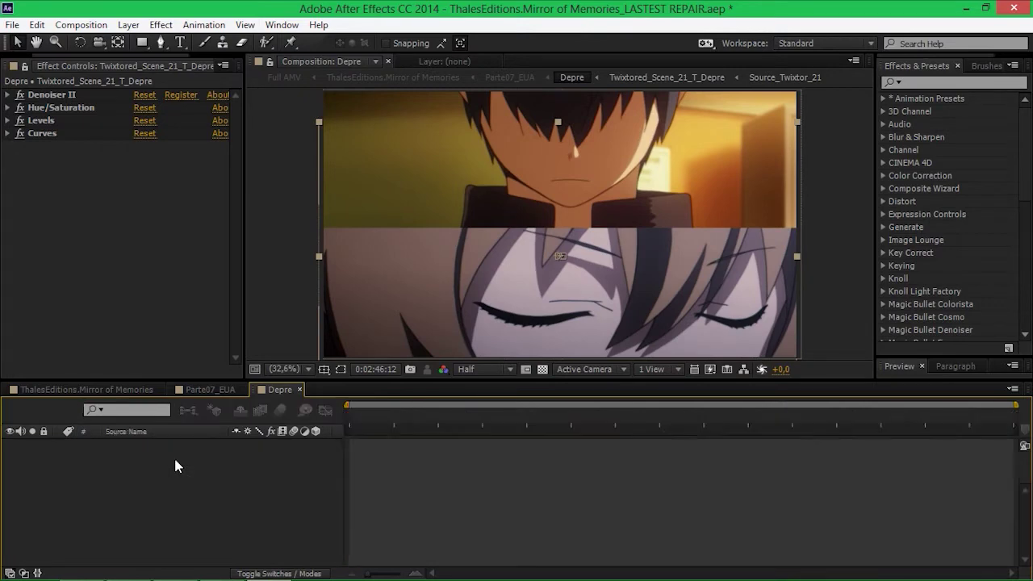
pyautogui.click(141, 445)
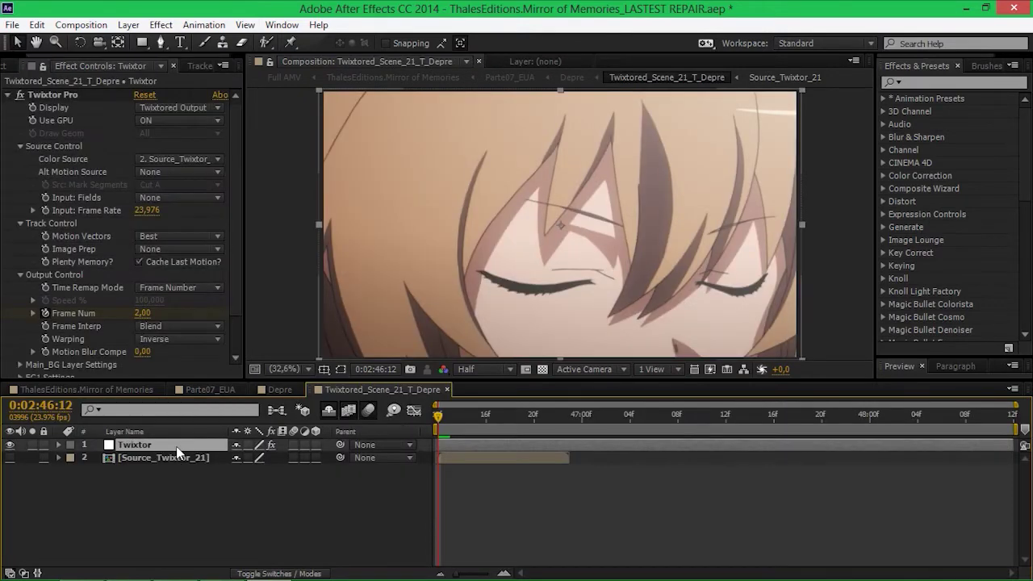
pyautogui.click(70, 96)
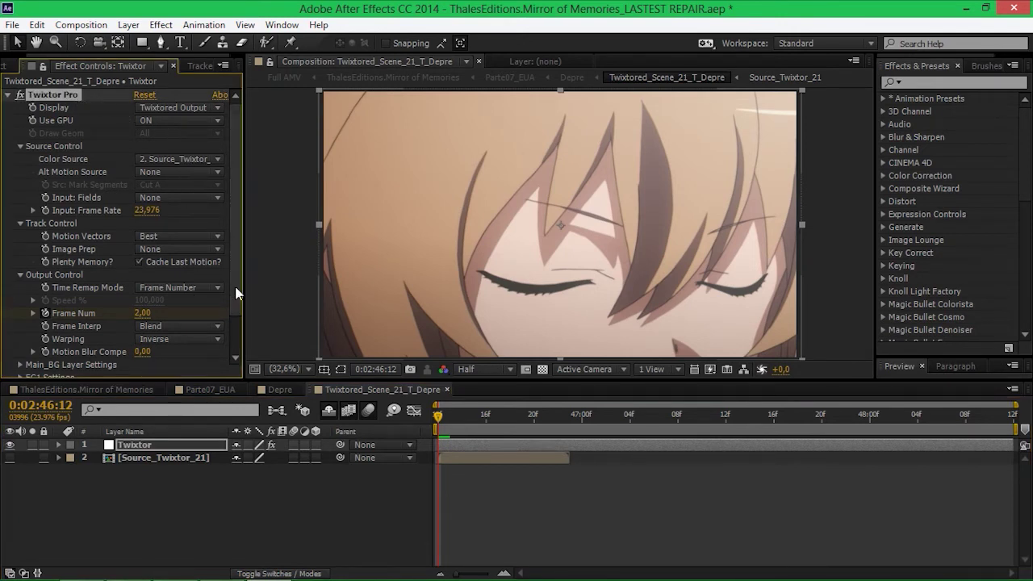
pyautogui.scroll(-3, 236, 326)
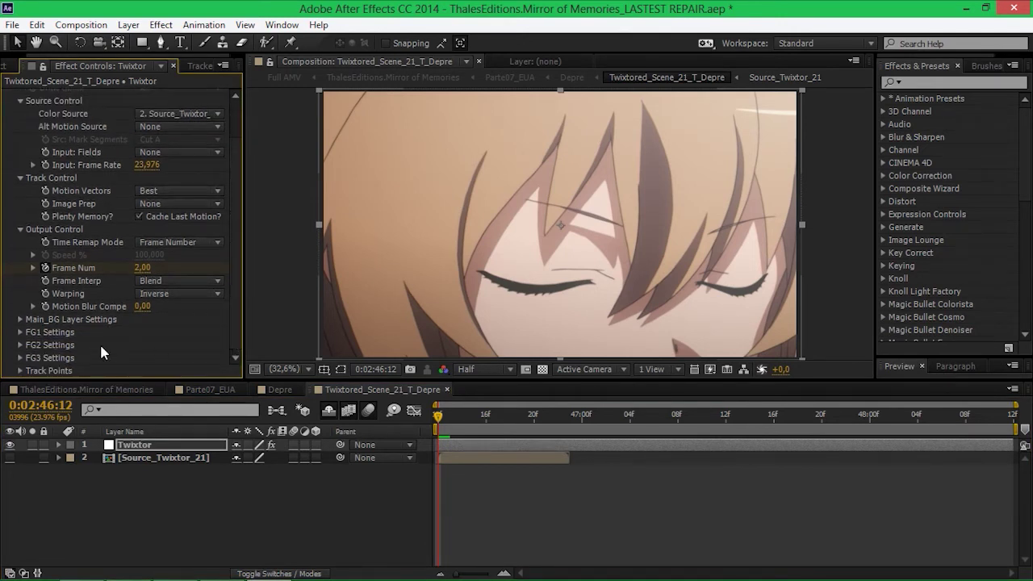
pyautogui.click(19, 320)
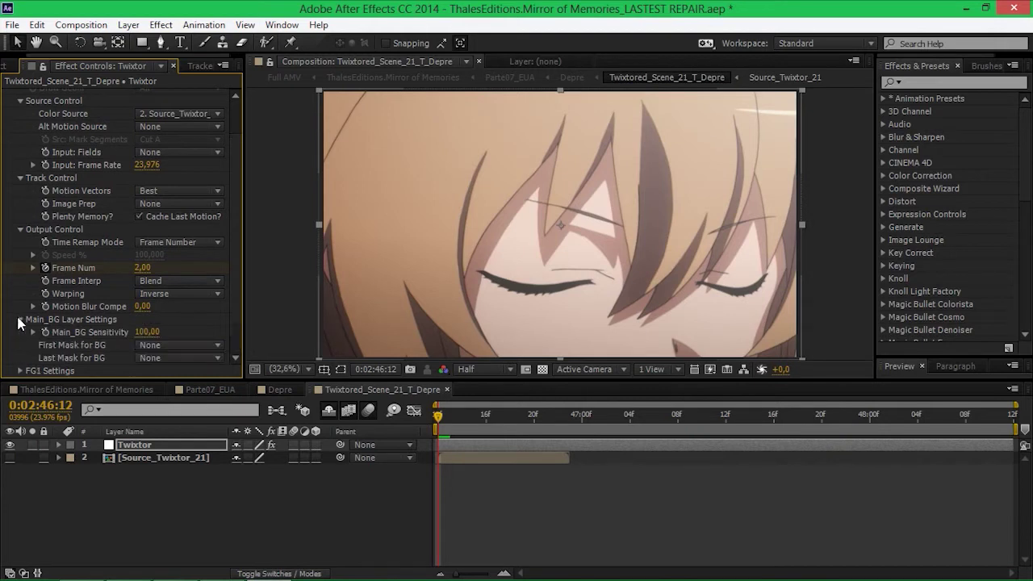
pyautogui.click(447, 390)
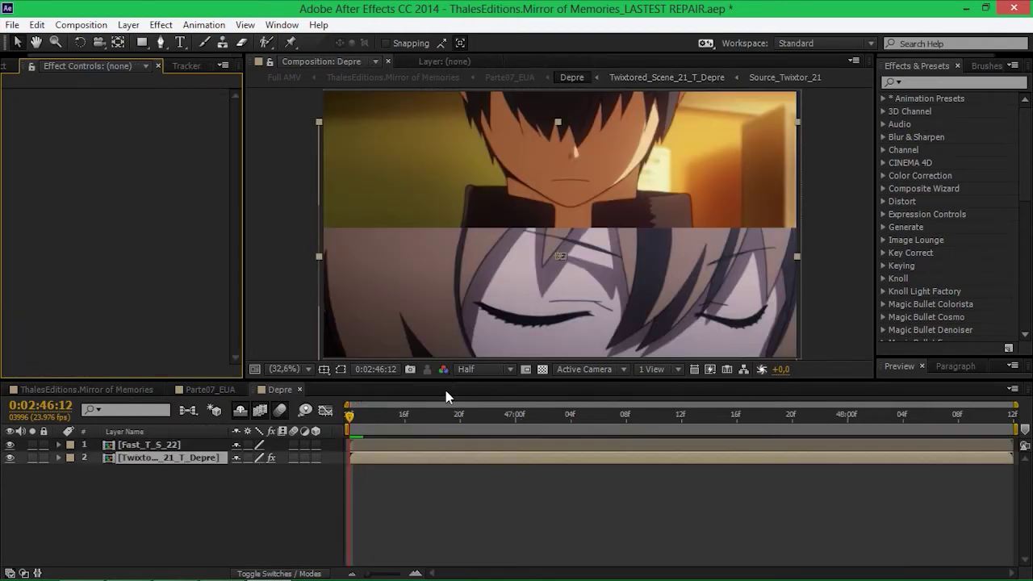
# Open the Fast_T_S_22 composition and compare the Twixtored_Scene_22_R_Depre layer with its effects off and on
pyautogui.click(143, 449)
pyautogui.doubleClick(143, 450)
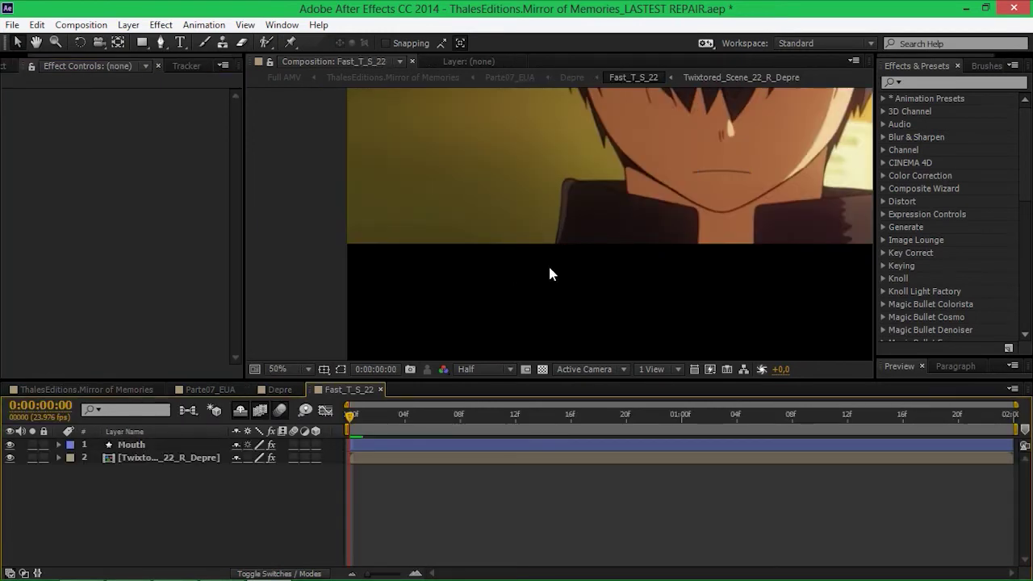
pyautogui.click(169, 459)
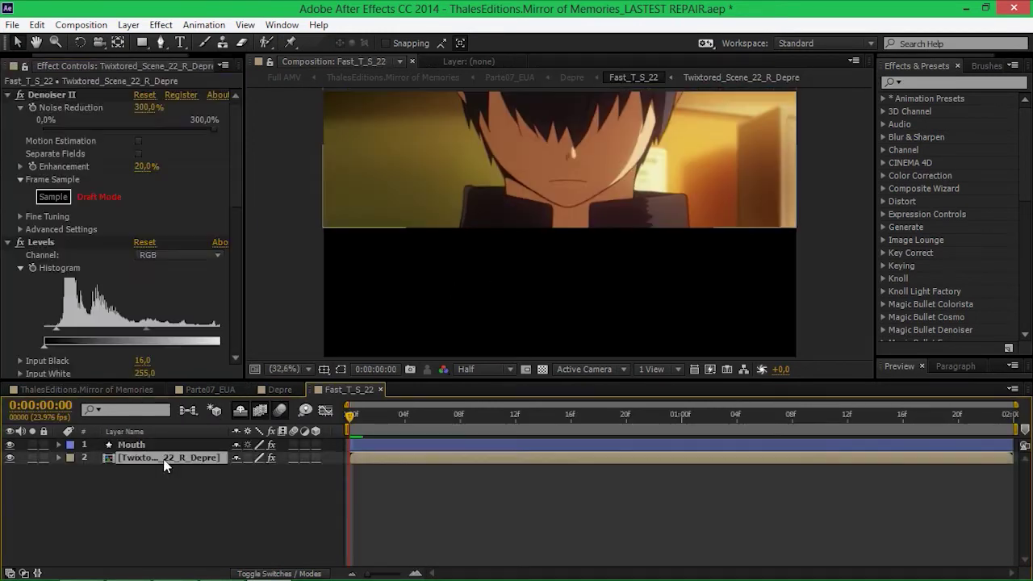
pyautogui.click(272, 458)
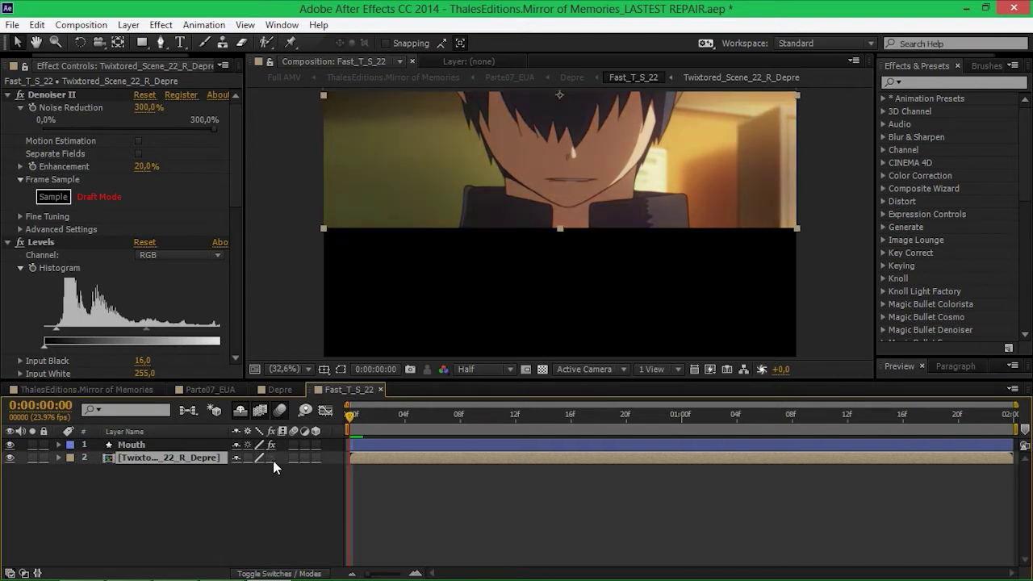
pyautogui.click(272, 457)
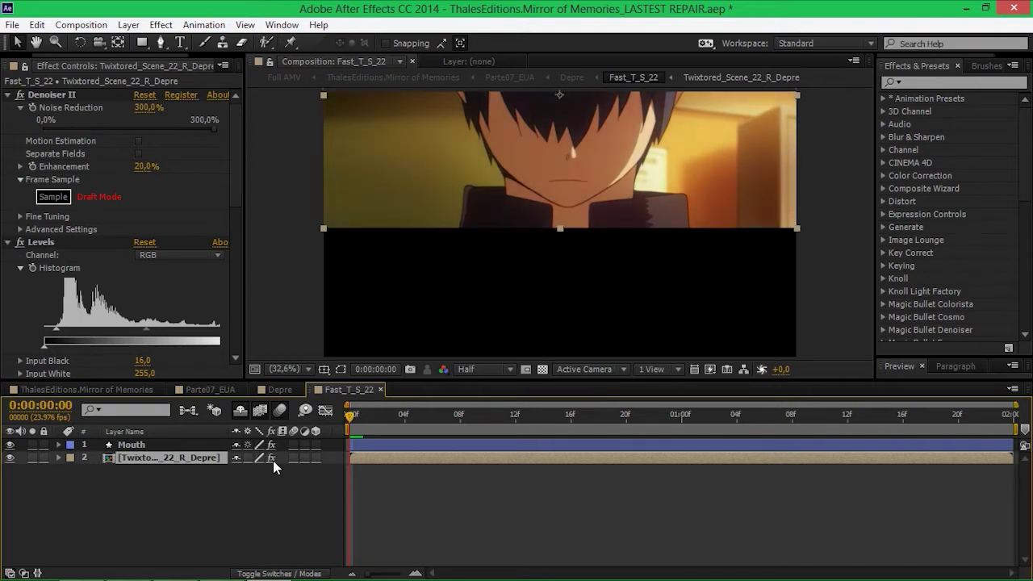
pyautogui.click(272, 458)
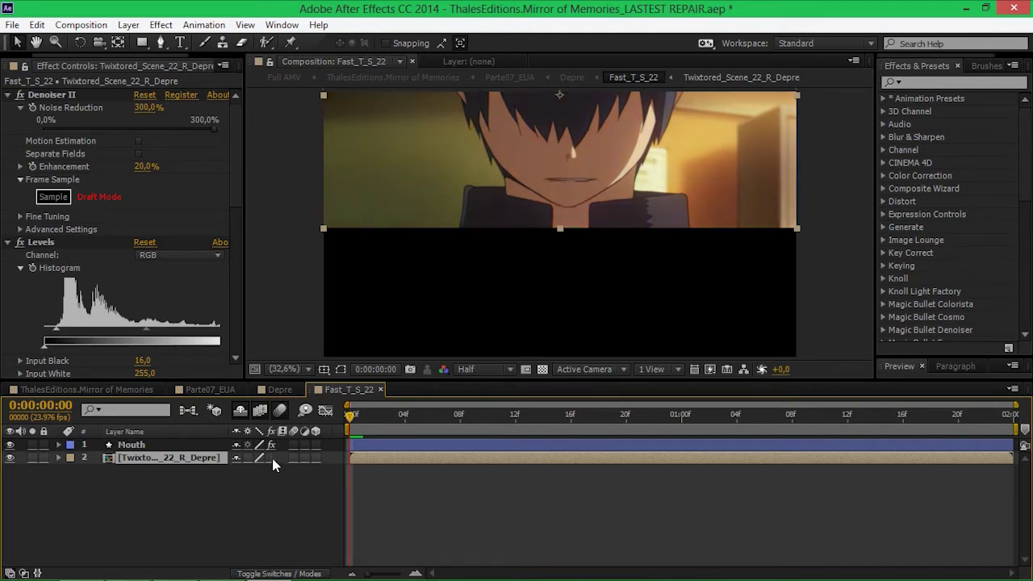
pyautogui.click(272, 458)
# Collapse all effects on the Twixtored_Scene_22_R_Depre layer and compare its Paint effect off and on
pyautogui.click(132, 204)
pyautogui.hotkey('ctrl', 'a')
pyautogui.keyDown('ctrl'); pyautogui.click(20, 242); pyautogui.keyUp('ctrl')
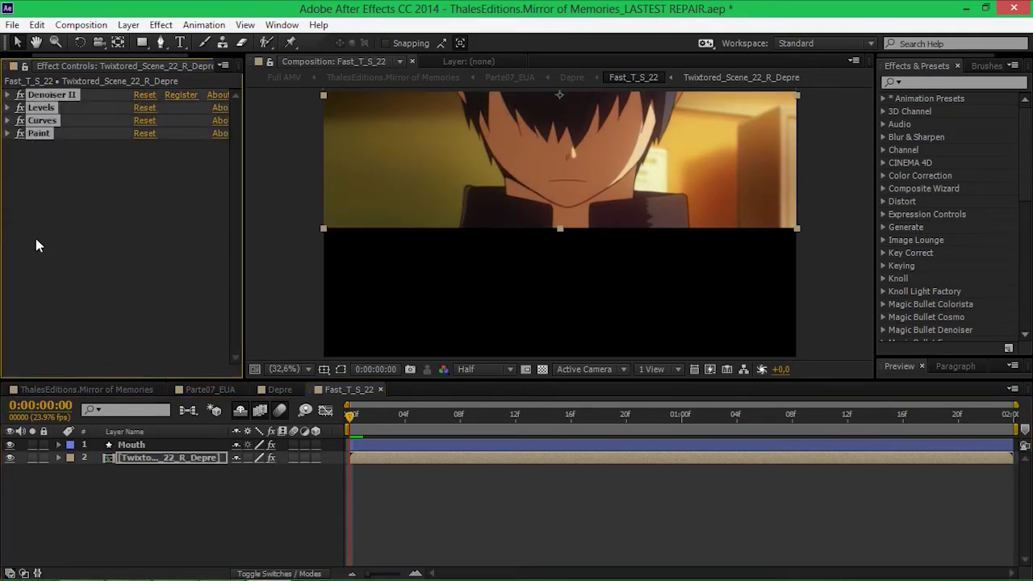
pyautogui.click(35, 239)
pyautogui.click(38, 134)
pyautogui.click(20, 134)
pyautogui.click(20, 134)
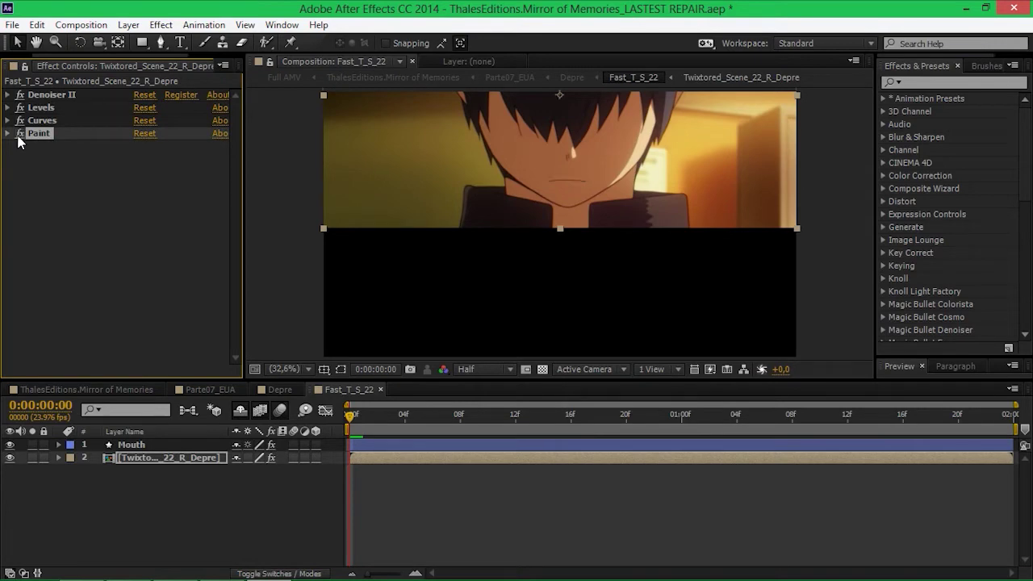
# Inspect the Mouth layer soloed over the transparency grid, the Twixtored_Scene_22_R_Depre layer soloed, and both layers together
pyautogui.click(32, 445)
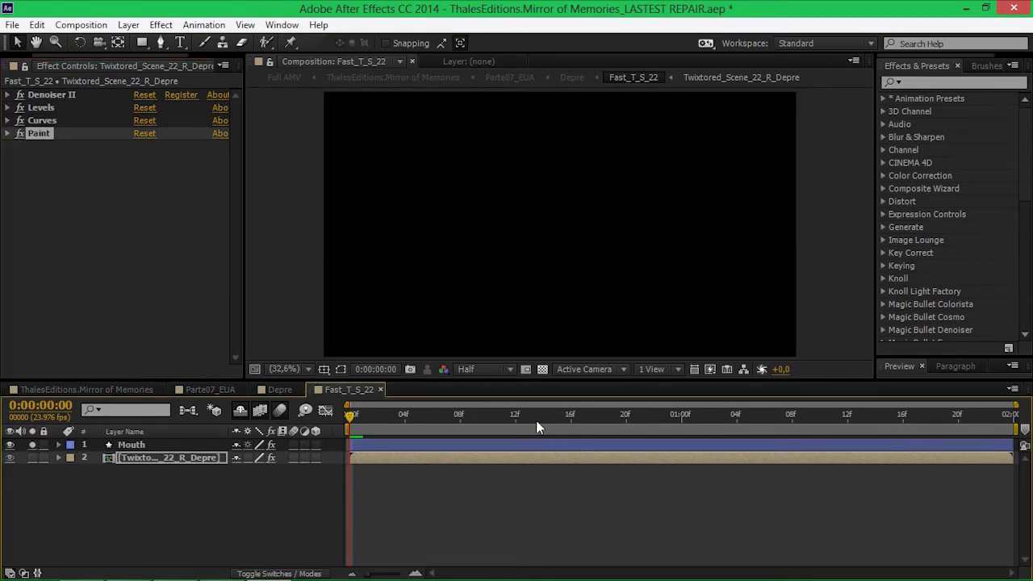
pyautogui.click(543, 369)
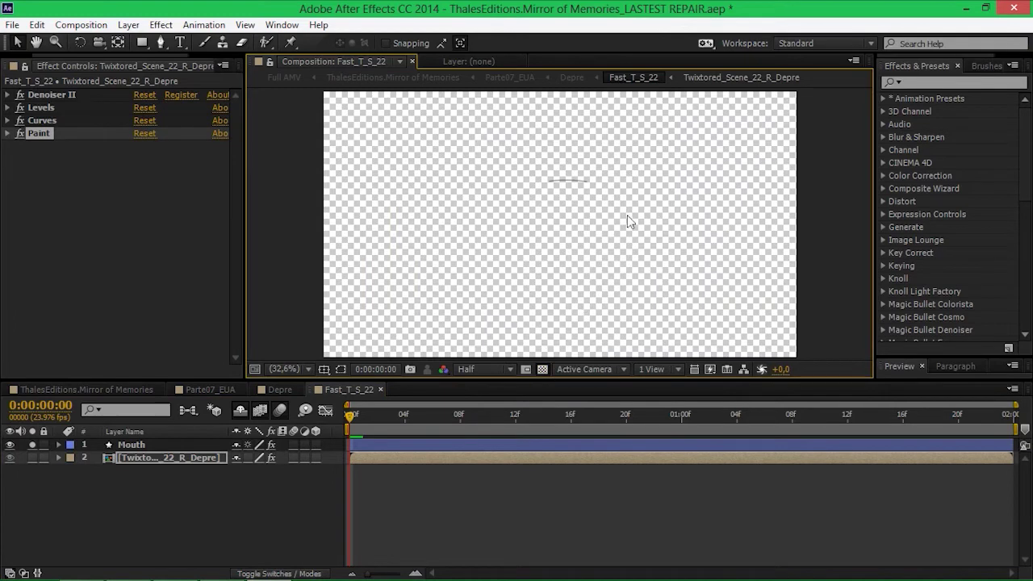
pyautogui.scroll(4, 627, 214)
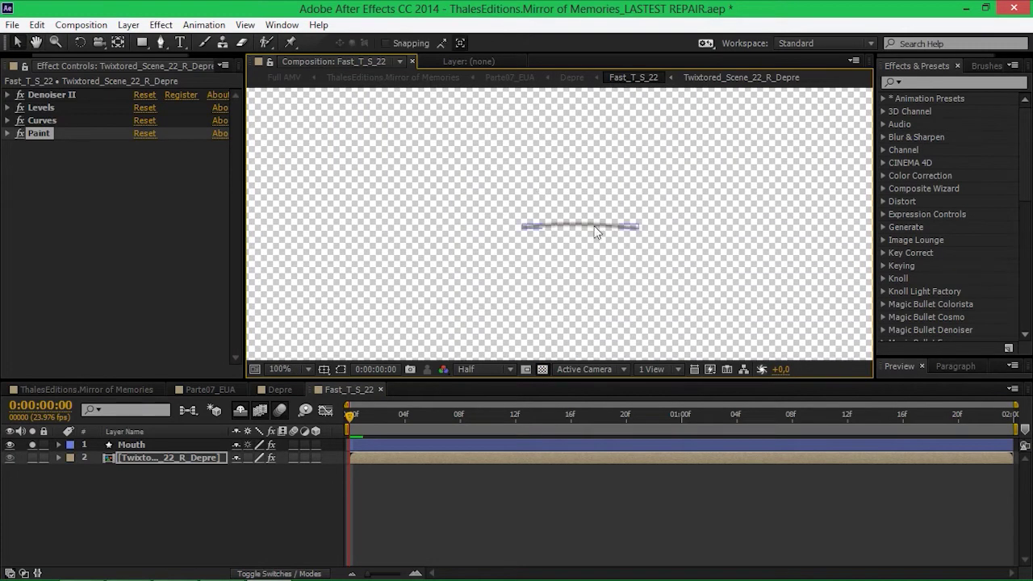
pyautogui.click(31, 446)
pyautogui.click(32, 458)
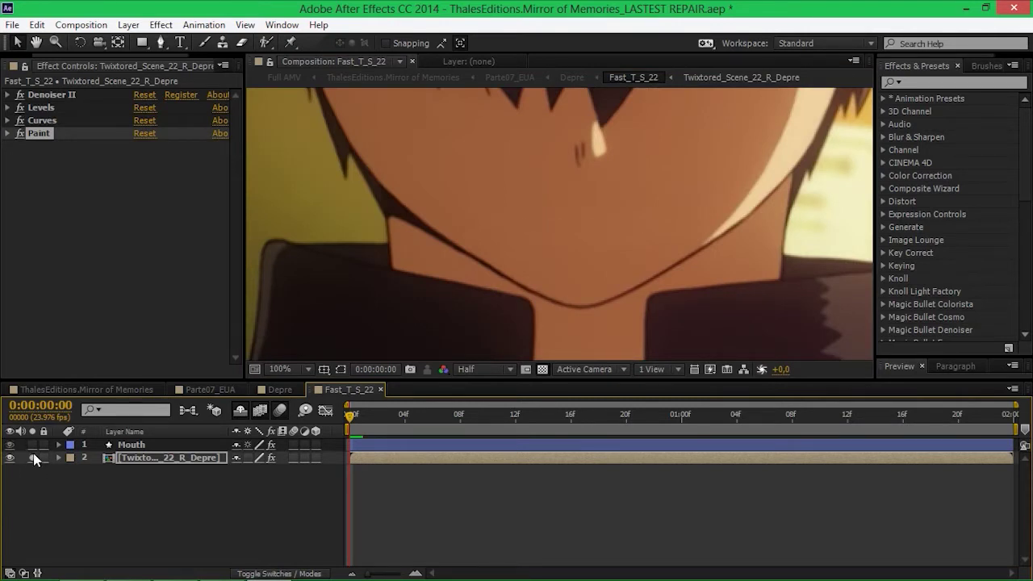
pyautogui.click(32, 445)
# Compare the Mouth layer with its effects off and on, and examine its Gaussian Blur settings
pyautogui.click(176, 446)
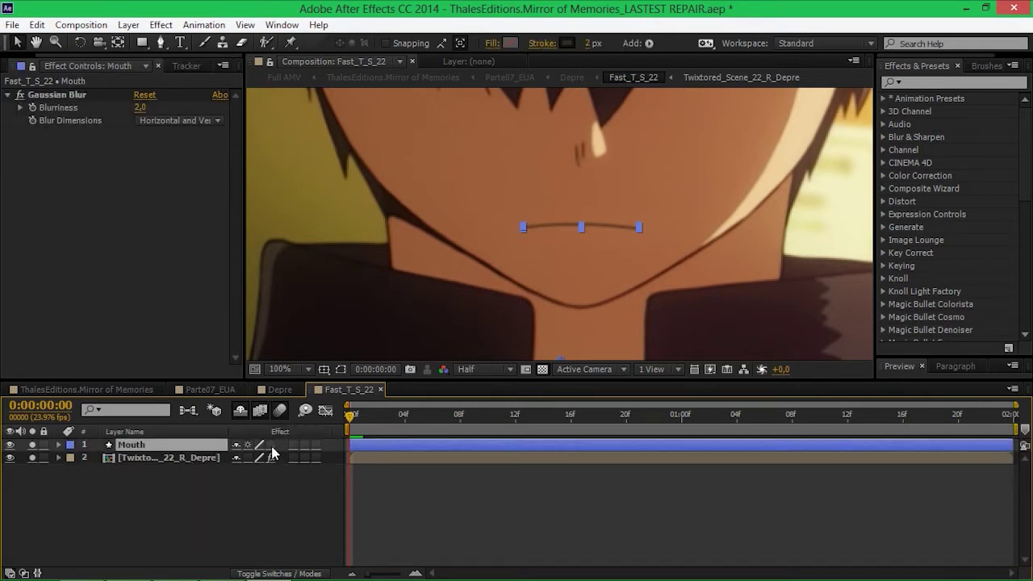
pyautogui.click(599, 292)
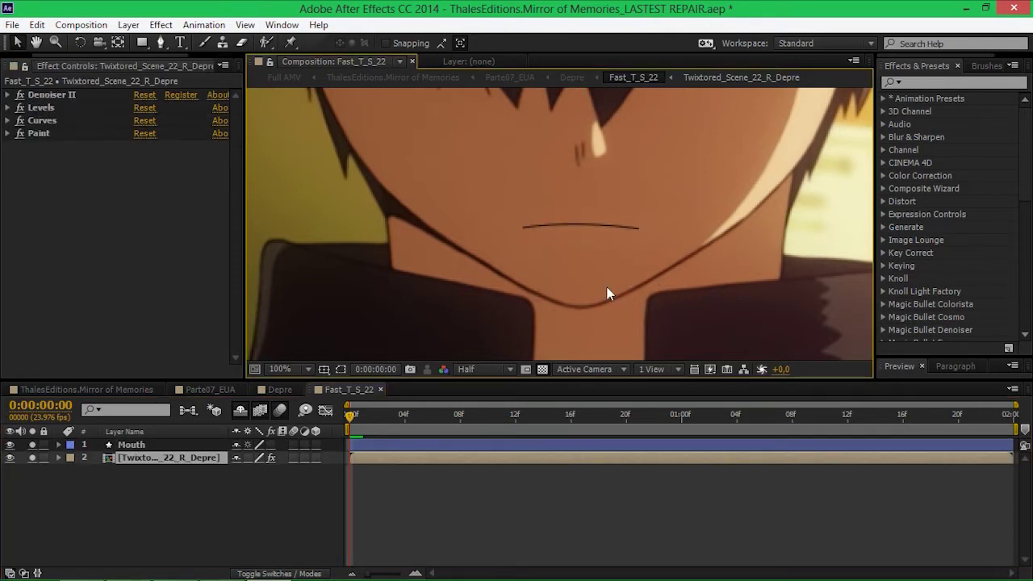
pyautogui.click(263, 507)
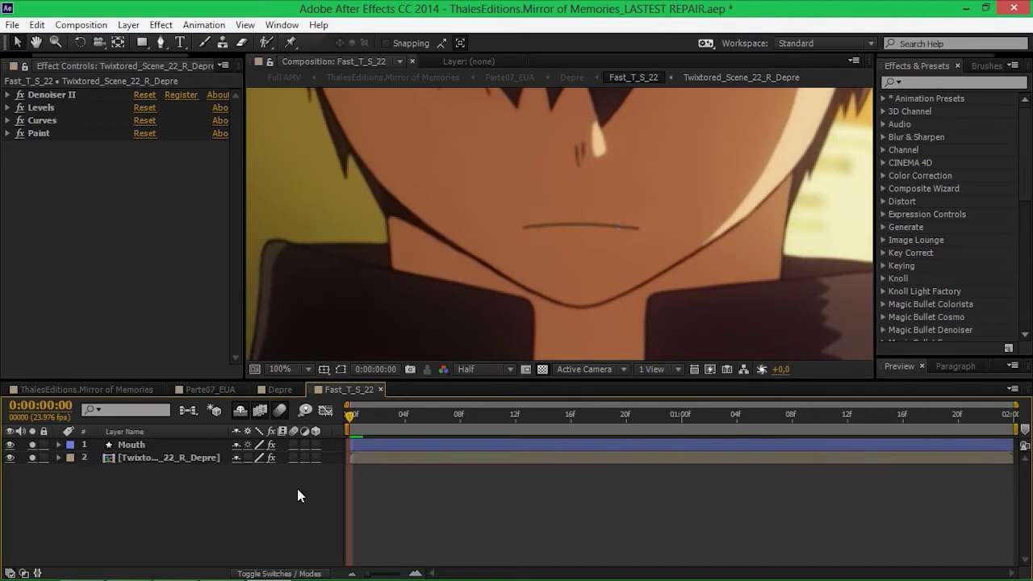
pyautogui.click(144, 446)
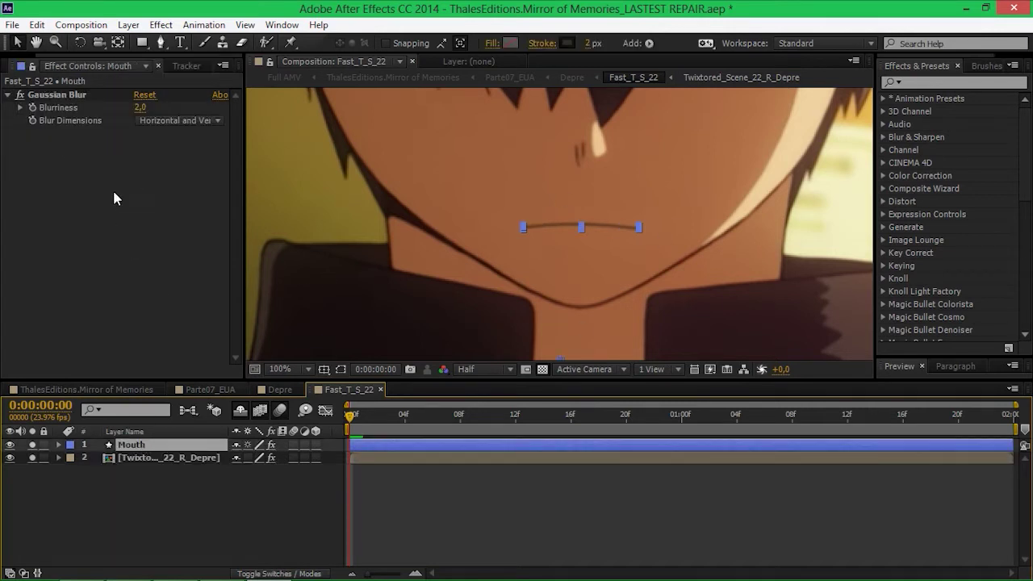
pyautogui.click(76, 95)
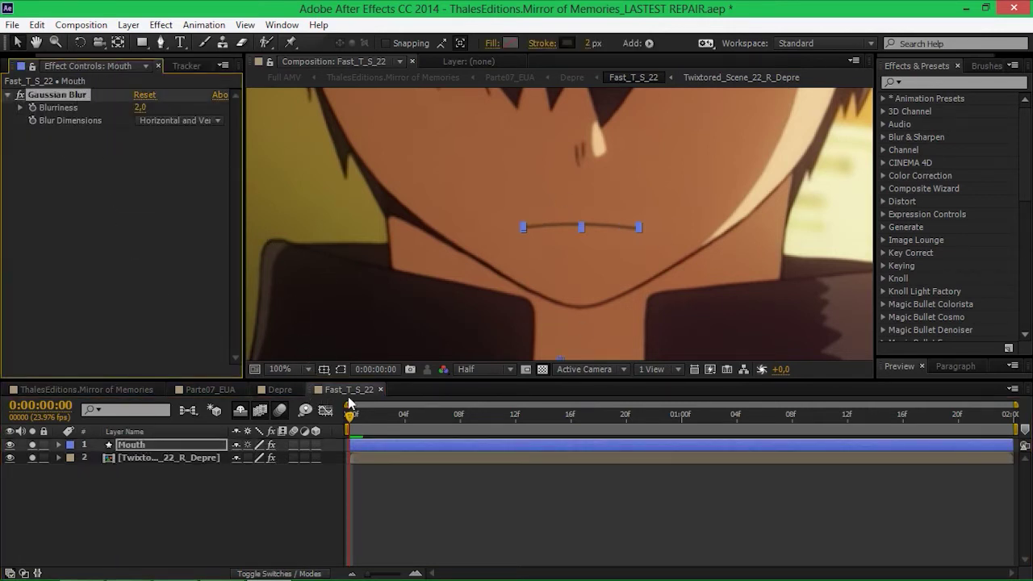
# Close Fast_T_S_22 and Depre, move to 0:02:48:12 in Parte07_EUA and compare the Open_Eyes_R_Lento layer's Looks effect off and on
pyautogui.click(381, 389)
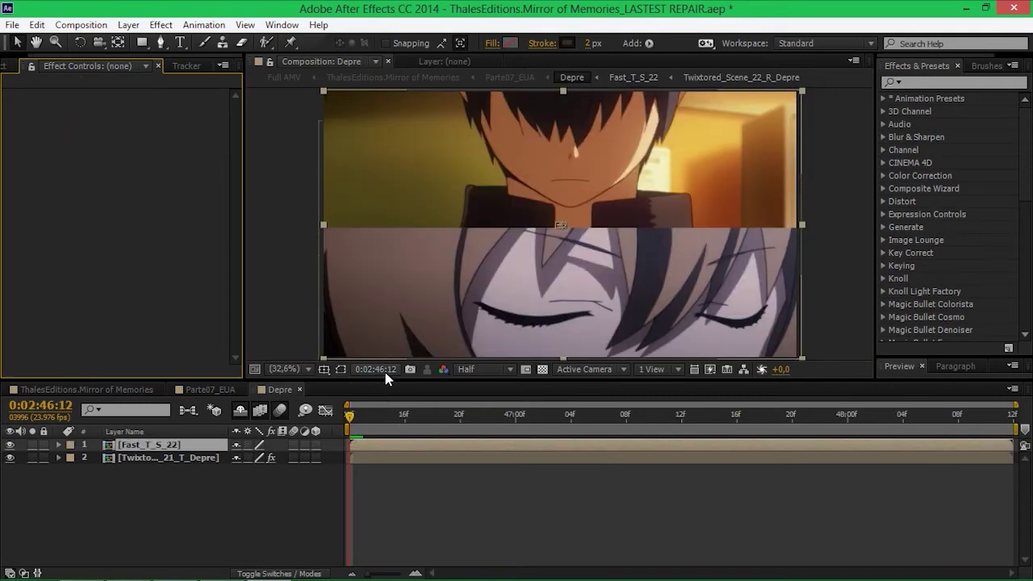
pyautogui.click(301, 390)
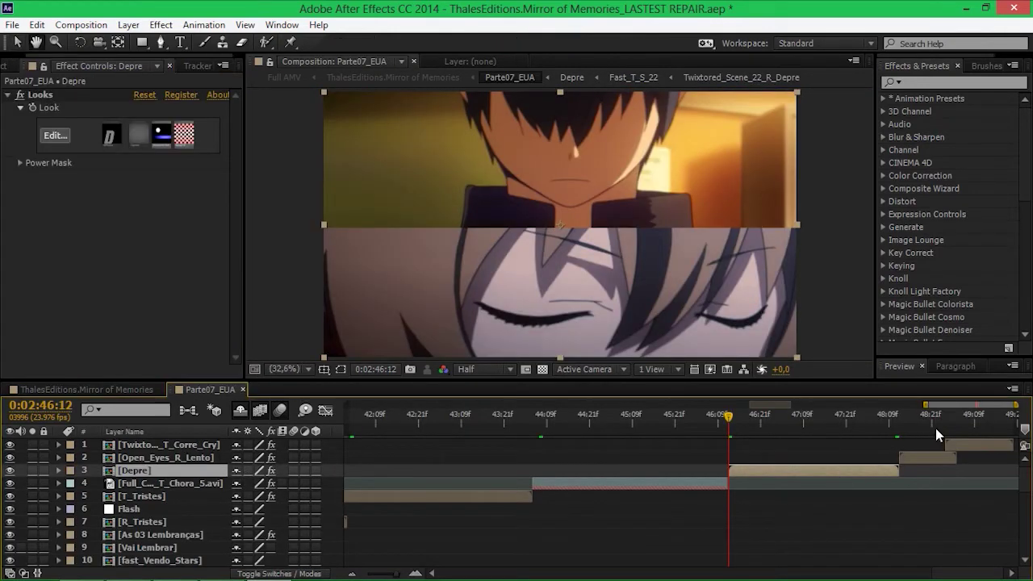
pyautogui.click(899, 416)
pyautogui.click(923, 458)
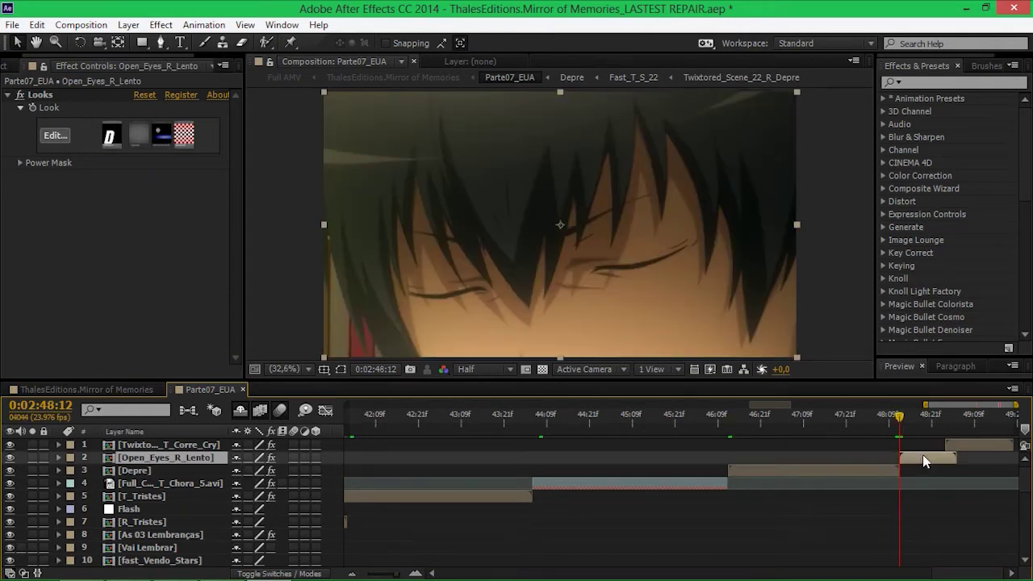
pyautogui.click(272, 458)
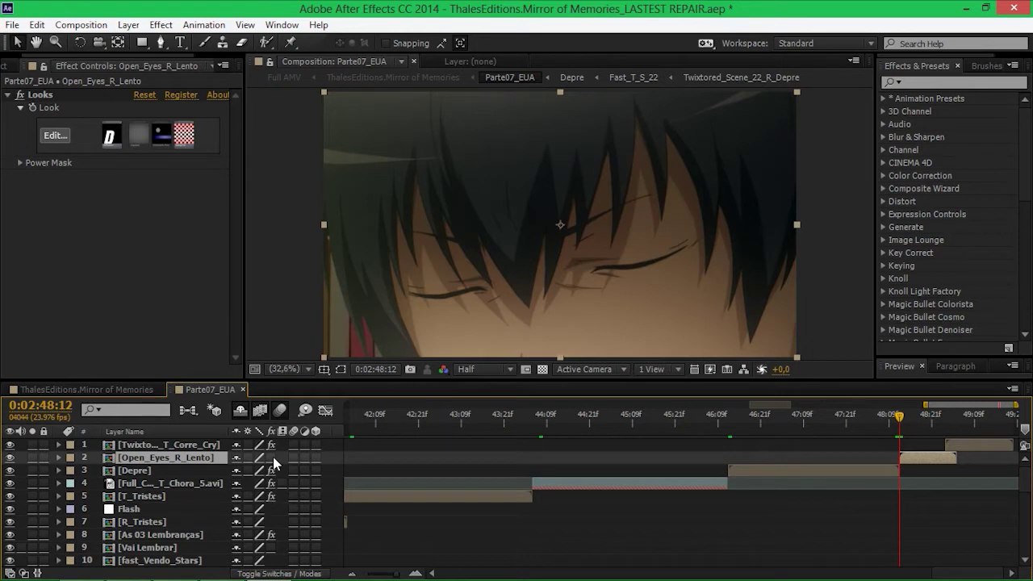
pyautogui.click(272, 457)
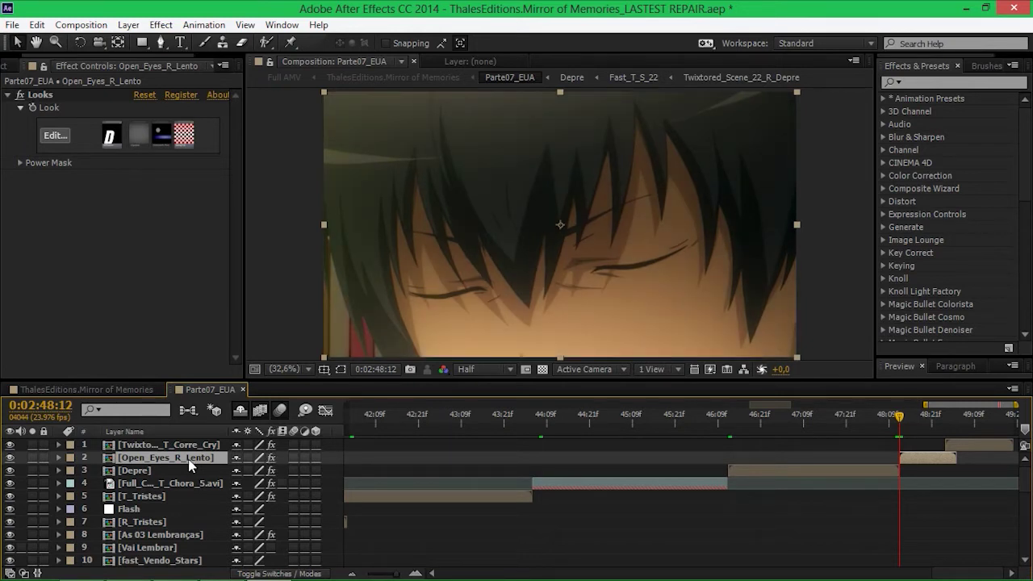
# Open the Open_Eyes_R_Lento composition, move to 0:02:48:12 and view the FINAL/quarto BG FINAL.psd background layer soloed and in the composite
pyautogui.click(959, 417)
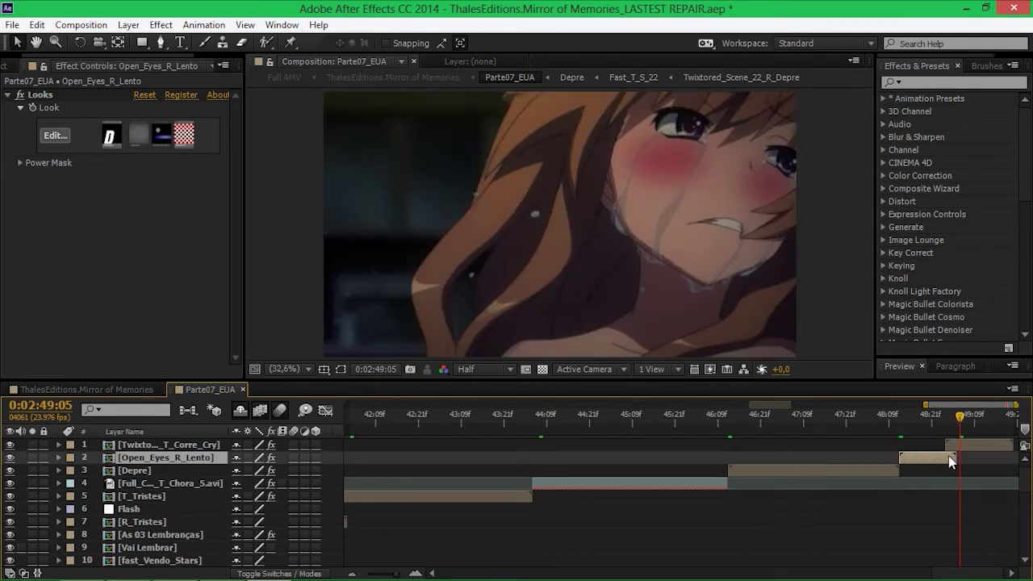
pyautogui.doubleClick(949, 456)
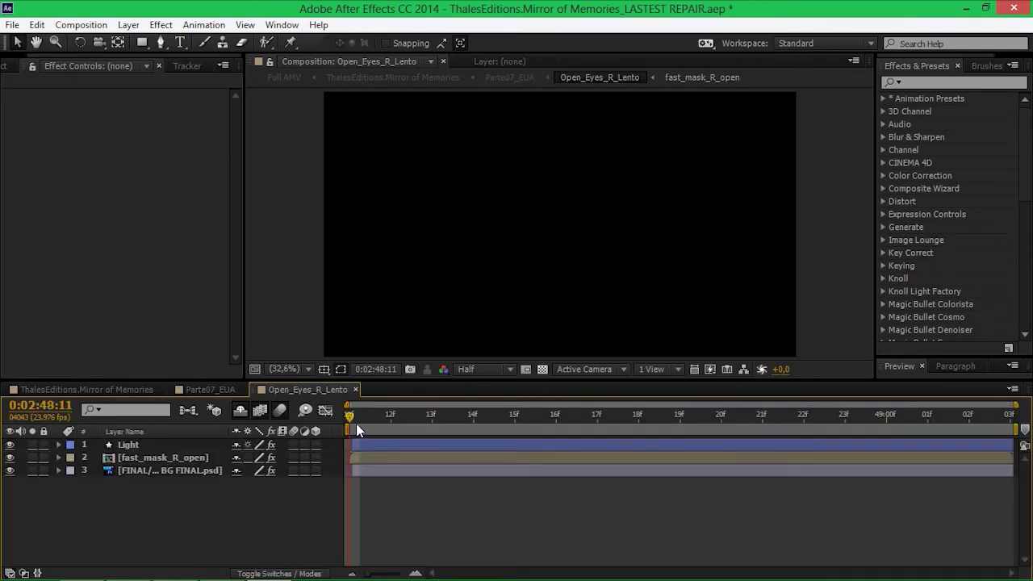
pyautogui.click(372, 423)
pyautogui.click(183, 472)
pyautogui.click(33, 471)
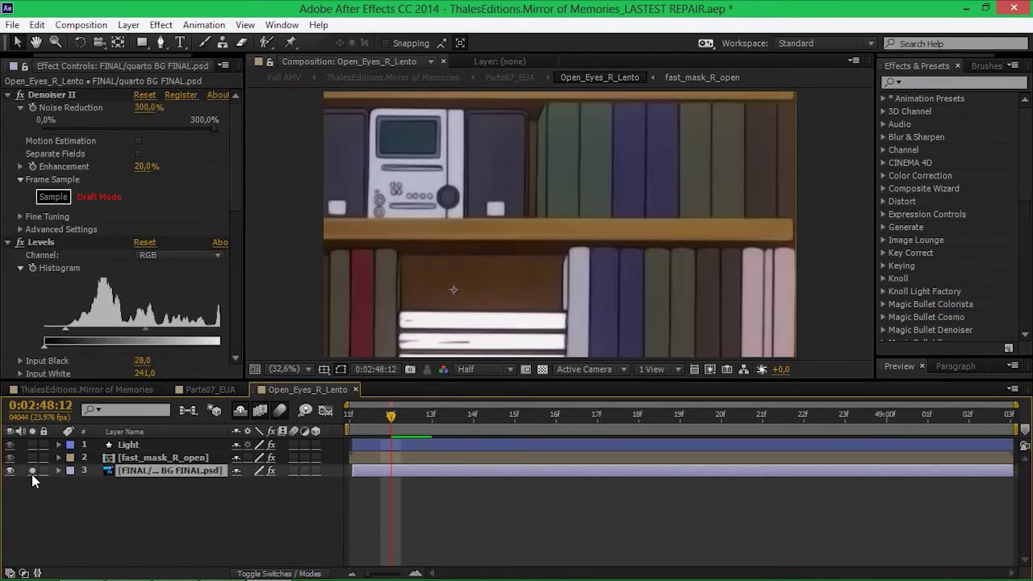
pyautogui.click(33, 471)
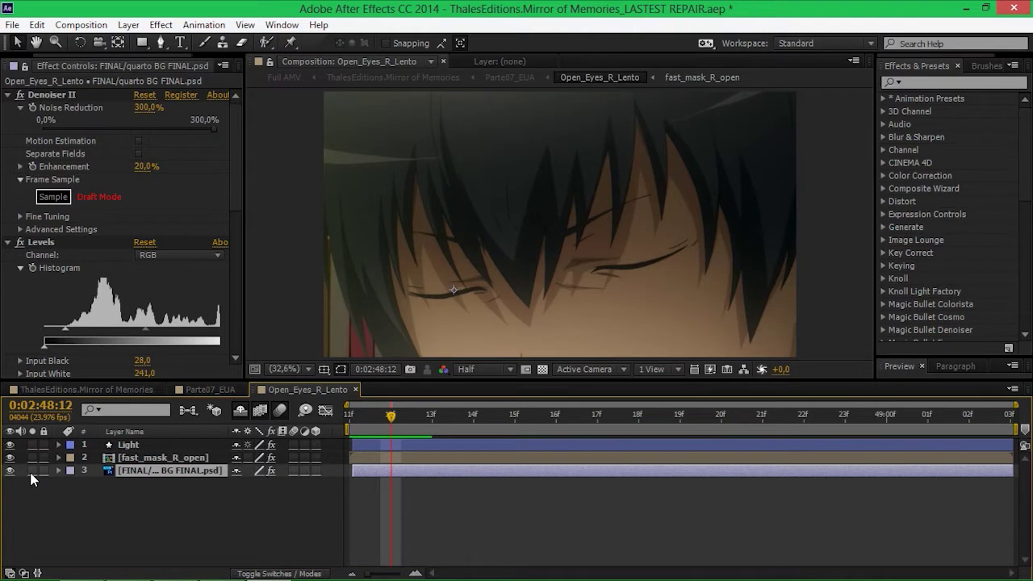
# Examine the fast_mask_R_open layer's effects, view the Light layer soloed and in the composite, and close Open_Eyes_R_Lento
pyautogui.click(121, 459)
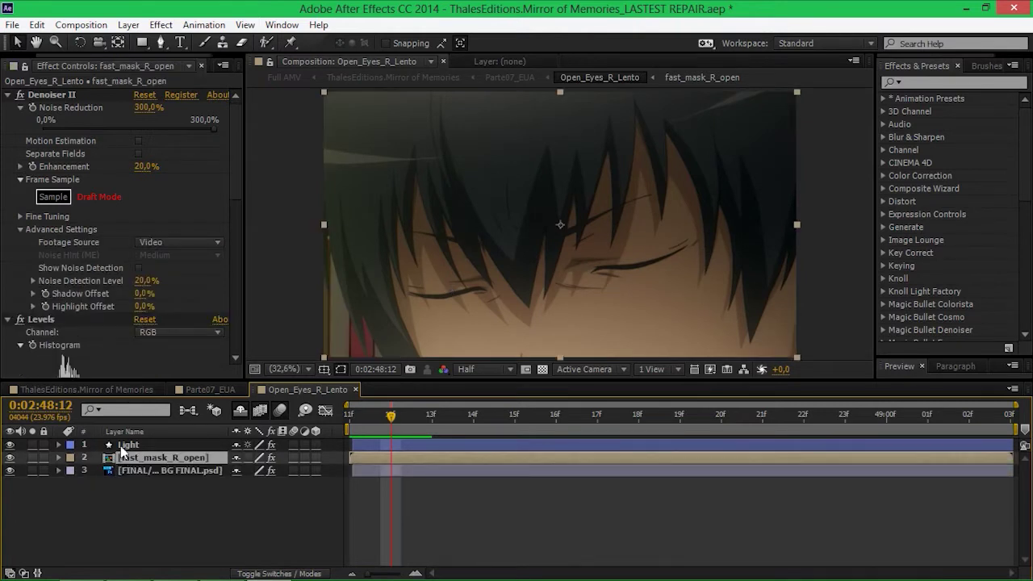
pyautogui.click(120, 446)
pyautogui.click(32, 445)
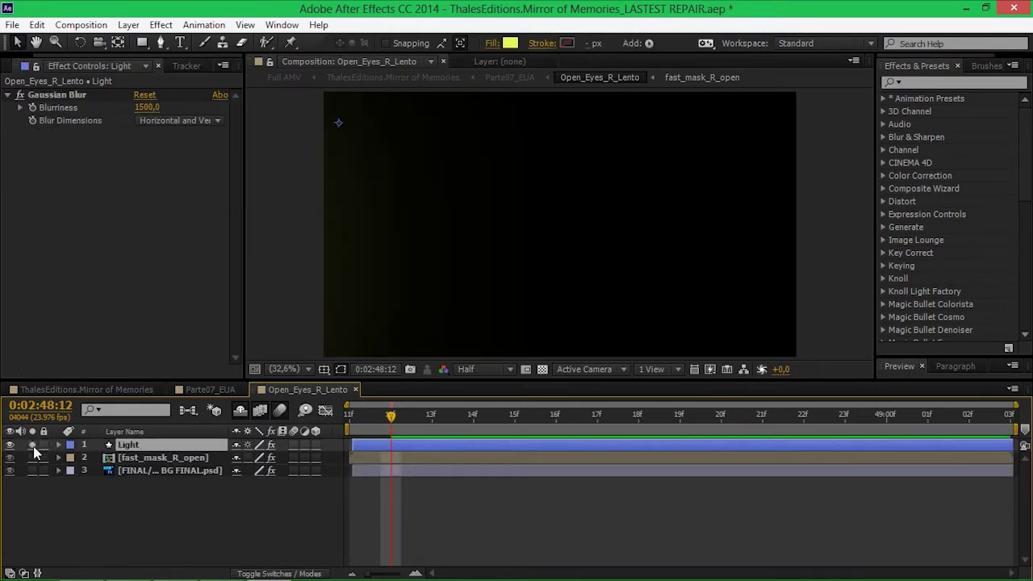
pyautogui.click(32, 445)
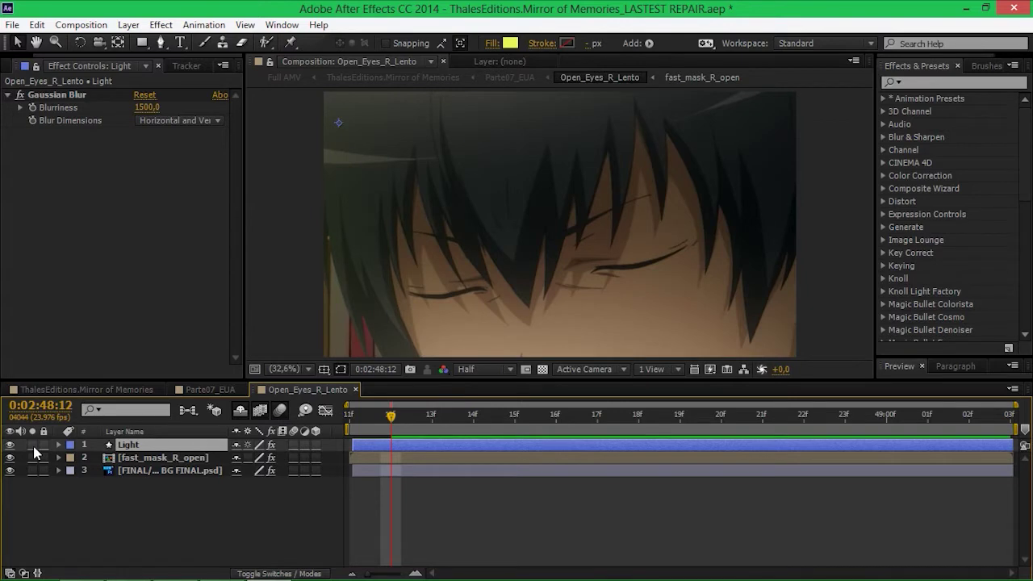
pyautogui.click(355, 389)
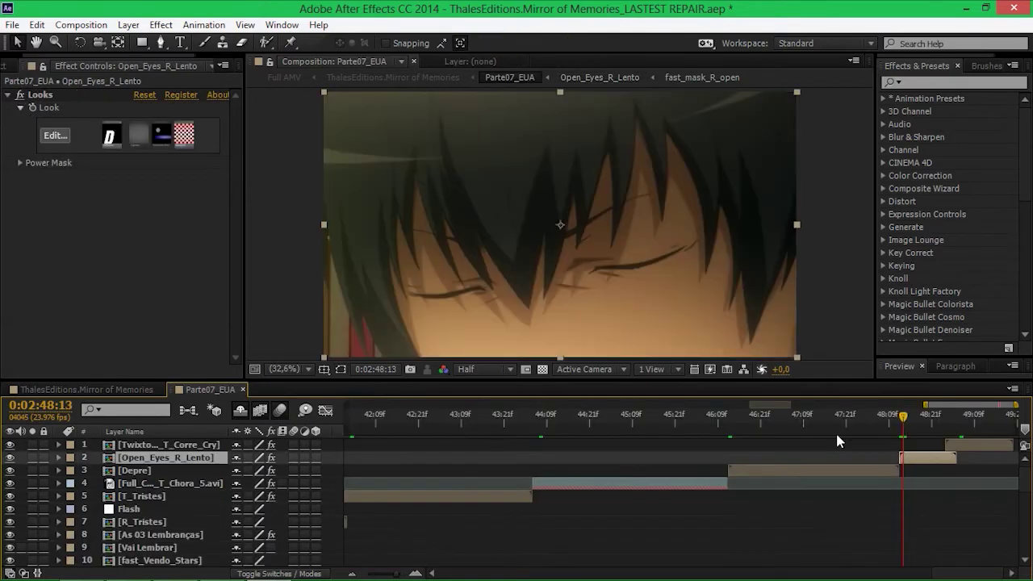
# Open the Twixtored_Scene_23_T_Corre_Cry composition, view its frame at 0:02:49:01 and return to Parte07_EUA
pyautogui.click(980, 444)
pyautogui.doubleClick(979, 445)
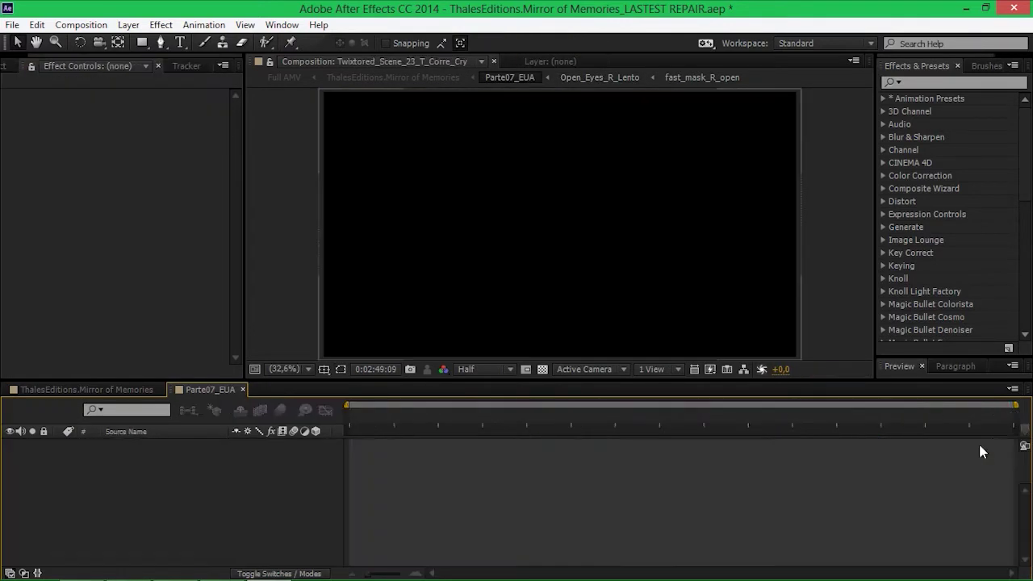
pyautogui.click(352, 416)
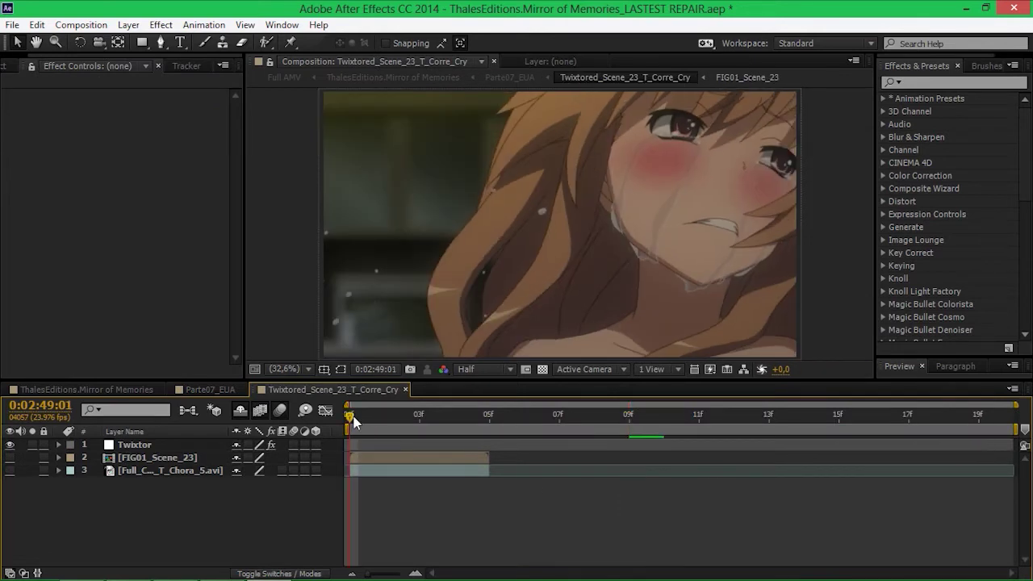
pyautogui.click(224, 391)
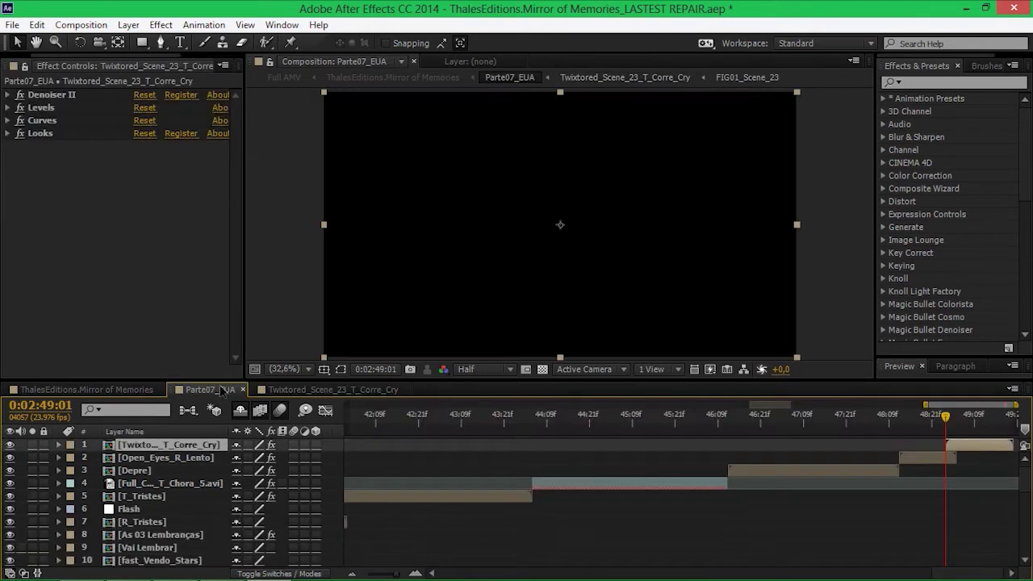
# Compare the Looks effect on Twixtored_Scene_23_T_Corre_Cry off and on at 0:02:49:06, and reopen that composition
pyautogui.click(965, 417)
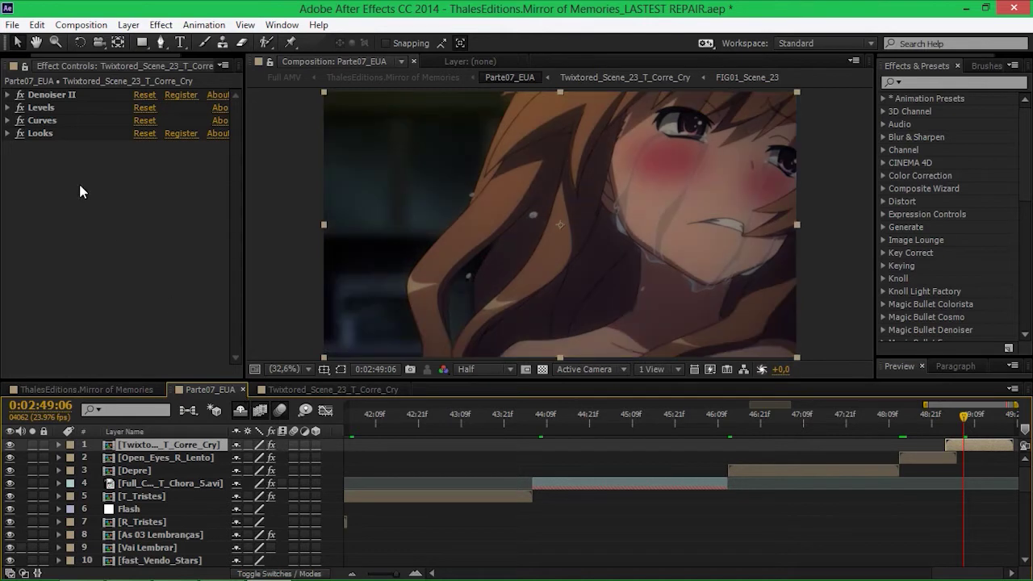
pyautogui.click(43, 136)
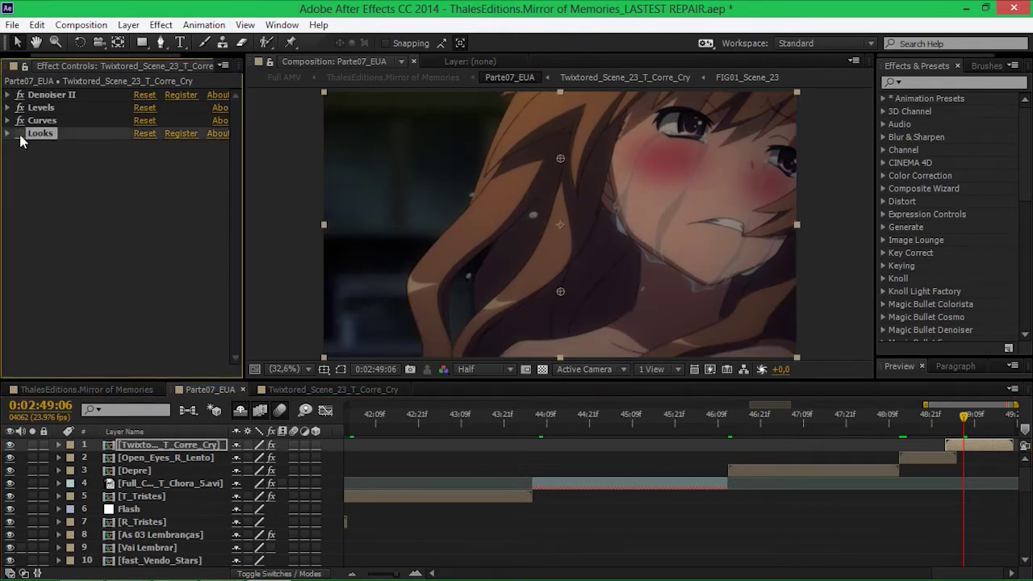
pyautogui.click(19, 134)
pyautogui.doubleClick(977, 449)
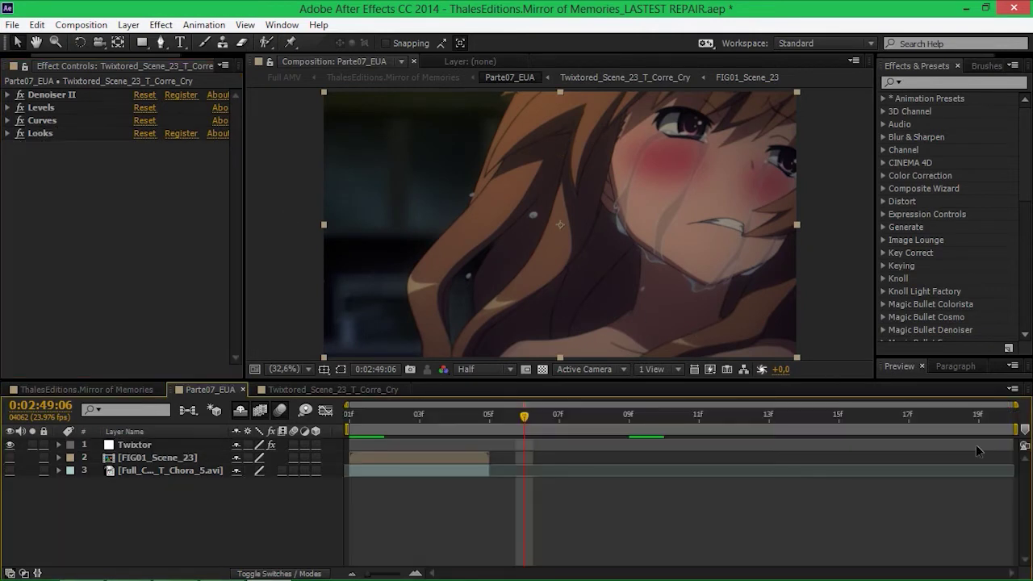
# Open the Full_Cachecol_T_Chora_5.avi layer in its own viewer, fit it, and set the viewer's View option to None
pyautogui.click(172, 472)
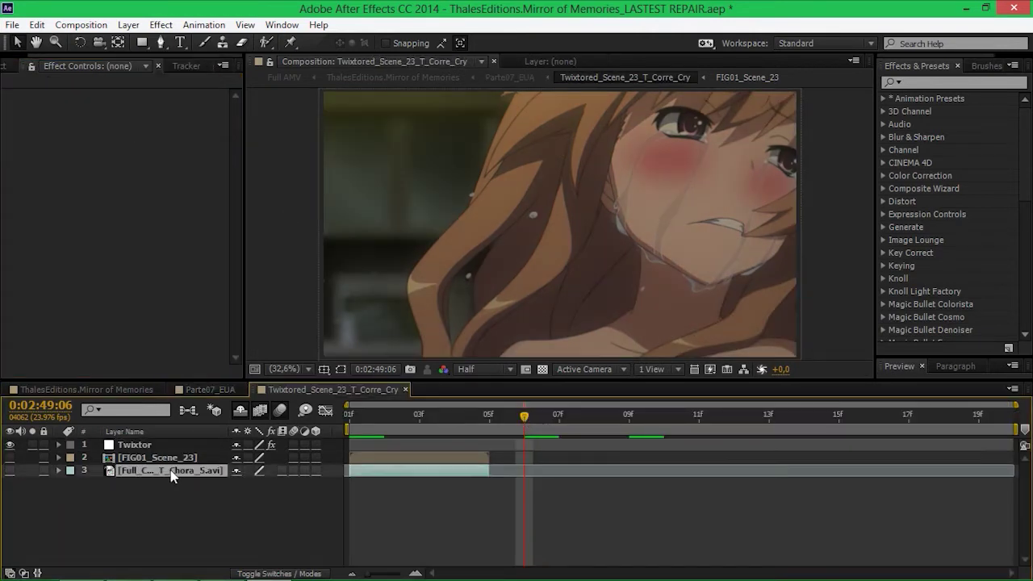
pyautogui.doubleClick(170, 470)
pyautogui.hotkey('shift', '/')
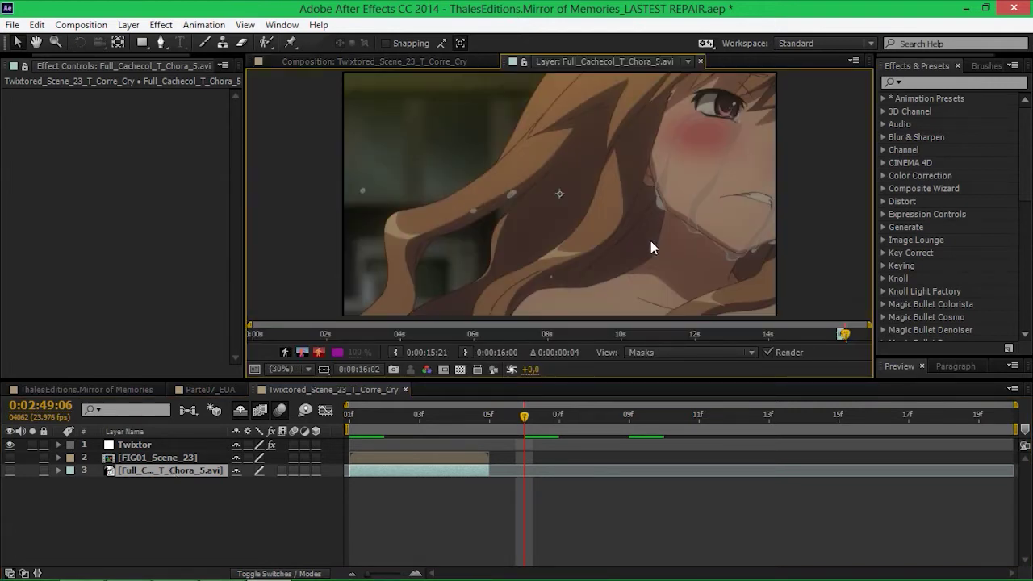
pyautogui.click(675, 355)
pyautogui.click(676, 370)
pyautogui.press('=')
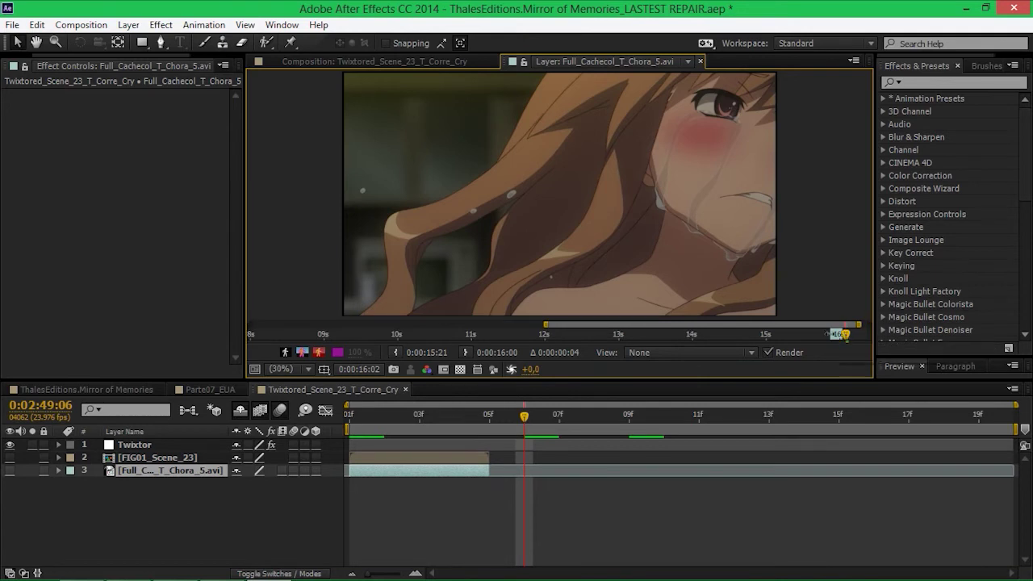
# Inspect the source clip's frames from 0:02:49:01, close the layer view and return to the Twixtored_Scene_23_T_Corre_Cry composite
pyautogui.click(836, 337)
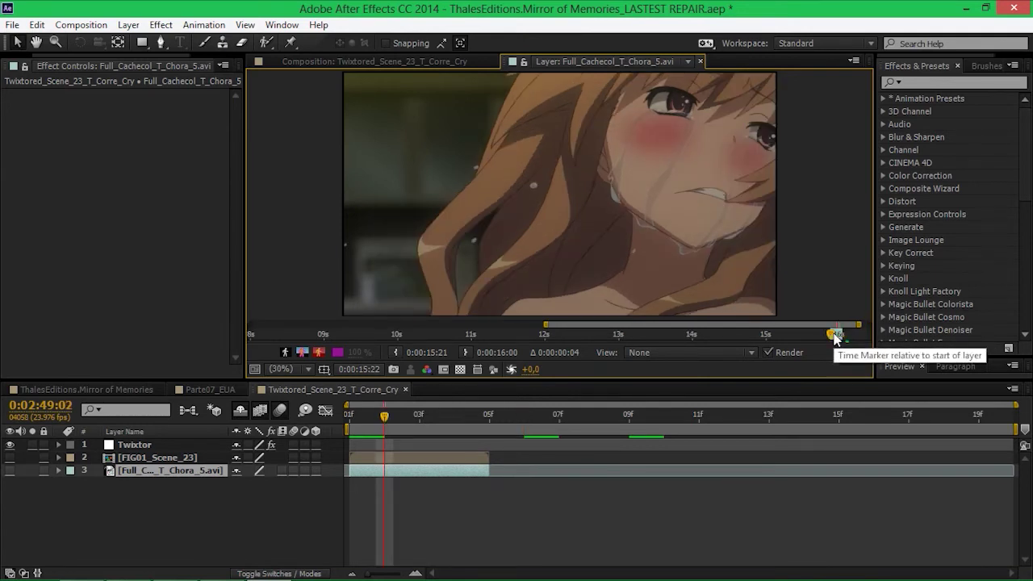
pyautogui.press('pageup')
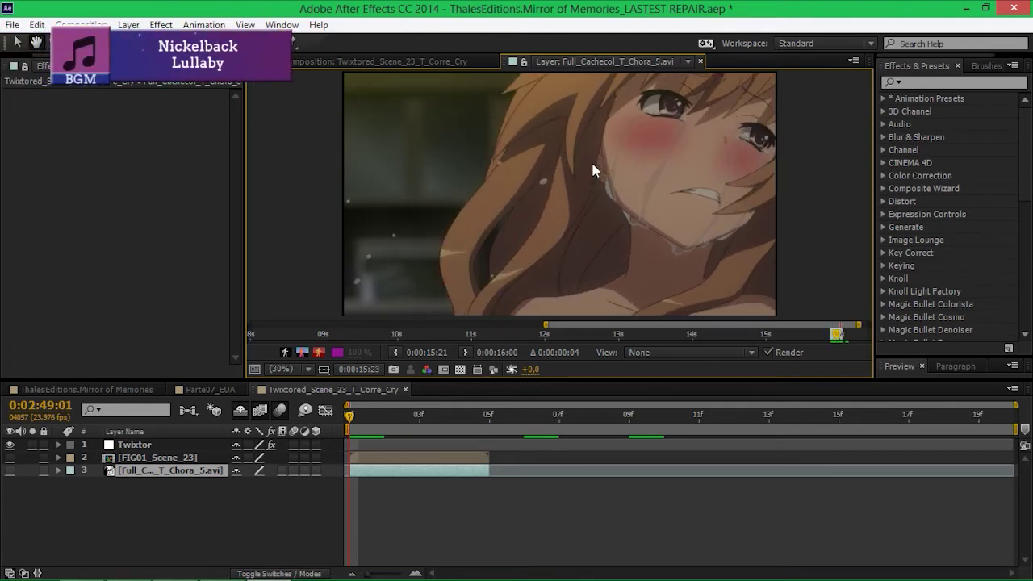
pyautogui.press('space')
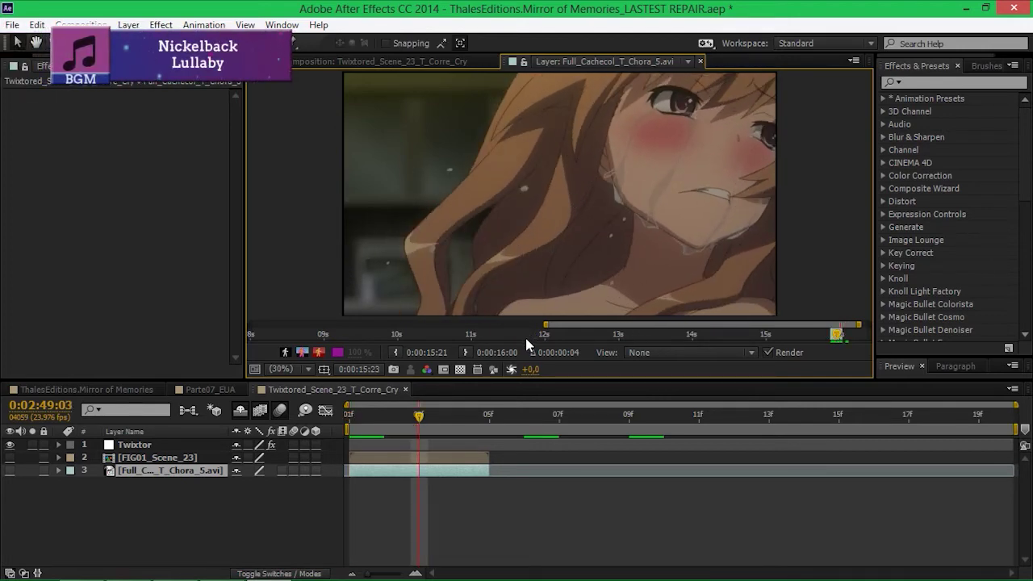
pyautogui.click(552, 62)
pyautogui.click(557, 146)
pyautogui.click(407, 63)
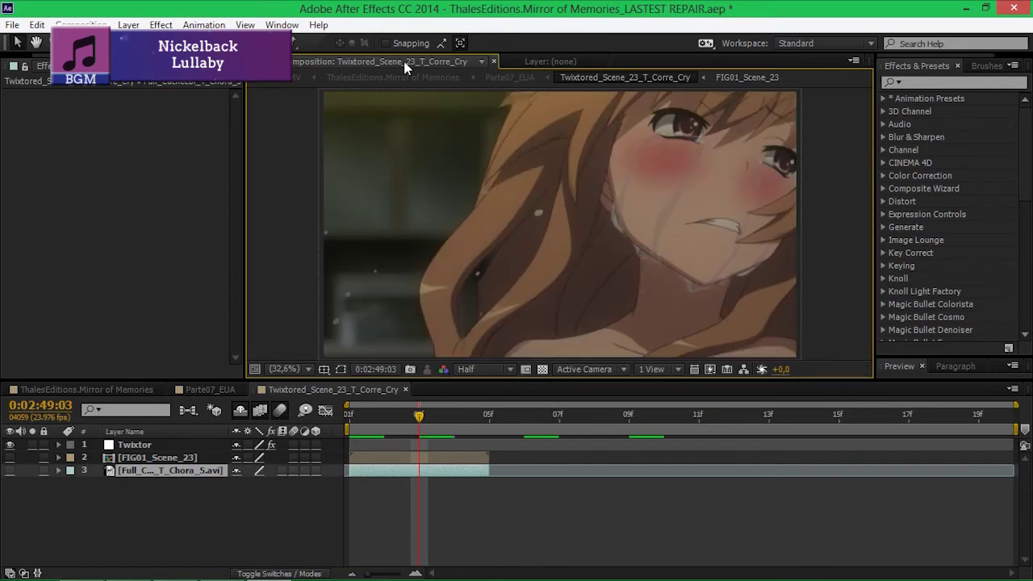
# Set the Twixtor layer's Twixtor Pro Display to Source and move to 0:02:49:01
pyautogui.moveTo(406, 420); pyautogui.dragTo(384, 416)
pyautogui.click(161, 445)
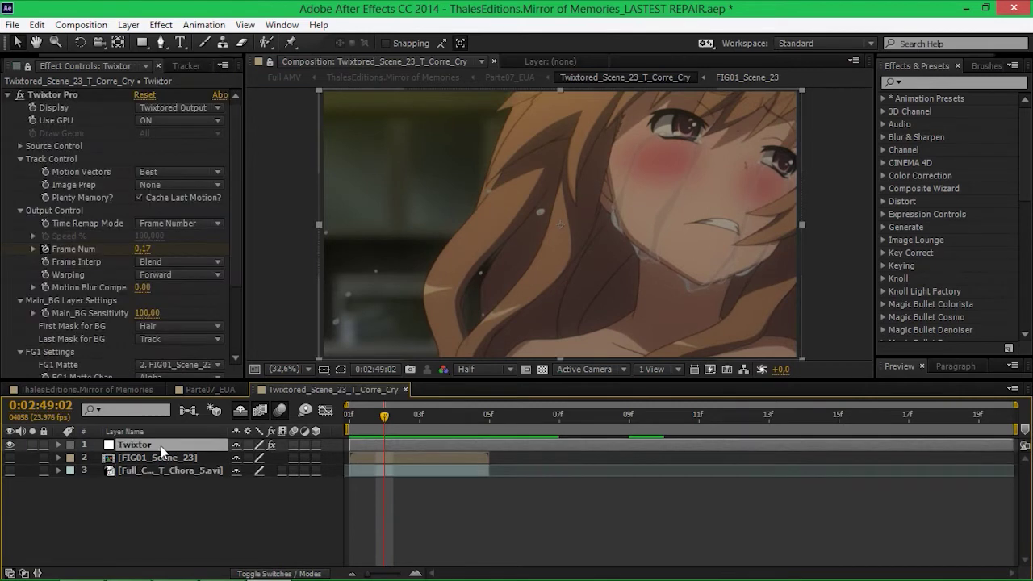
pyautogui.click(83, 96)
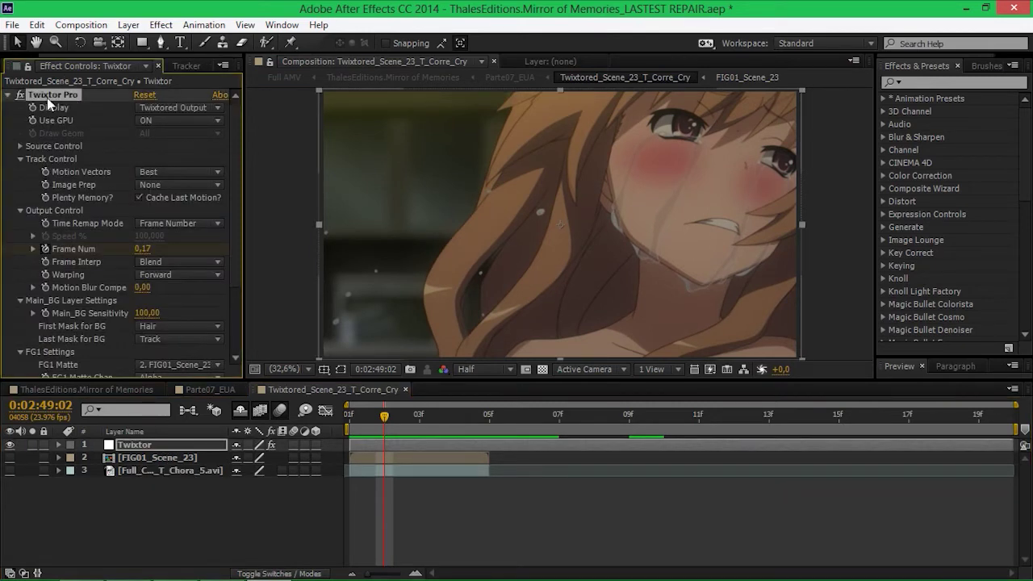
pyautogui.click(176, 108)
pyautogui.click(182, 142)
pyautogui.moveTo(384, 415); pyautogui.dragTo(349, 415)
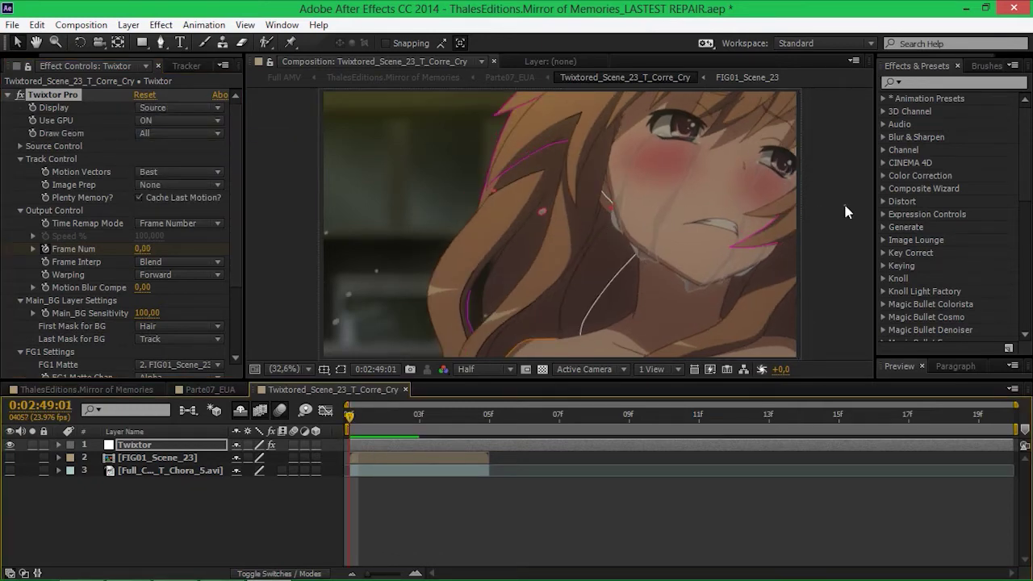
# Examine the coloured tracking mask lines frame by frame in the enlarged composition view, ending at 0:02:49:01
pyautogui.press('`')
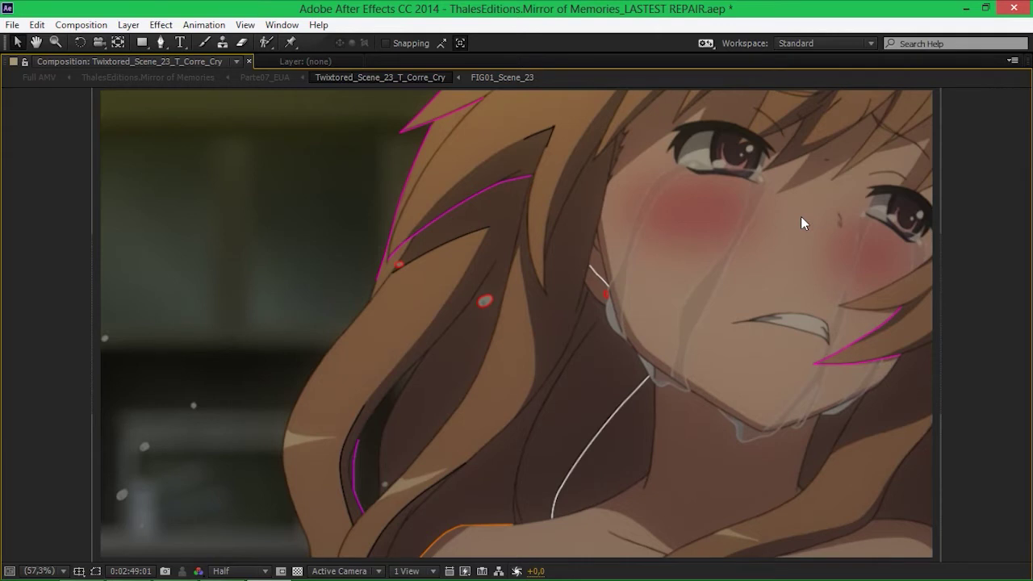
pyautogui.press('pagedown')
pyautogui.press('pagedown')
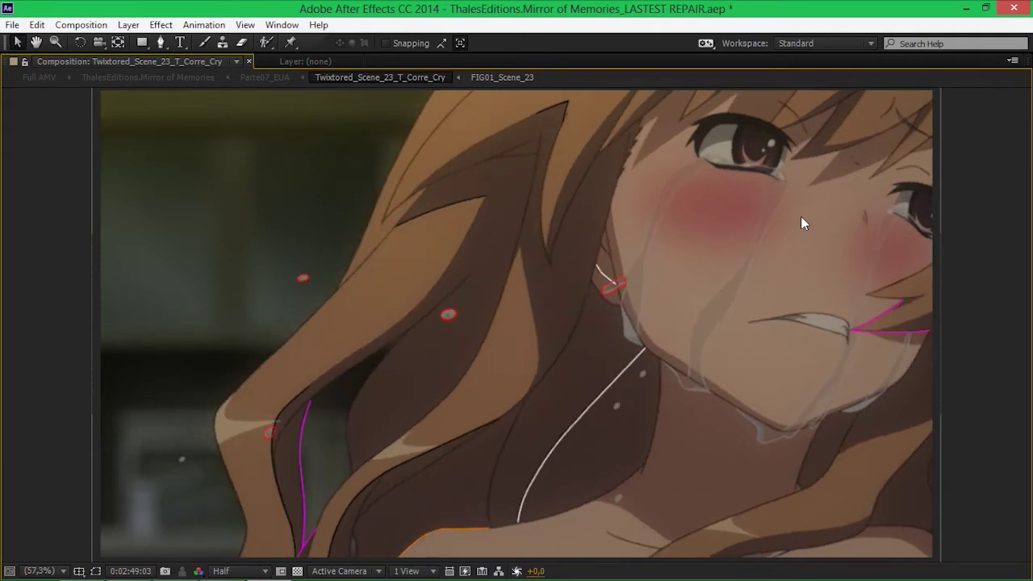
pyautogui.press('pagedown')
pyautogui.press('pageup')
pyautogui.press('pageup')
pyautogui.press('pageup')
pyautogui.press('pageup')
pyautogui.press('pageup')
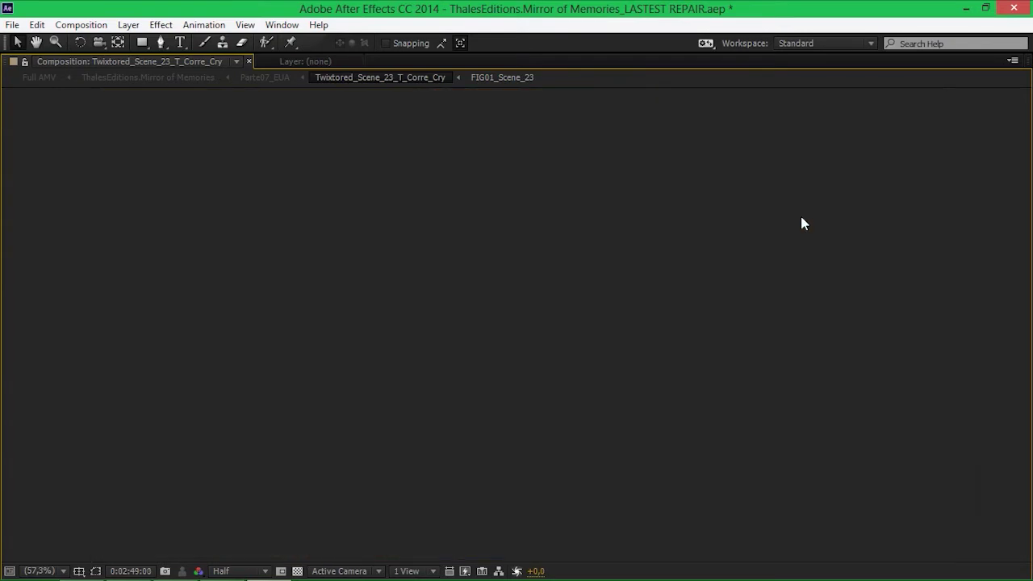
pyautogui.press('`')
pyautogui.press('pagedown')
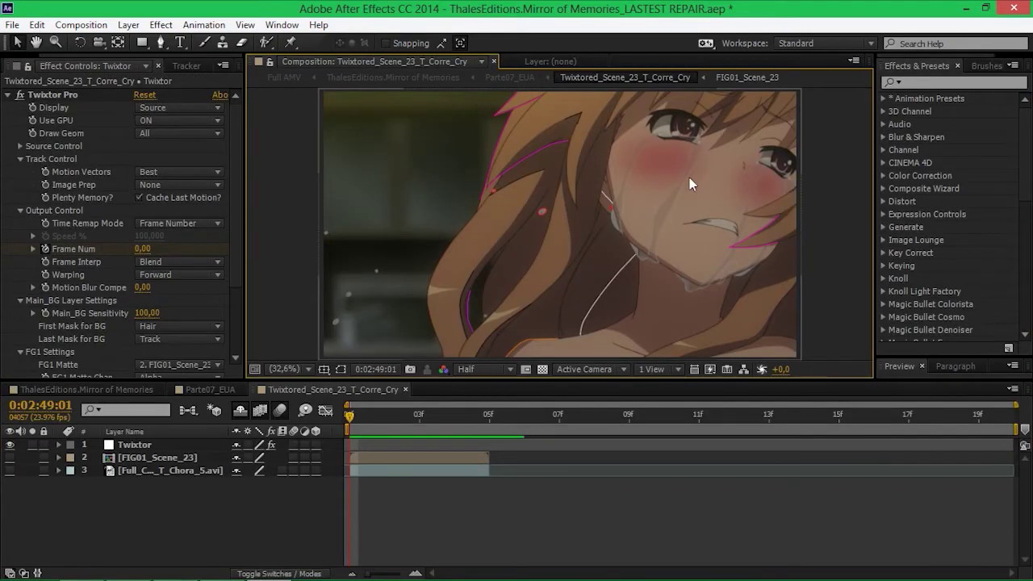
# Set Twixtor Pro's Display to FG1 Twixtored and preview the isolated teardrops in the enlarged view
pyautogui.click(175, 107)
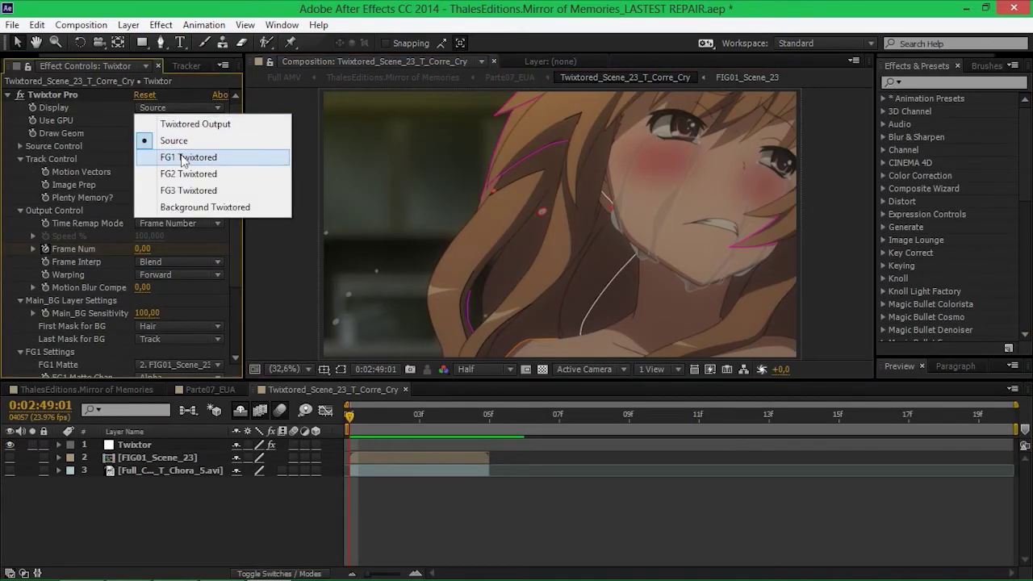
pyautogui.click(184, 160)
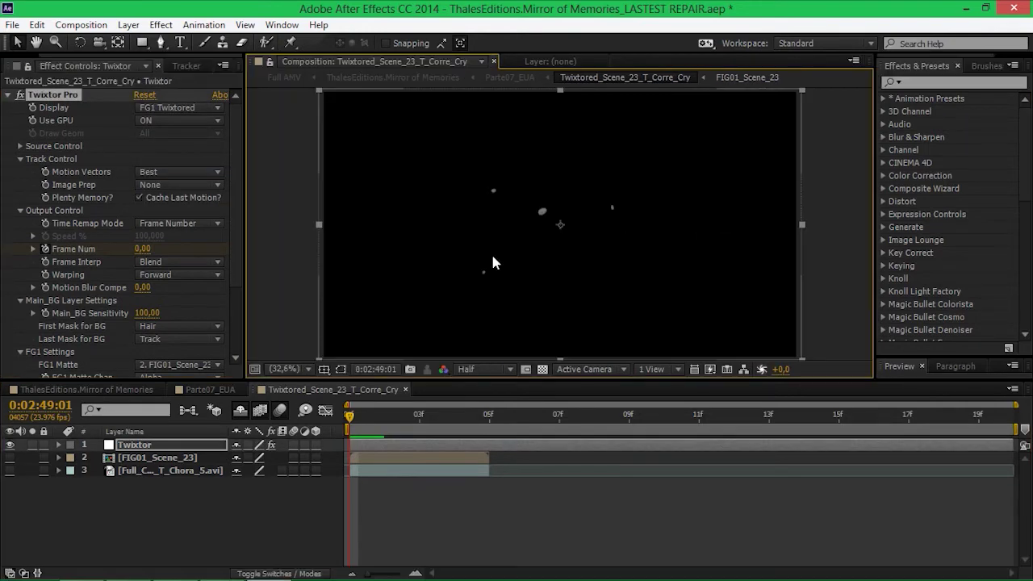
pyautogui.press('`')
pyautogui.press('space')
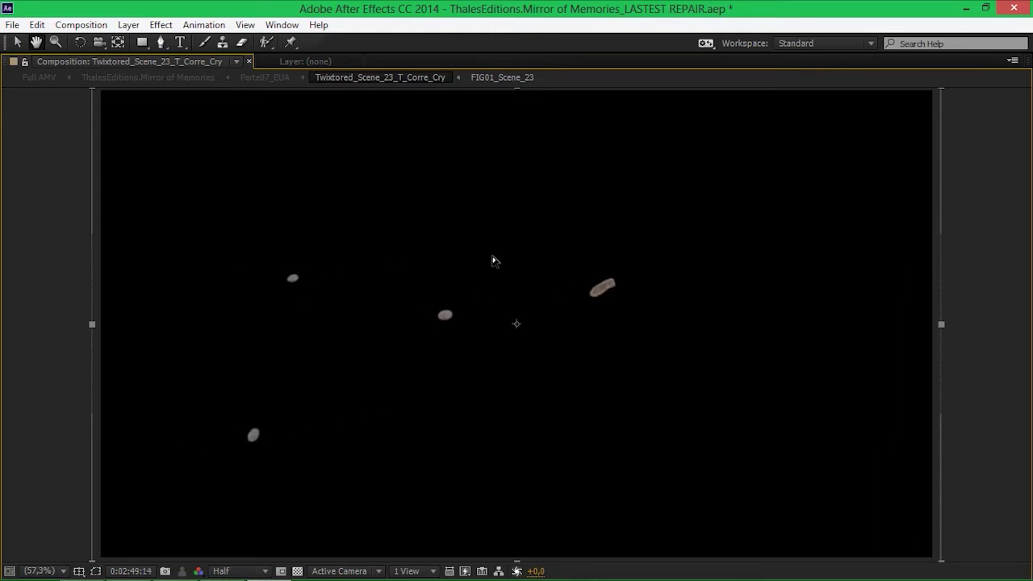
pyautogui.press('`')
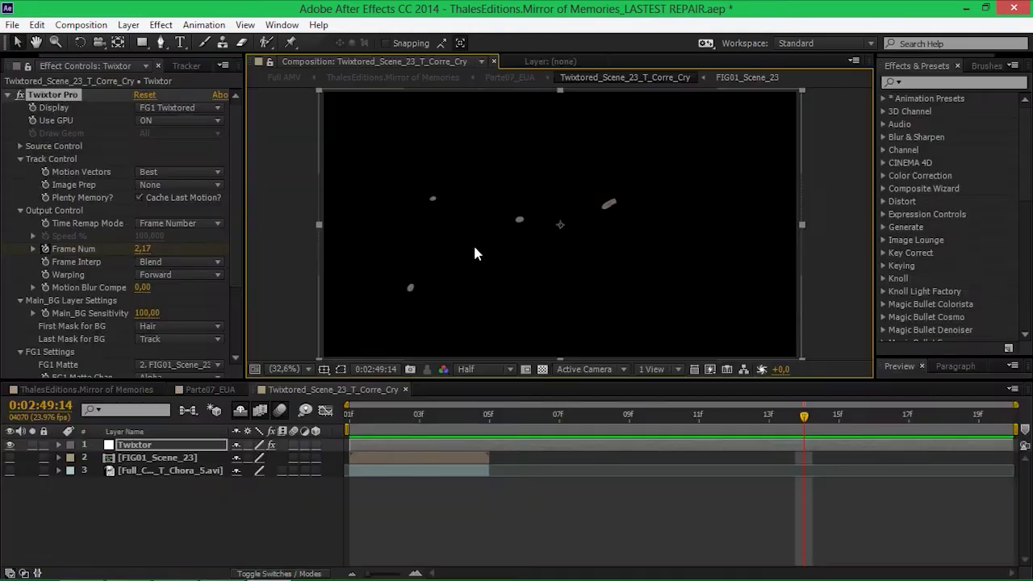
# Open the FIG01_Scene_23 matte composition, scrub through its frames and close it again
pyautogui.click(166, 458)
pyautogui.doubleClick(166, 459)
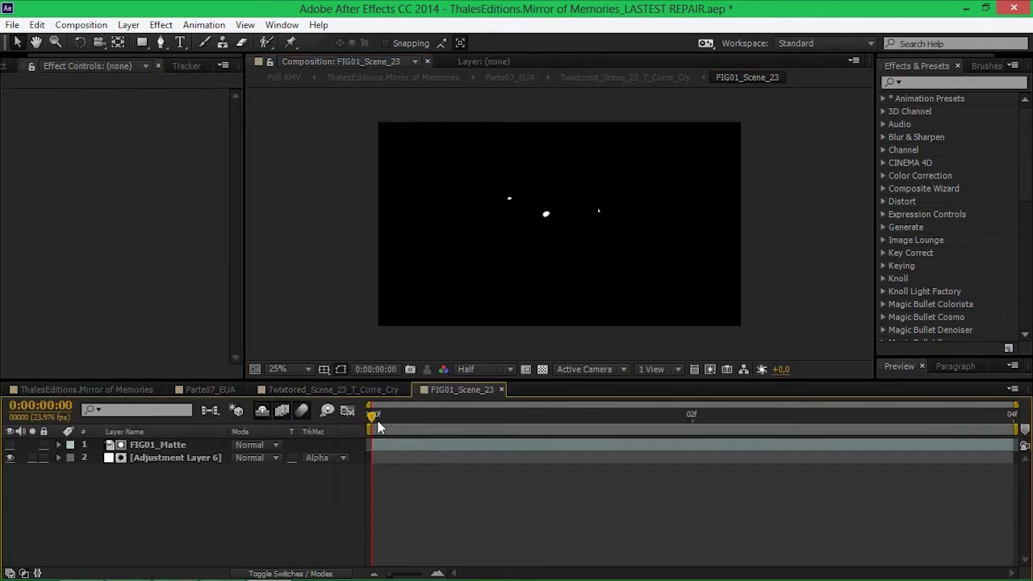
pyautogui.hotkey('shift', '/')
pyautogui.moveTo(406, 420); pyautogui.dragTo(1008, 421)
pyautogui.moveTo(860, 402); pyautogui.dragTo(383, 391)
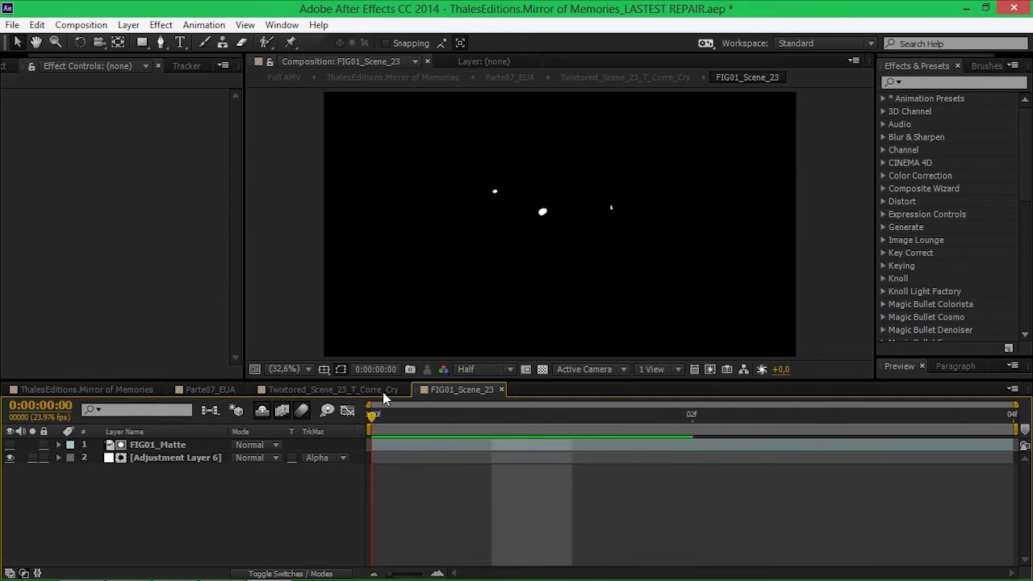
pyautogui.click(502, 389)
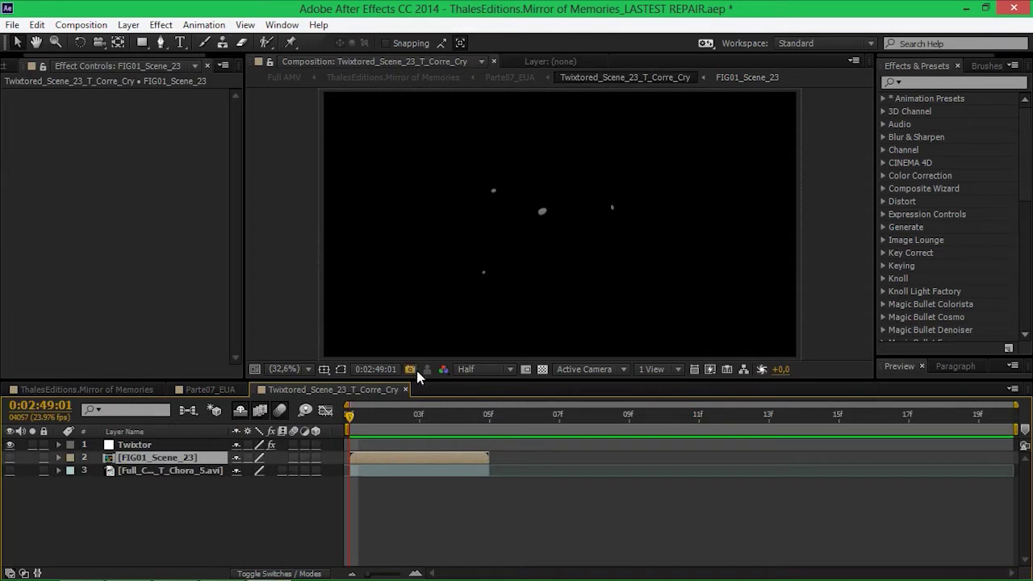
# Set Twixtor Pro's Display to Twixtored Output and check the layer assigned as FG1 Matte
pyautogui.click(127, 450)
pyautogui.click(166, 106)
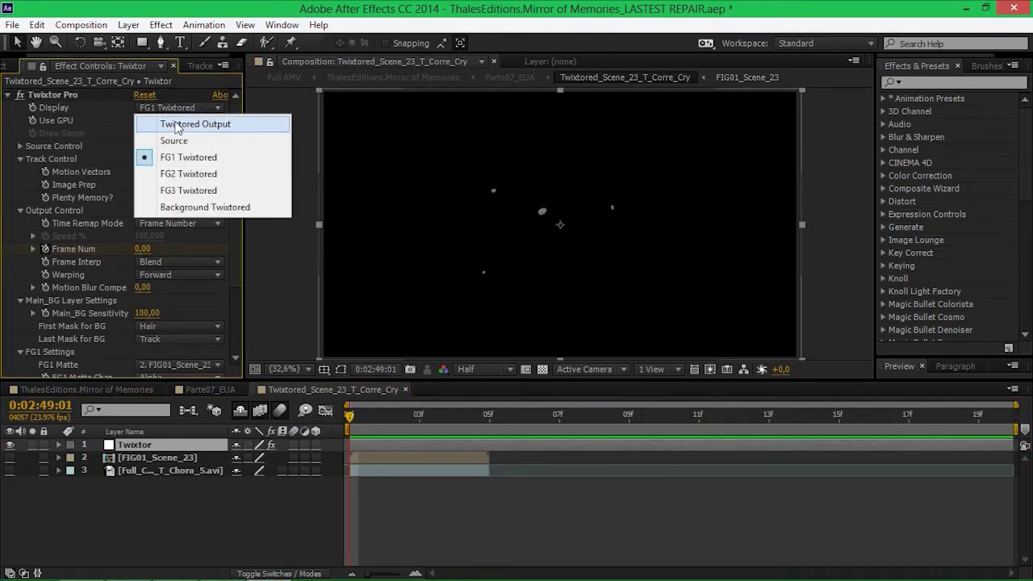
pyautogui.click(177, 125)
pyautogui.scroll(-5, 239, 242)
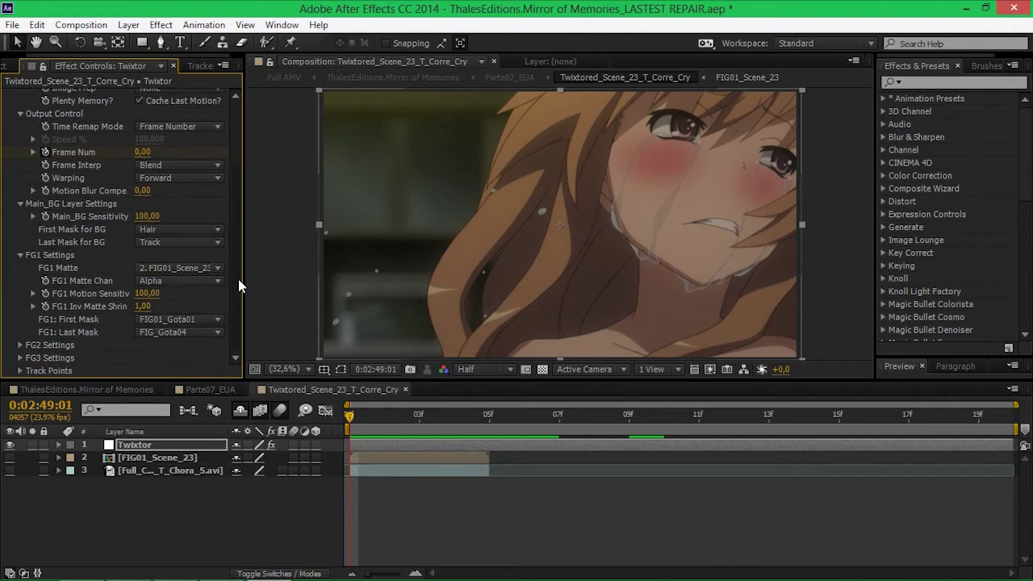
pyautogui.click(215, 269)
pyautogui.click(231, 326)
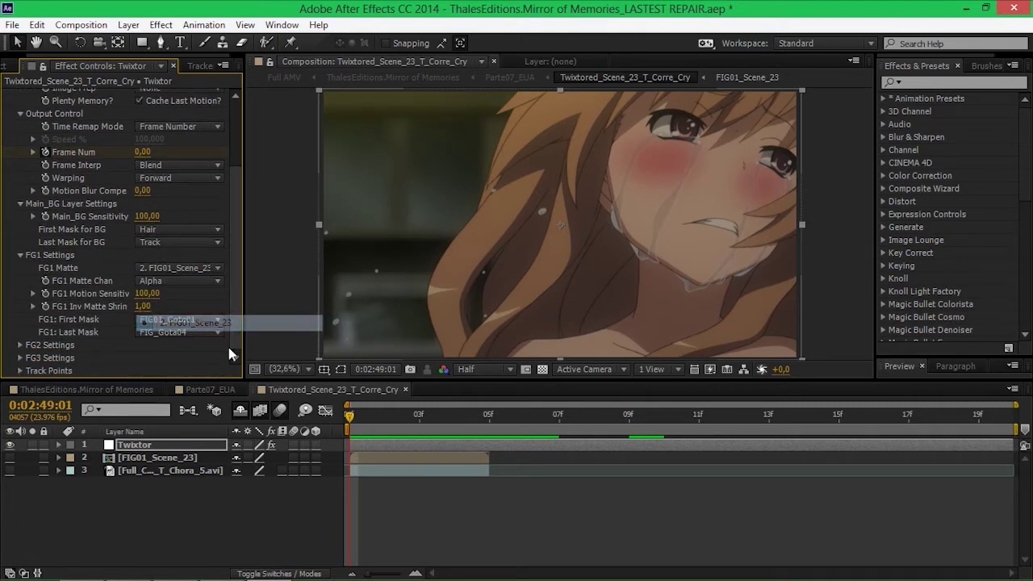
pyautogui.click(165, 458)
pyautogui.click(134, 444)
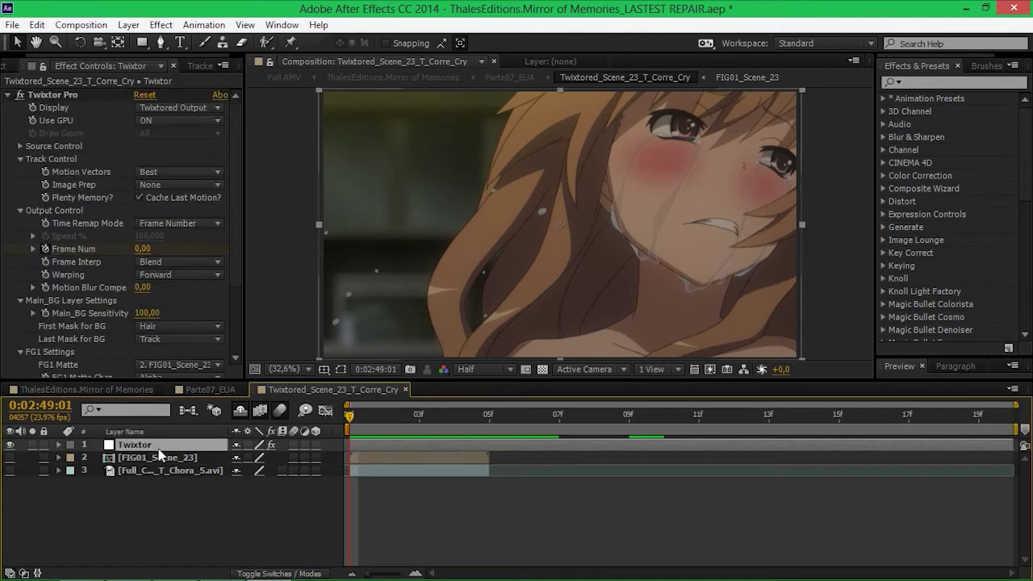
# Preview the twixtored output enlarged, including at 100% zoom, and close Twixtored_Scene_23_T_Corre_Cry to return to Parte07_EUA
pyautogui.moveTo(551, 420); pyautogui.dragTo(801, 419)
pyautogui.press('`')
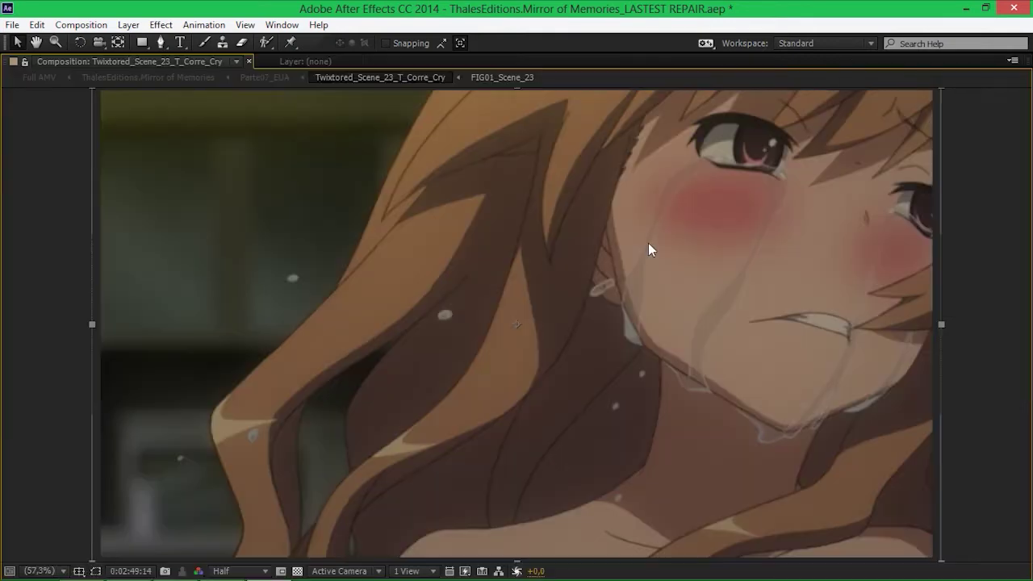
pyautogui.press('/')
pyautogui.press('space')
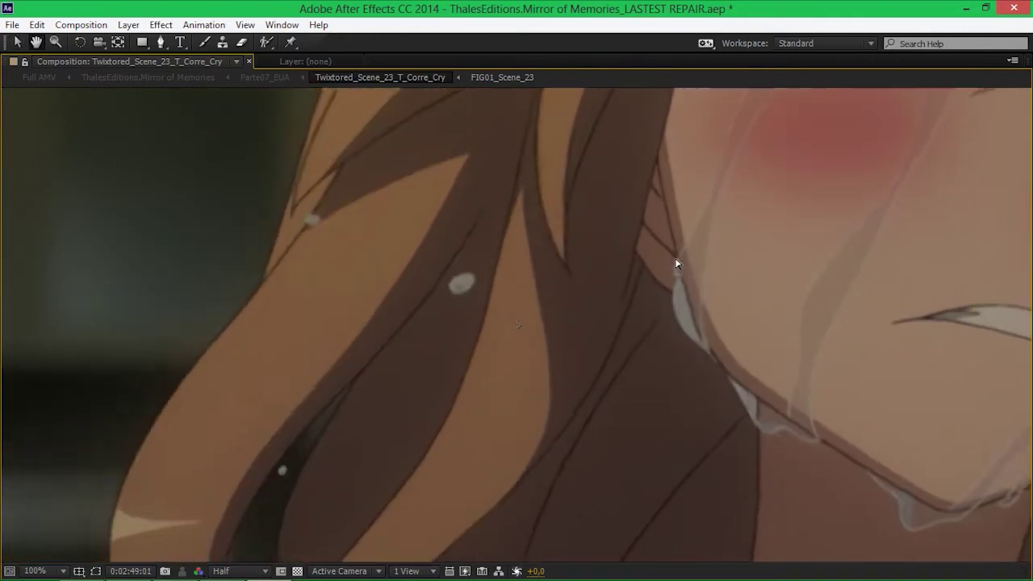
pyautogui.press('`')
pyautogui.hotkey('shift', '/')
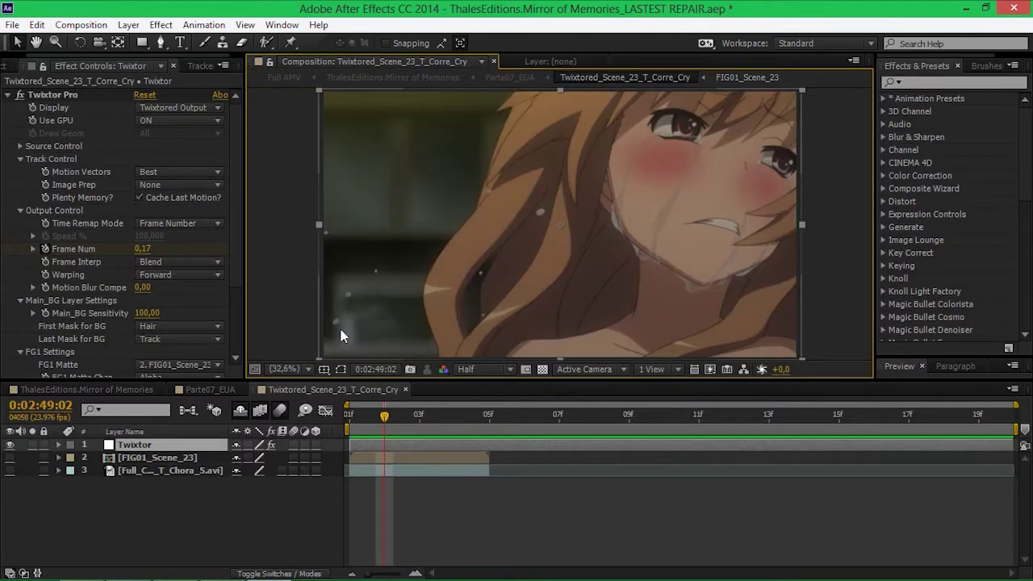
pyautogui.click(405, 390)
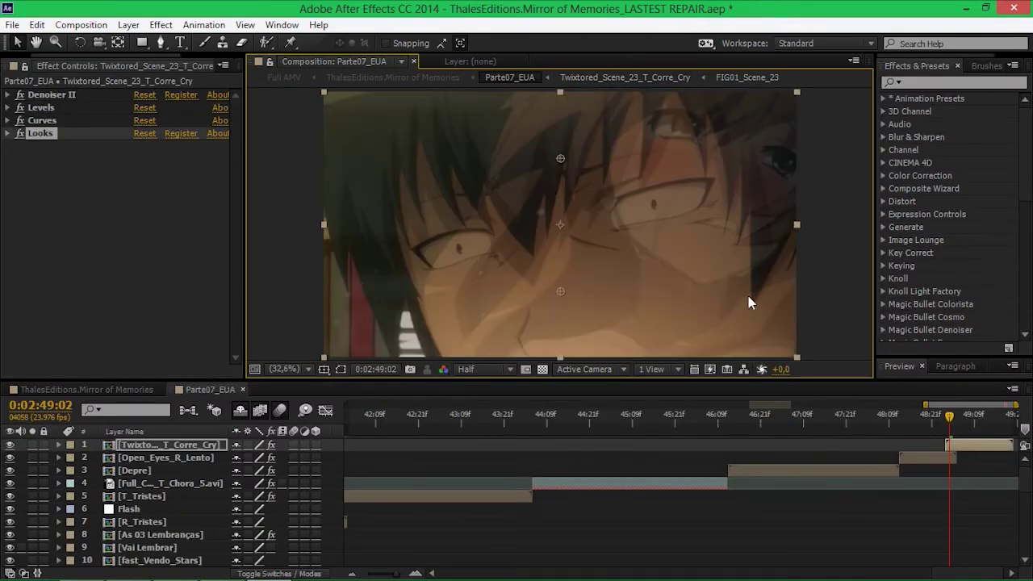
# Close the Parte07_EUA composition, open Parte08_Final from the main timeline and go to its start
pyautogui.press('space')
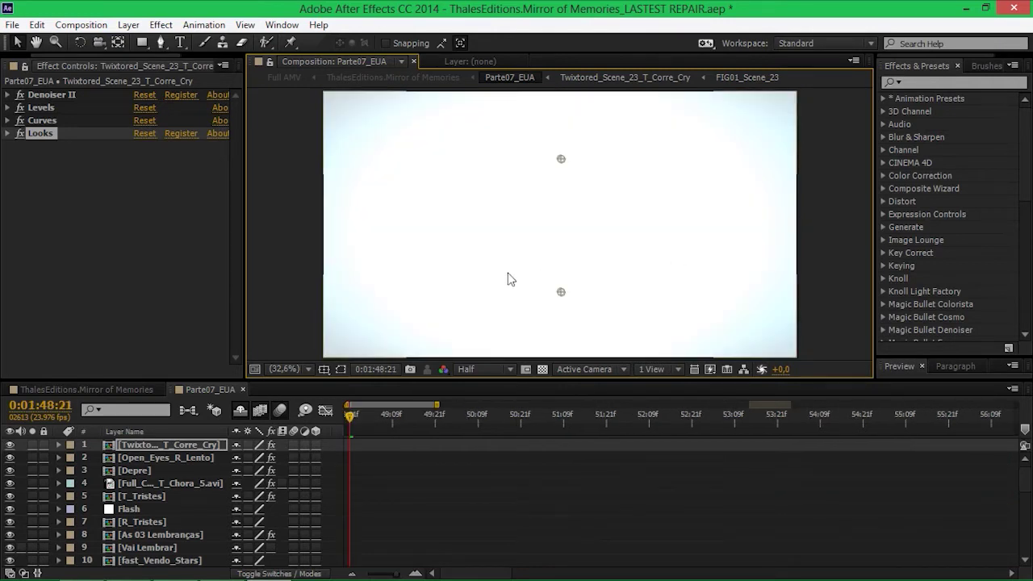
pyautogui.click(243, 391)
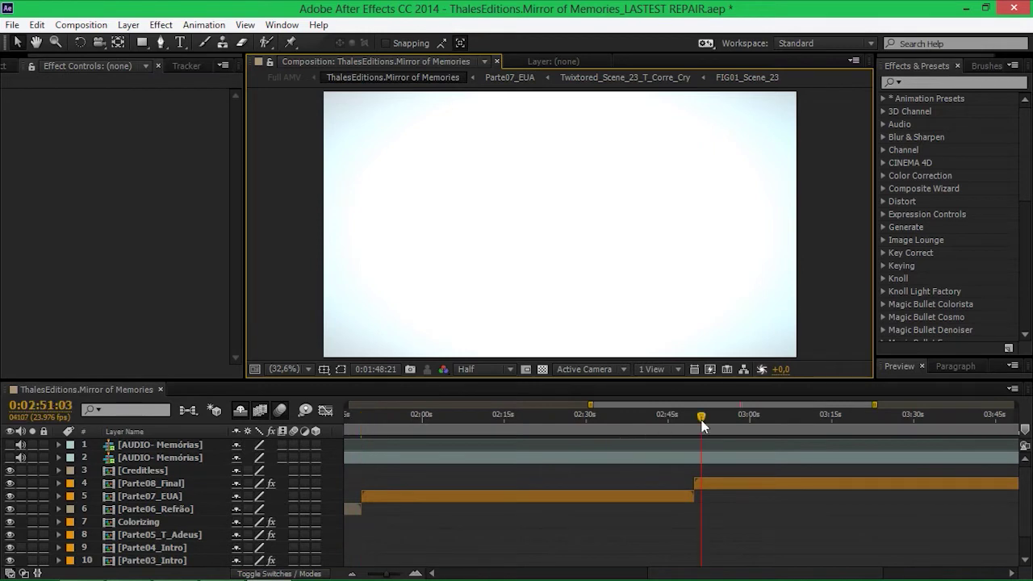
pyautogui.click(701, 416)
pyautogui.doubleClick(708, 482)
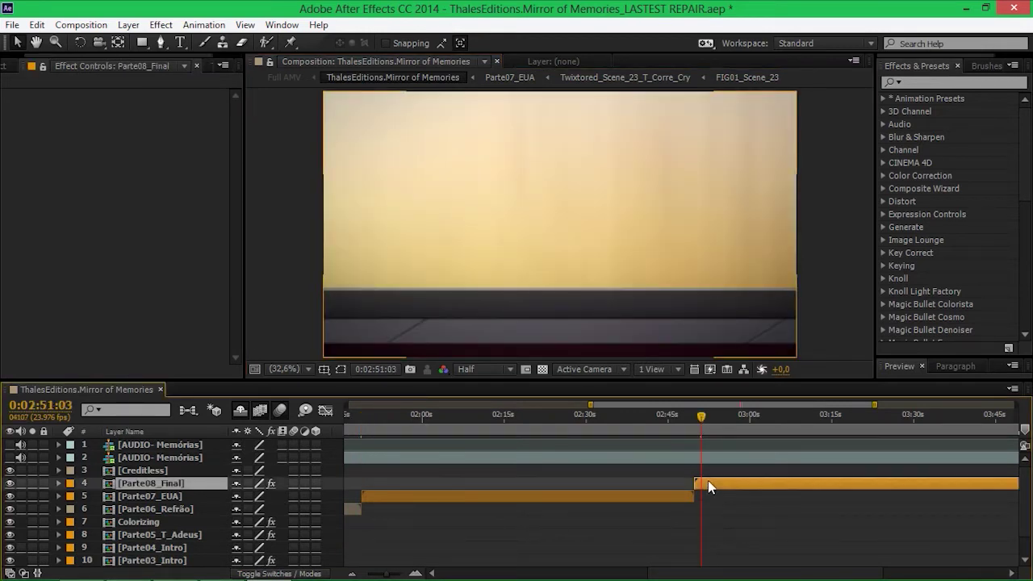
pyautogui.press('Home')
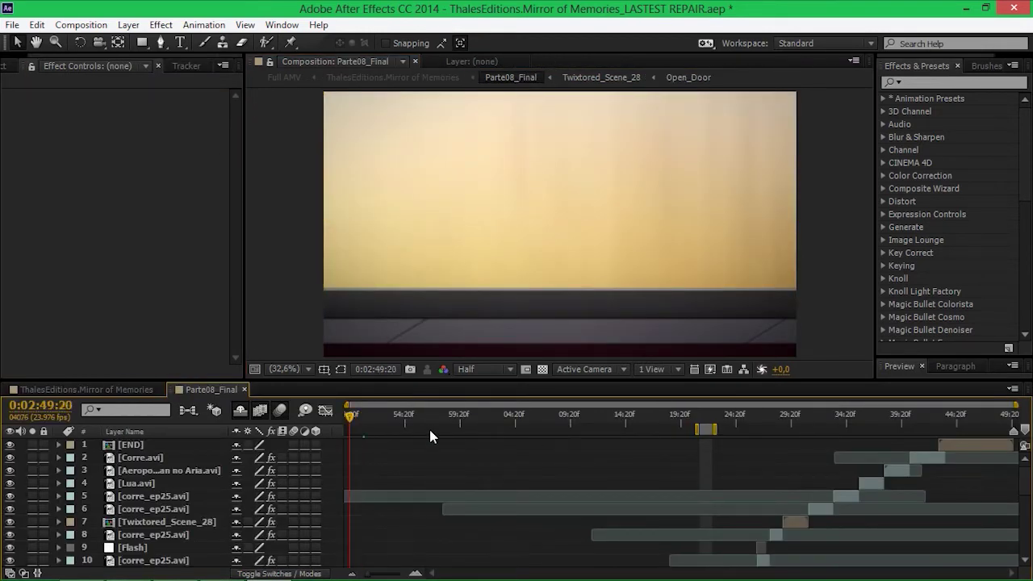
# Open the nested Flash Correm composition from layer 29 of Parte08_Final
pyautogui.scroll(-2, 377, 542)
pyautogui.scroll(-4, 513, 433)
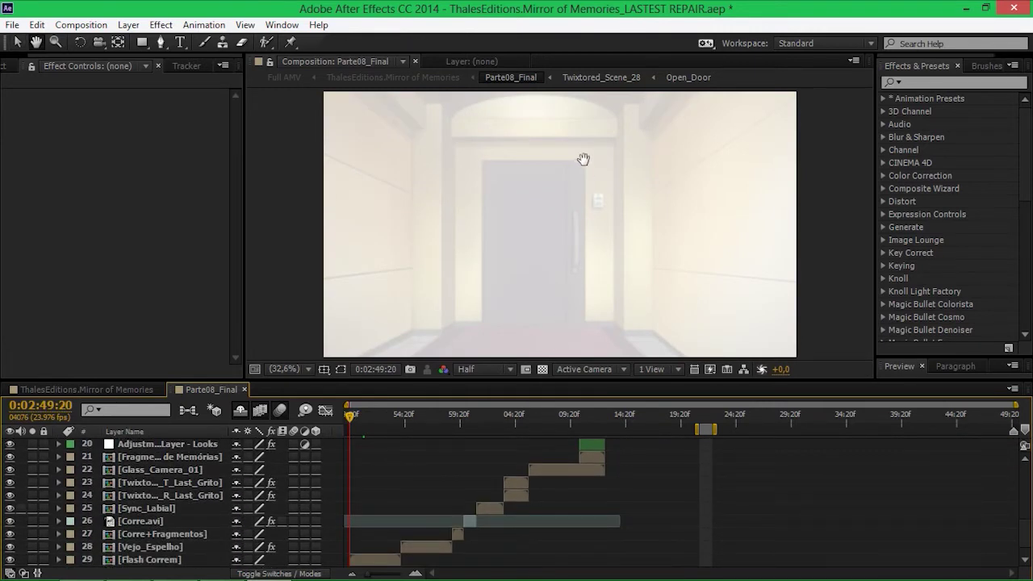
pyautogui.click(175, 560)
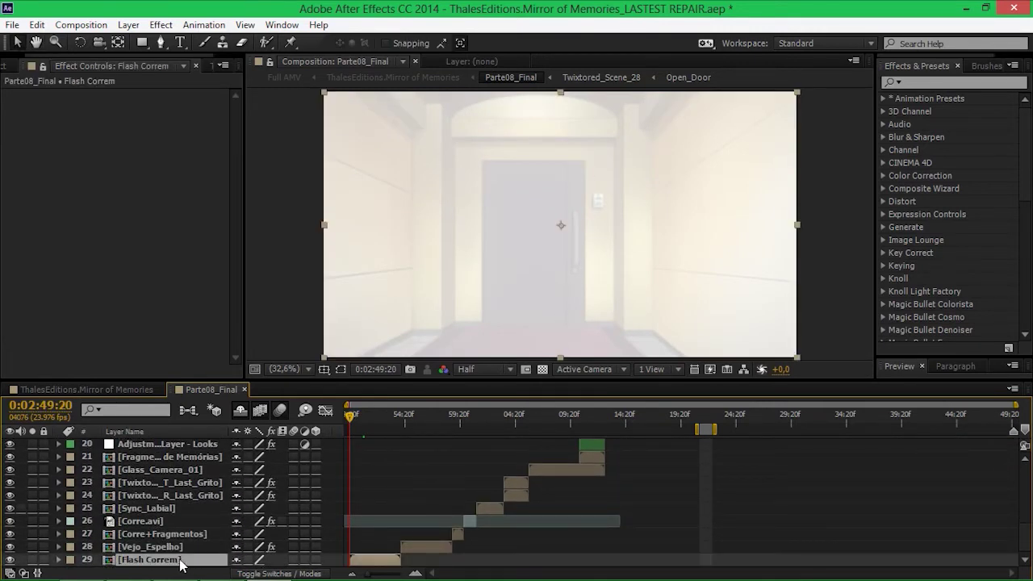
pyautogui.doubleClick(183, 559)
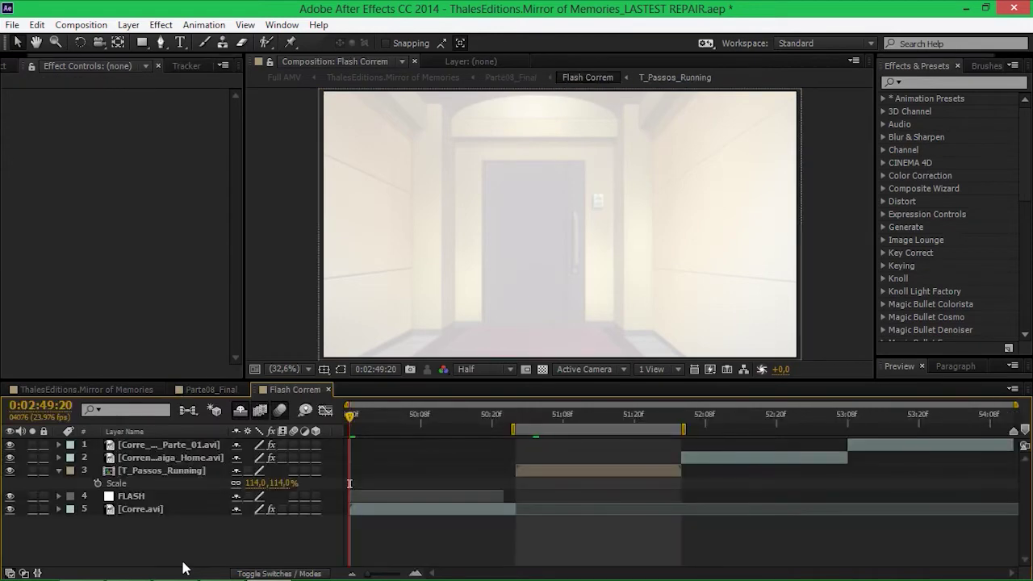
# Isolate the Corre.avi layer with Solo and scrub through its footage to 0:02:50:09
pyautogui.click(143, 510)
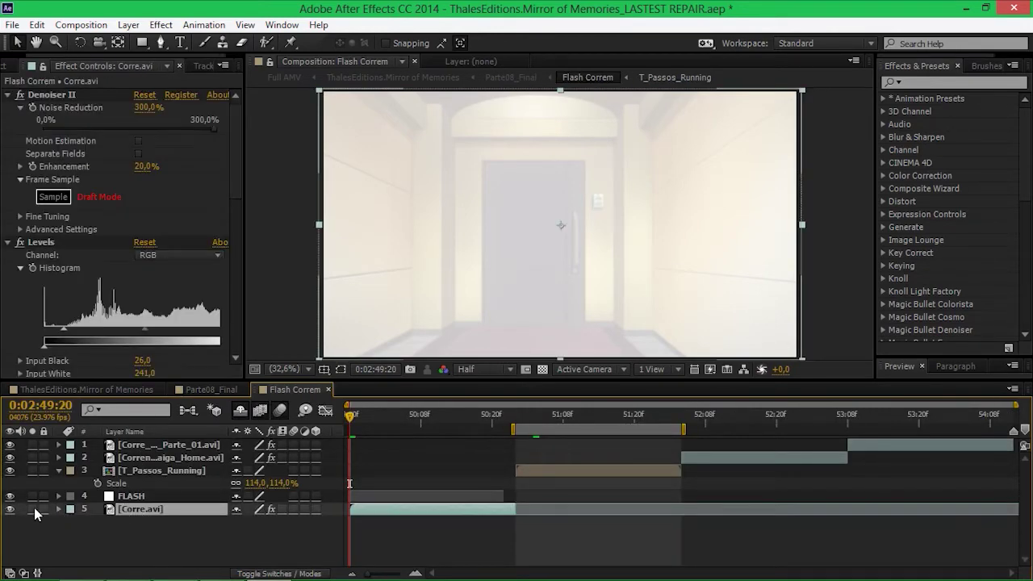
pyautogui.click(33, 510)
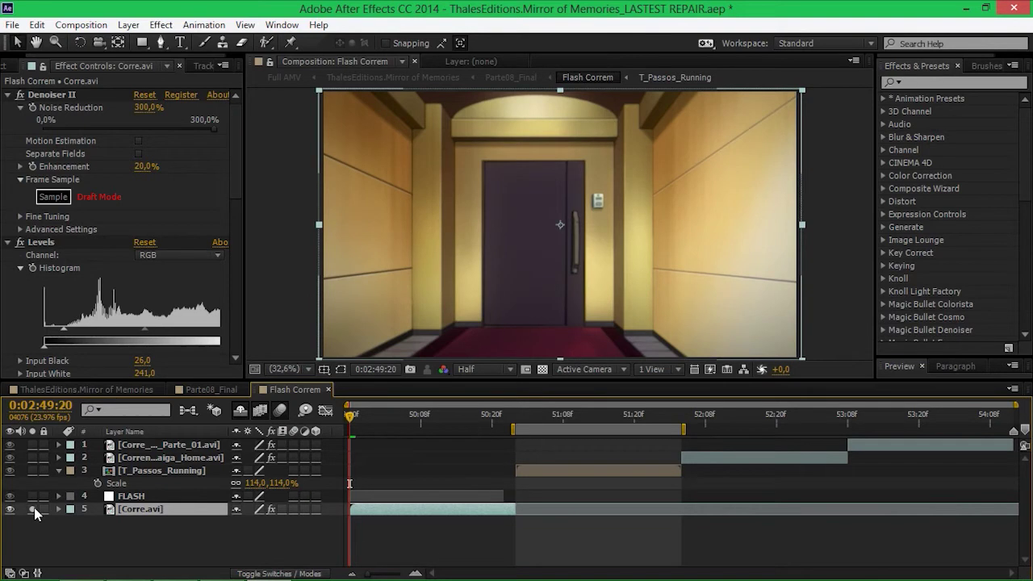
pyautogui.click(33, 509)
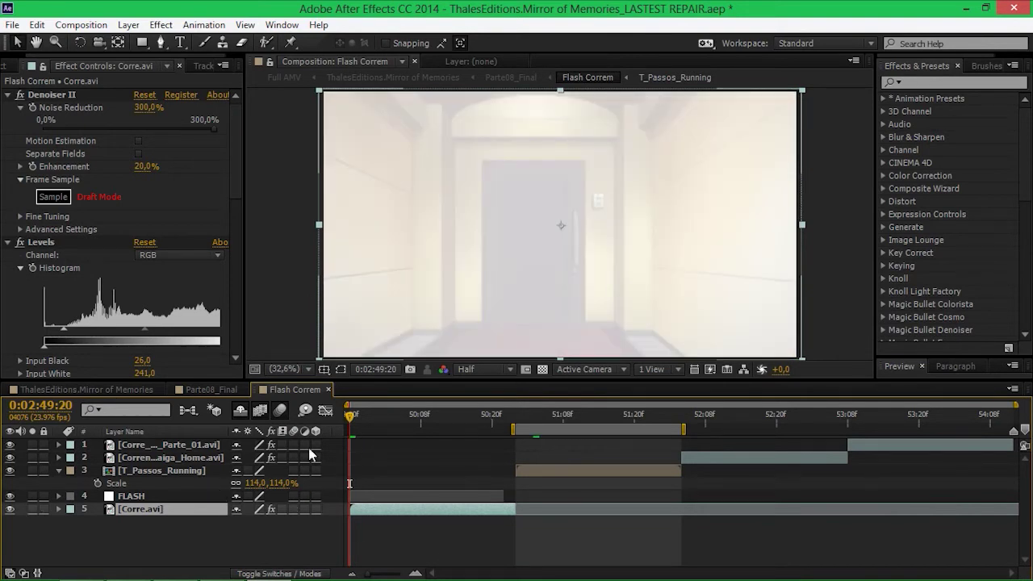
pyautogui.click(32, 510)
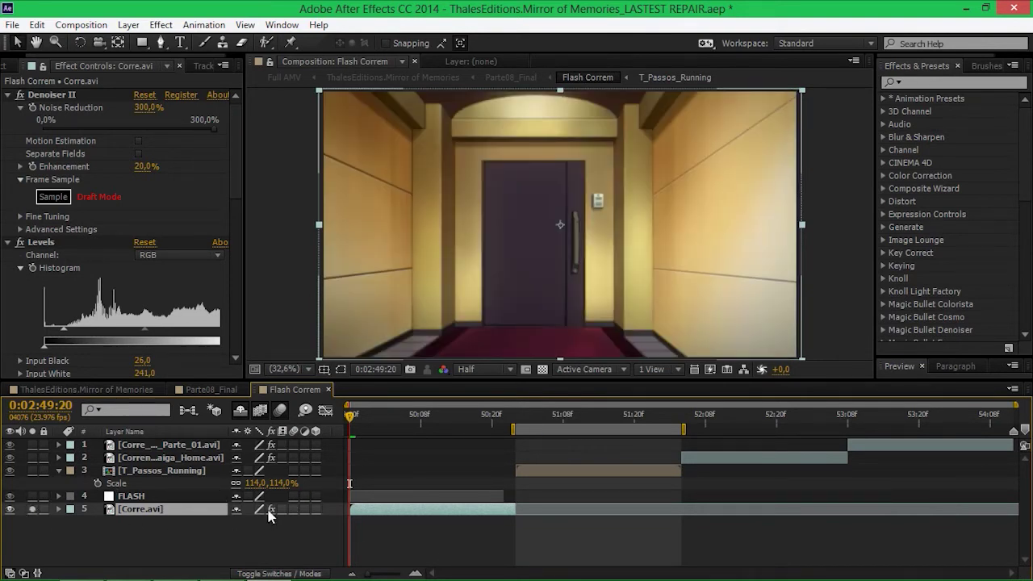
pyautogui.click(473, 416)
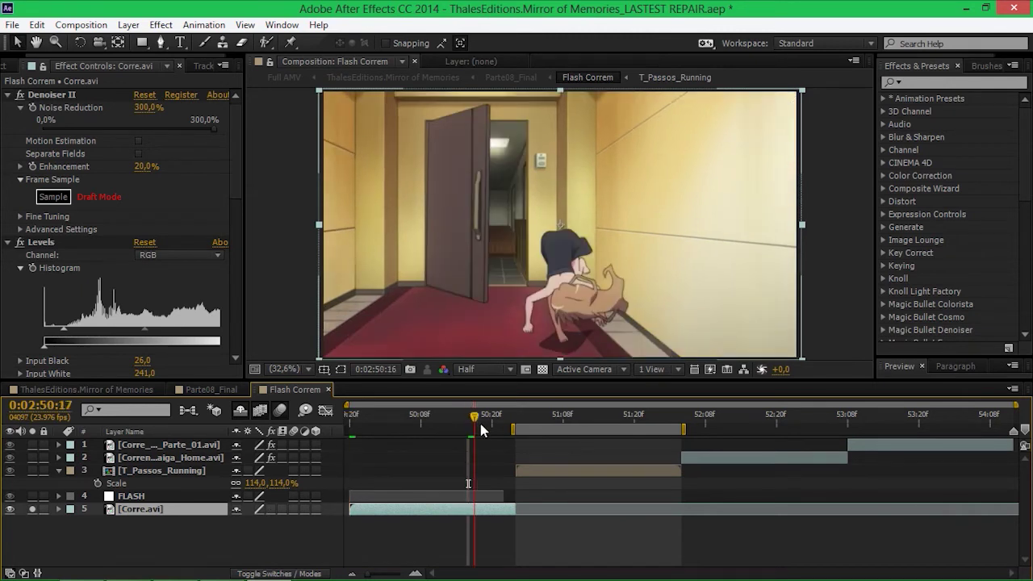
pyautogui.moveTo(482, 430); pyautogui.dragTo(431, 423)
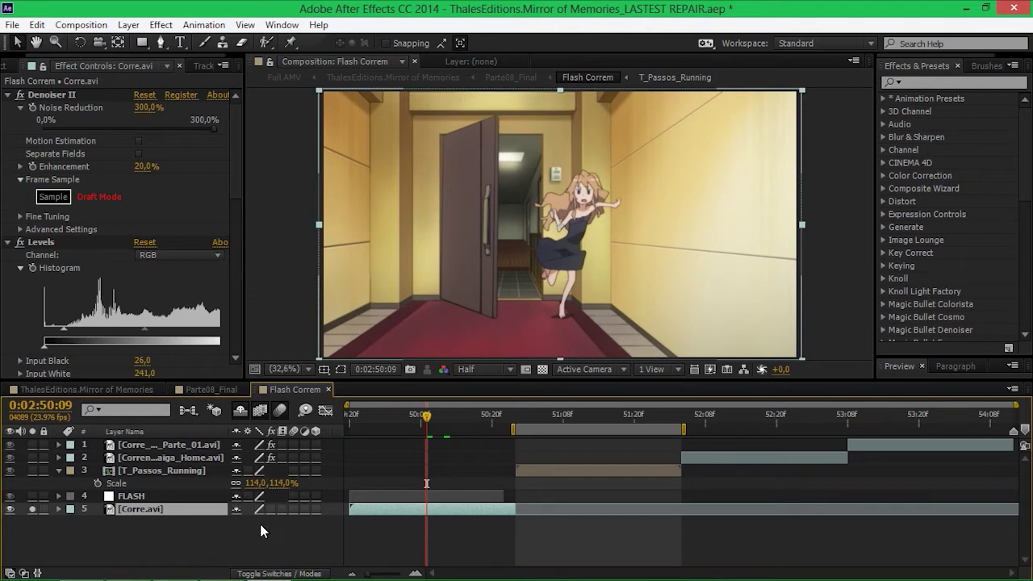
# Compare Corre.avi with its effects on and off at 0:02:50:09, leaving effects enabled and Solo off
pyautogui.click(32, 509)
pyautogui.click(32, 509)
pyautogui.click(272, 509)
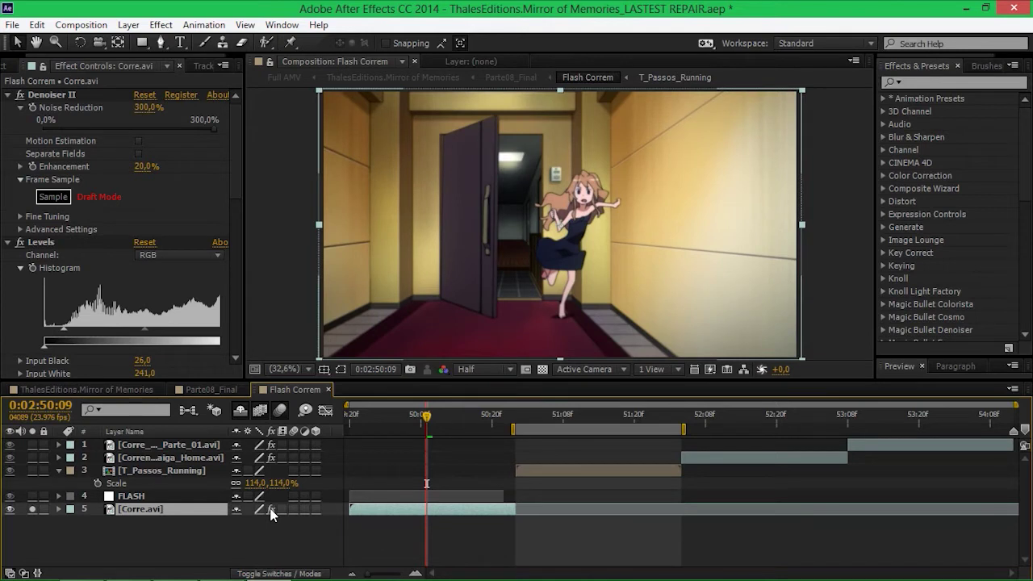
pyautogui.click(272, 509)
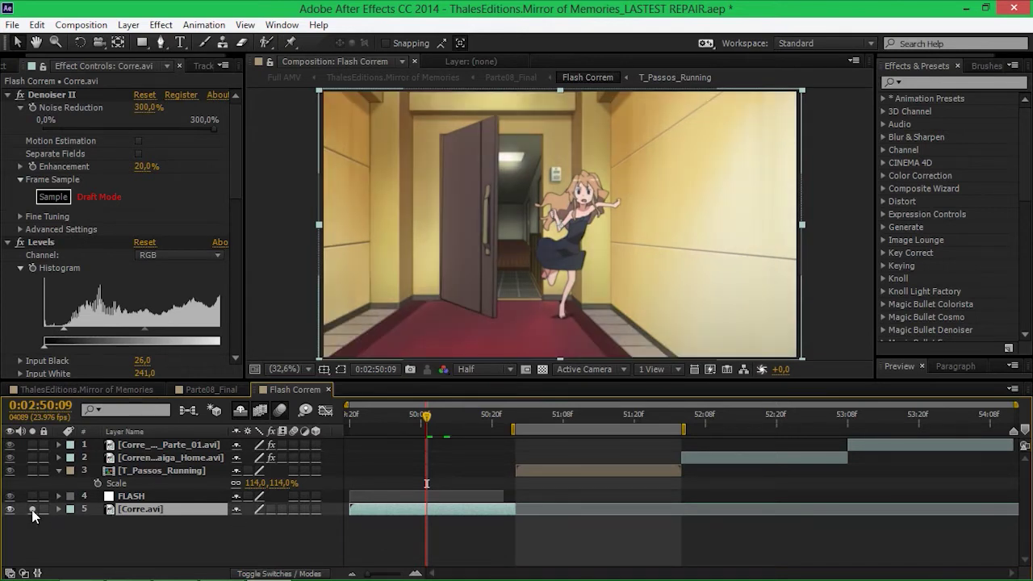
pyautogui.click(33, 510)
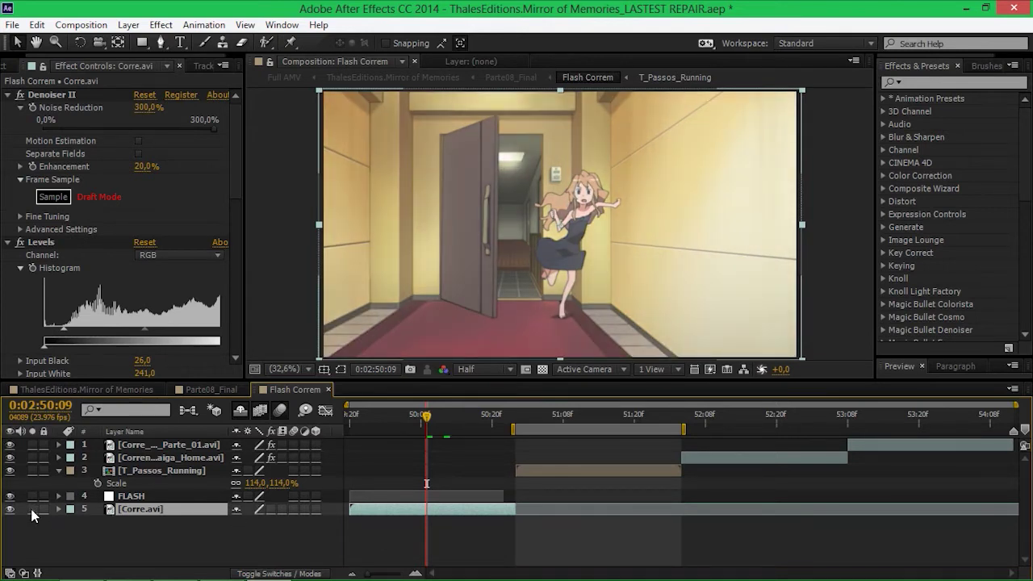
pyautogui.click(273, 508)
# Open the T_Passos_Running composition, scrub through its Corre.avi layer with its effects displayed, and close the composition
pyautogui.click(522, 415)
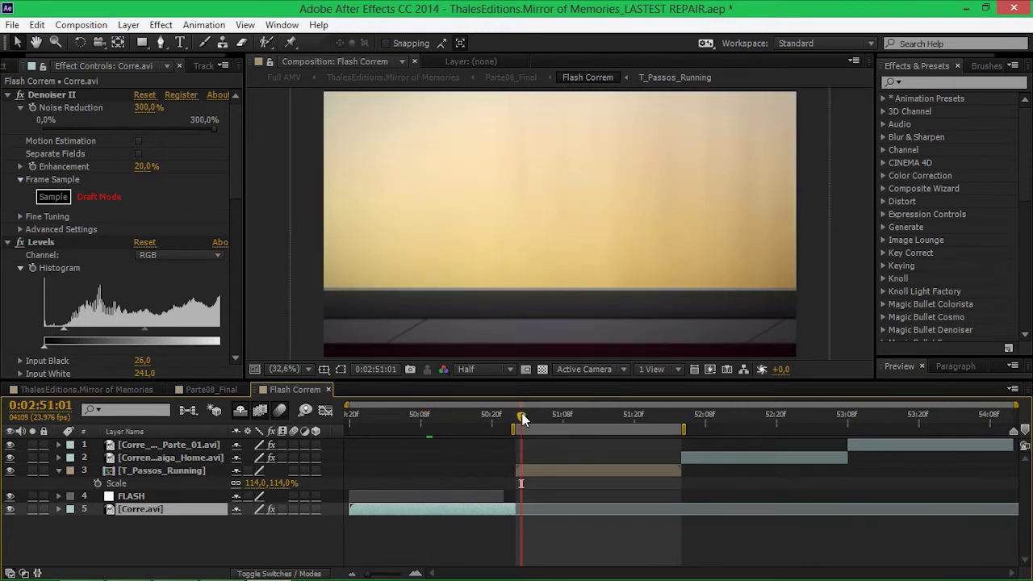
pyautogui.click(550, 470)
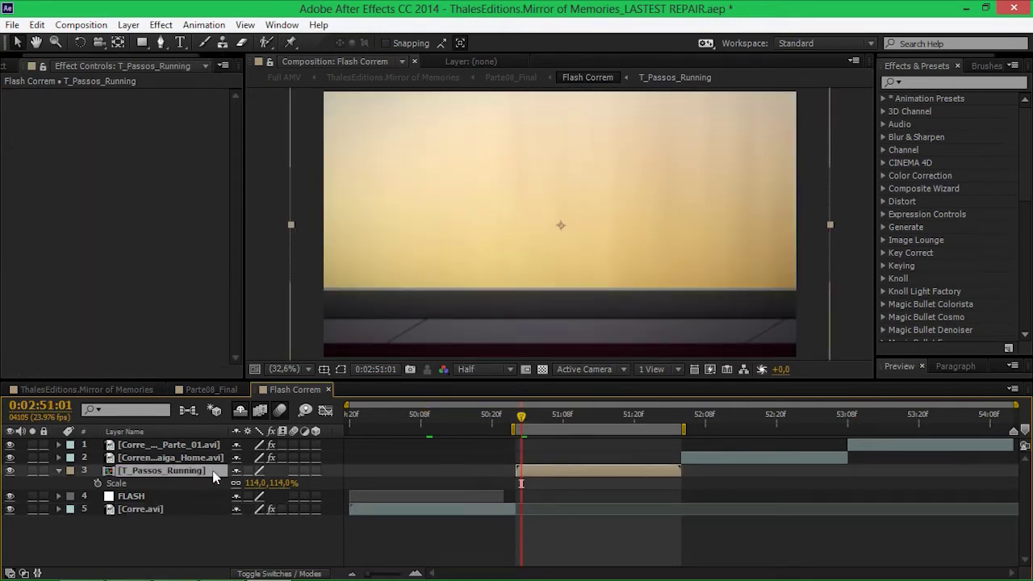
pyautogui.doubleClick(162, 471)
pyautogui.click(167, 445)
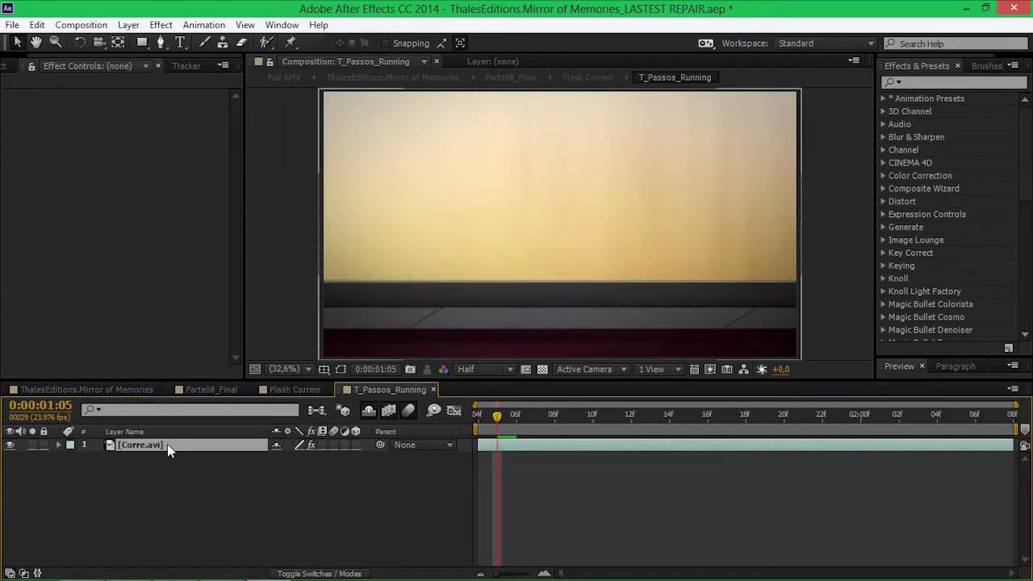
pyautogui.moveTo(499, 417); pyautogui.dragTo(593, 420)
pyautogui.press('Home')
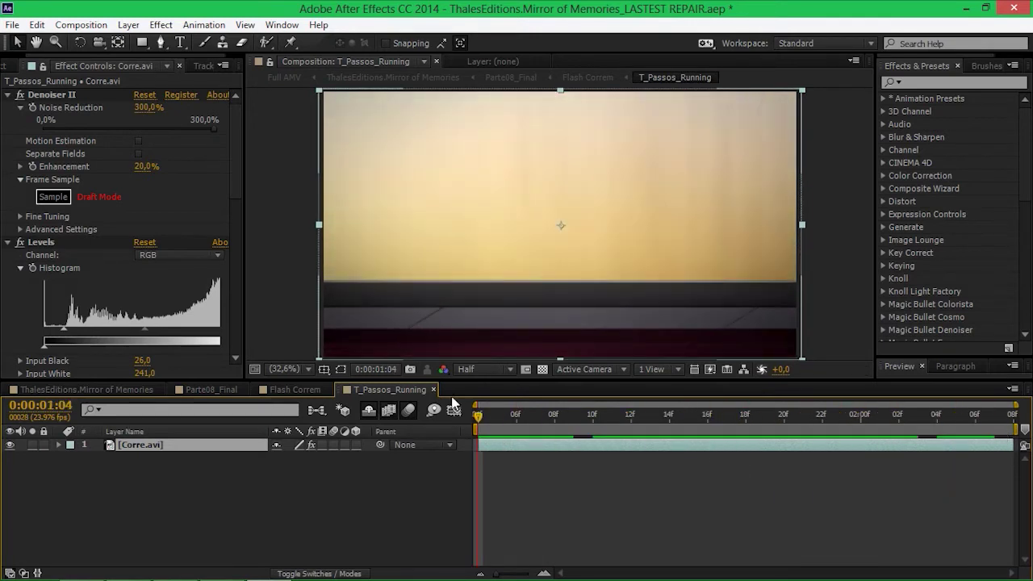
pyautogui.click(435, 389)
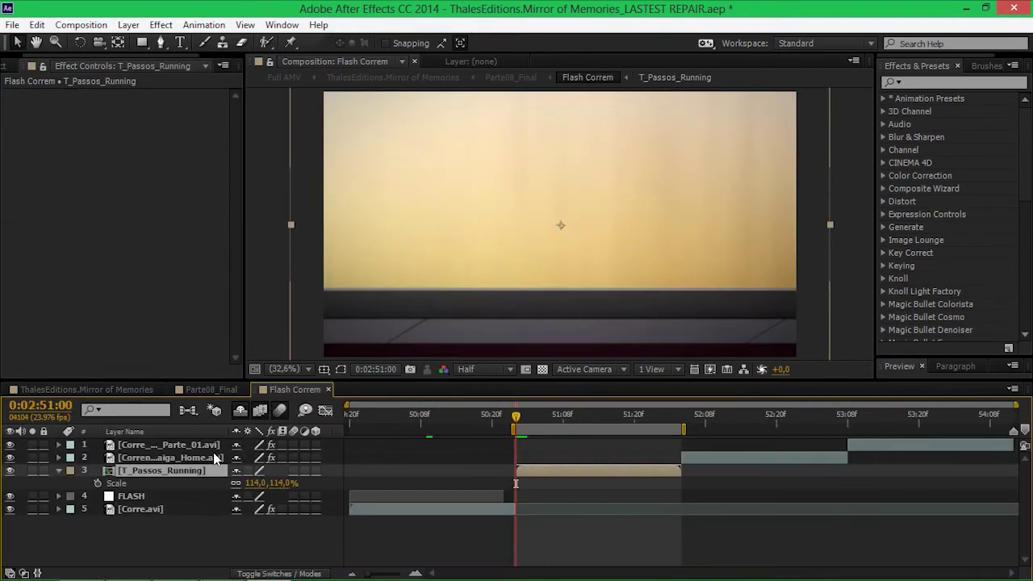
# Open the T_Passos_Running layer in its own viewer at 0:02:51:22 and examine Track Point 1 up close
pyautogui.moveTo(536, 417); pyautogui.dragTo(649, 422)
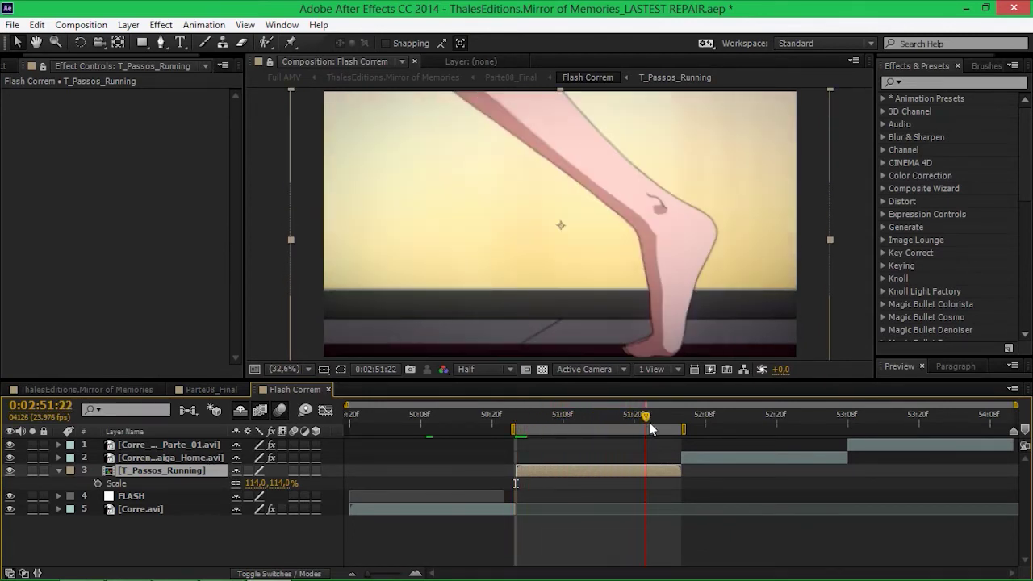
pyautogui.rightClick(203, 472)
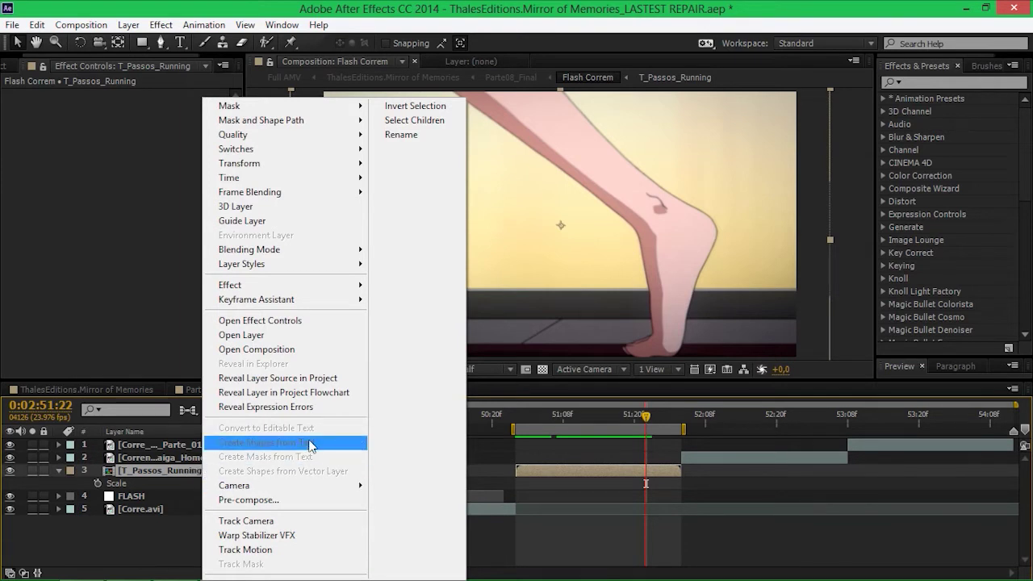
pyautogui.click(293, 335)
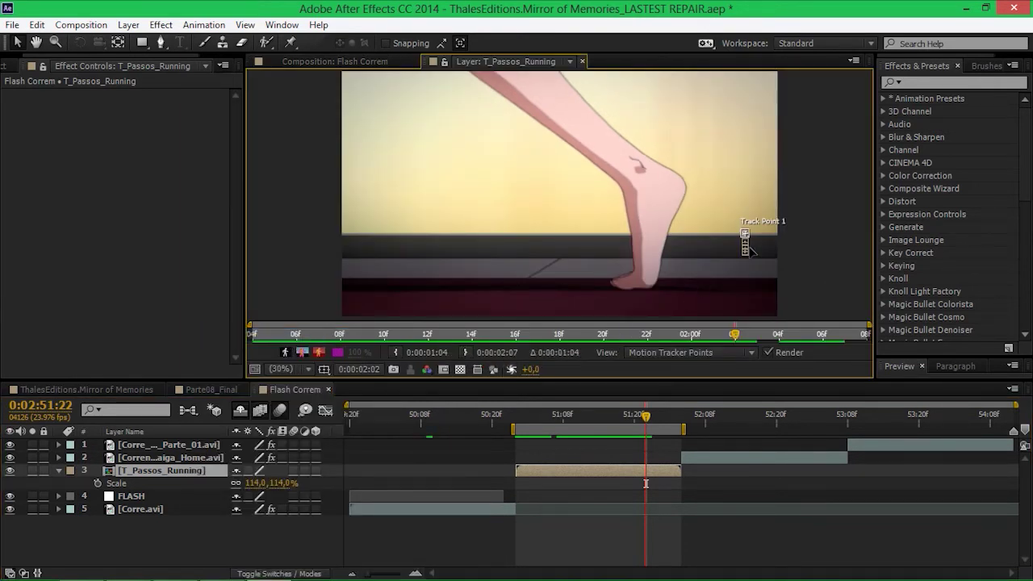
pyautogui.scroll(6, 749, 250)
pyautogui.moveTo(625, 226); pyautogui.dragTo(382, 204)
pyautogui.press('v')
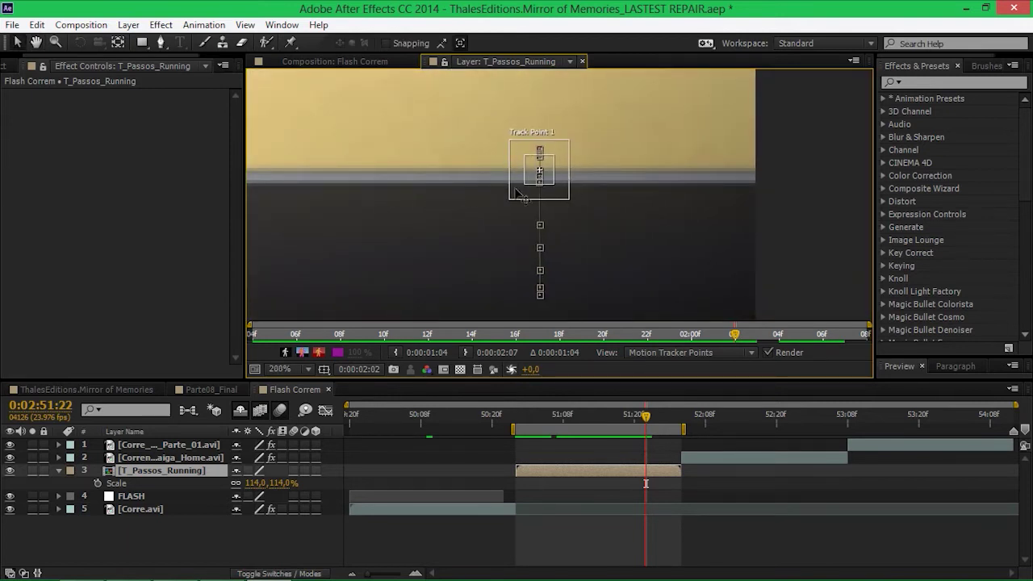
# Review the Tracker's stabilization settings for T_Passos_Running, then close the layer view to return to the Flash Correm composition
pyautogui.click(203, 64)
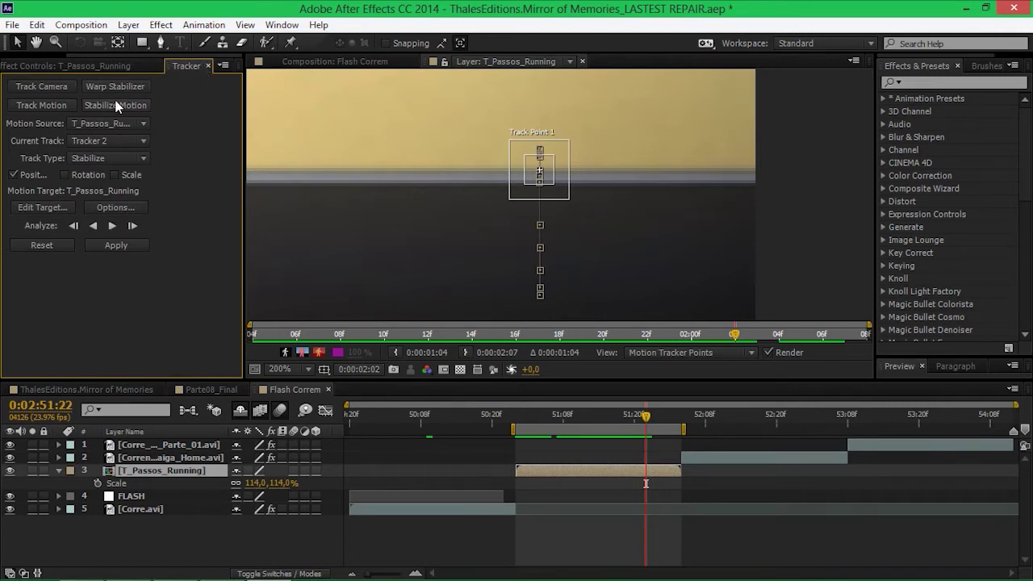
pyautogui.click(155, 66)
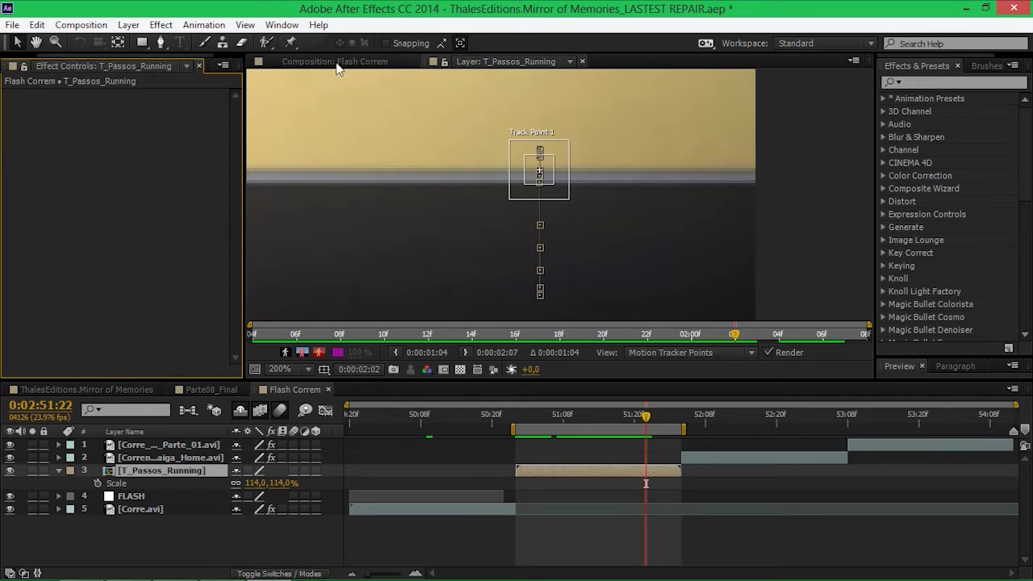
pyautogui.click(512, 64)
pyautogui.click(494, 146)
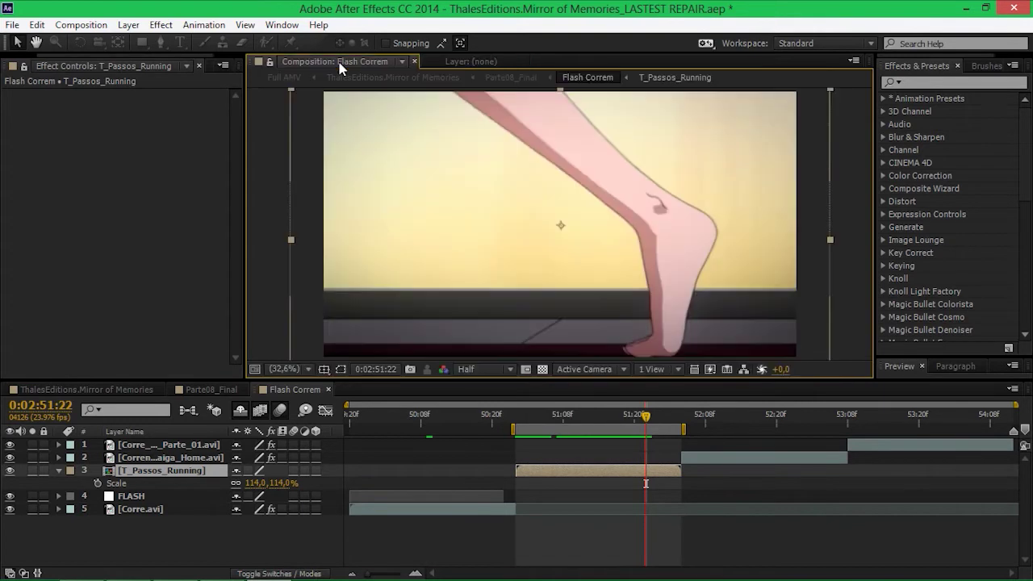
# Compare the Correndo_Taiga_Home.avi layer with its effects off and on at 0:02:52:06, leaving them enabled
pyautogui.click(693, 428)
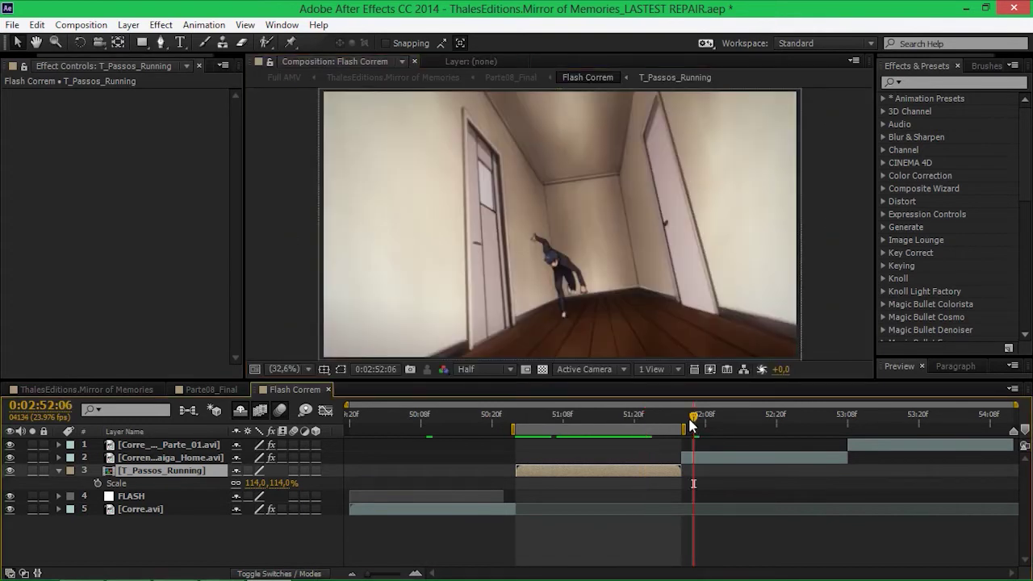
pyautogui.click(723, 456)
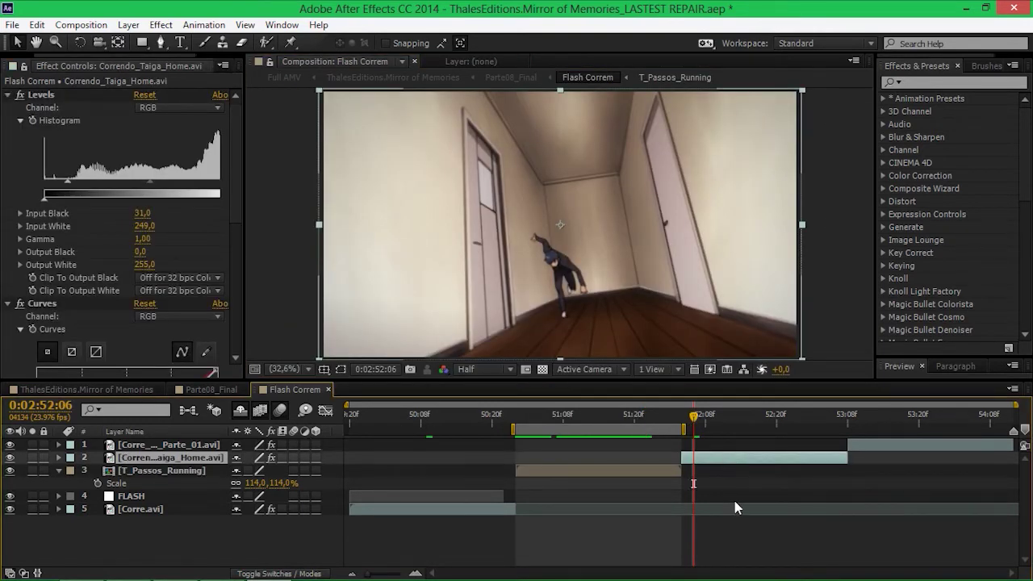
pyautogui.click(271, 458)
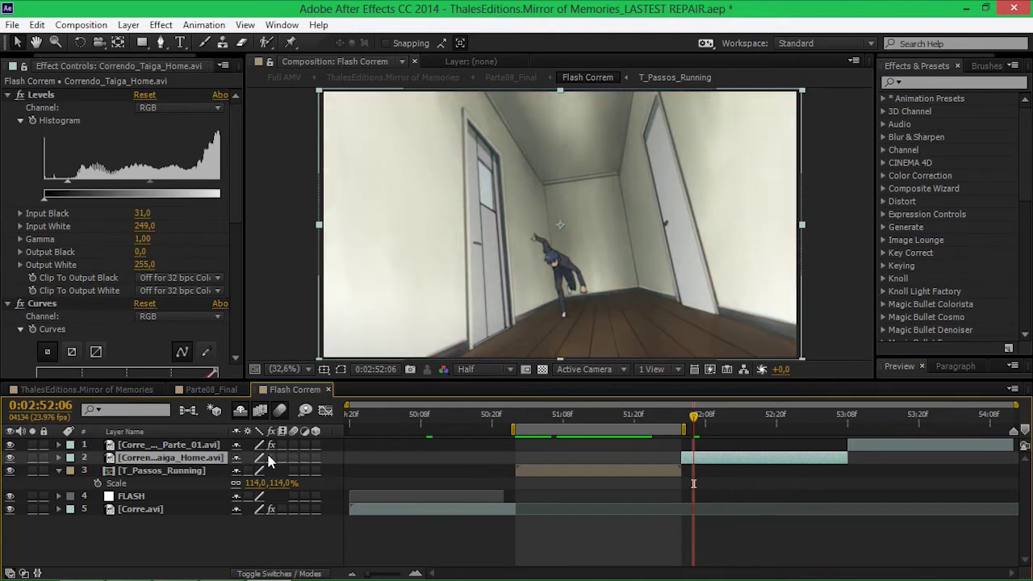
pyautogui.click(271, 458)
pyautogui.click(271, 458)
pyautogui.click(271, 458)
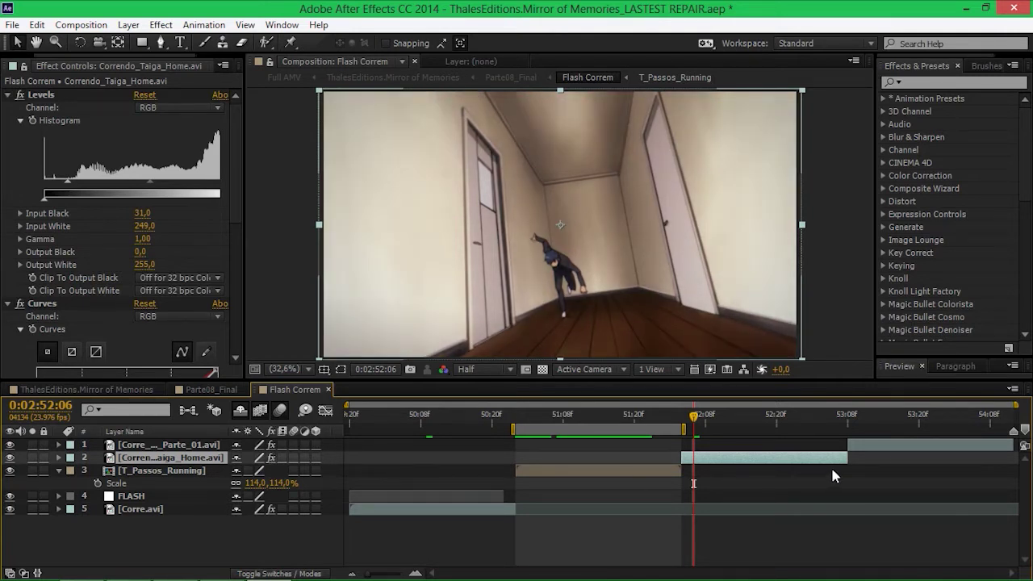
# Compare Corre_ep24_Parte_01.avi with its effects off and on at 0:02:53:08, leaving them enabled, and view the frame at 0:02:53:19
pyautogui.click(848, 416)
pyautogui.click(880, 446)
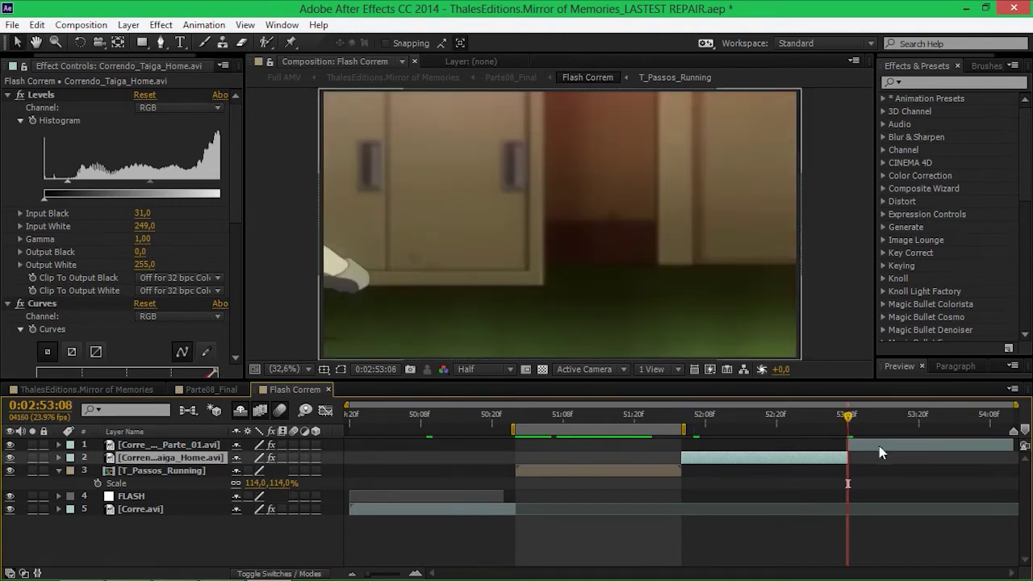
pyautogui.click(272, 444)
pyautogui.click(272, 444)
pyautogui.click(272, 445)
pyautogui.click(273, 444)
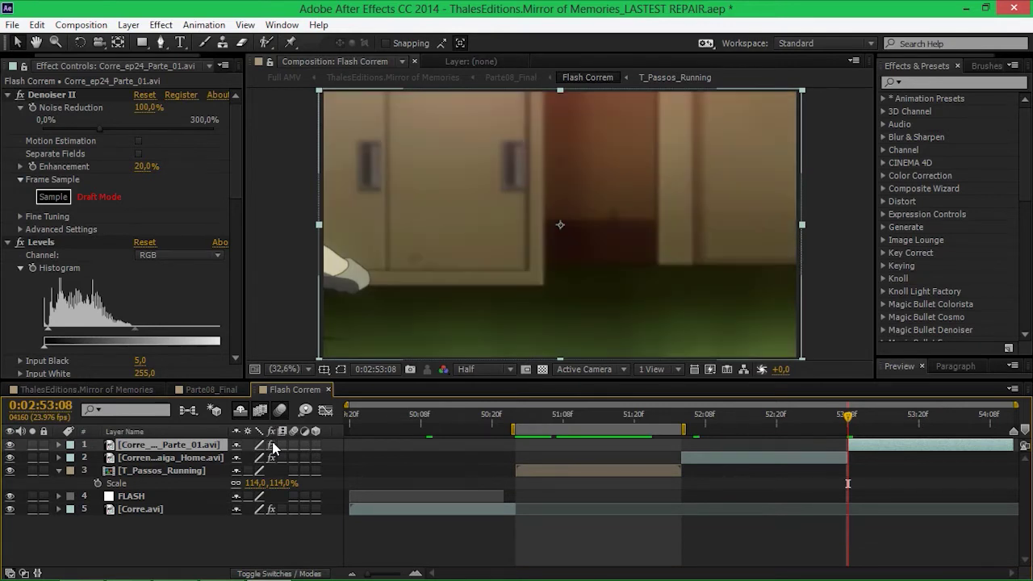
pyautogui.click(913, 432)
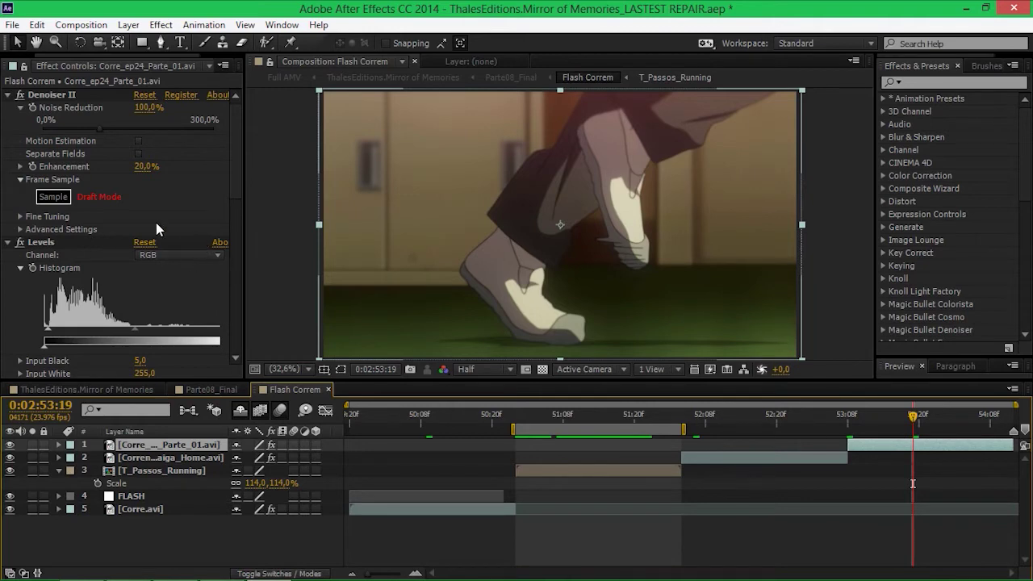
# Review the remaining effects on Corre_ep24_Parte_01.avi, close Flash Correm, and open the Vejo_Espelho composition at 0:02:56:13
pyautogui.scroll(-10, 155, 223)
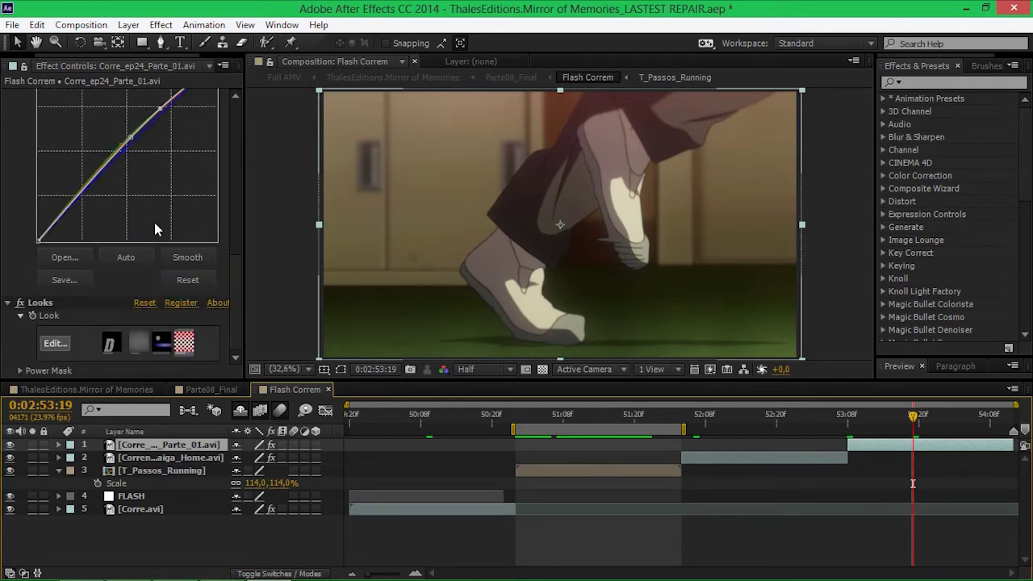
pyautogui.click(329, 390)
pyautogui.click(424, 412)
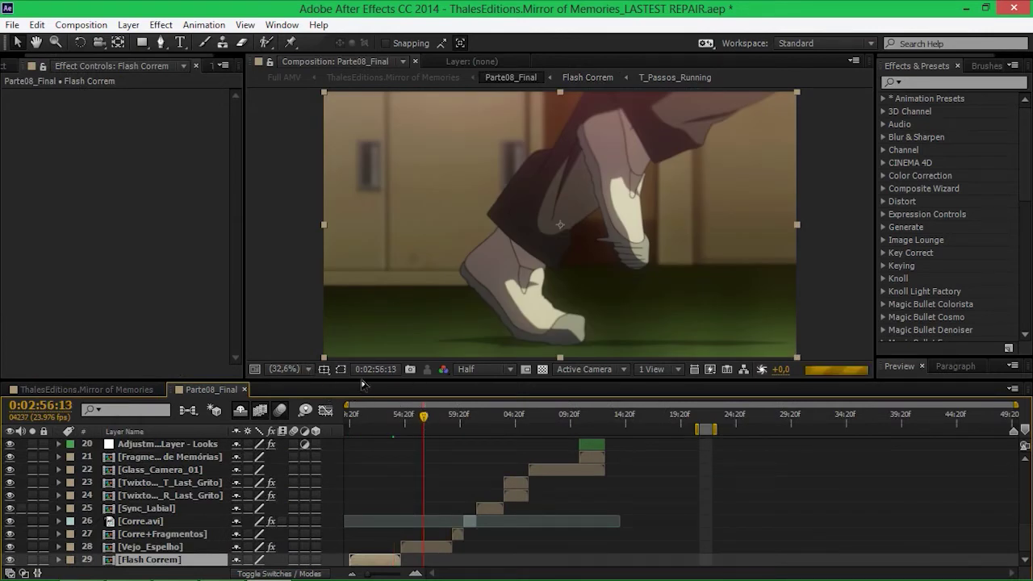
pyautogui.click(408, 550)
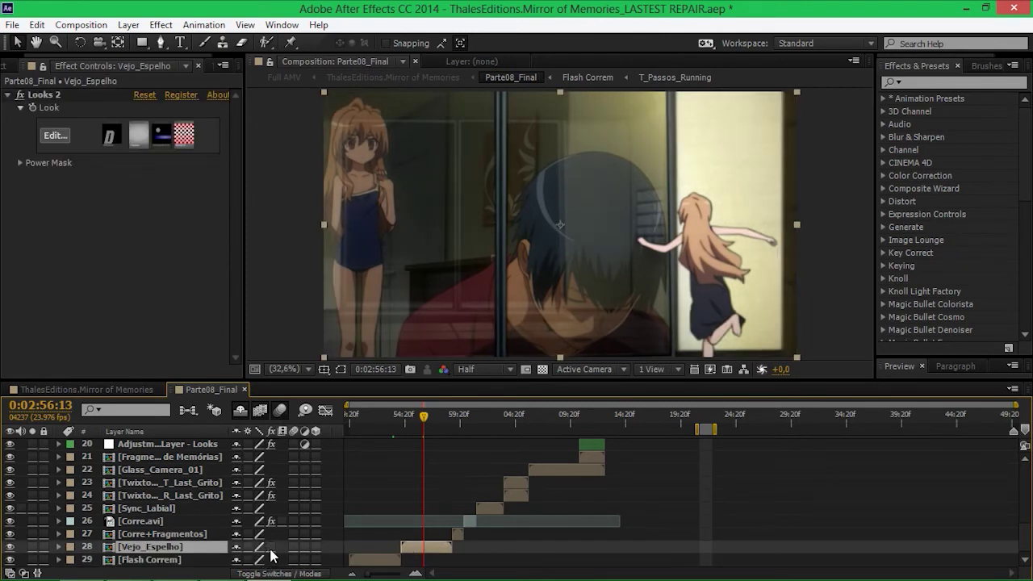
pyautogui.doubleClick(434, 551)
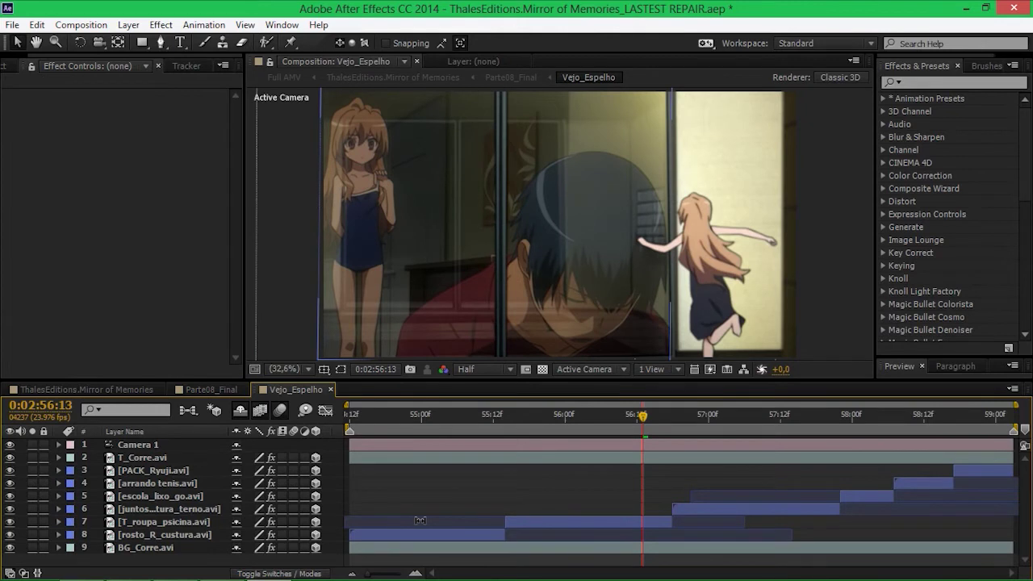
# Solo the BG_Corre.avi layer and compare it with its effects off and on, leaving the effects enabled and the layer soloed
pyautogui.click(173, 548)
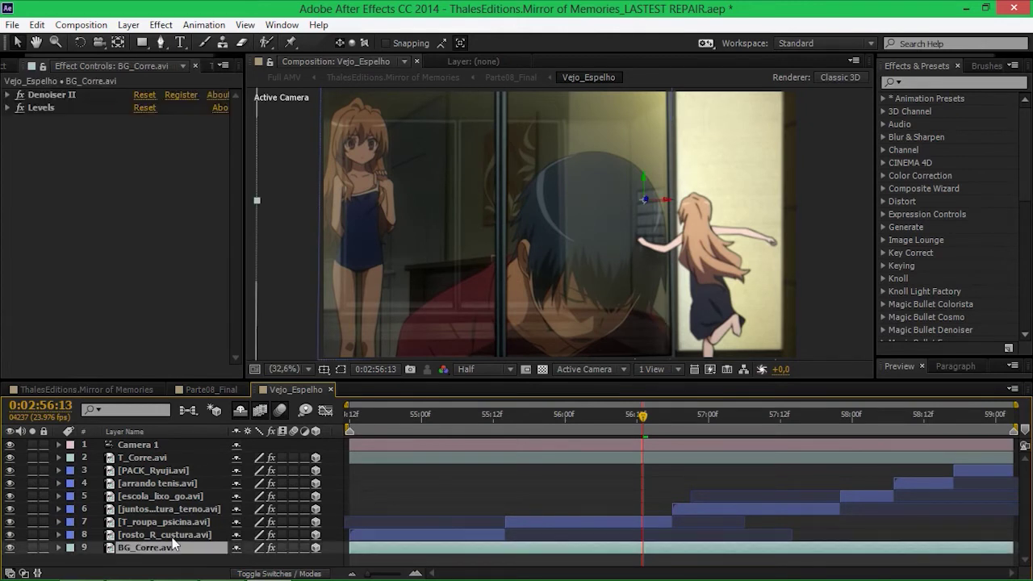
pyautogui.click(32, 548)
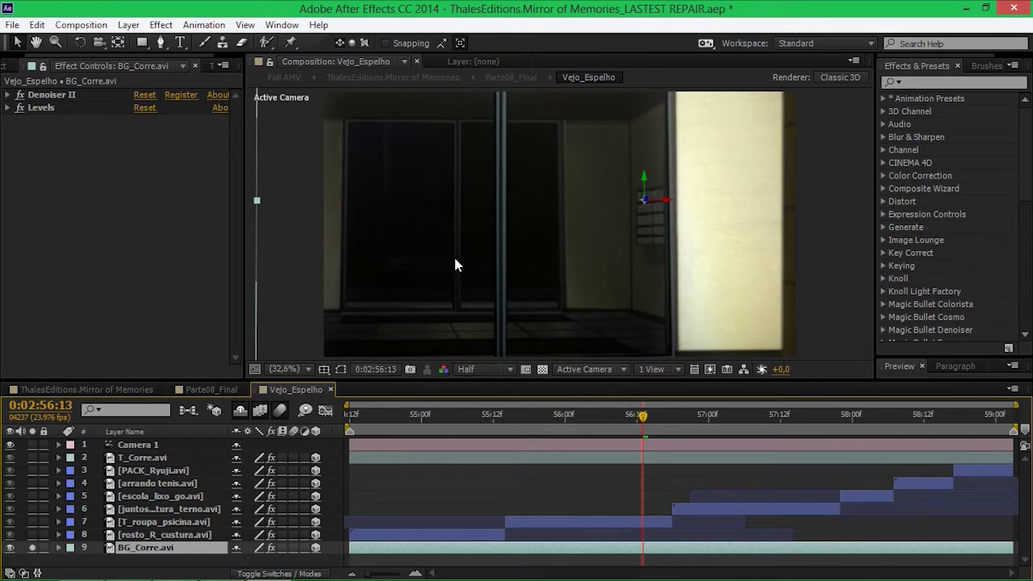
pyautogui.click(272, 548)
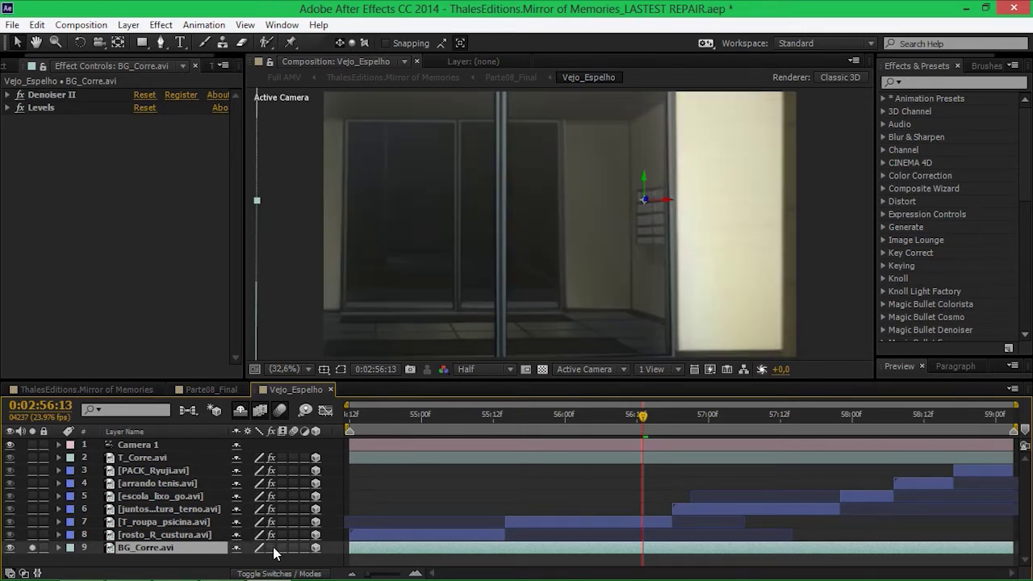
pyautogui.click(274, 549)
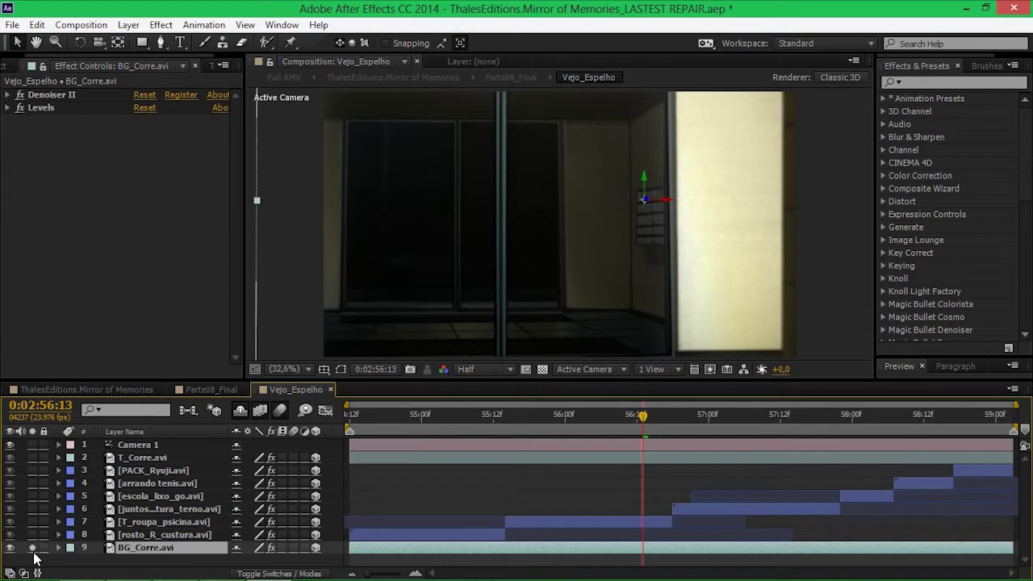
pyautogui.click(32, 548)
pyautogui.click(32, 548)
# Reveal Camera 1's keyframes, scrub through the camera move over the soloed background to 0:02:58:15, and collapse the keyframes
pyautogui.click(161, 536)
pyautogui.moveTo(371, 418); pyautogui.dragTo(351, 426)
pyautogui.press('space')
pyautogui.click(162, 445)
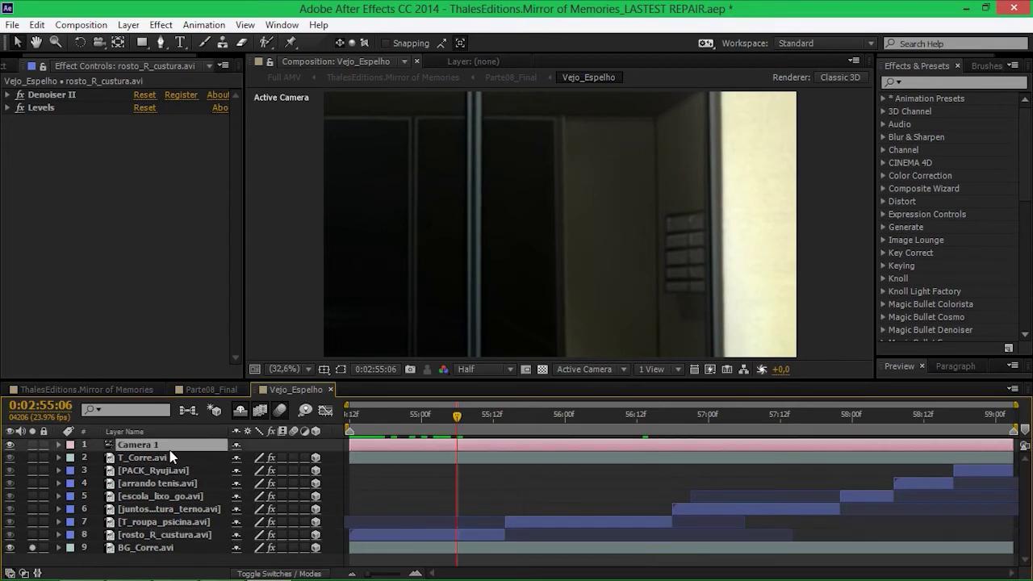
pyautogui.press('u')
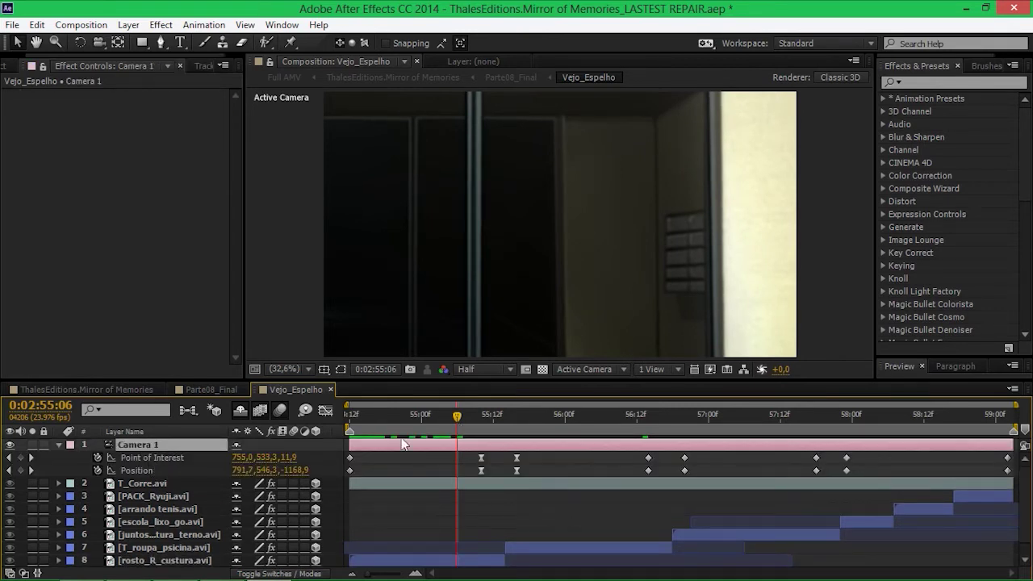
pyautogui.moveTo(462, 419); pyautogui.dragTo(944, 452)
pyautogui.press('u')
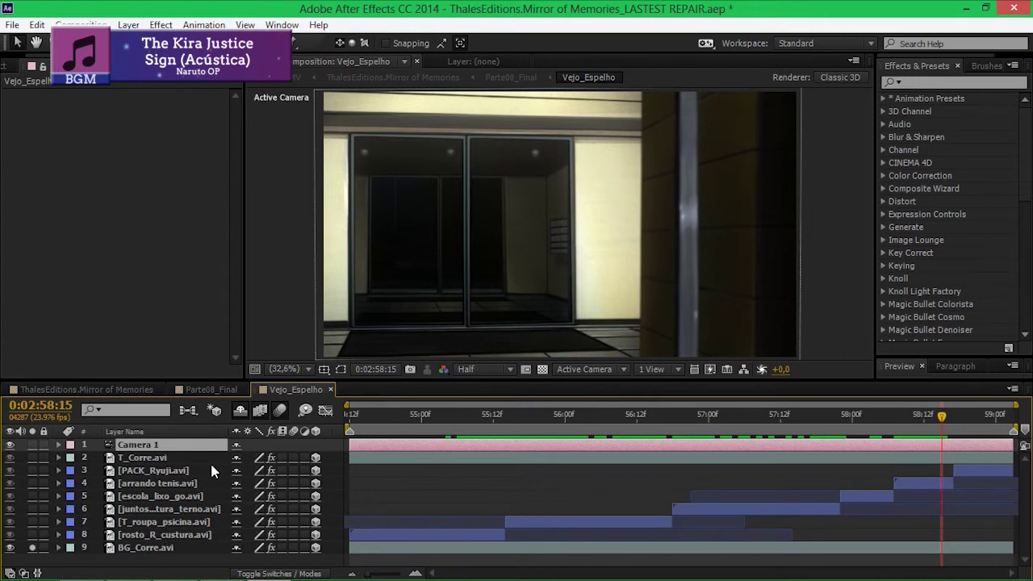
# Solo rosto_R_custura.avi together with BG_Corre.avi at 0:02:54:20 and compare the face layer with its effects off and on
pyautogui.click(397, 418)
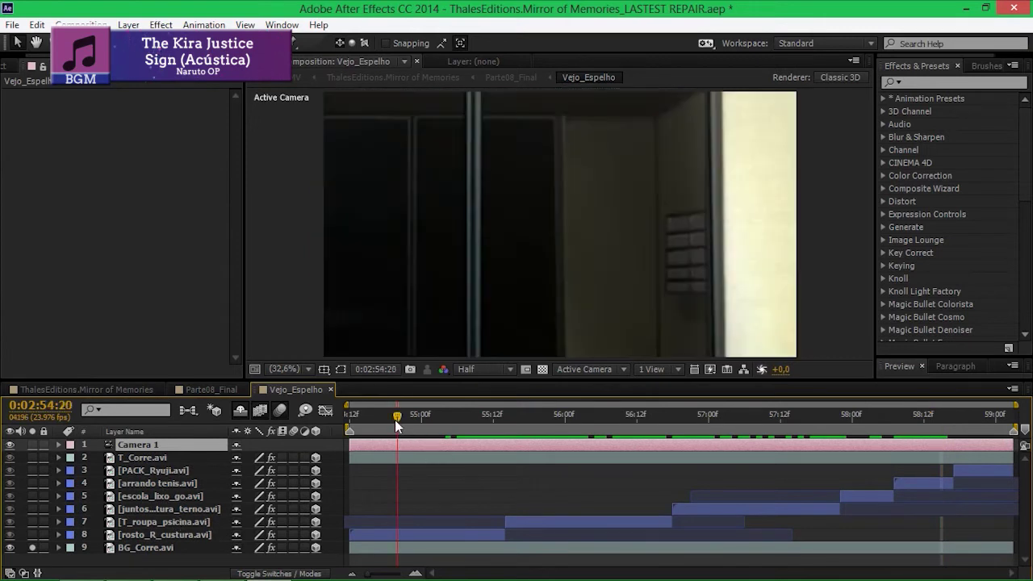
pyautogui.click(206, 535)
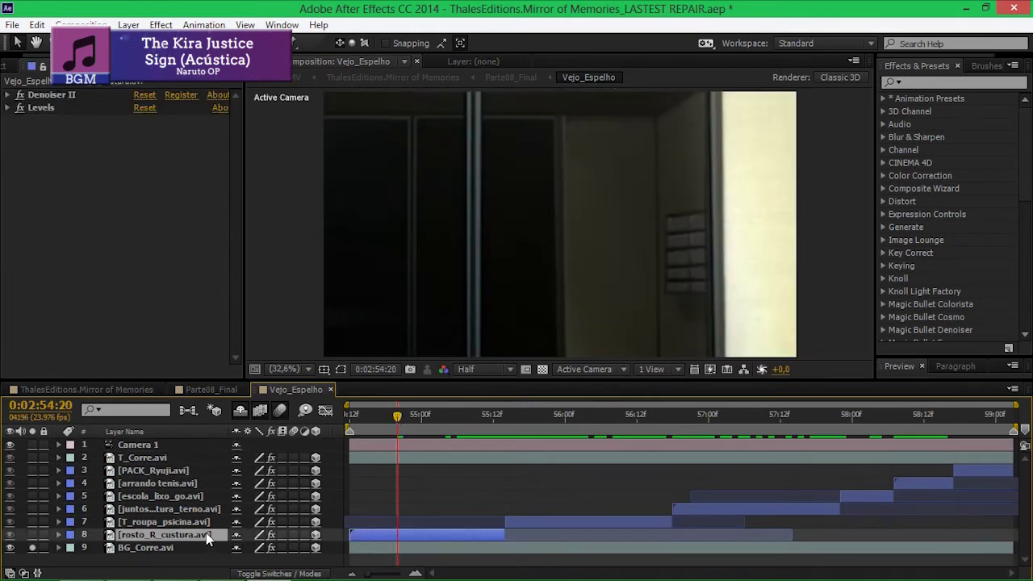
pyautogui.keyDown('alt'); pyautogui.click(32, 535); pyautogui.keyUp('alt')
pyautogui.click(33, 548)
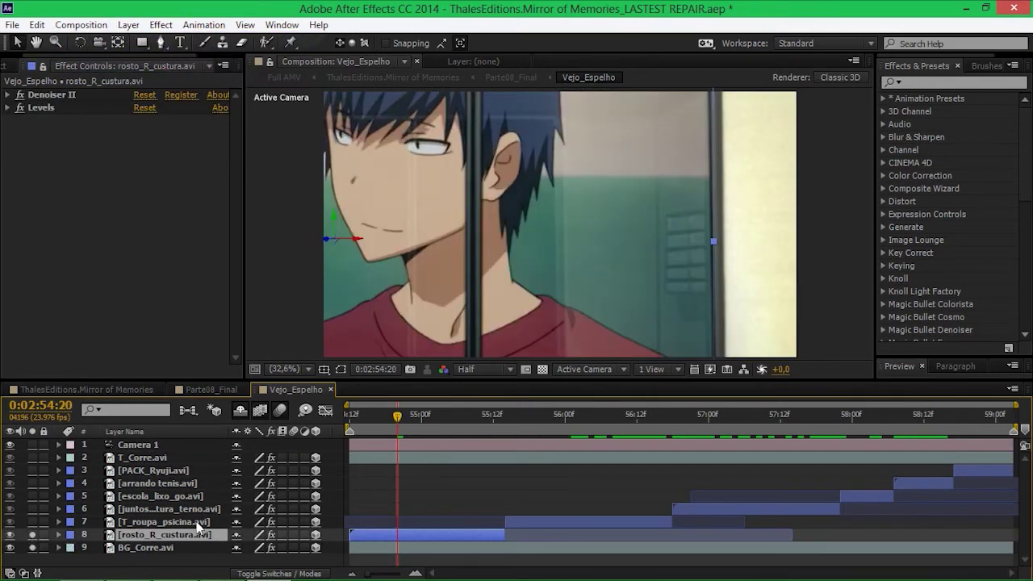
pyautogui.click(271, 535)
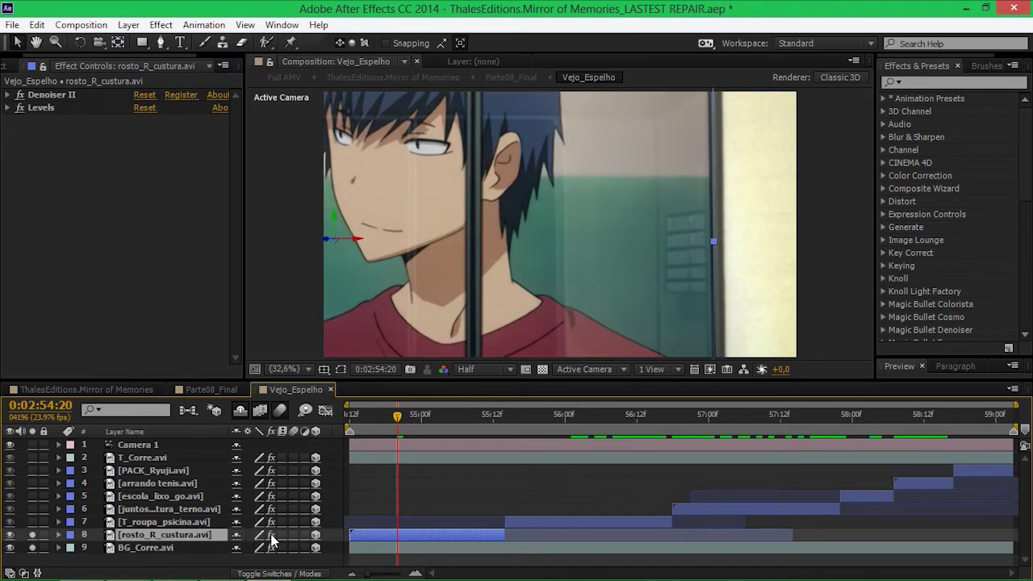
# Check the layers' blending modes and the rosto_R_custura.avi bounds in the viewer, and take that layer out of solo
pyautogui.click(284, 574)
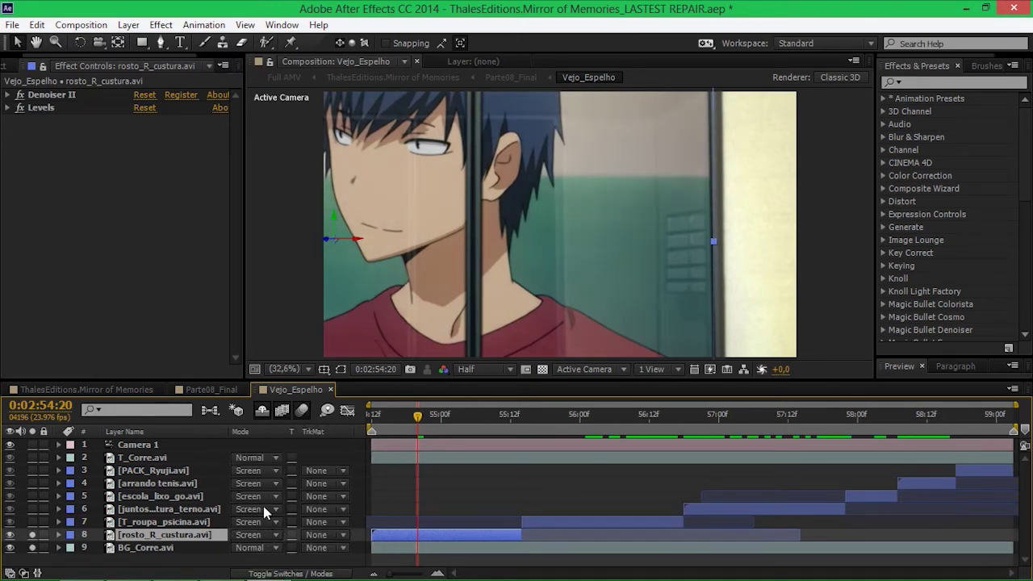
pyautogui.click(271, 574)
pyautogui.scroll(-1, 439, 240)
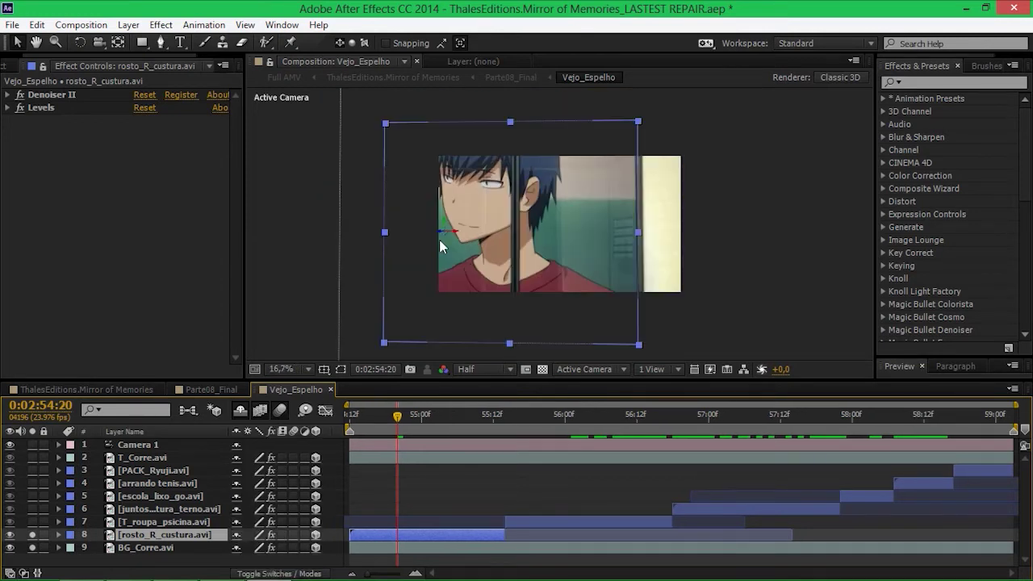
pyautogui.scroll(1, 440, 240)
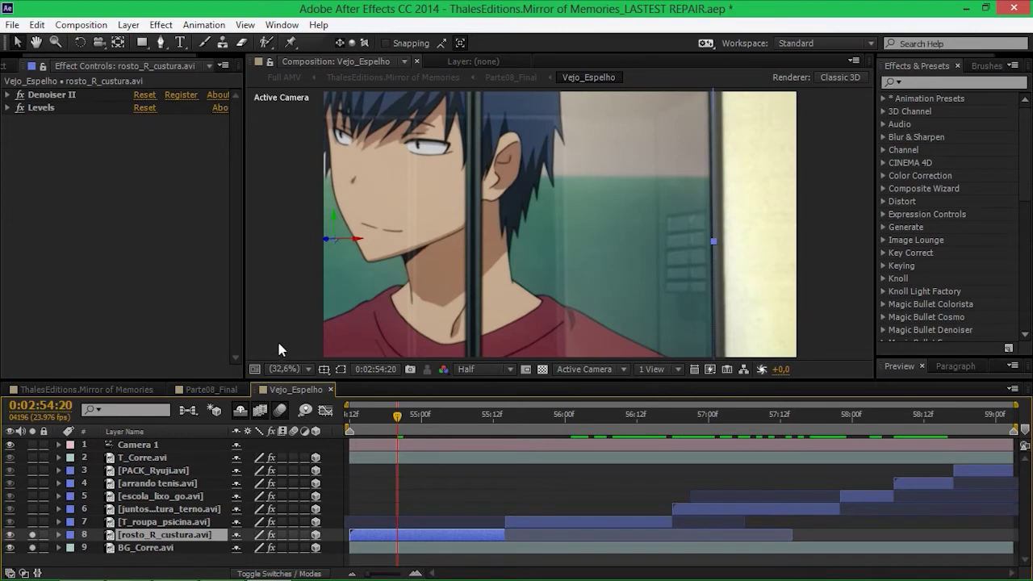
pyautogui.click(33, 535)
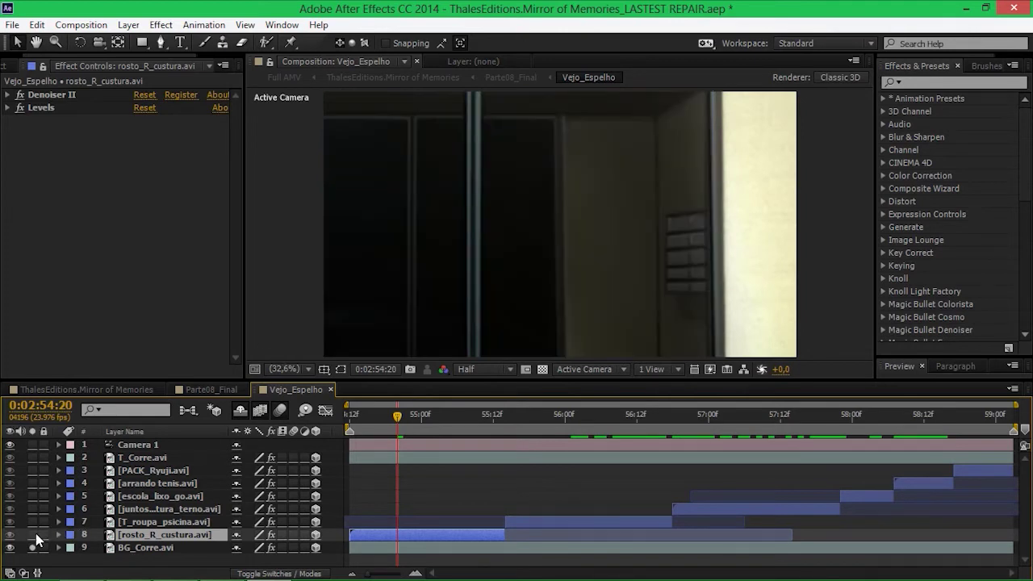
# Solo T_Corre.avi with the background, reveal its keyframed properties, and examine its Puppet pins at 0:02:54:20
pyautogui.click(147, 459)
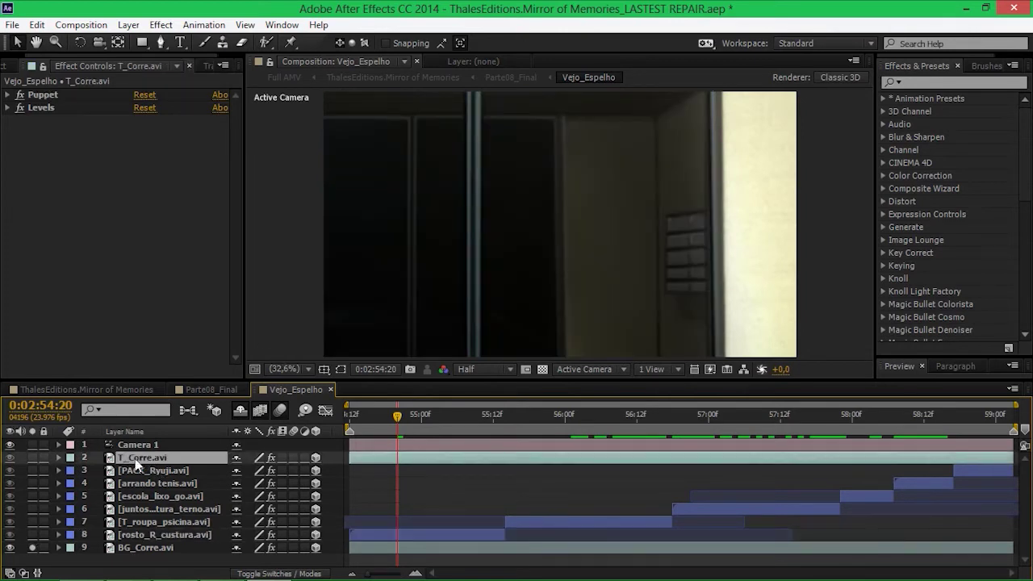
pyautogui.click(32, 457)
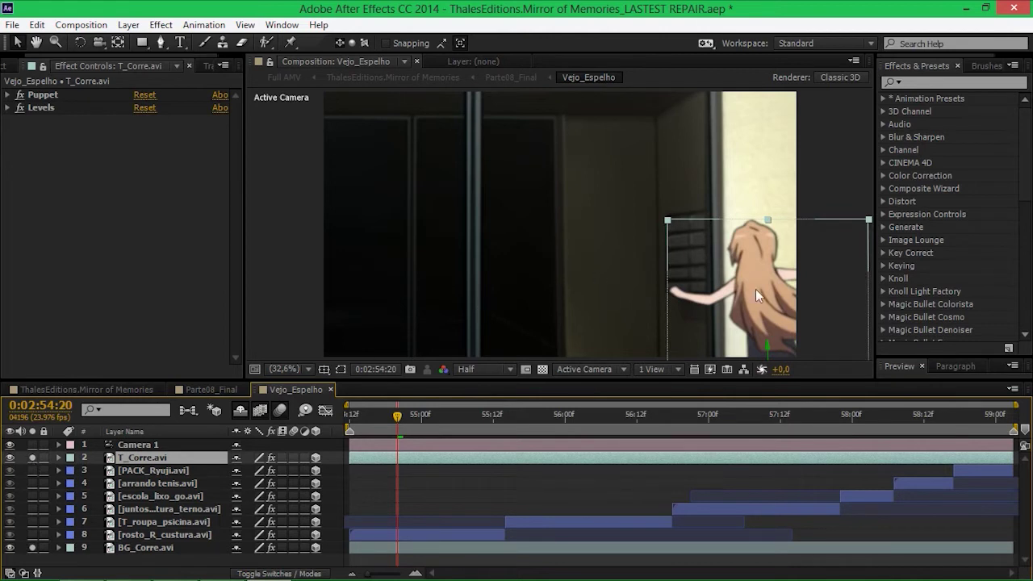
pyautogui.press('u')
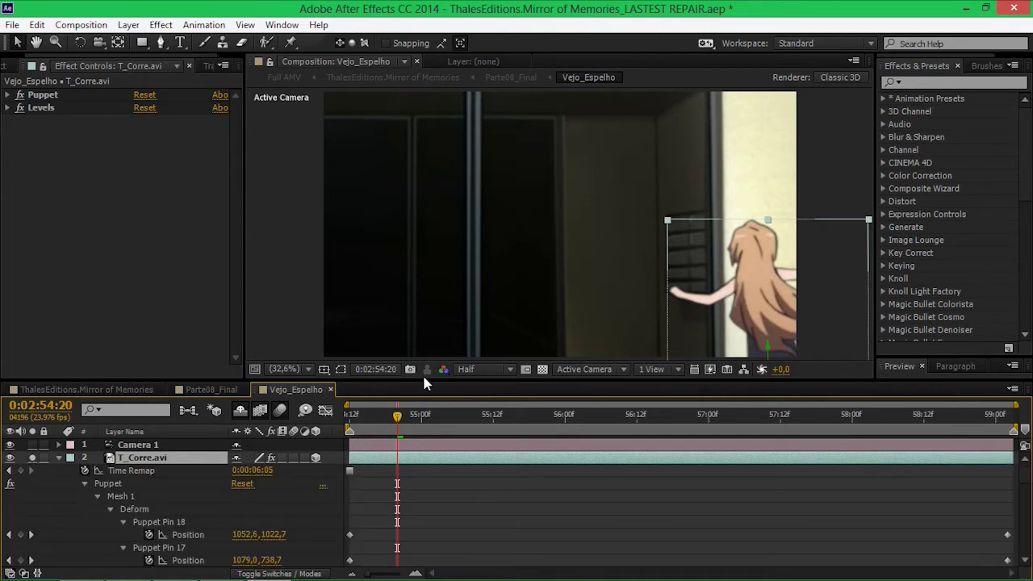
pyautogui.click(179, 522)
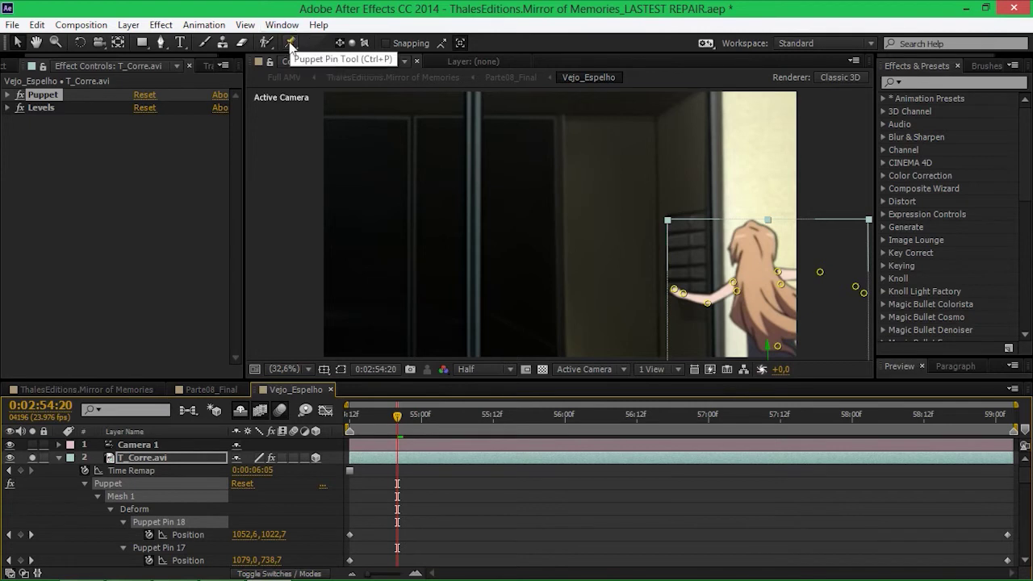
pyautogui.moveTo(653, 195); pyautogui.dragTo(375, 85)
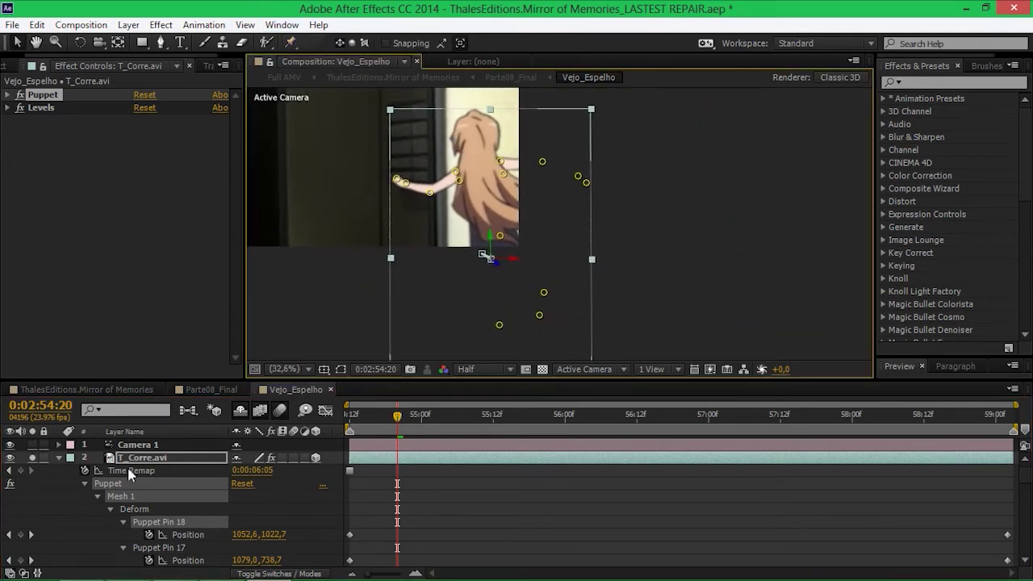
pyautogui.scroll(-6, 76, 462)
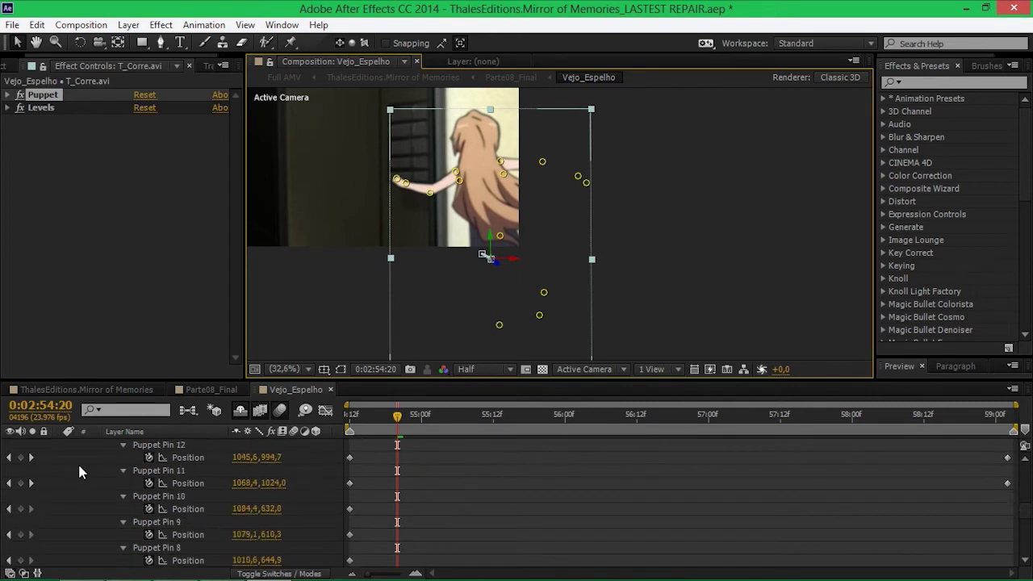
pyautogui.scroll(5, 77, 462)
# Scrub the puppet animation on T_Corre.avi, inspecting the arm pins up close at 0:02:57:12, and view the full frame at 0:02:57:15
pyautogui.moveTo(402, 416); pyautogui.dragTo(832, 415)
pyautogui.moveTo(448, 184); pyautogui.dragTo(502, 257)
pyautogui.scroll(5, 502, 257)
pyautogui.moveTo(420, 311); pyautogui.dragTo(646, 272)
pyautogui.moveTo(832, 422); pyautogui.dragTo(781, 416)
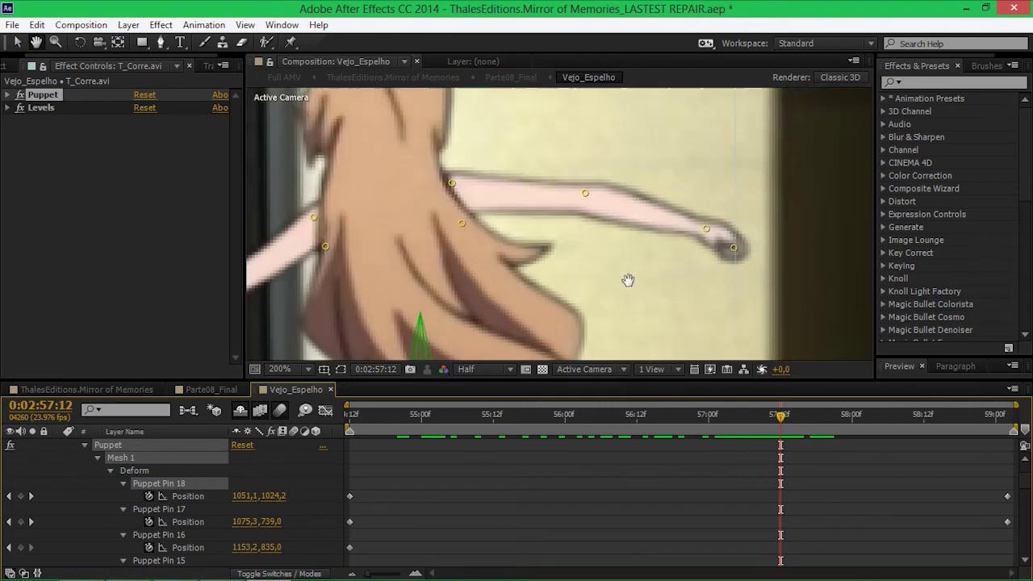
pyautogui.moveTo(628, 280); pyautogui.dragTo(740, 286)
pyautogui.moveTo(781, 417)
pyautogui.mouseDown()
pyautogui.moveTo(628, 420)
pyautogui.moveTo(892, 417)
pyautogui.moveTo(724, 416)
pyautogui.moveTo(798, 416)
pyautogui.mouseUp()
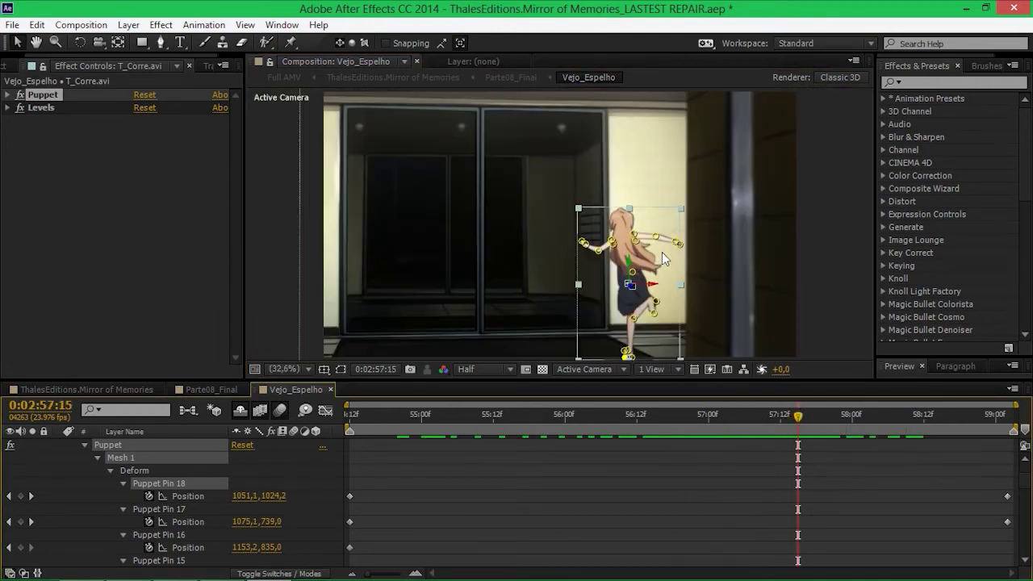
# Collapse the T_Corre.avi properties and take the layer out of solo
pyautogui.scroll(2, 113, 450)
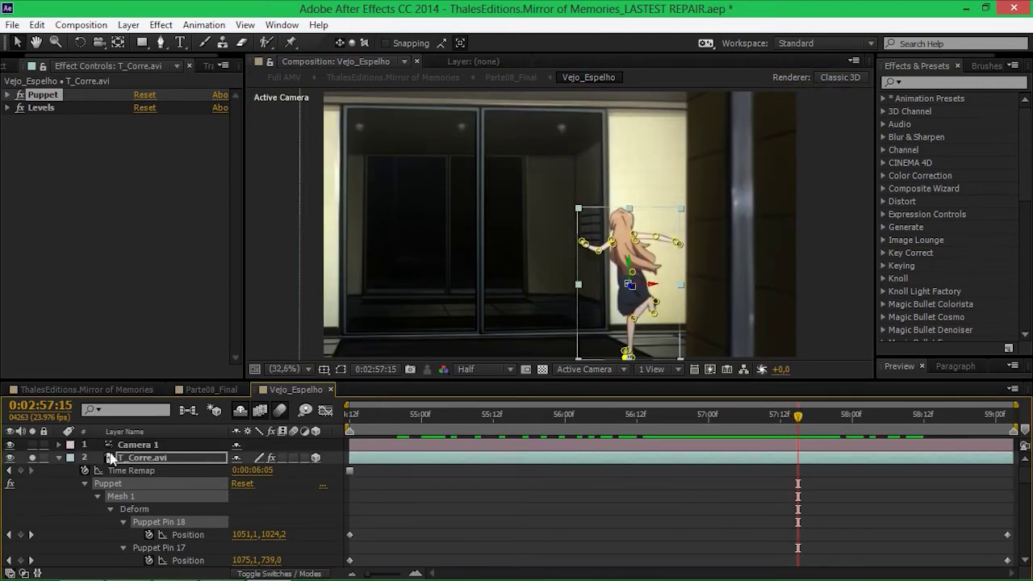
pyautogui.click(59, 458)
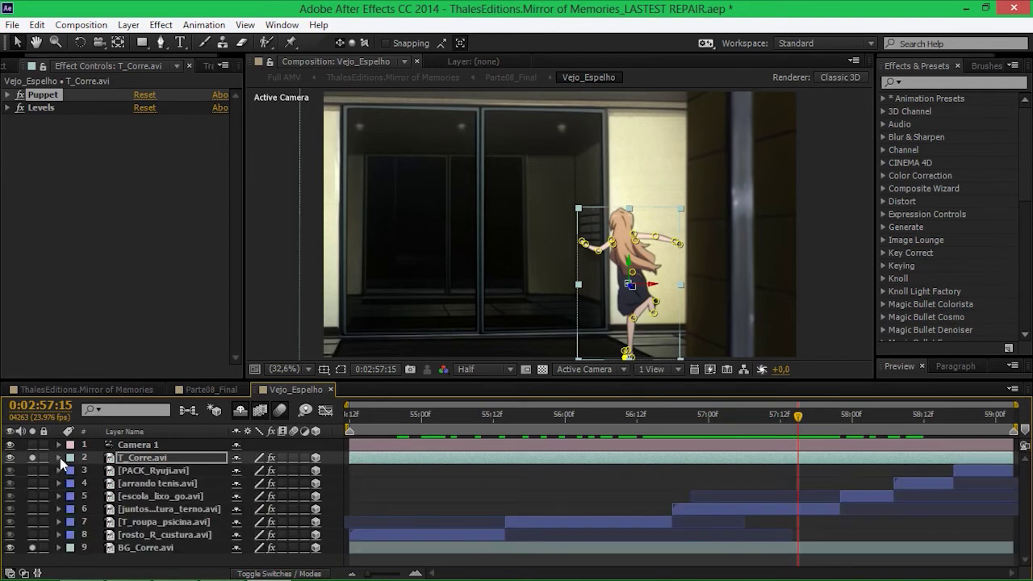
pyautogui.click(33, 457)
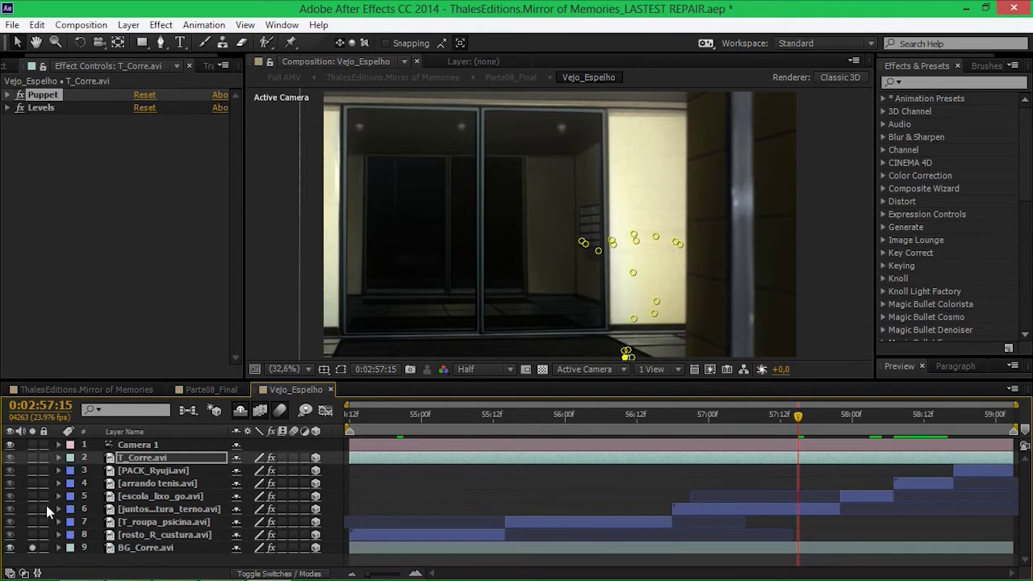
# Preview T_roupa_psicina.avi soloed at 0:02:55:19, clear the solos, and view the full composition at 0:02:56:21 and 0:02:58:00
pyautogui.click(535, 416)
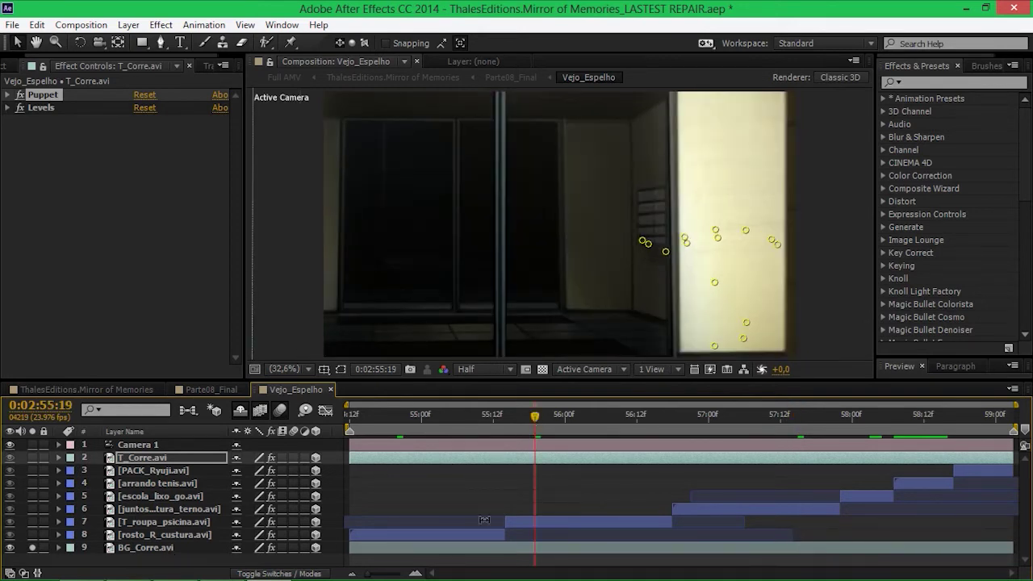
pyautogui.click(161, 522)
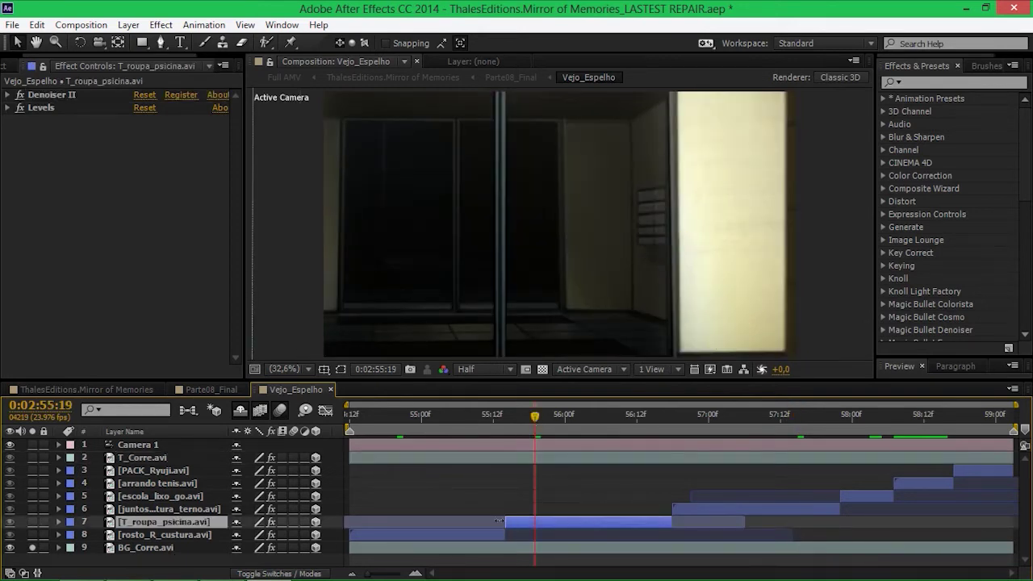
pyautogui.click(32, 522)
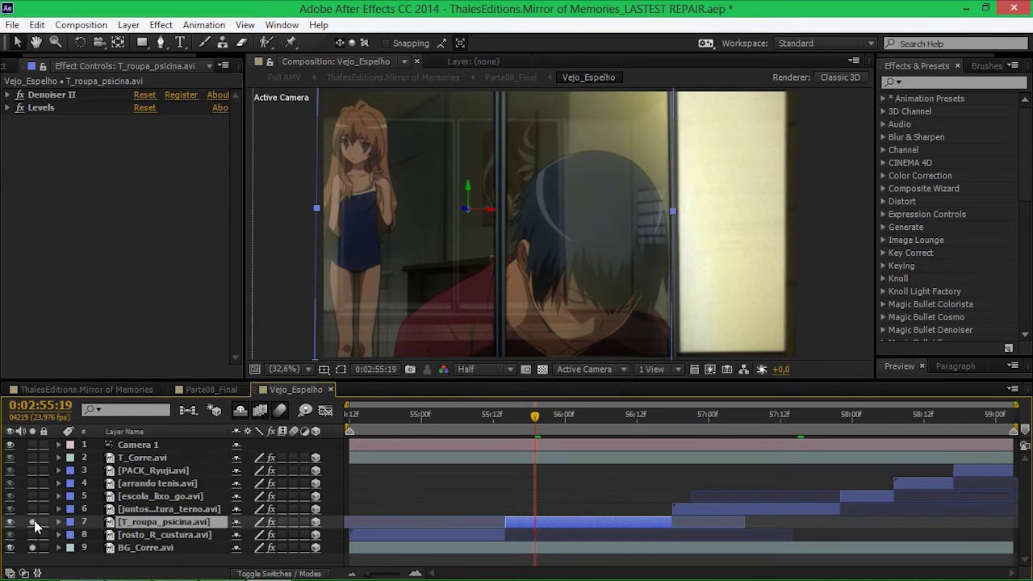
pyautogui.click(33, 522)
pyautogui.click(692, 428)
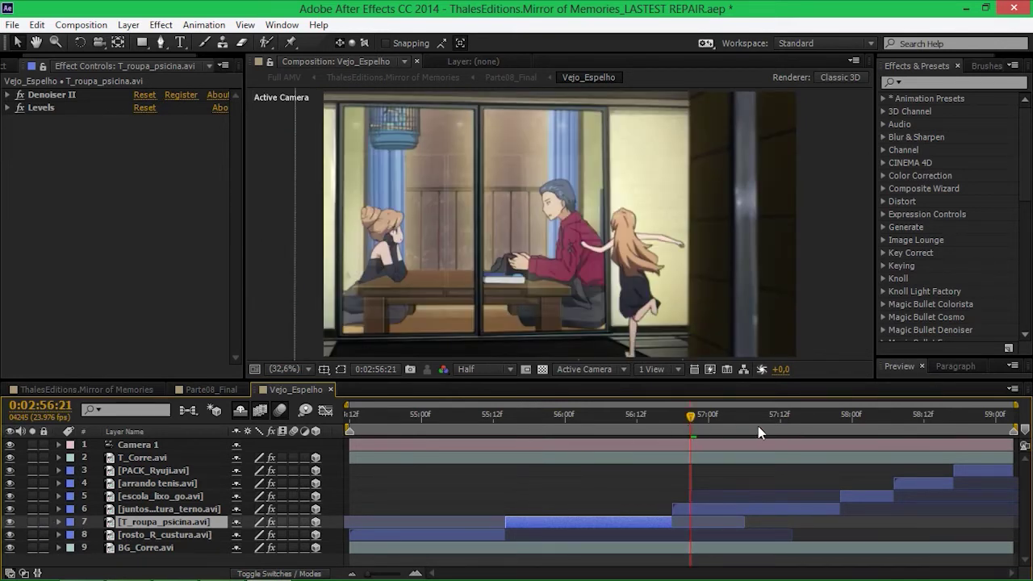
pyautogui.click(855, 420)
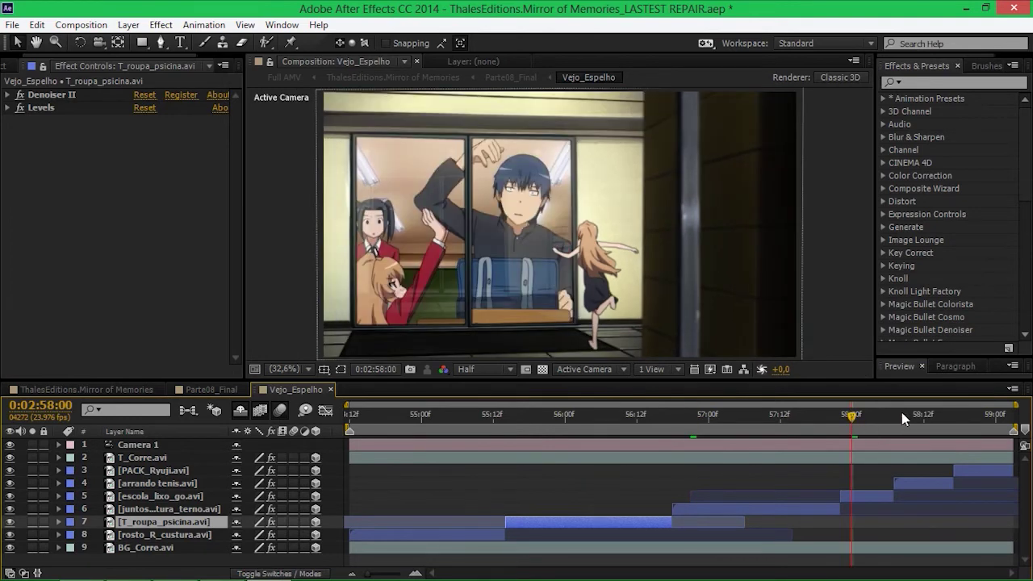
# View Vejo_Espelho at 0:02:58:20, close that composition, and open the Corre+Fragmentos composition from Parte08_Final at 0:02:59:14
pyautogui.click(972, 417)
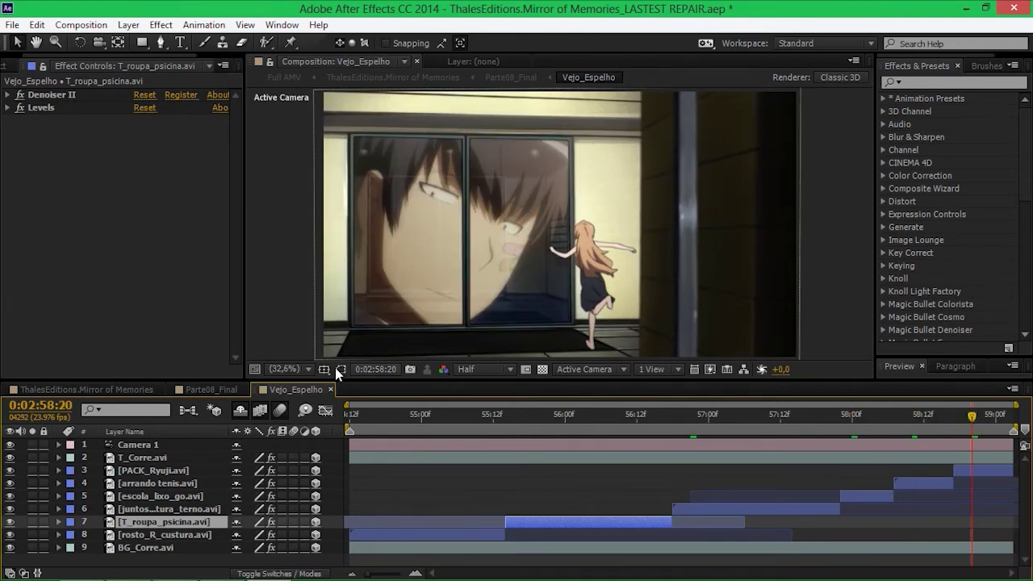
pyautogui.click(331, 390)
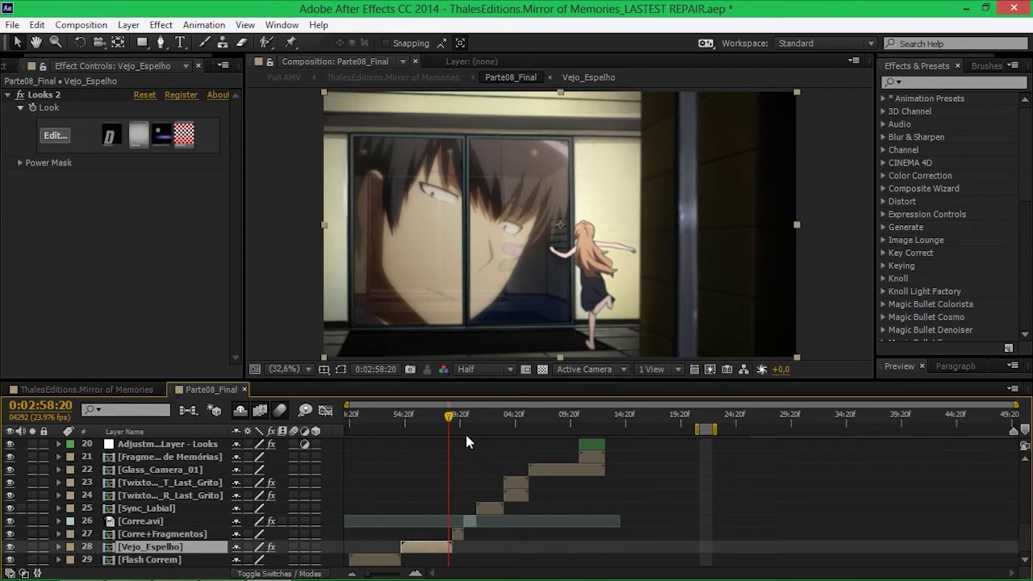
pyautogui.moveTo(454, 418); pyautogui.dragTo(461, 418)
pyautogui.click(458, 533)
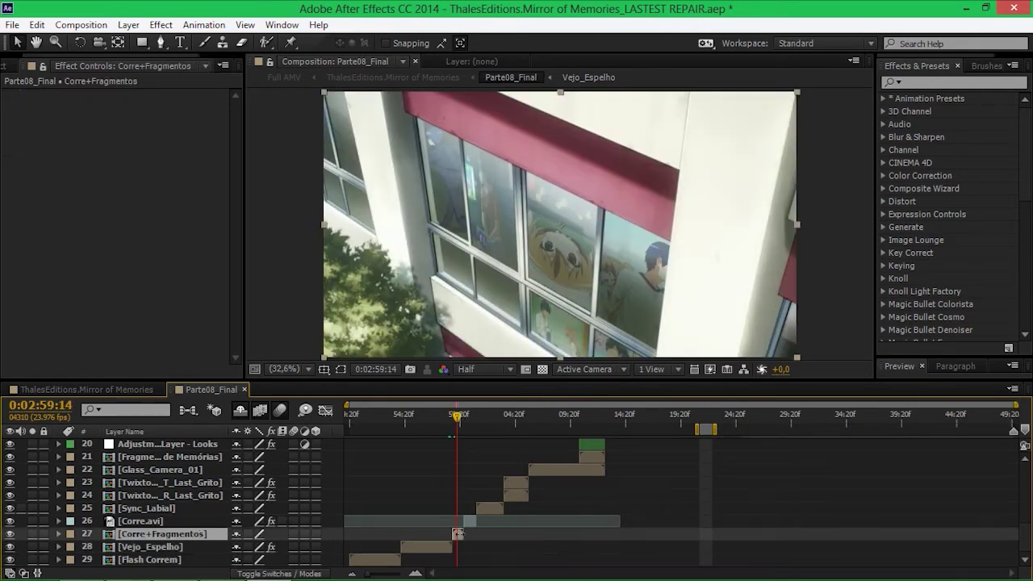
pyautogui.doubleClick(458, 534)
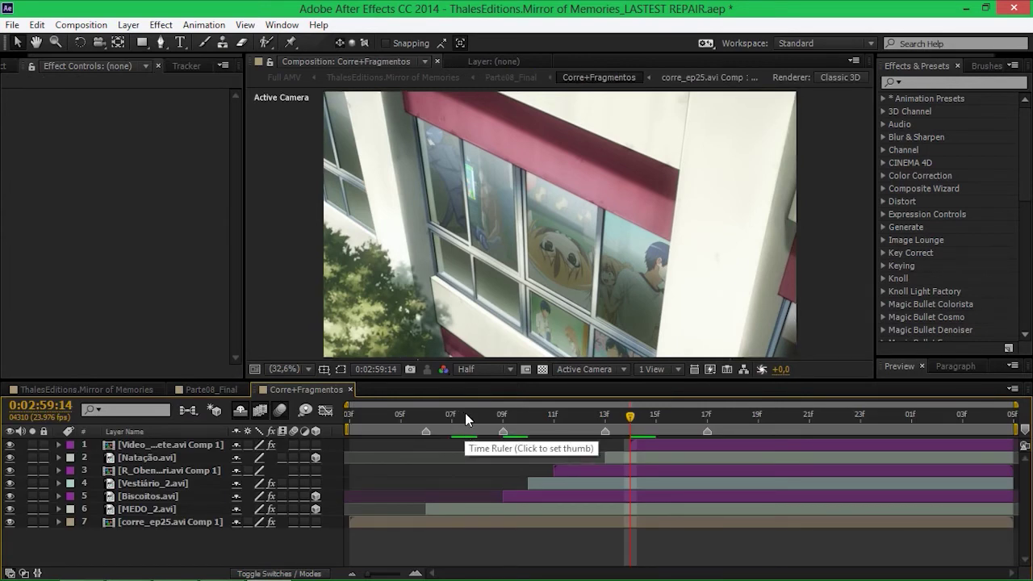
# Inspect the 3D Camera Tracker on corre_ep25.avi Comp 1, and view that layer briefly in solo
pyautogui.click(184, 525)
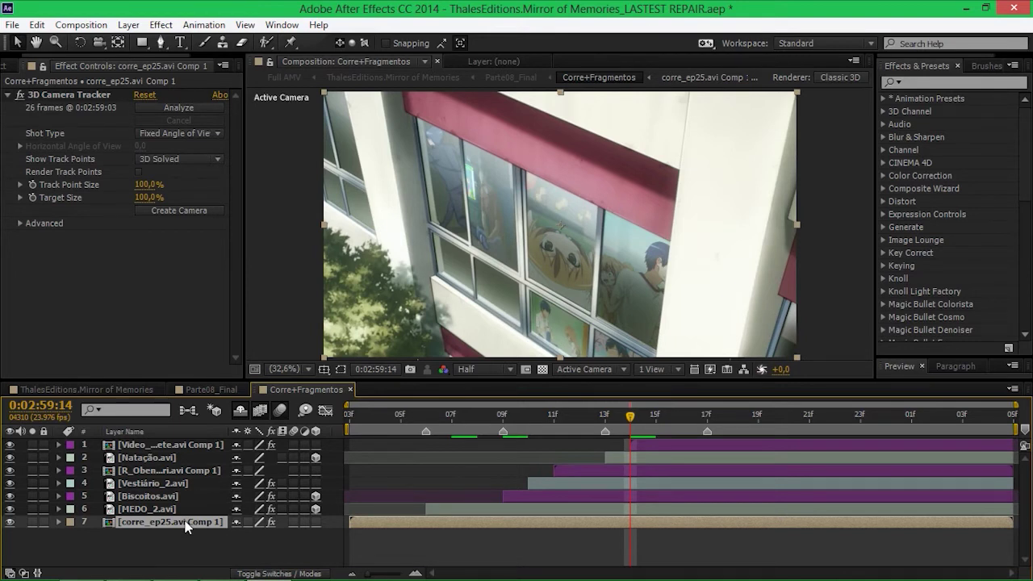
pyautogui.click(33, 523)
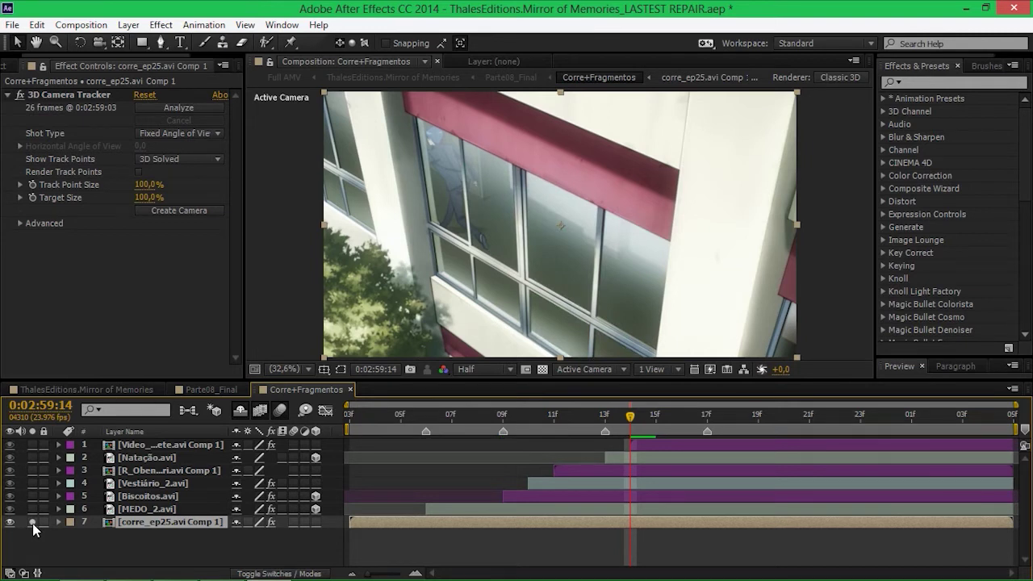
pyautogui.click(32, 523)
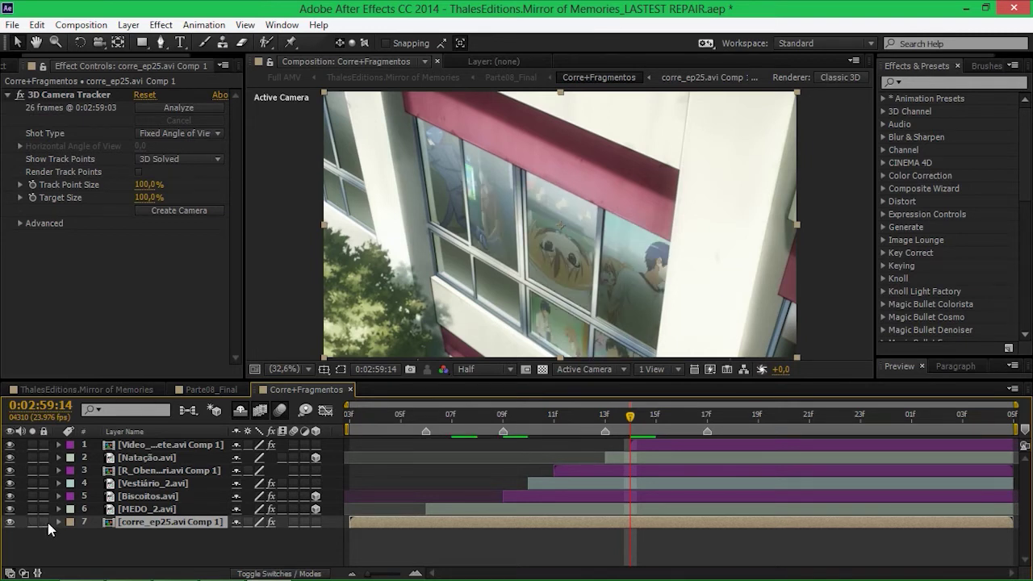
# Solo MEDO_2.avi together with corre_ep25.avi Comp 1, and undo the trial move in the composition view
pyautogui.click(132, 510)
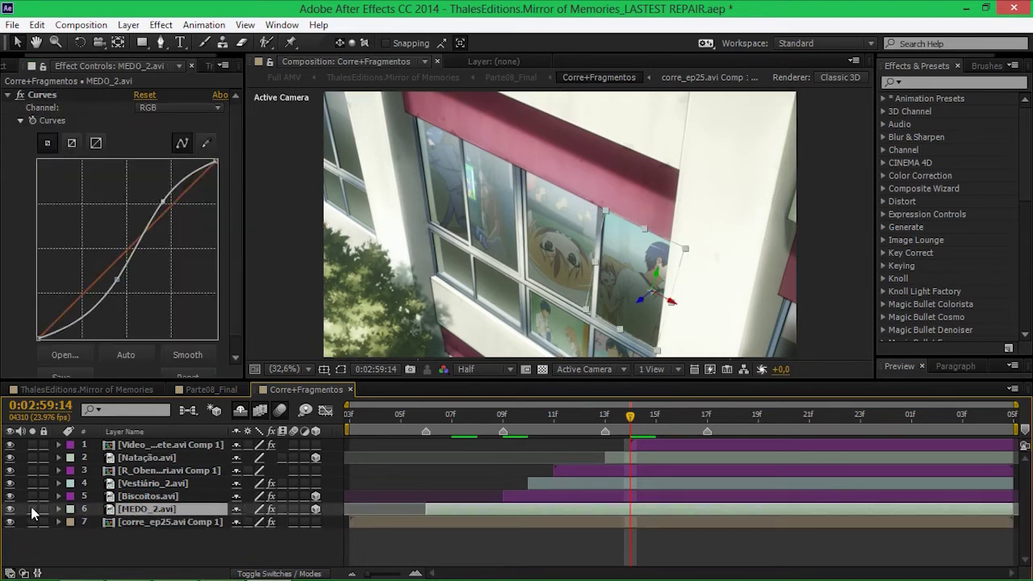
pyautogui.click(33, 510)
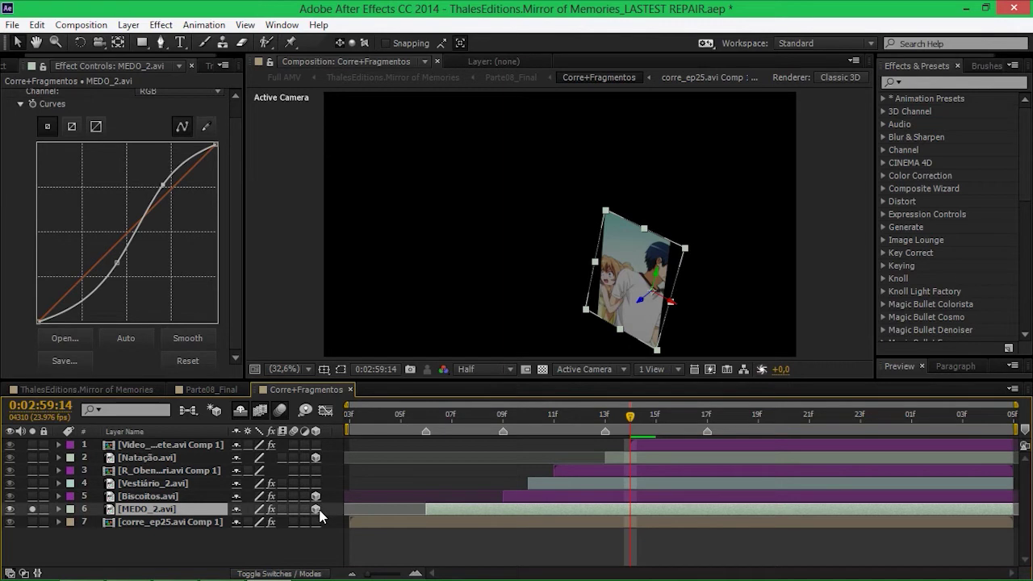
pyautogui.click(33, 523)
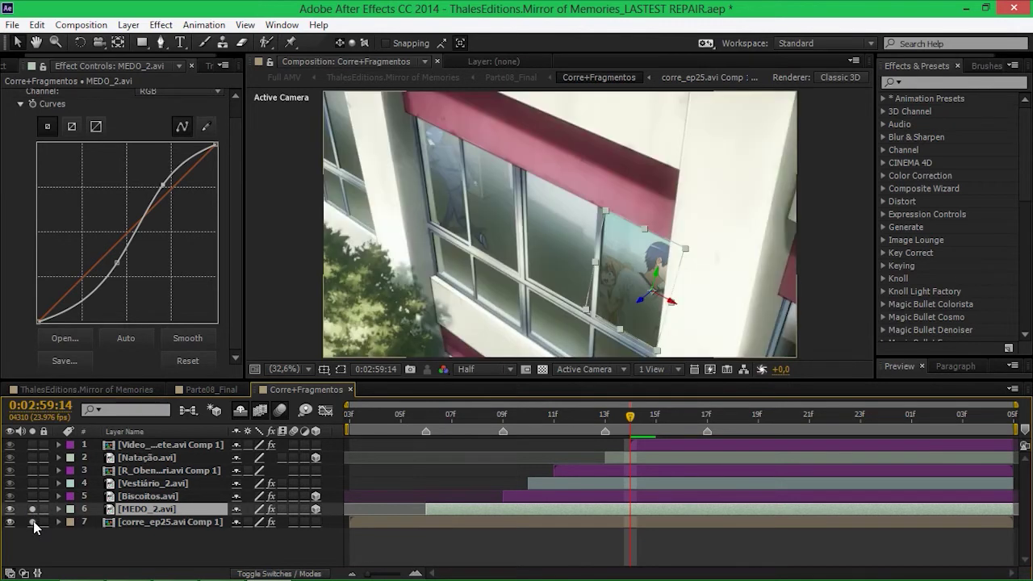
pyautogui.moveTo(644, 305); pyautogui.dragTo(484, 278)
pyautogui.hotkey('ctrl', 'z')
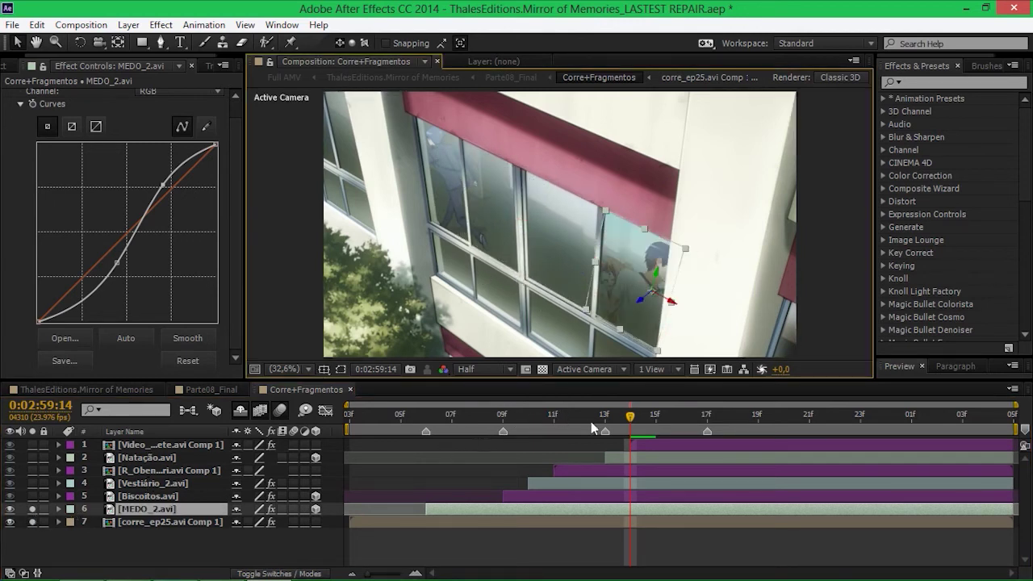
# Reveal the opacity keyframes of MEDO_2.avi, scrub its fade from 0:02:59:06 to 0:02:59:12, and collapse the property
pyautogui.press('t')
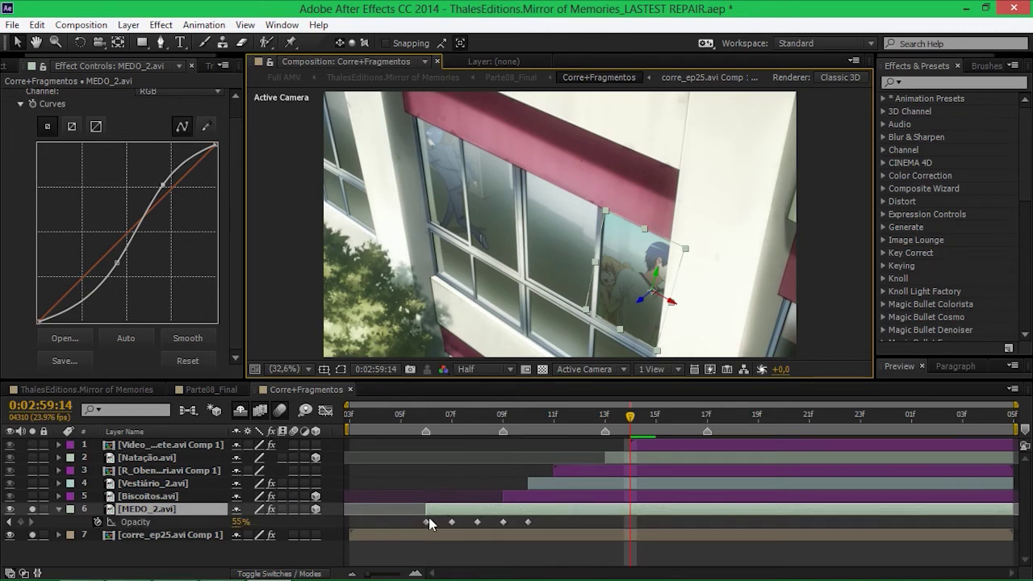
pyautogui.click(428, 415)
pyautogui.moveTo(428, 419); pyautogui.dragTo(580, 428)
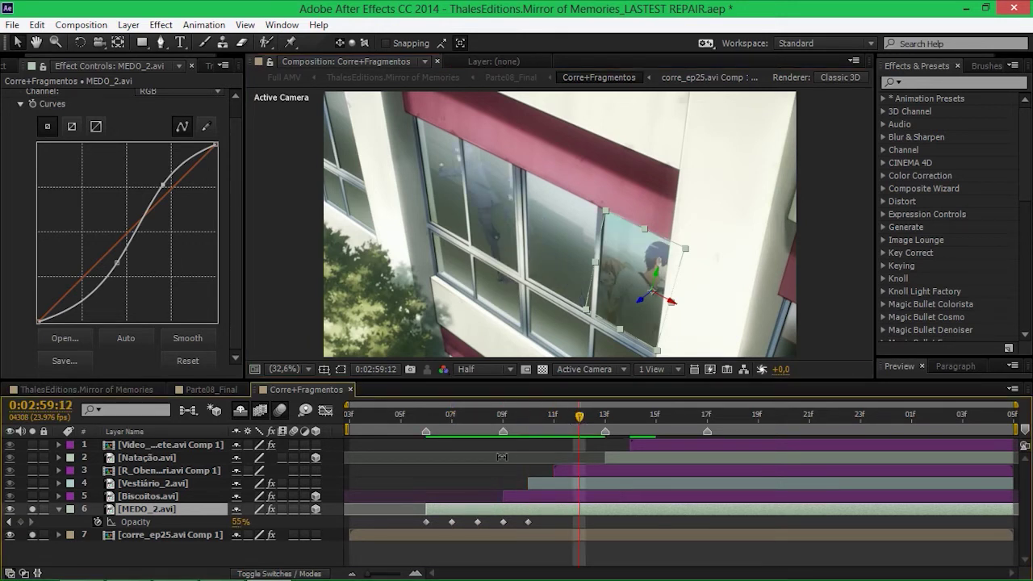
pyautogui.press('t')
# Take MEDO_2.avi and corre_ep25.avi Comp 1 out of solo and deselect all layers
pyautogui.click(203, 496)
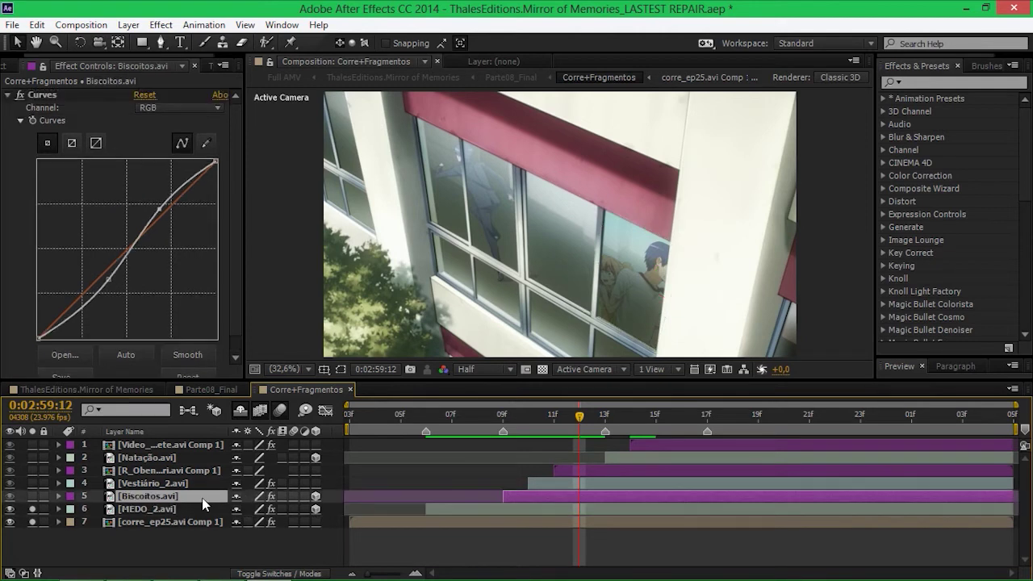
pyautogui.click(33, 509)
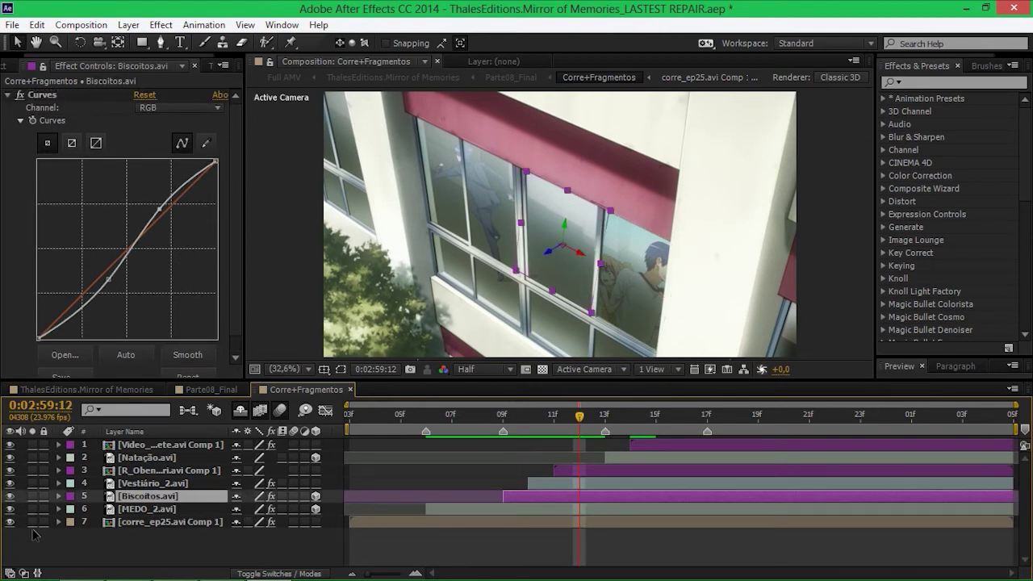
pyautogui.click(33, 522)
pyautogui.press('F2')
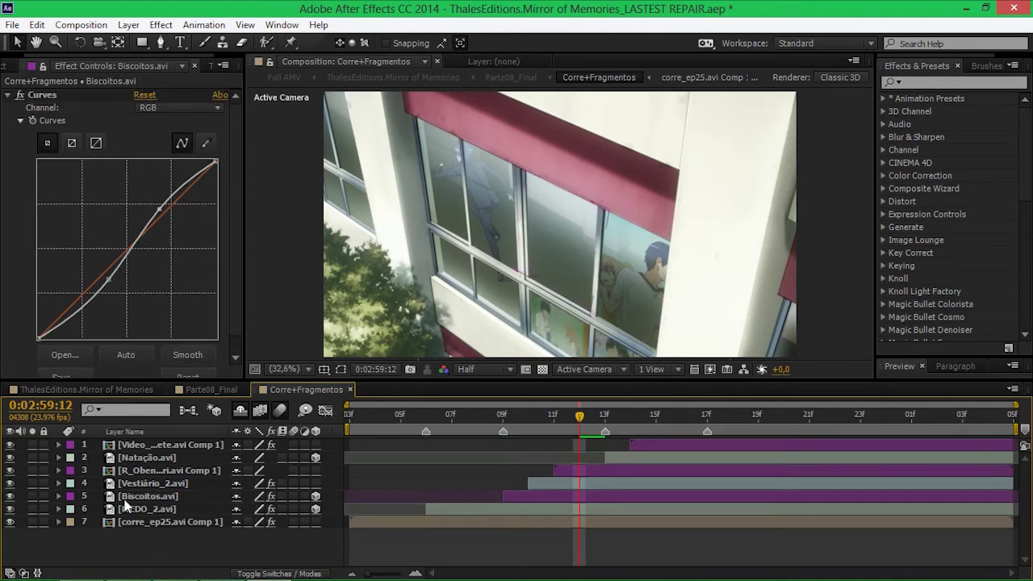
# Scrub the opacity keyframes of Biscoitos.avi from 0:02:59:09 to 0:02:59:13, collapse them, and view the Curves effect on MEDO_2.avi
pyautogui.click(541, 498)
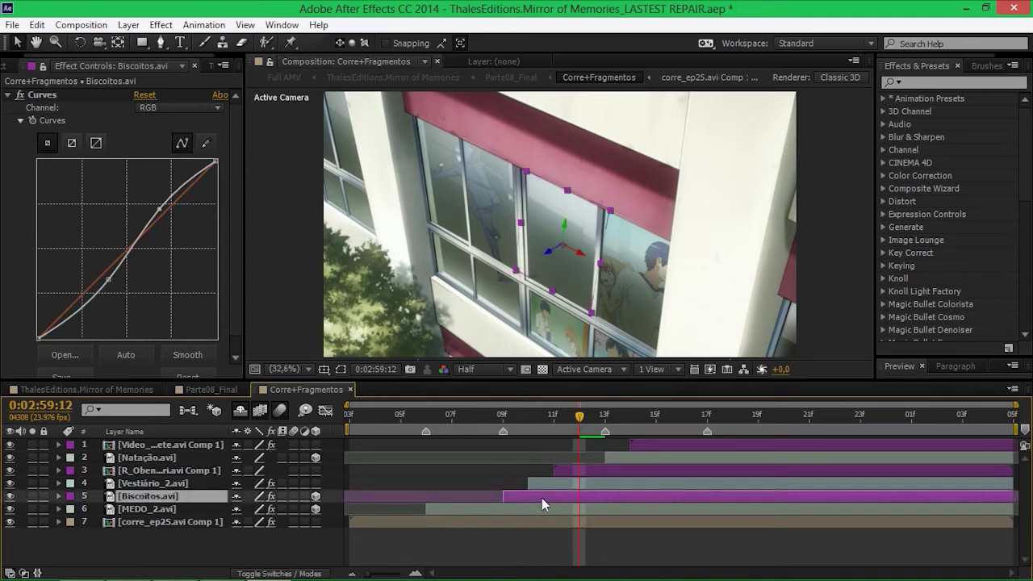
pyautogui.press('t')
pyautogui.click(503, 417)
pyautogui.moveTo(503, 424); pyautogui.dragTo(605, 435)
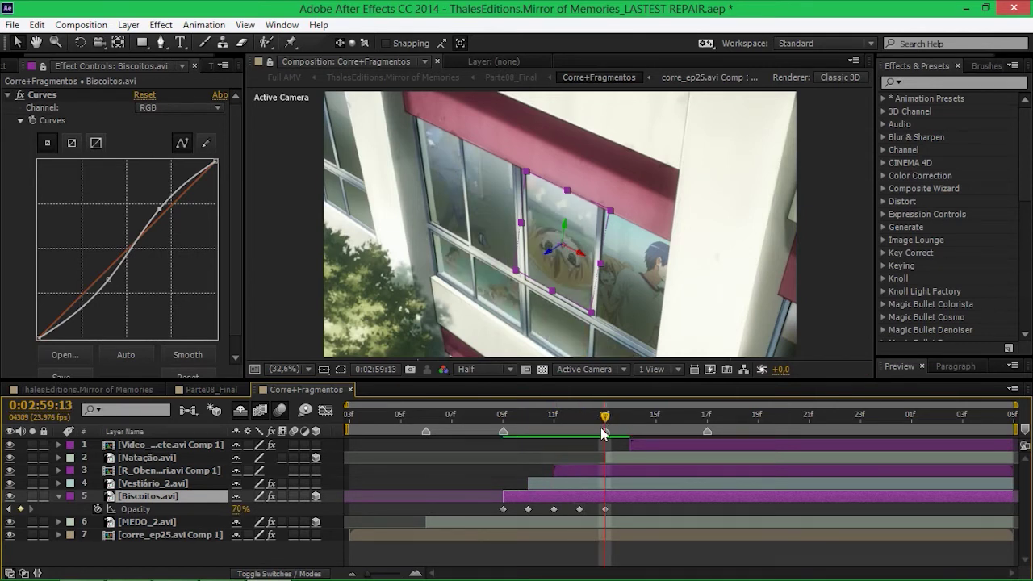
pyautogui.press('t')
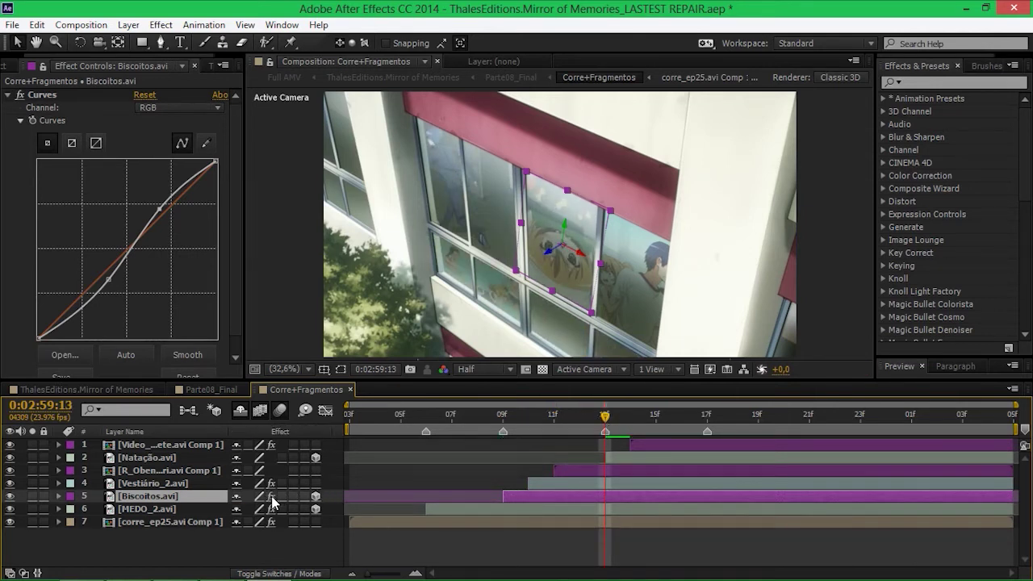
pyautogui.click(447, 512)
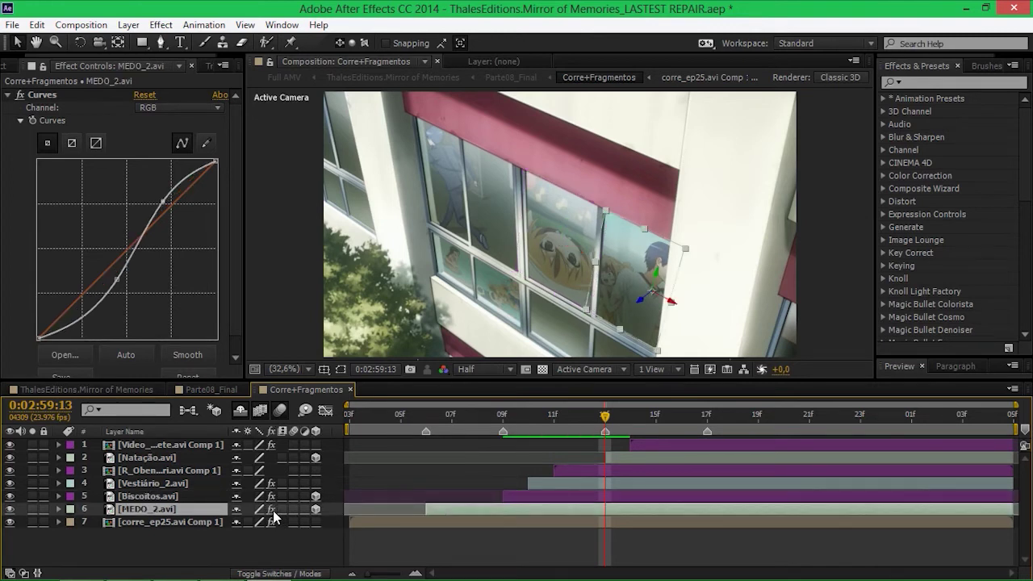
# Select R_Obentou_Sorri.avi Comp 1, reveal the opacity keyframes of Natação.avi, scrub to 0:02:59:15, and collapse the property
pyautogui.click(568, 472)
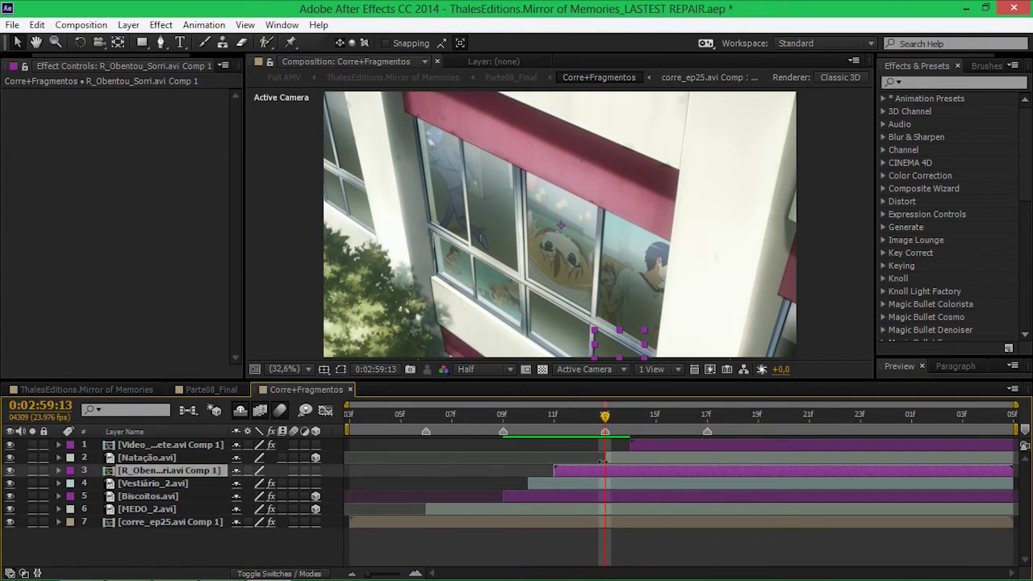
pyautogui.click(625, 457)
pyautogui.moveTo(604, 418); pyautogui.dragTo(643, 418)
pyautogui.press('t')
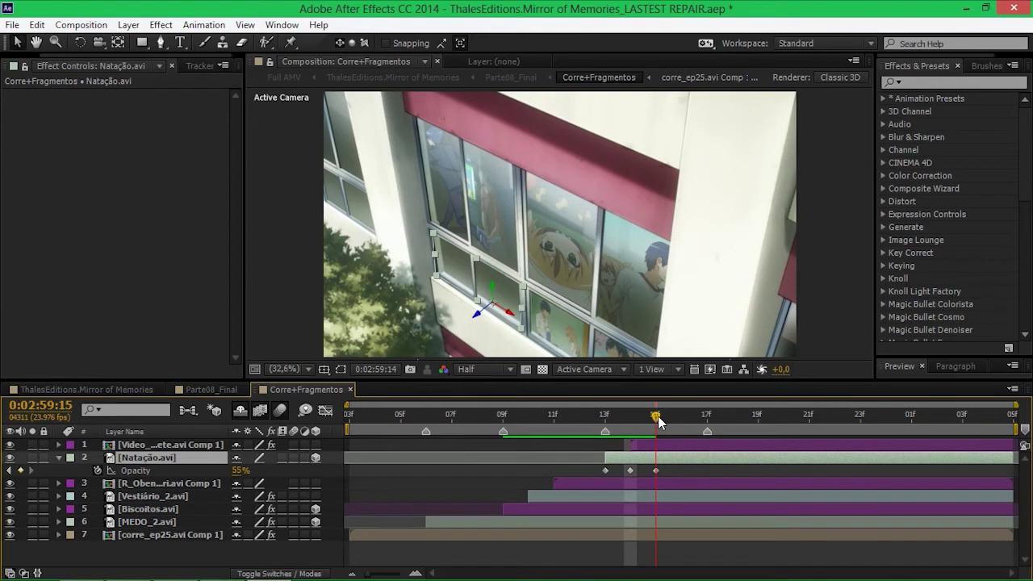
pyautogui.press('t')
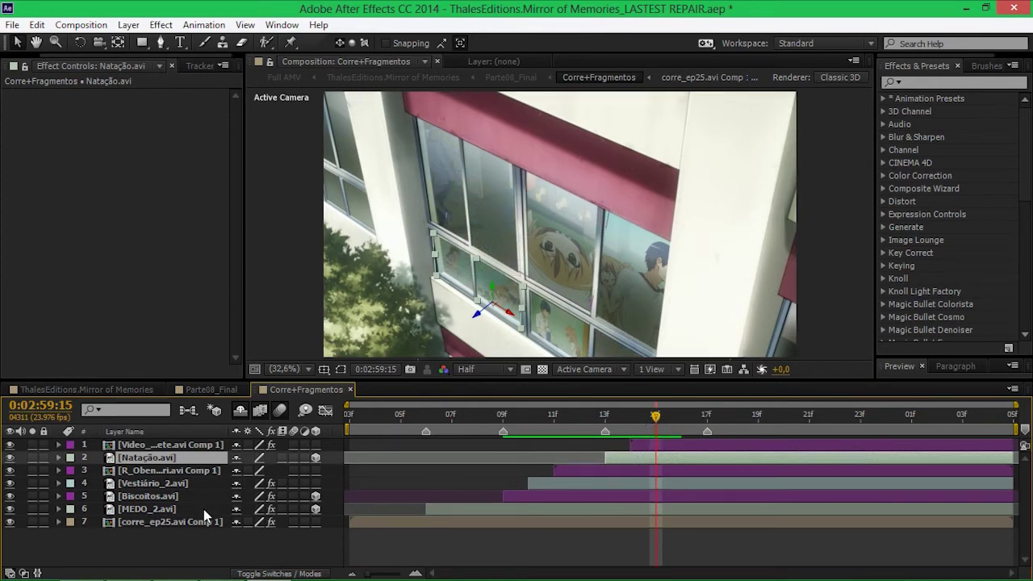
# Display the layers' blending modes and choose Soft Light for Natação.avi
pyautogui.click(277, 573)
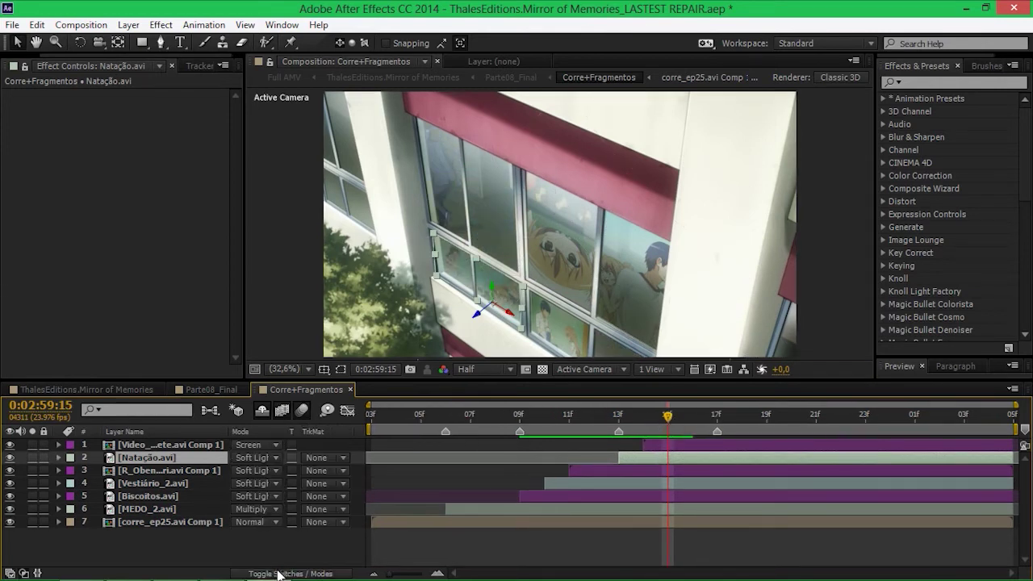
pyautogui.click(259, 458)
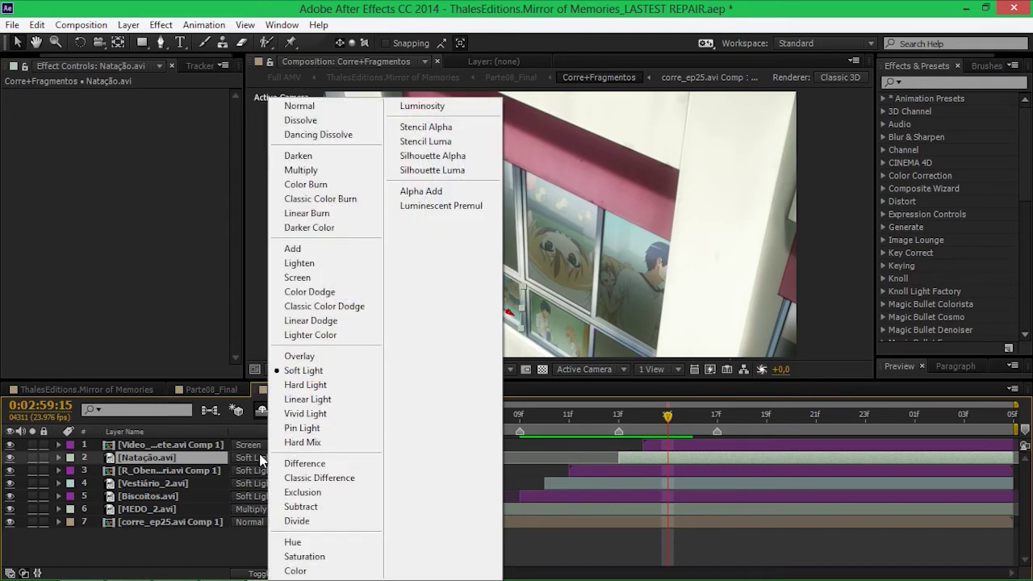
pyautogui.click(305, 370)
# Preview Video_Game_Sorvete.avi Comp 1 in solo at 0:02:59:21, and take it out of solo
pyautogui.click(357, 442)
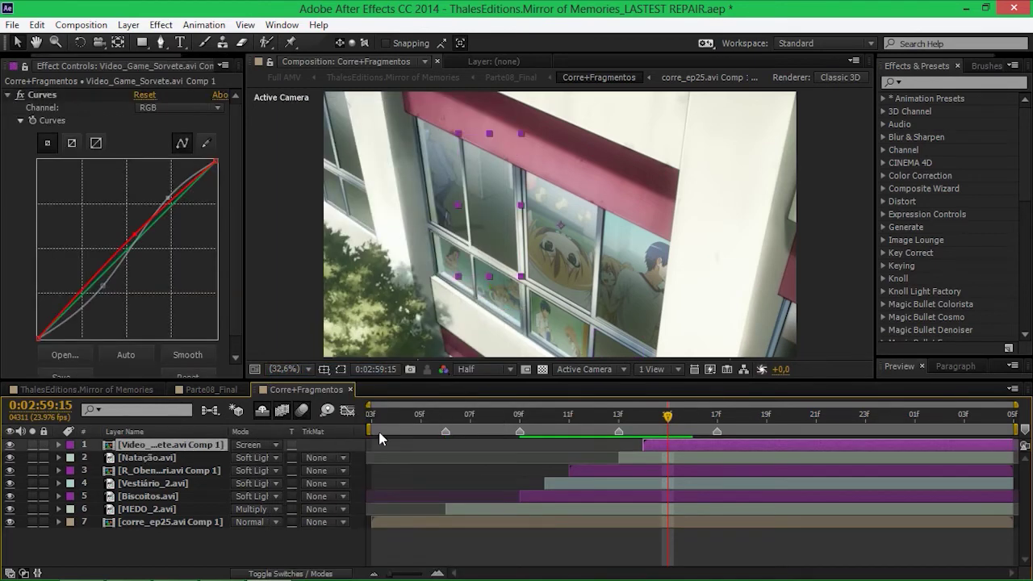
pyautogui.click(33, 445)
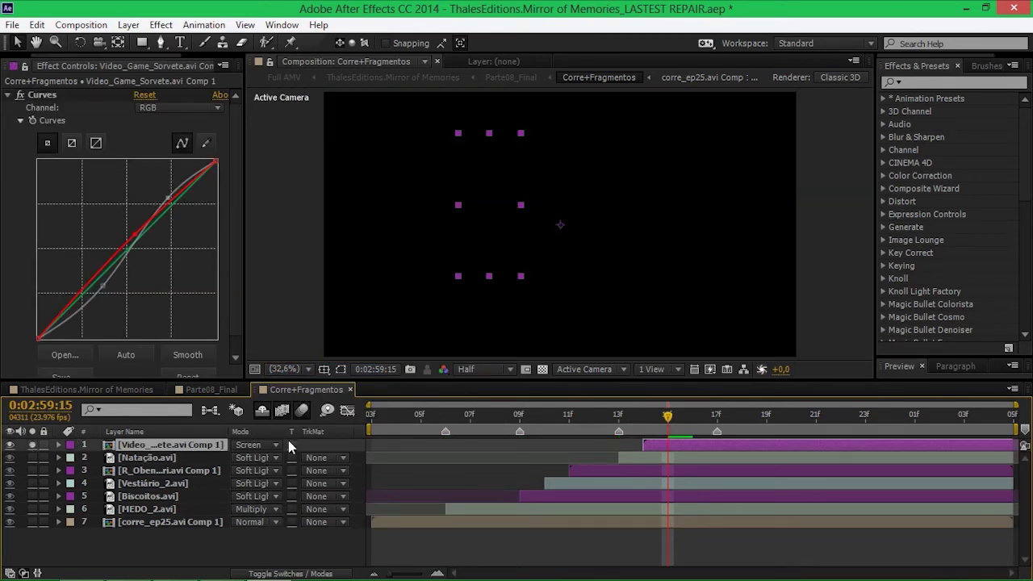
pyautogui.click(804, 417)
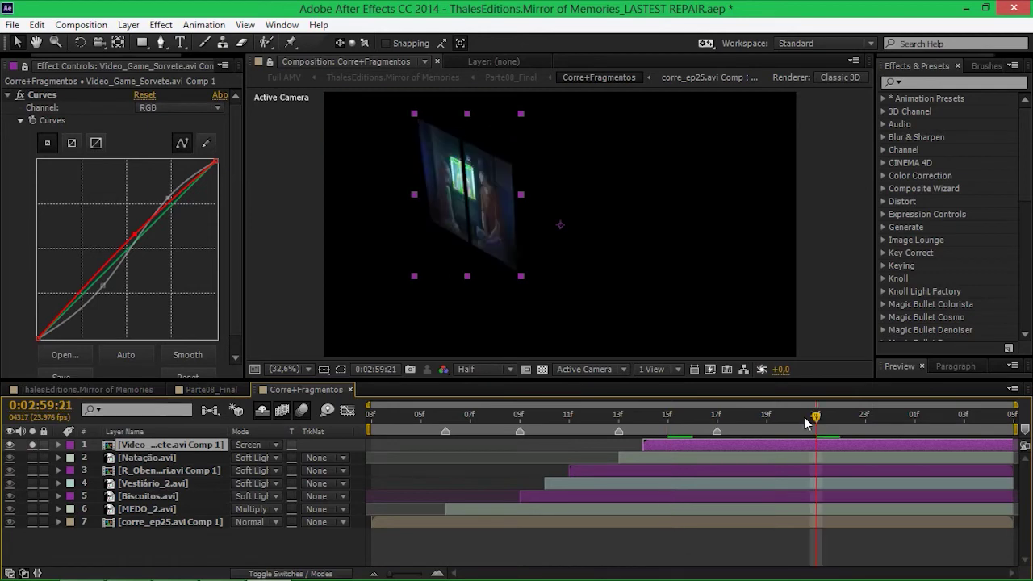
pyautogui.click(33, 445)
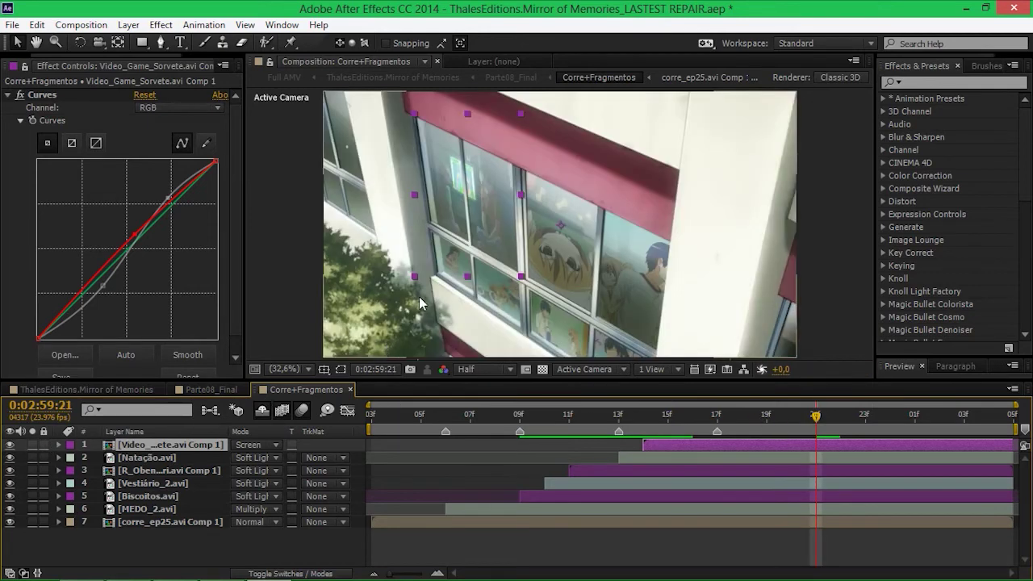
# Try the Soft Light blending mode on Video_Game_Sorvete.avi Comp 1, and set it back to Screen
pyautogui.click(274, 443)
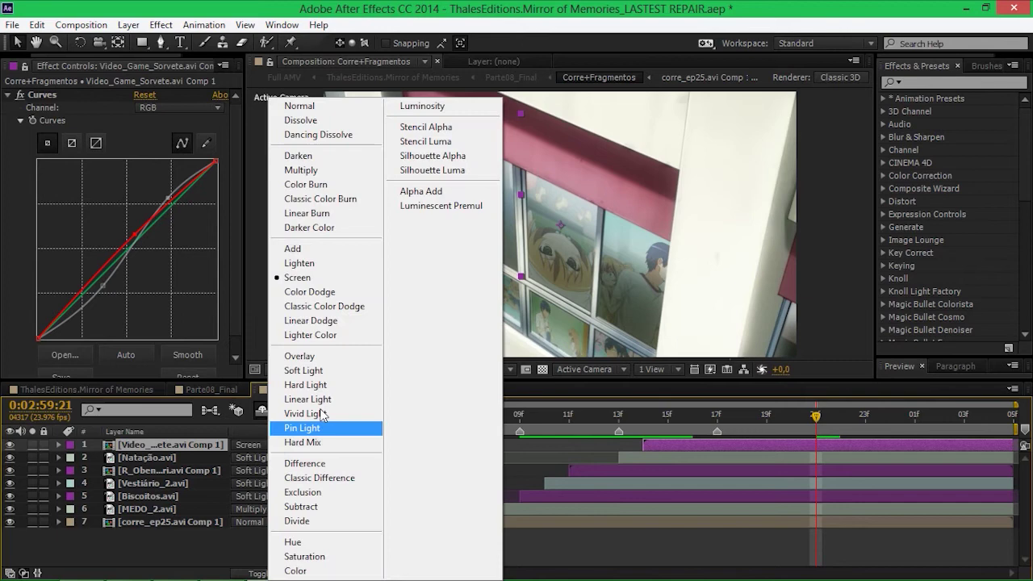
pyautogui.click(317, 370)
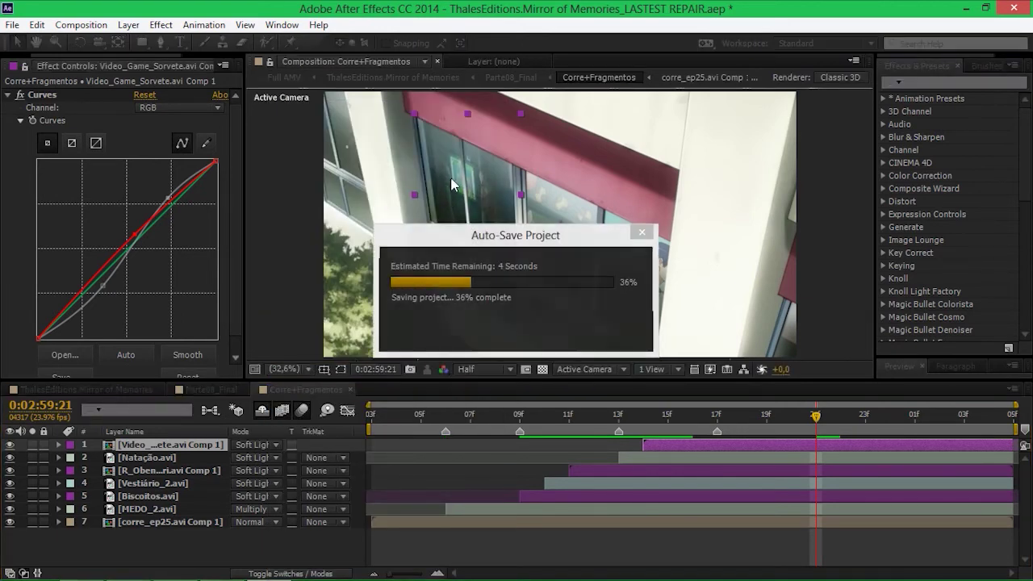
pyautogui.click(268, 444)
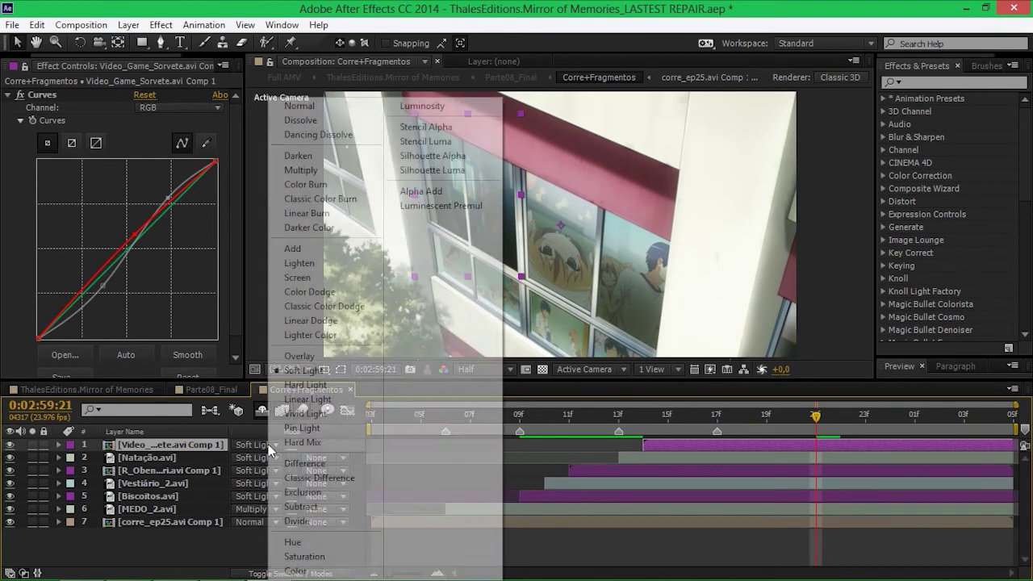
pyautogui.click(318, 278)
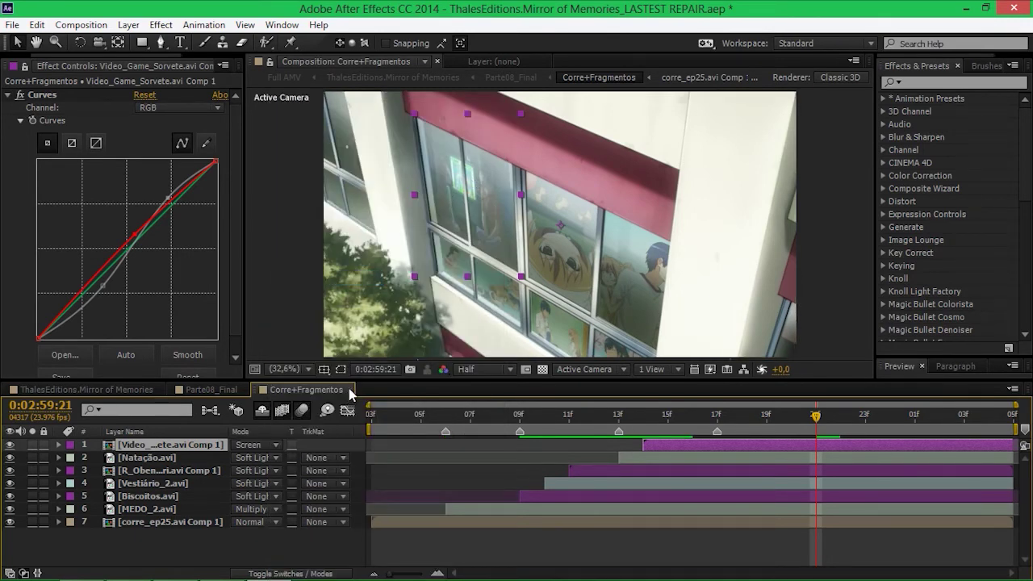
# Close Corre+Fragmentos, go to 0:03:00:14 in Parte08_Final, and turn off the effects on Corre.avi
pyautogui.click(349, 390)
pyautogui.click(470, 416)
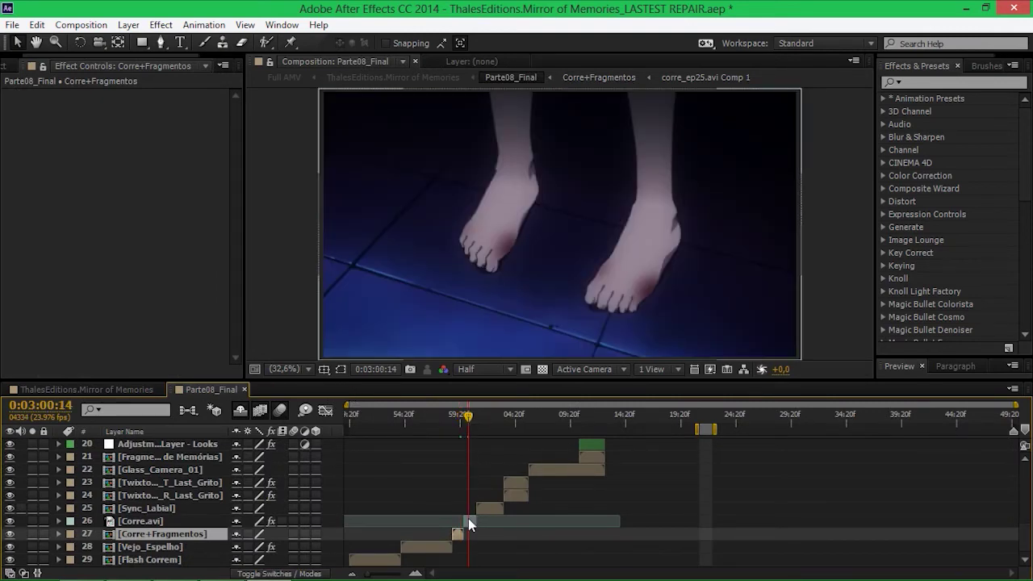
pyautogui.click(469, 521)
pyautogui.click(271, 522)
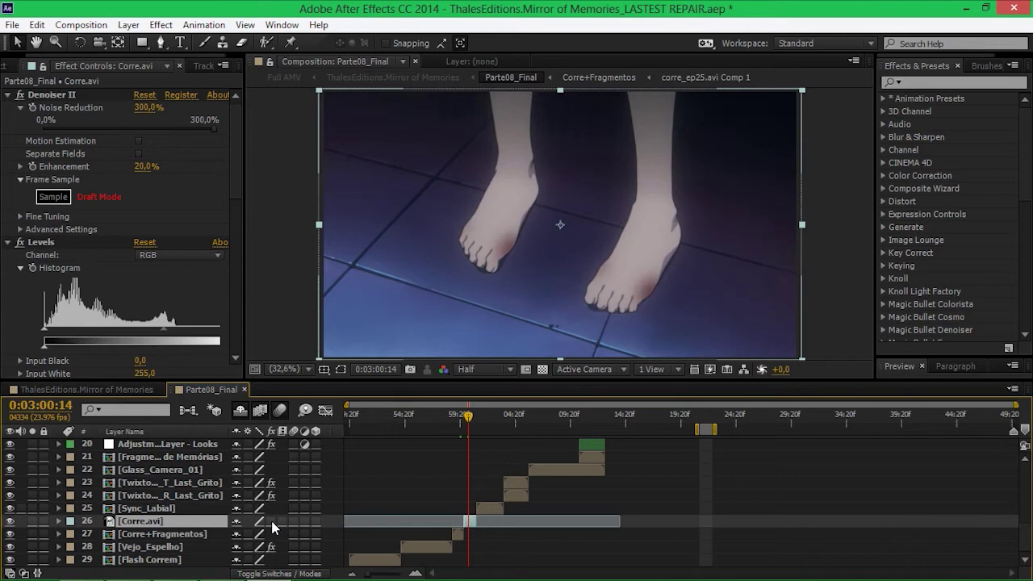
# Turn the effects on Corre.avi back on, and open the Sync_Labial composition at 0:03:01:17
pyautogui.click(271, 522)
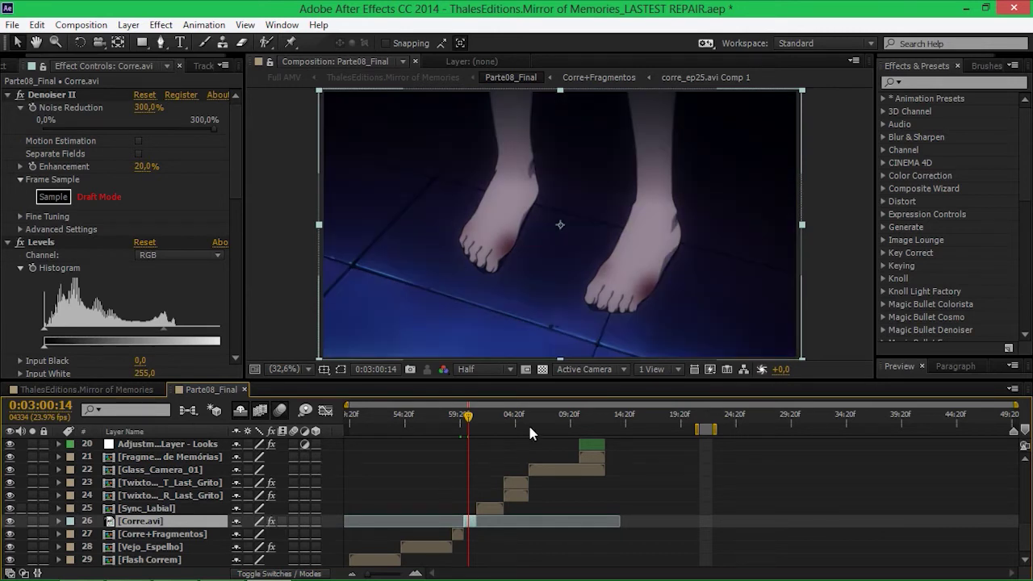
pyautogui.click(481, 417)
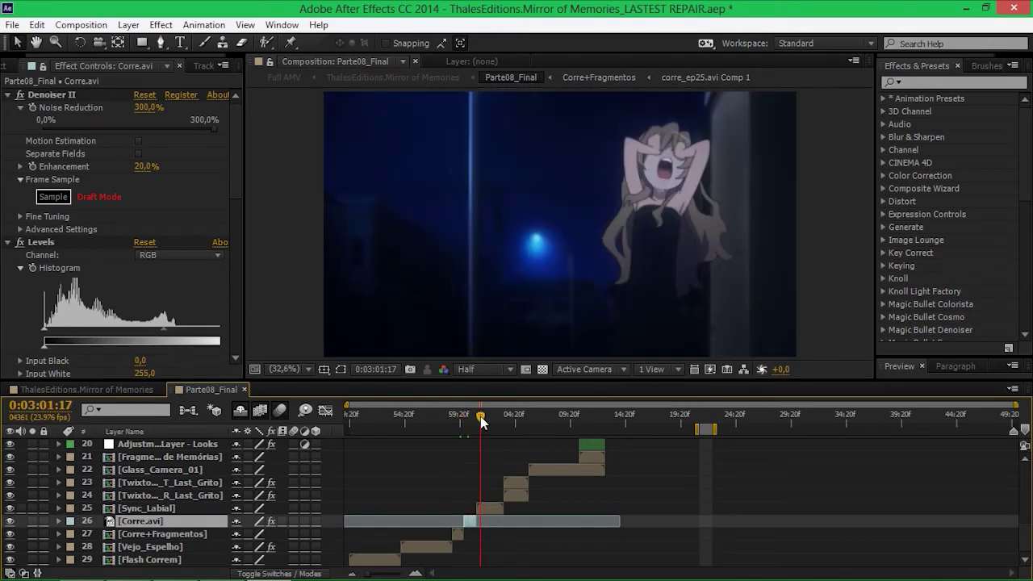
pyautogui.click(500, 507)
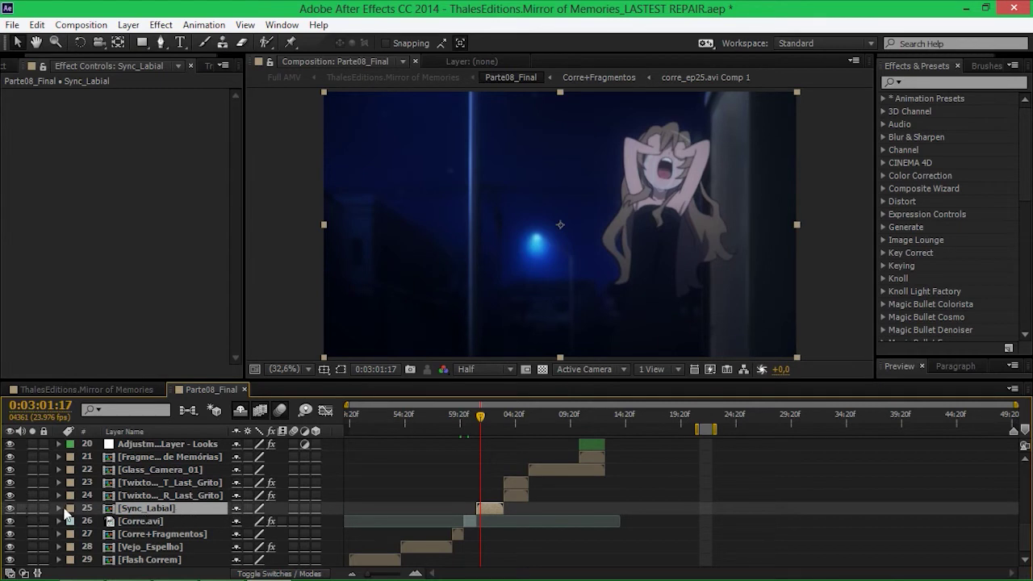
pyautogui.doubleClick(125, 510)
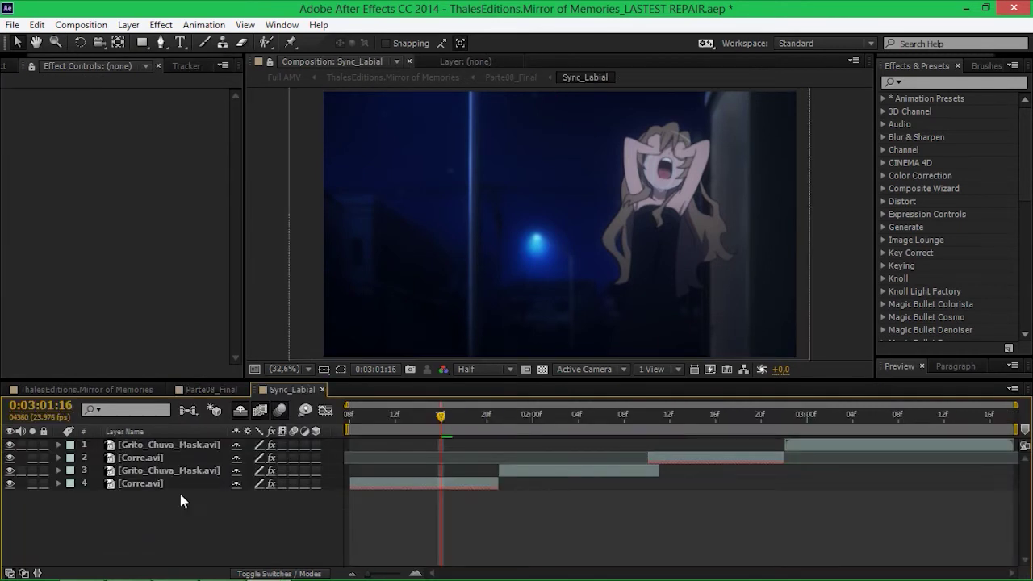
# Compare the bottom Corre.avi layer in Sync_Labial without and with its effects
pyautogui.click(142, 483)
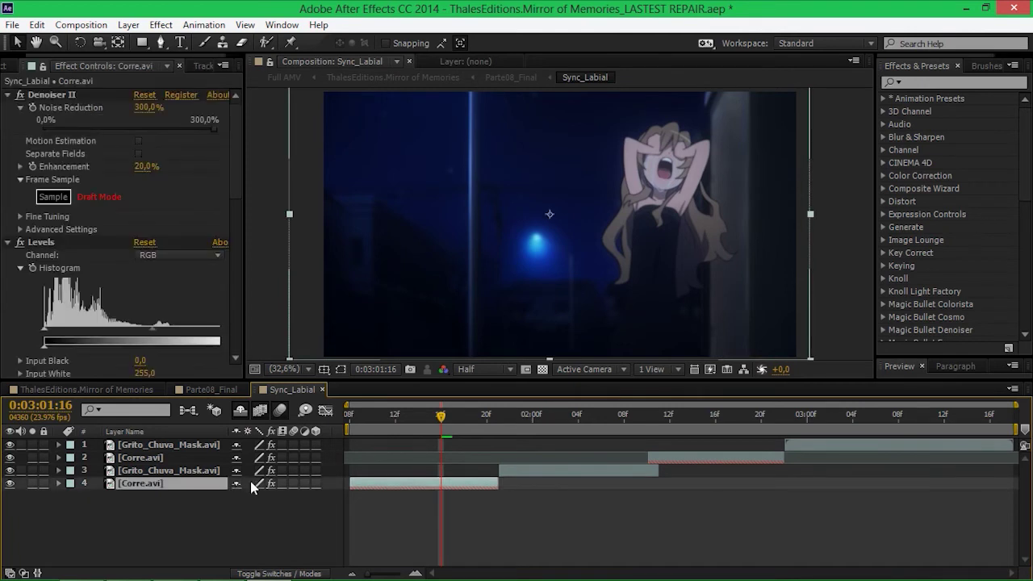
pyautogui.click(271, 483)
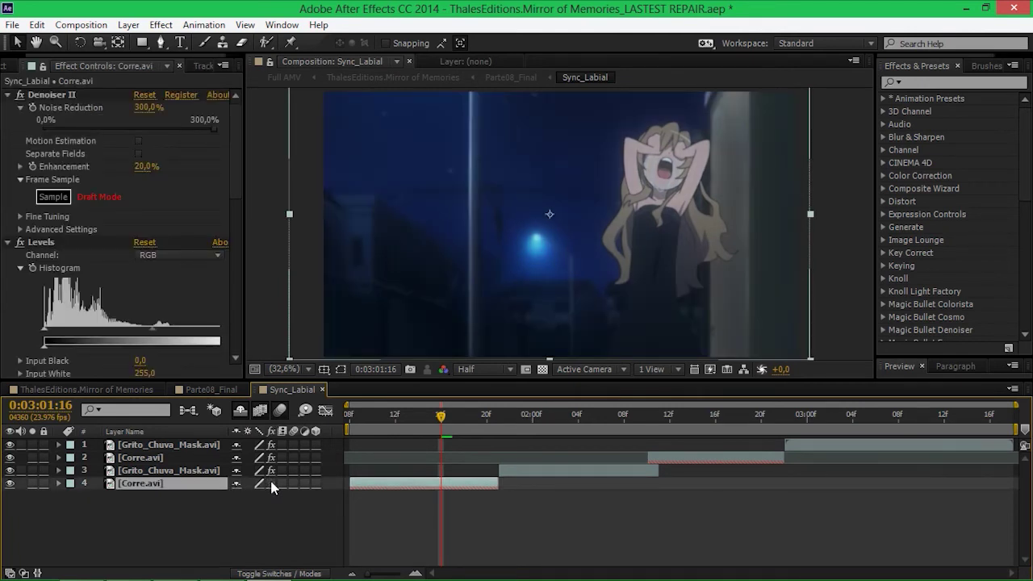
pyautogui.click(271, 483)
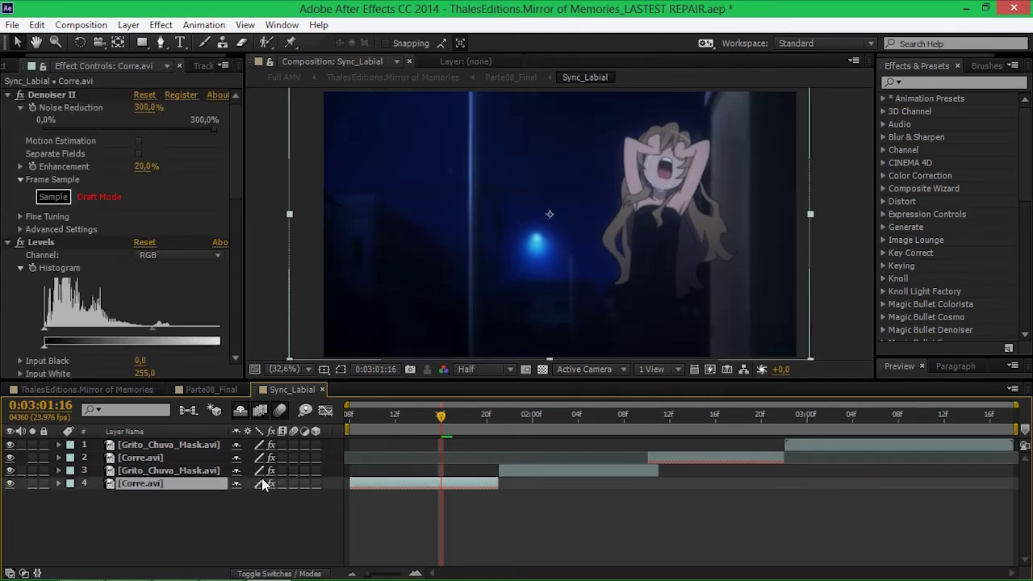
# Compare the lower Grito_Chuva_Mask.avi layer without and with its Looks effect at 0:03:01:22
pyautogui.click(511, 416)
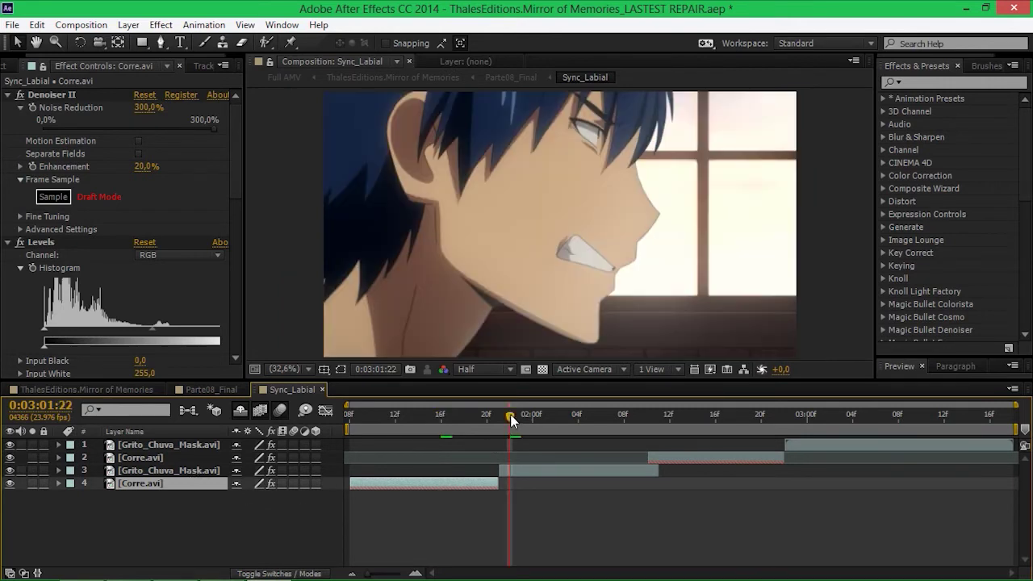
pyautogui.click(522, 476)
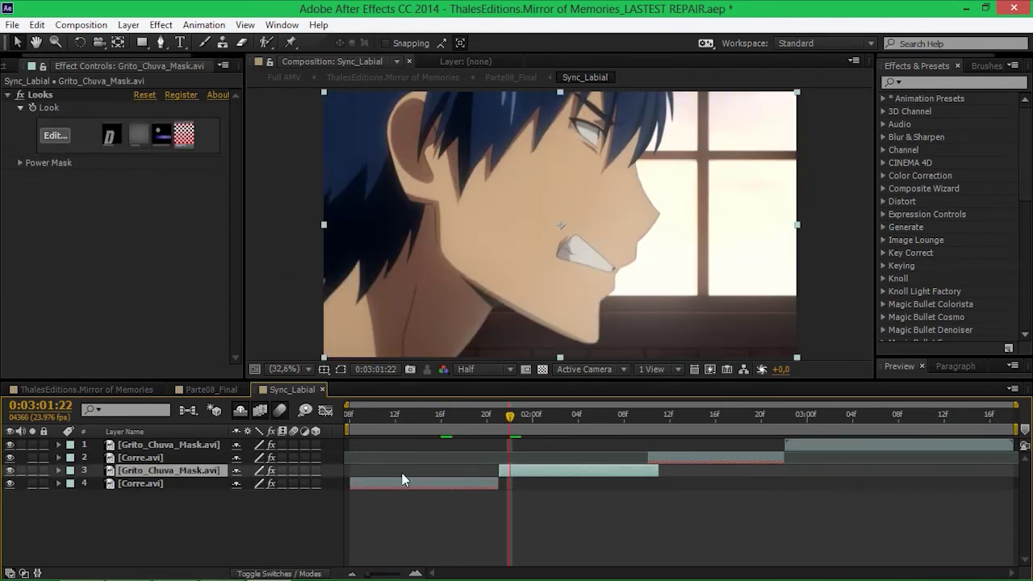
pyautogui.click(272, 472)
pyautogui.click(272, 471)
# Preview the remaining lip-sync shots up to 0:03:03:17, and close Sync_Labial
pyautogui.click(670, 416)
pyautogui.click(817, 416)
pyautogui.moveTo(817, 423); pyautogui.dragTo(1001, 417)
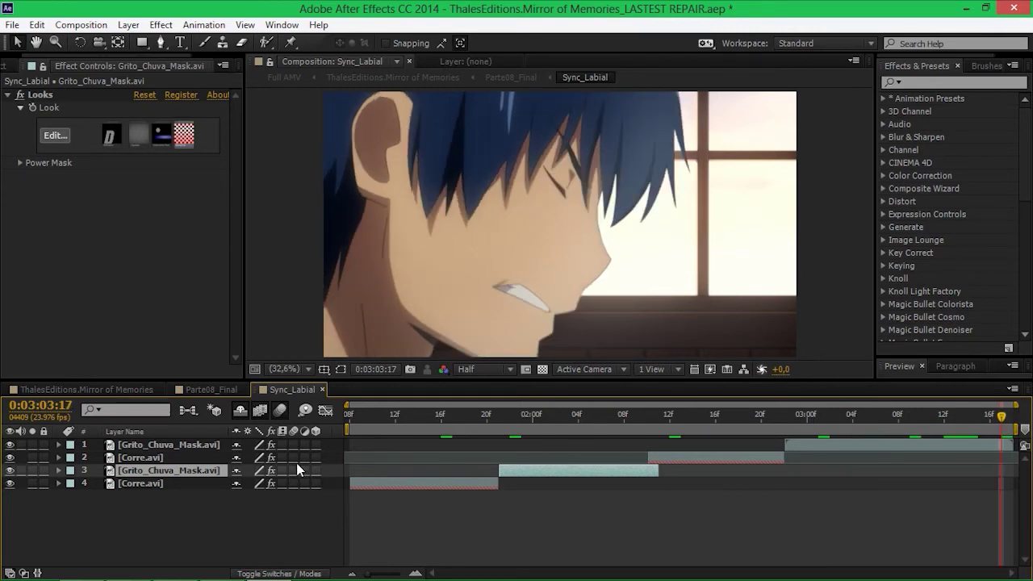
pyautogui.click(321, 390)
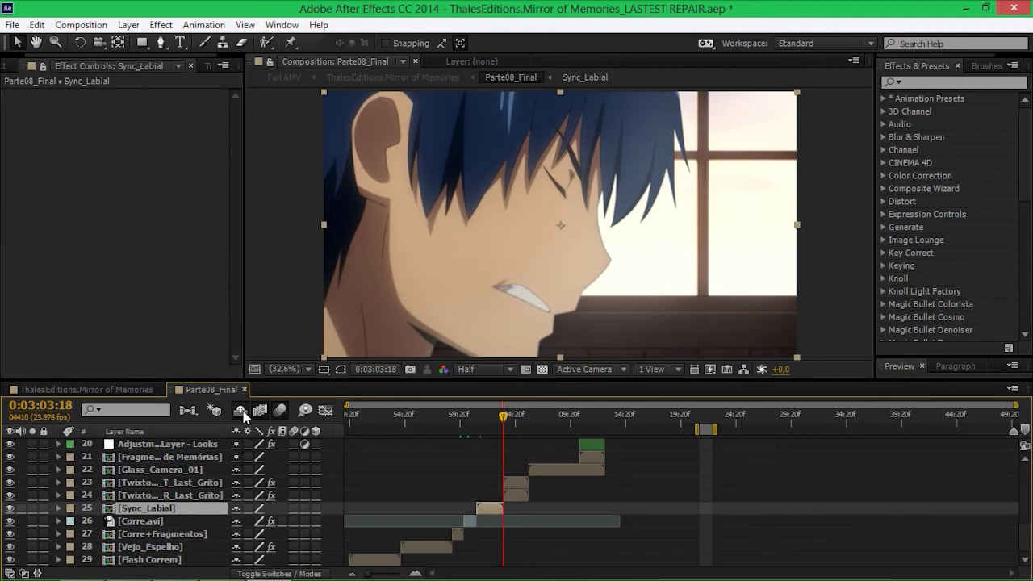
# Go to 0:03:03:19 in Parte08_Final and toggle the effects on the Twixtored R_Last_Grito and T_Last_Grito layers for comparison
pyautogui.click(521, 497)
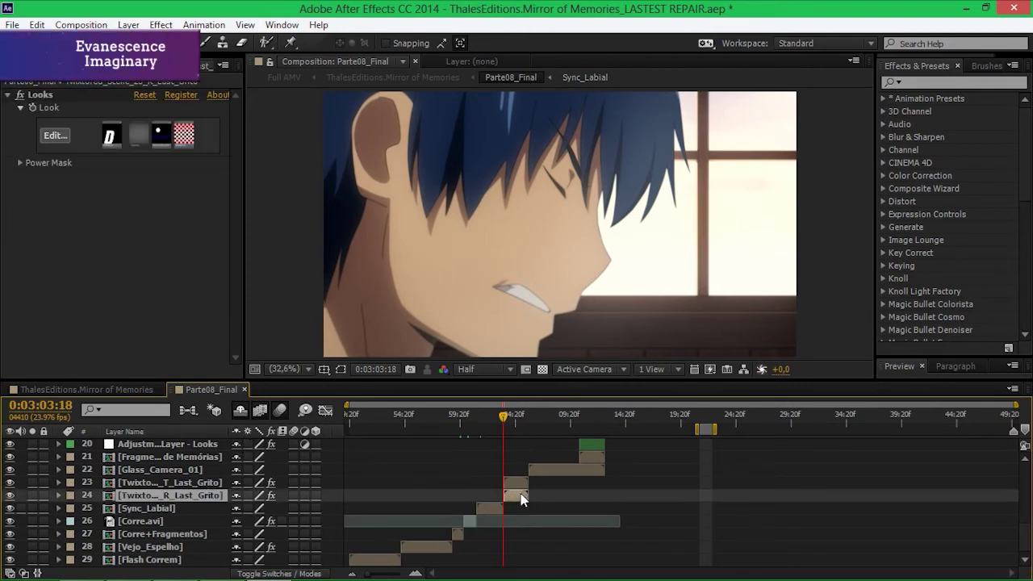
pyautogui.press('pagedown')
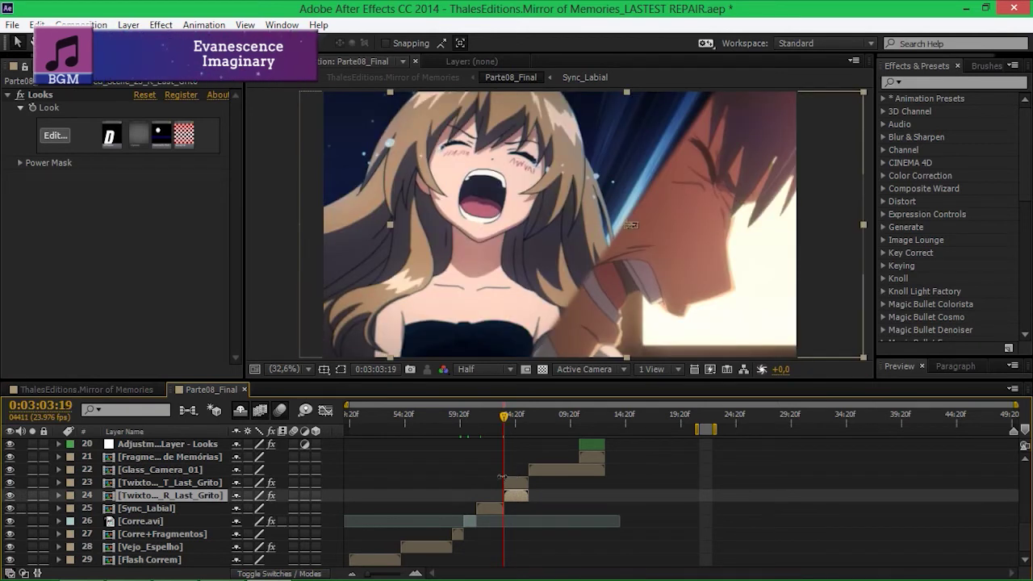
pyautogui.click(275, 495)
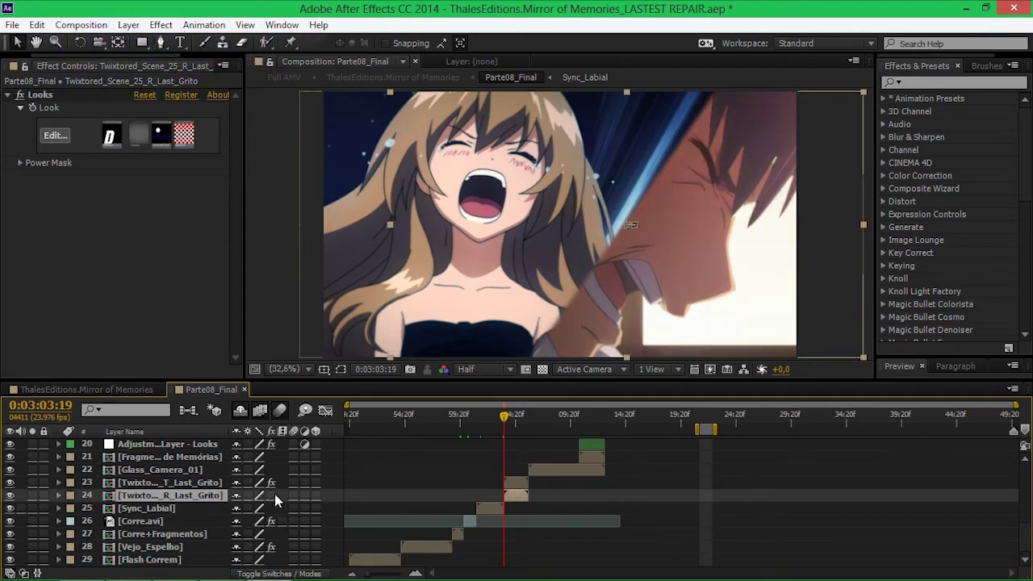
pyautogui.click(275, 495)
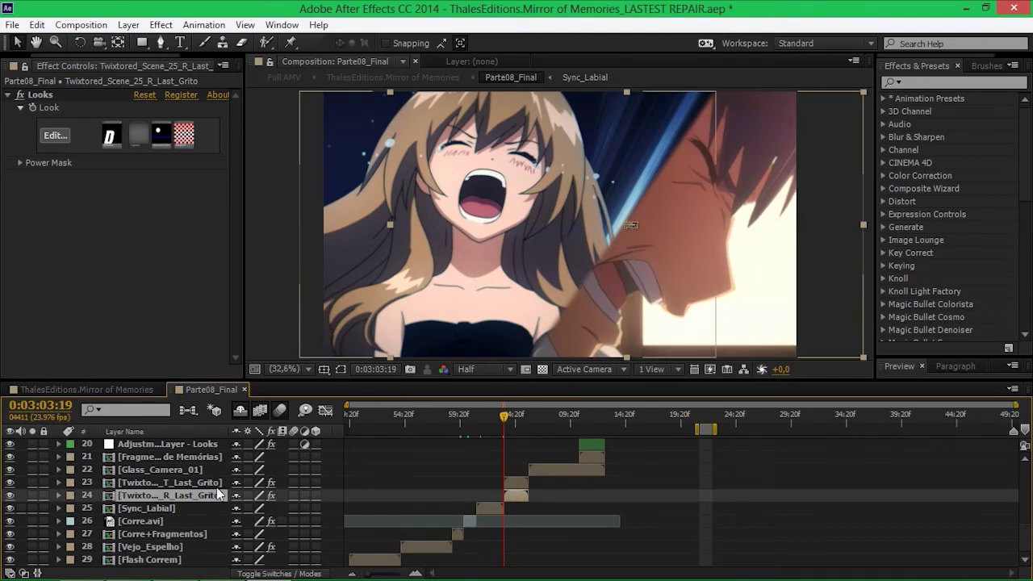
pyautogui.click(272, 485)
# Reopen Sync_Labial at 0:03:02:06 and search the project items for Grito
pyautogui.click(485, 417)
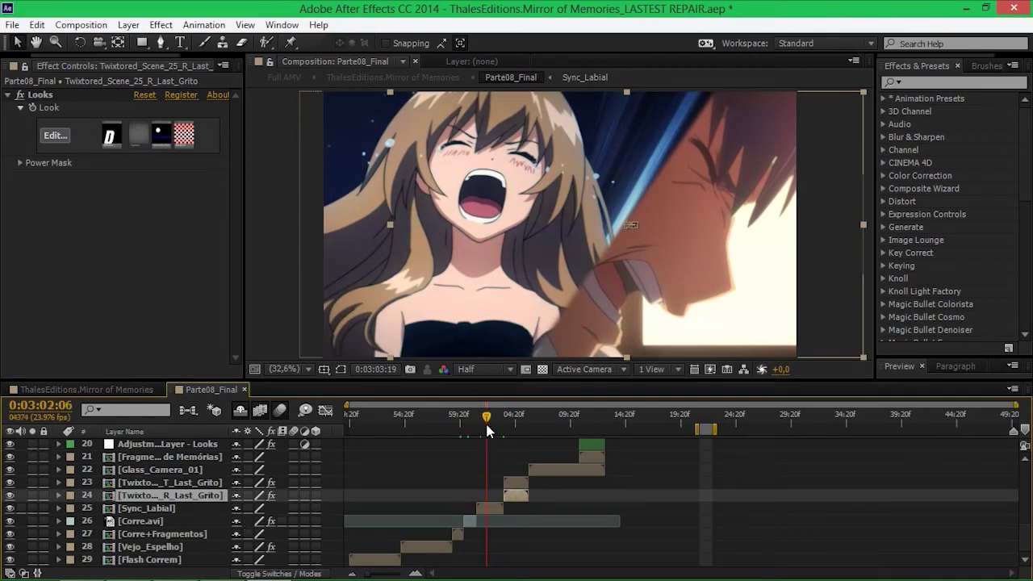
pyautogui.doubleClick(498, 509)
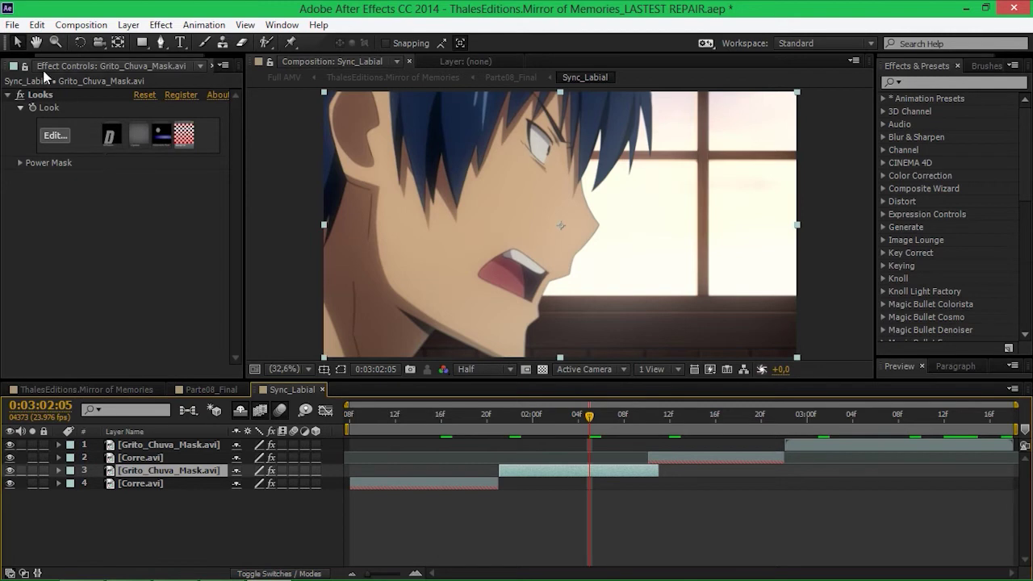
pyautogui.hotkey('ctrl', '0')
pyautogui.click(78, 166)
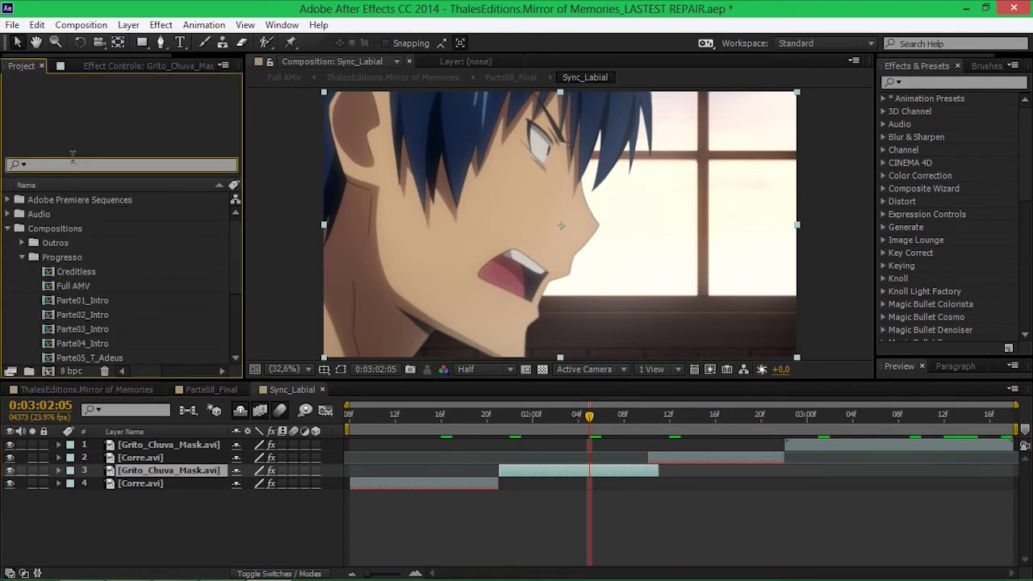
pyautogui.write('Grito')
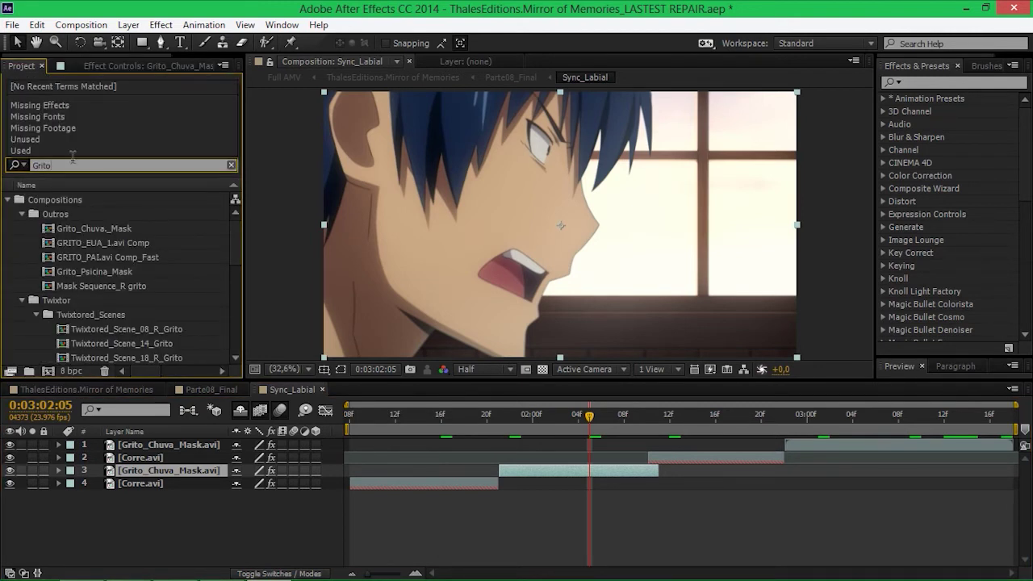
# Check the Grito_Psicina_Mask and Grito_Chuva._Mask compositions and the Pré-Renders folder among the filtered project items
pyautogui.click(96, 275)
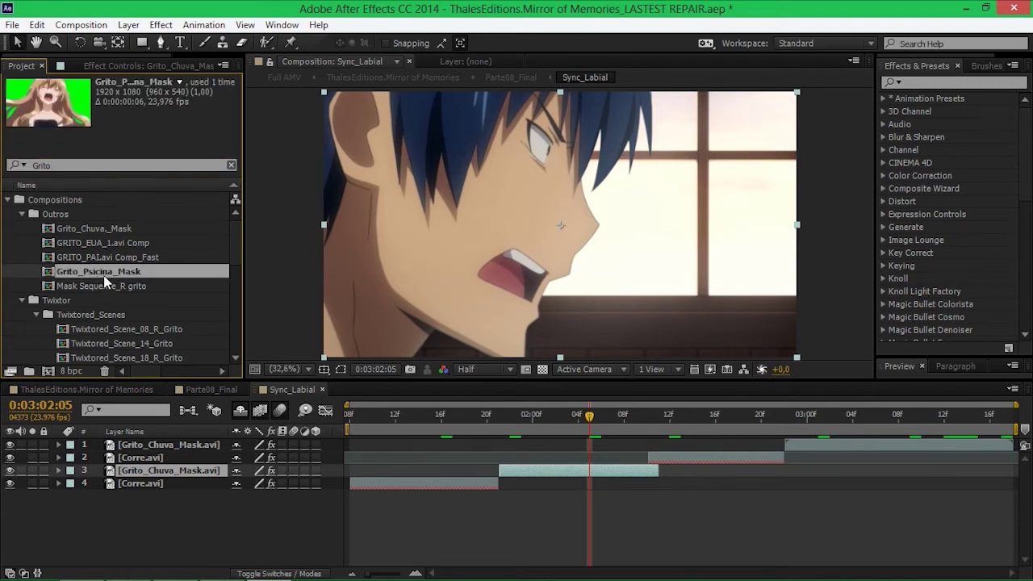
pyautogui.click(97, 228)
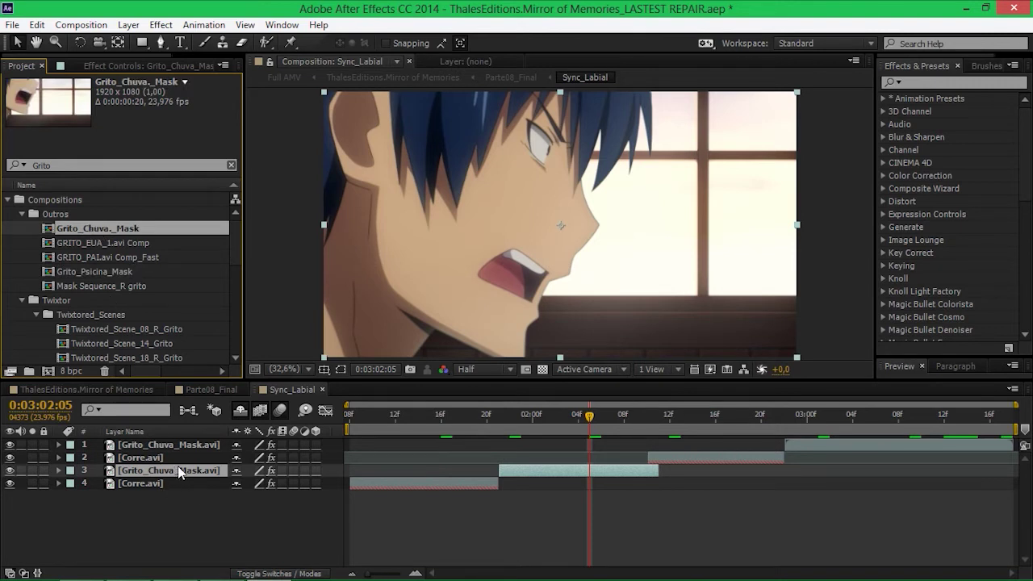
pyautogui.scroll(-5, 229, 274)
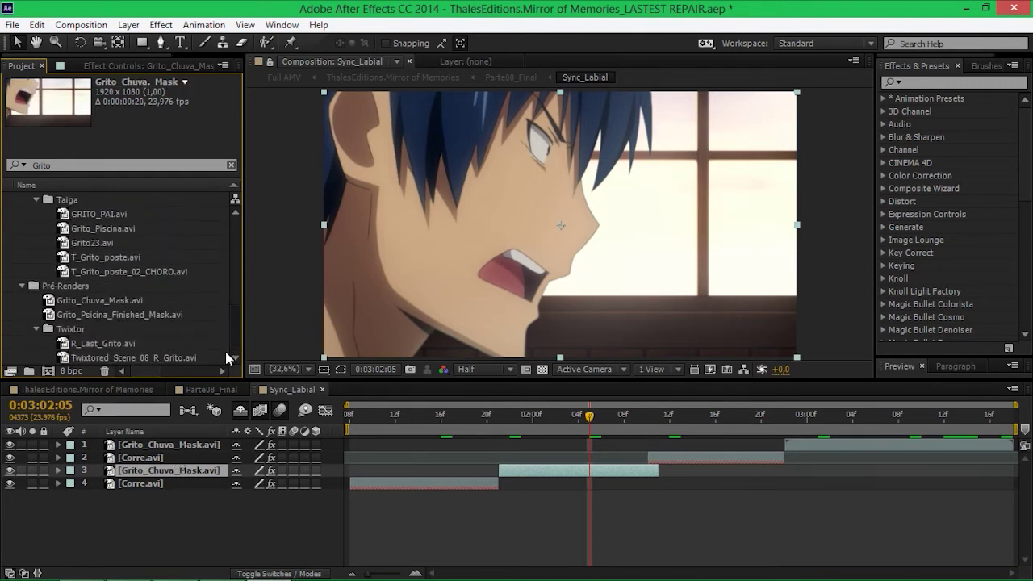
pyautogui.click(69, 286)
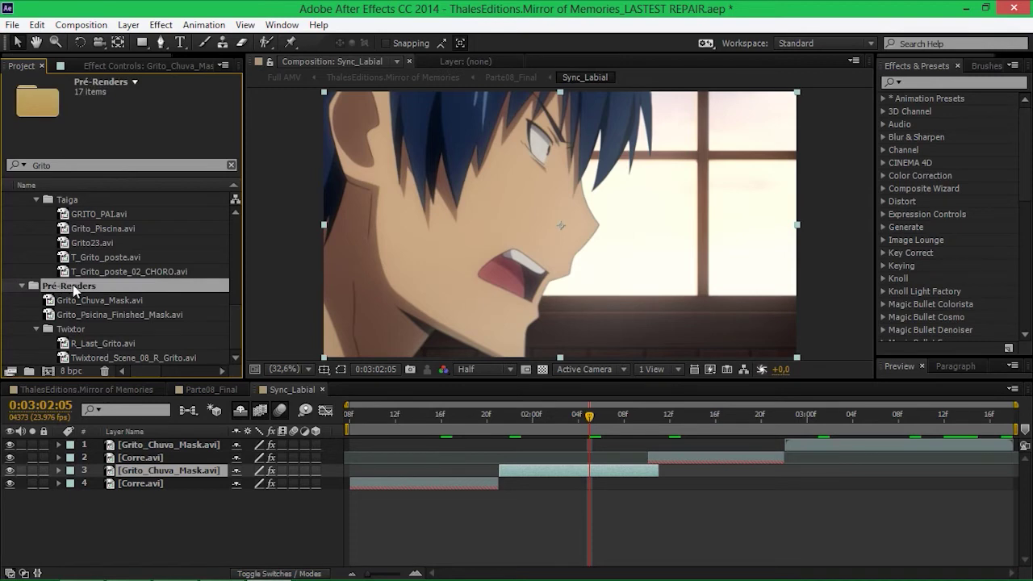
# Open the Grito_Chuva._Mask composition and go to its first frame, 0:03:01:09
pyautogui.scroll(5, 72, 291)
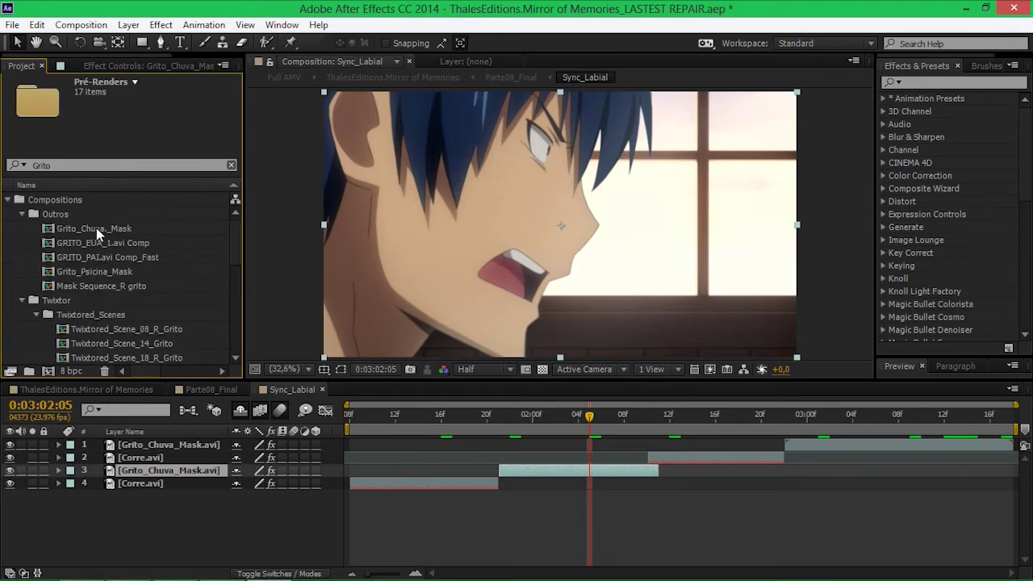
pyautogui.click(99, 229)
pyautogui.doubleClick(82, 229)
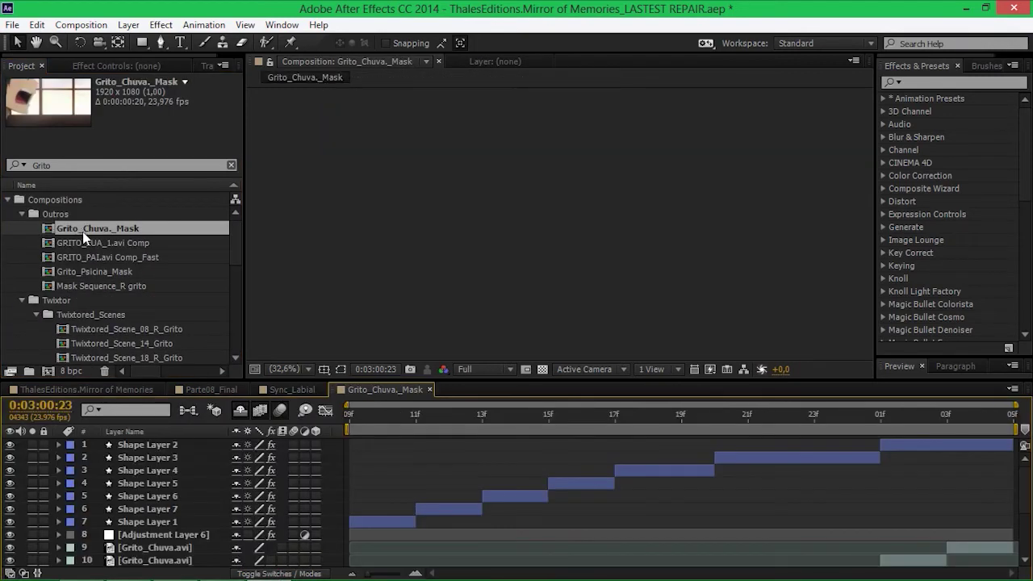
pyautogui.click(349, 415)
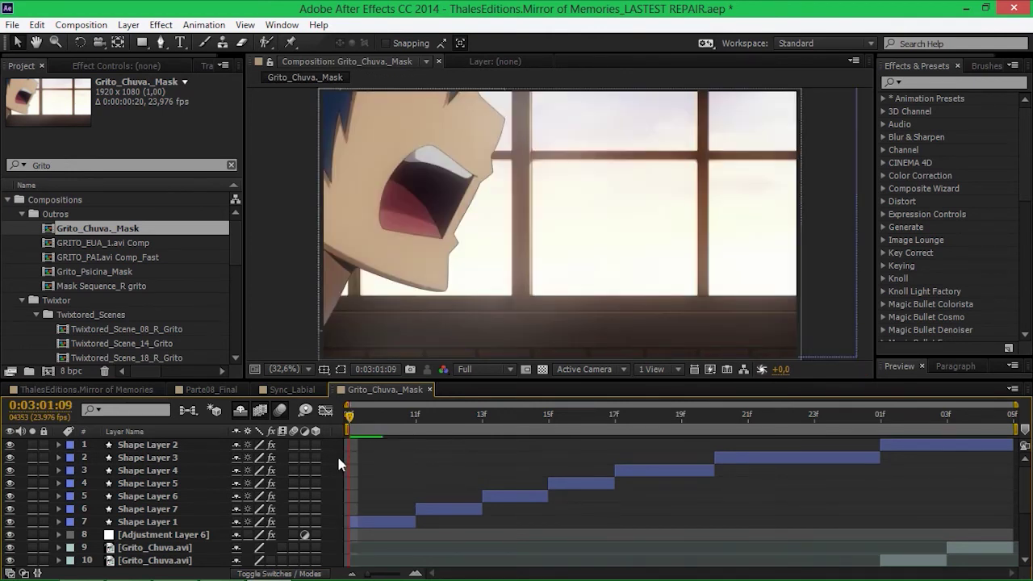
# Preview the School_Window0.tga background layer in solo, and take it out of solo
pyautogui.scroll(-4, 339, 460)
pyautogui.click(184, 559)
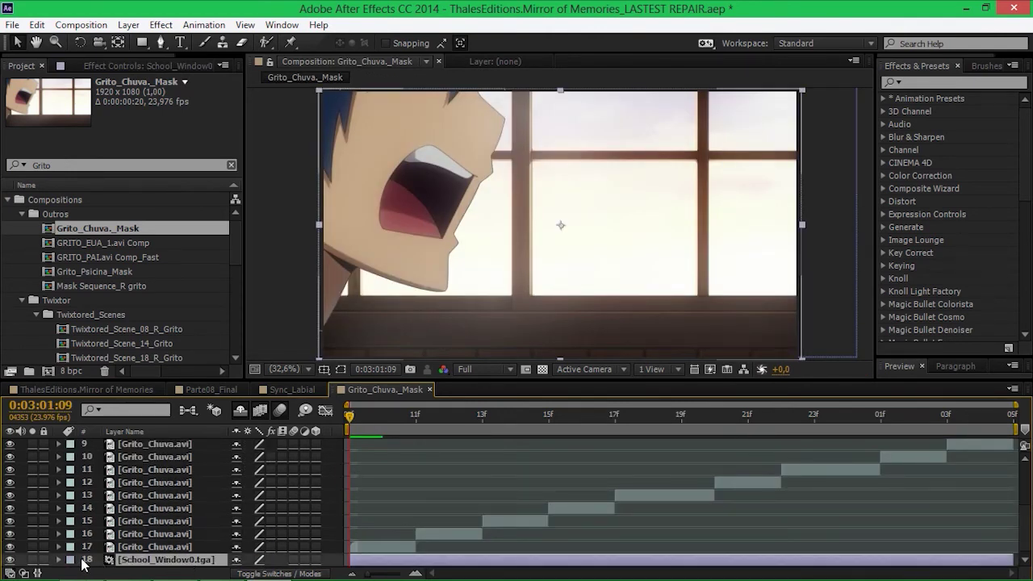
pyautogui.click(32, 559)
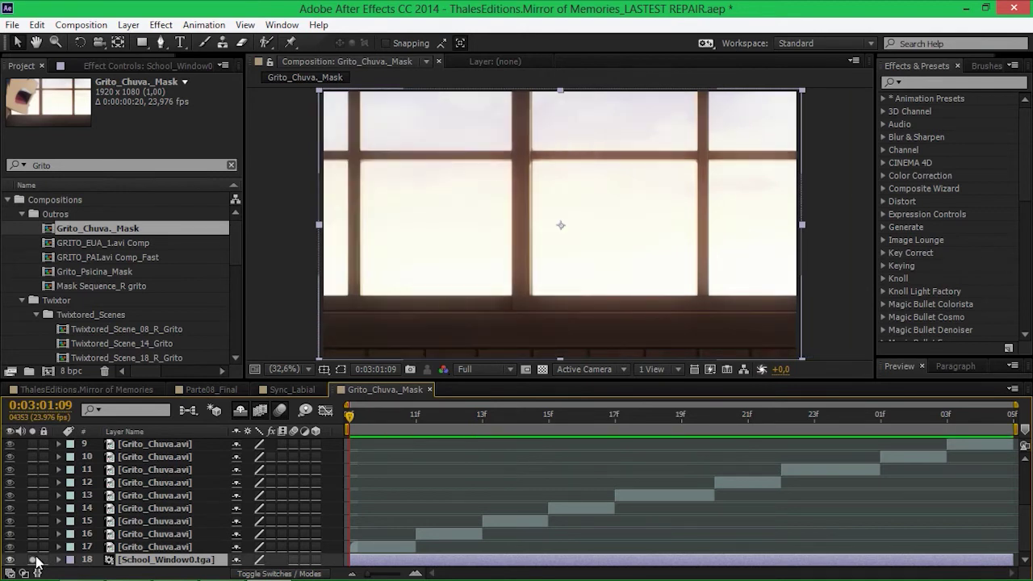
pyautogui.click(33, 561)
# Preview the masked Grito_Chuva.avi layer 17 in solo, and take it out of solo
pyautogui.click(382, 549)
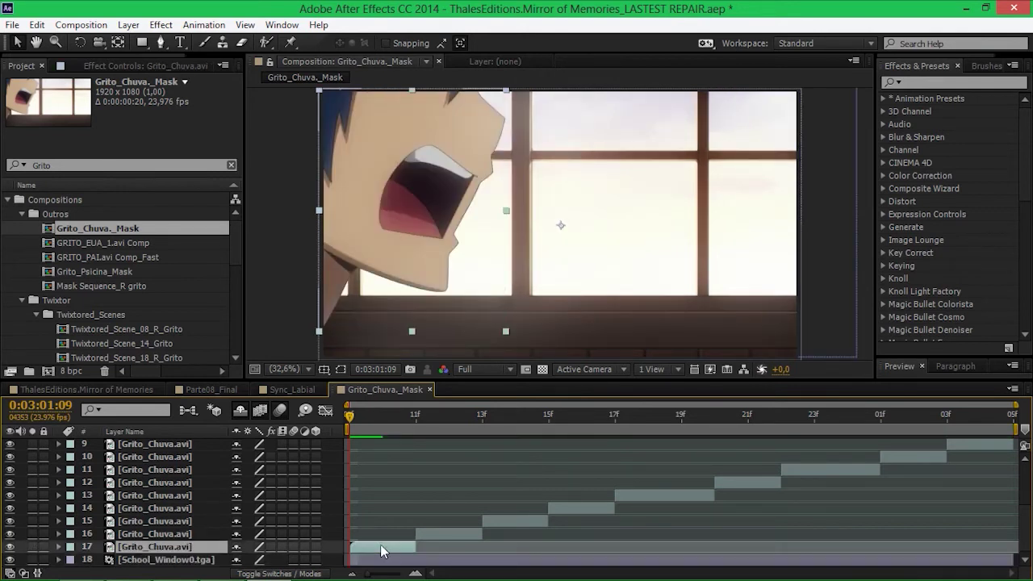
pyautogui.click(32, 547)
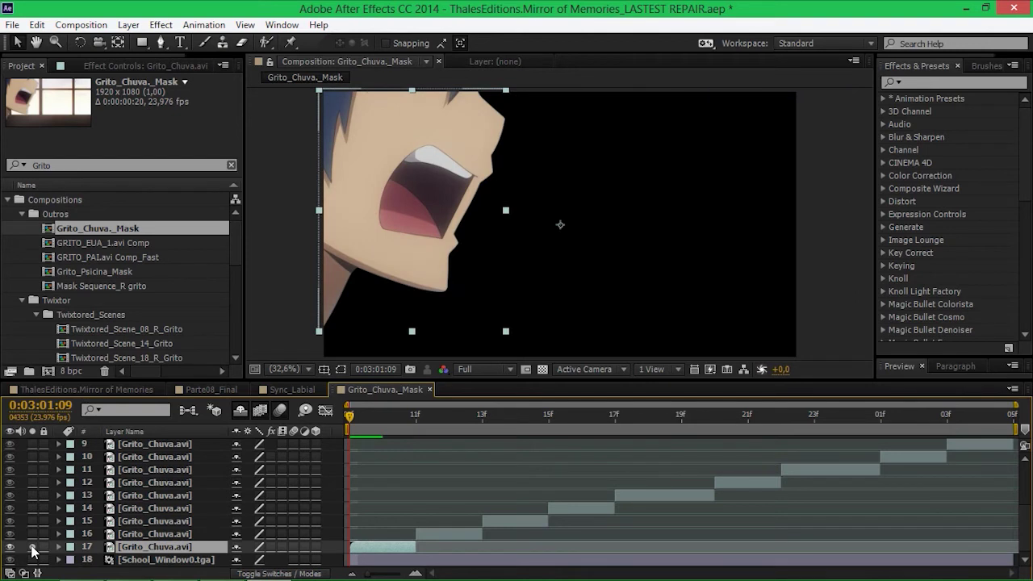
pyautogui.click(32, 547)
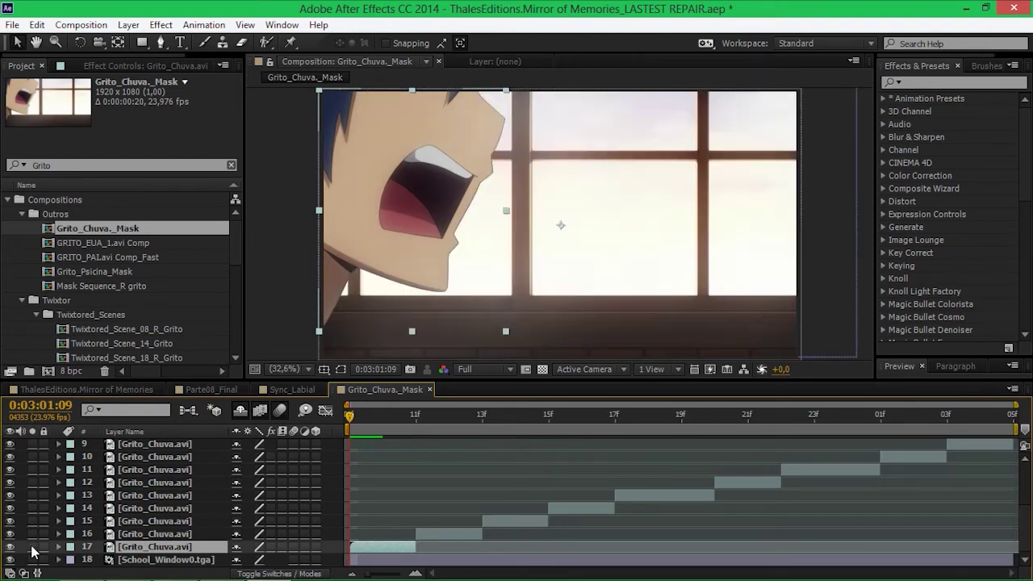
# Open layer 17, Grito_Chuva.avi, in its own viewer, set the view to None, and scrub the unmasked footage to 0:00:00:15
pyautogui.doubleClick(170, 548)
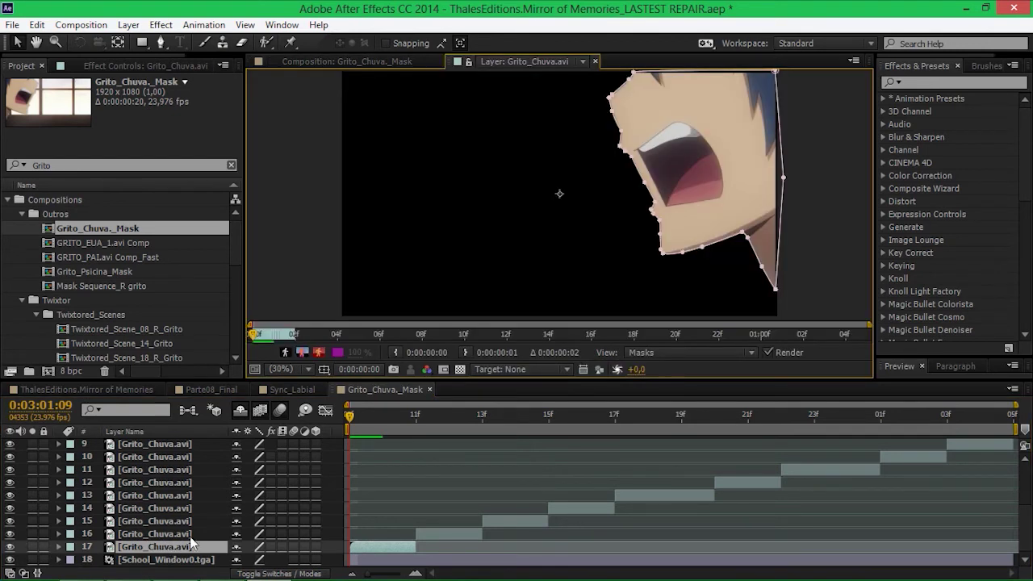
pyautogui.click(632, 353)
pyautogui.click(648, 369)
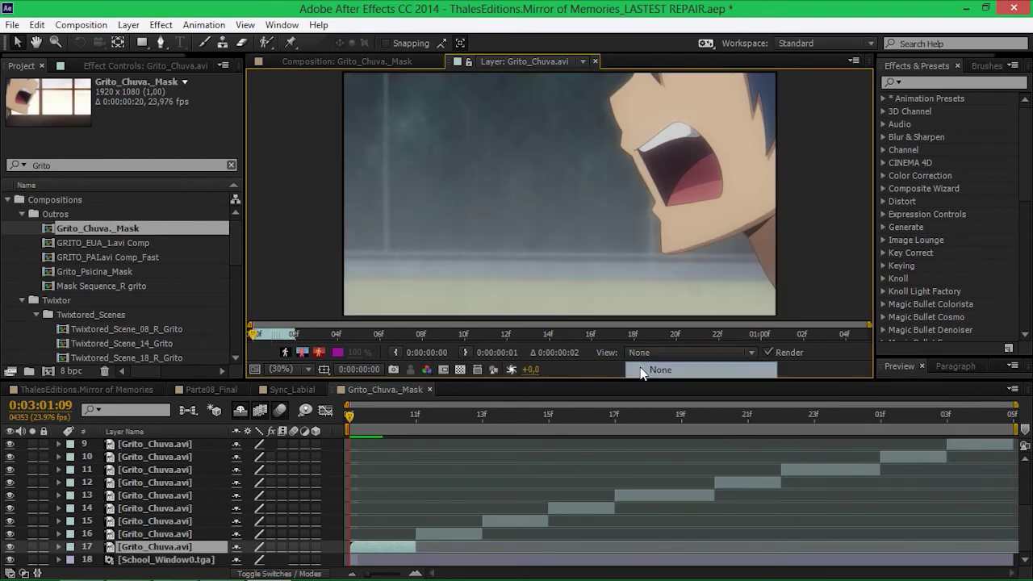
pyautogui.moveTo(257, 337); pyautogui.dragTo(579, 345)
# Close all layer views and return to the Grito_Chuva._Mask composition view
pyautogui.click(583, 61)
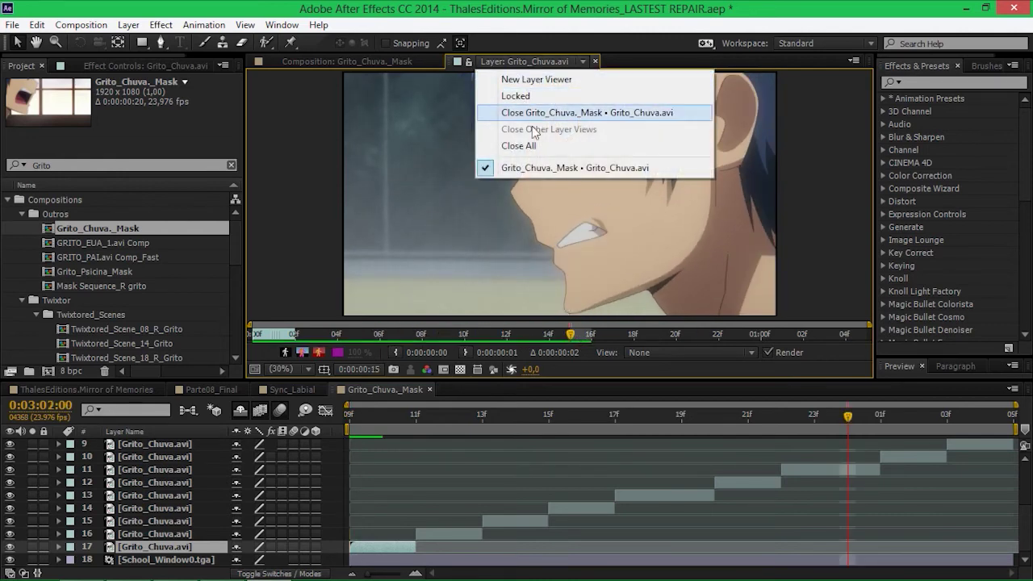
pyautogui.click(510, 145)
pyautogui.click(400, 63)
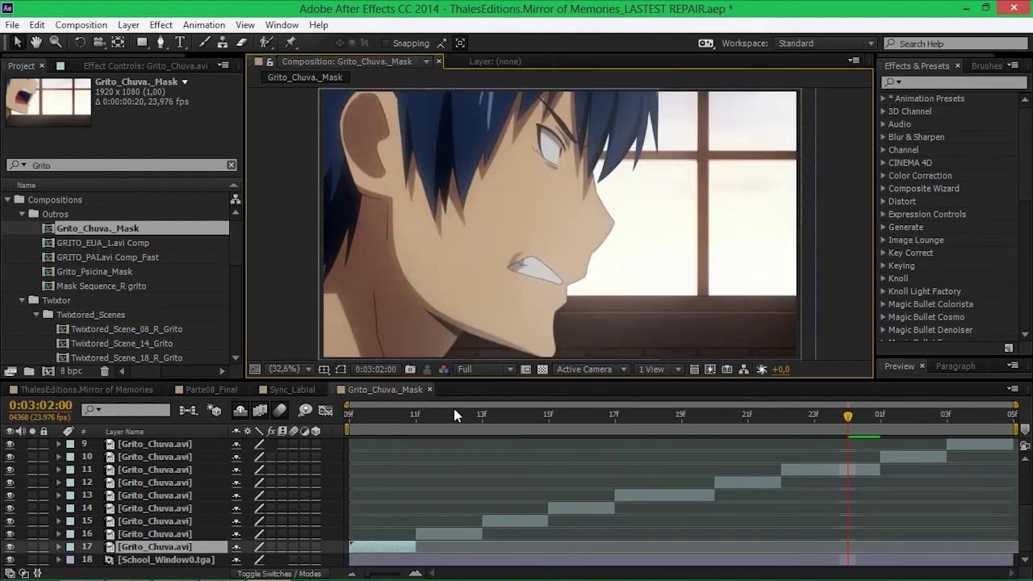
# Select Shape Layer 1 through Shape Layer 7, hide them all to compare the image, and show them again
pyautogui.scroll(3, 255, 502)
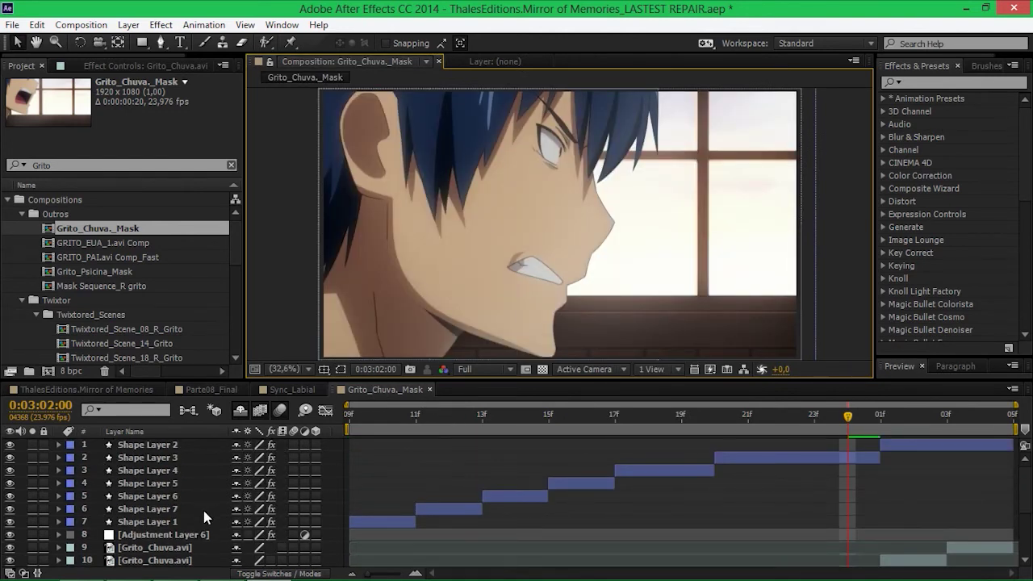
pyautogui.click(172, 523)
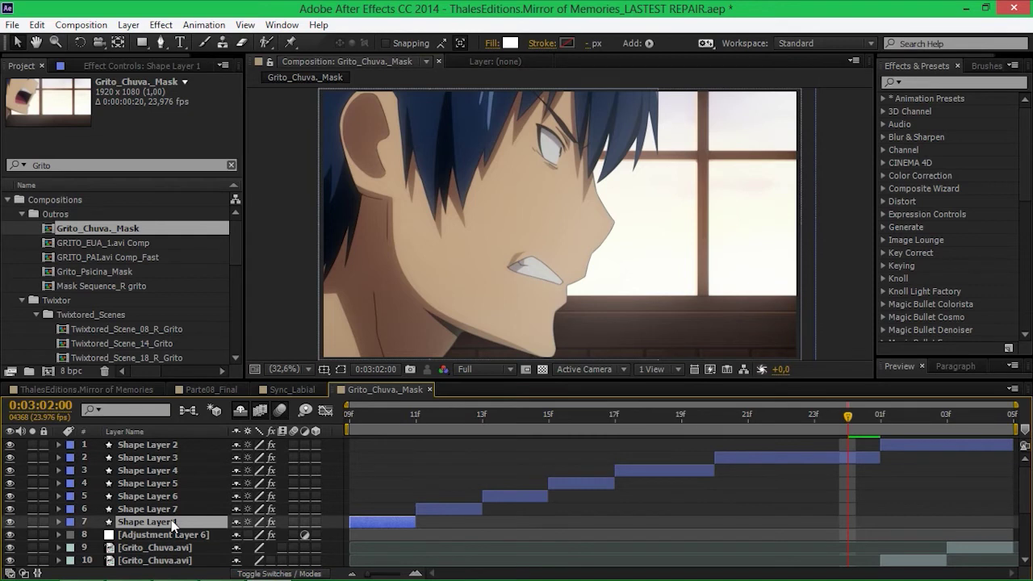
pyautogui.keyDown('shift'); pyautogui.click(159, 448); pyautogui.keyUp('shift')
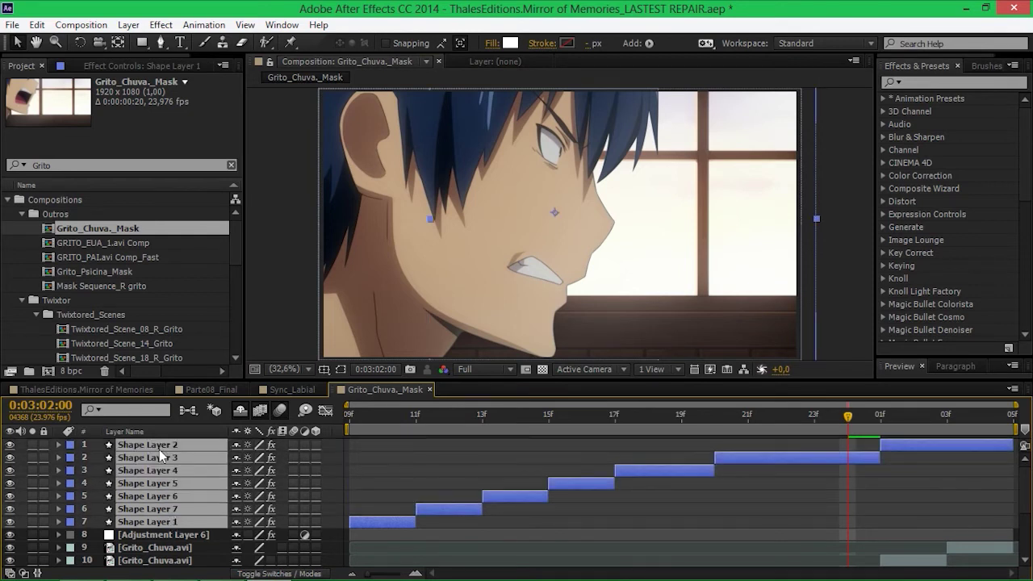
pyautogui.click(10, 523)
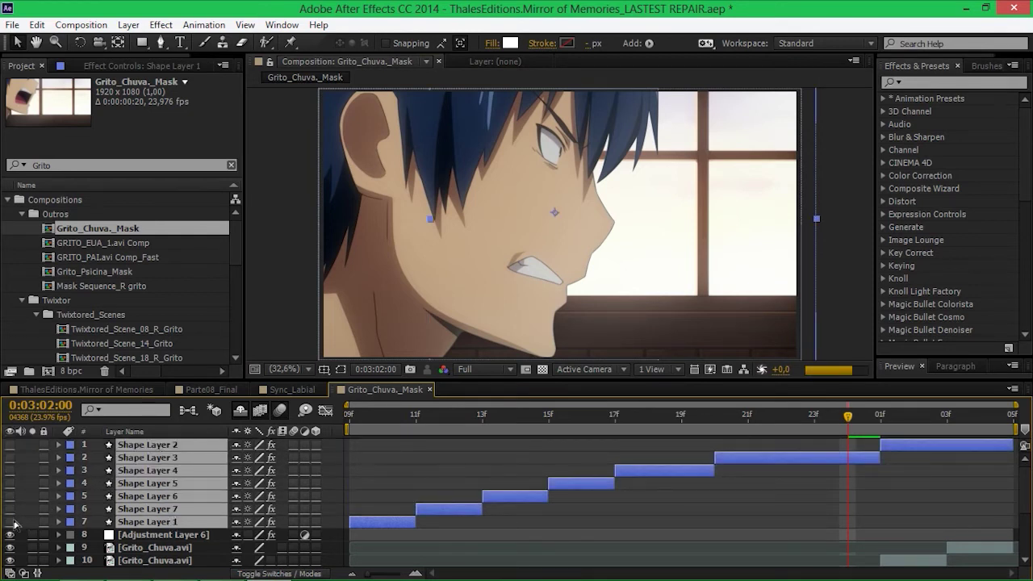
pyautogui.click(10, 522)
pyautogui.click(10, 523)
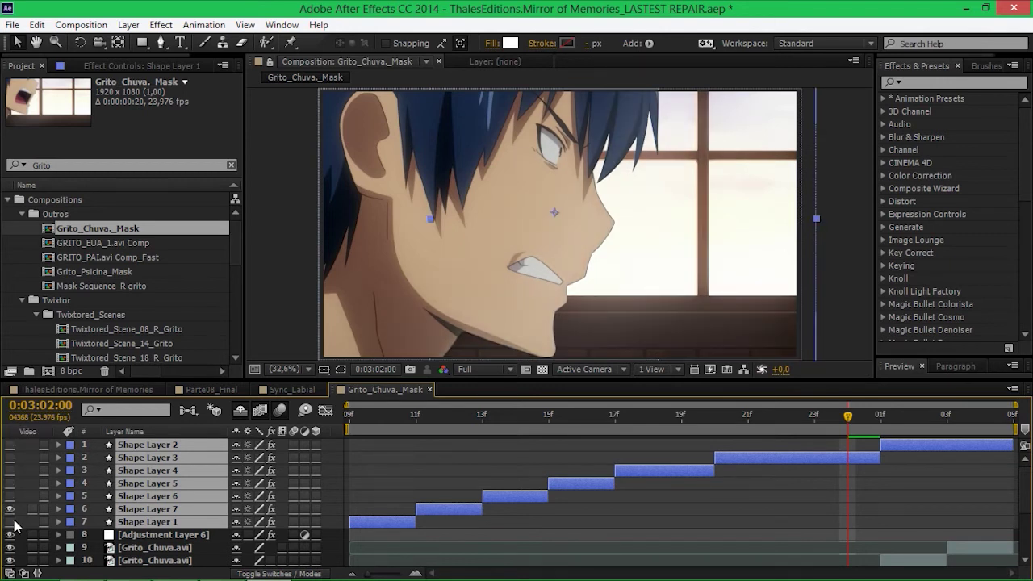
pyautogui.click(10, 523)
# Inspect the Grito_Chuva._Mask composition at 0:03:02:04 and 0:03:01:18, and deselect all shape layers
pyautogui.click(979, 419)
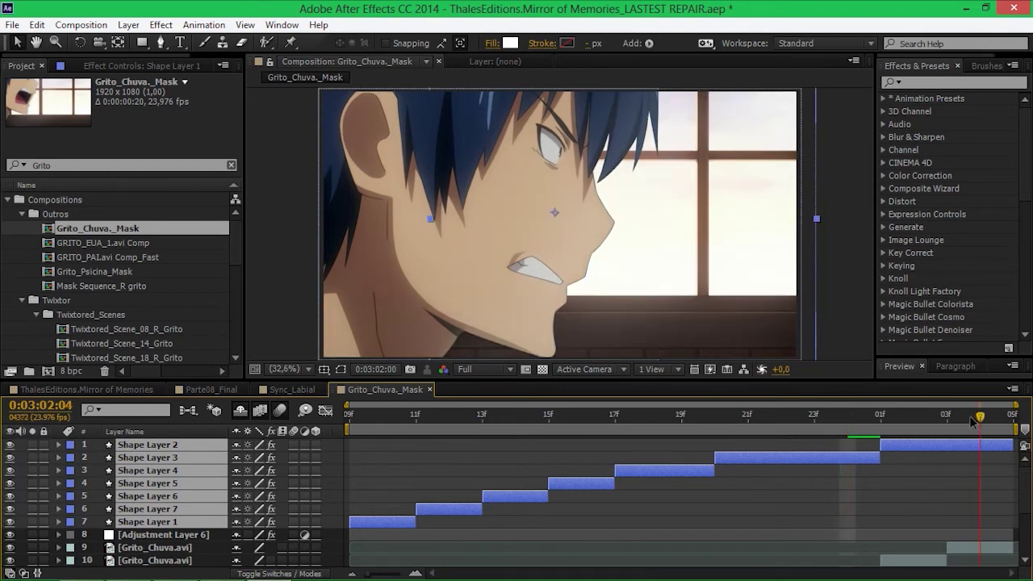
pyautogui.click(744, 428)
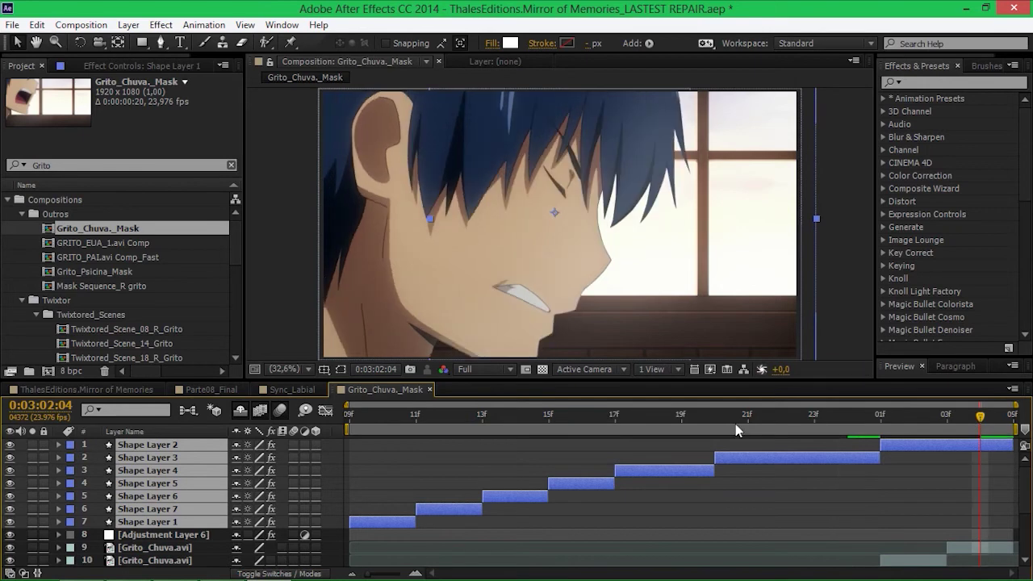
pyautogui.click(657, 422)
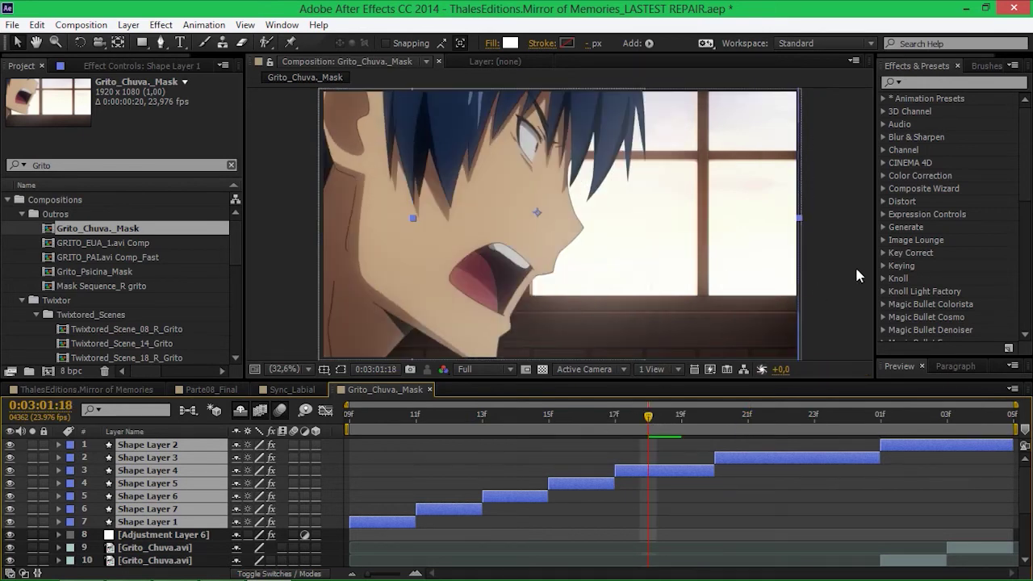
pyautogui.click(855, 264)
# Close the Grito_Chuva._Mask and Sync_Labial compositions and go to 0:03:04:10 in Parte08_Final
pyautogui.click(430, 389)
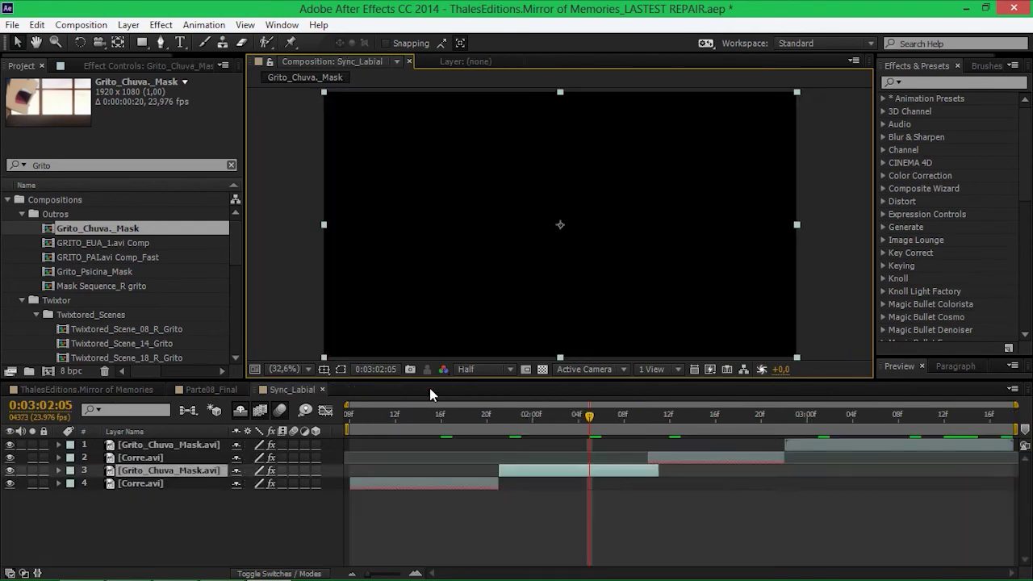
pyautogui.click(322, 389)
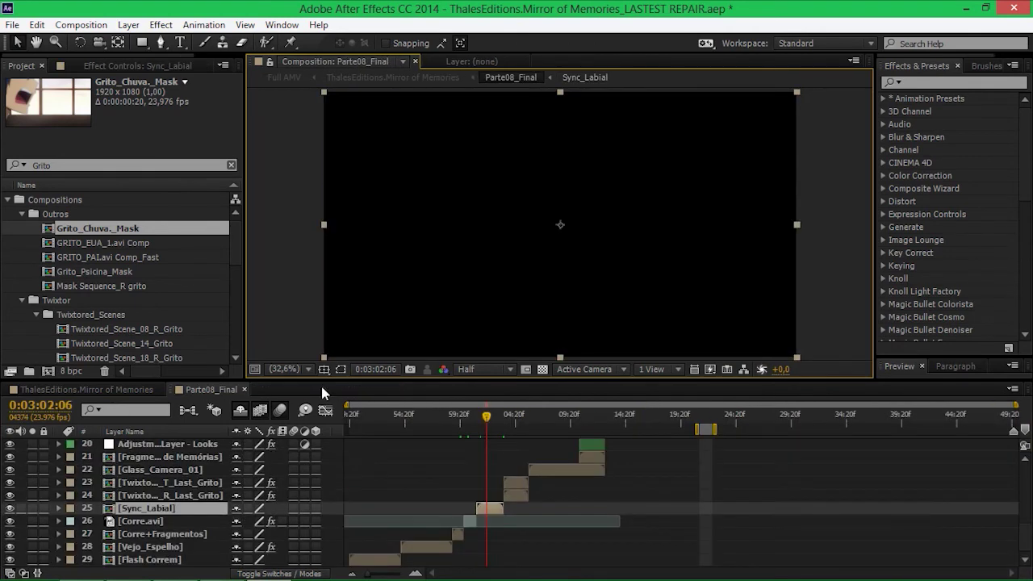
pyautogui.click(511, 417)
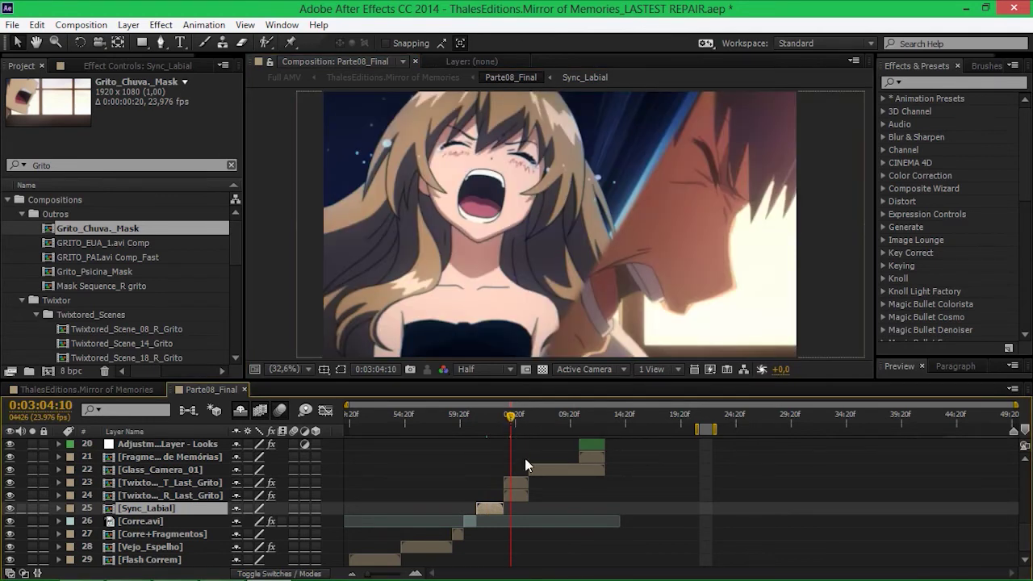
# Open Twixtored_Scene_25_R_Last_Grito from layer 24, preview its School_Window0.tga background in solo, and take it out of solo
pyautogui.click(521, 496)
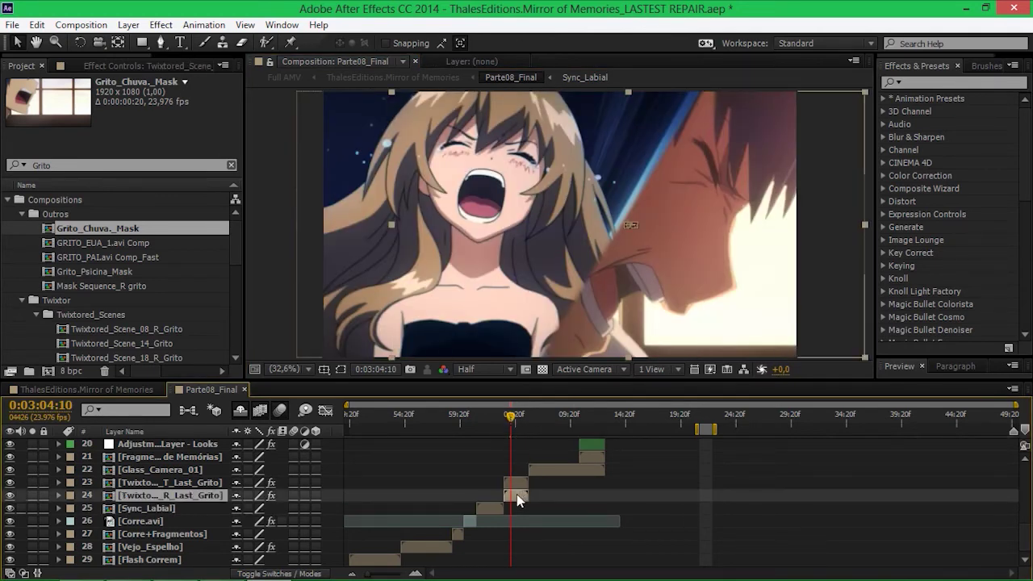
pyautogui.doubleClick(517, 494)
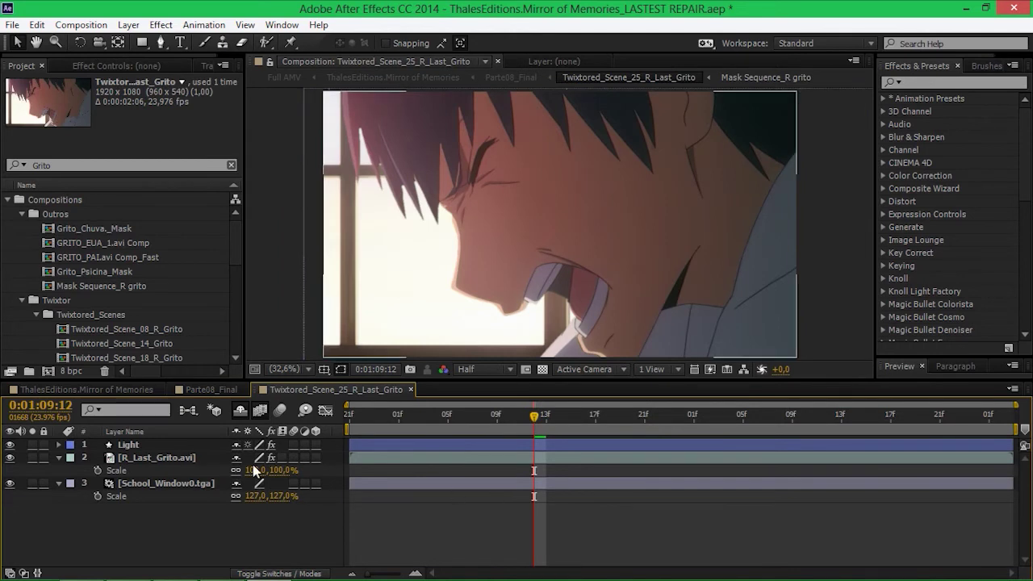
pyautogui.click(33, 484)
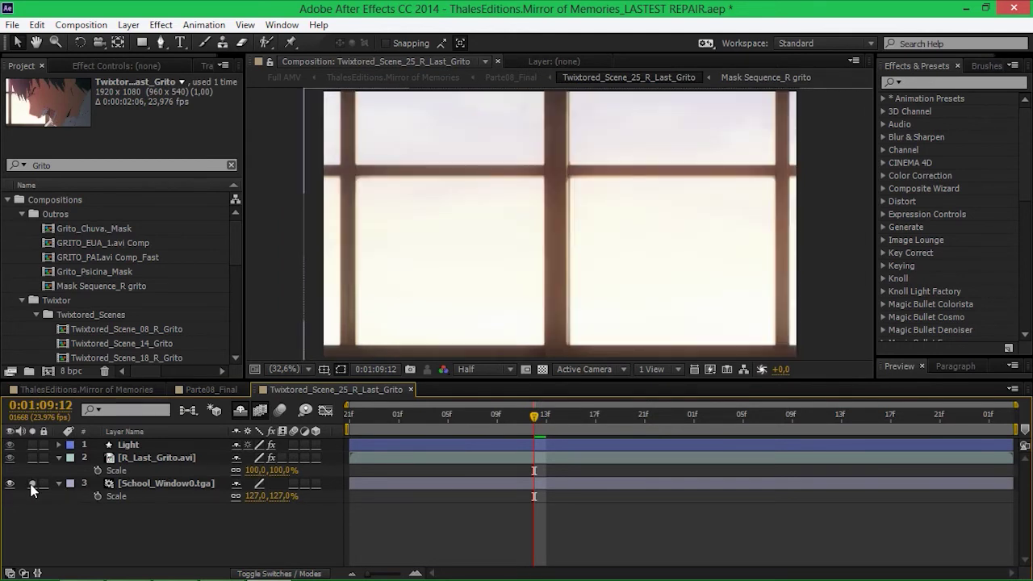
pyautogui.click(32, 485)
# Preview the masked R_Last_Grito.avi layer in solo, and take it out of solo
pyautogui.click(149, 459)
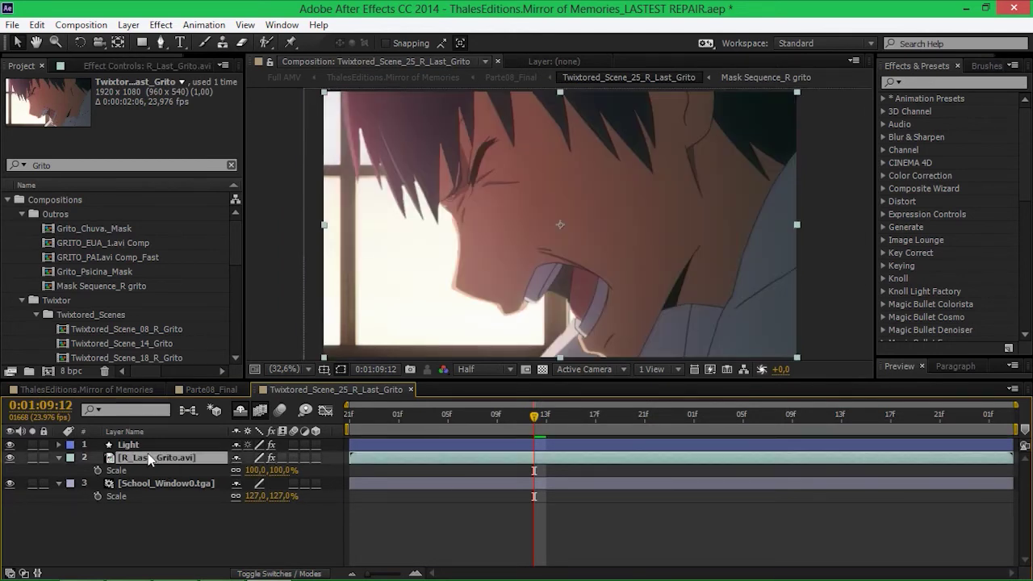
pyautogui.click(32, 457)
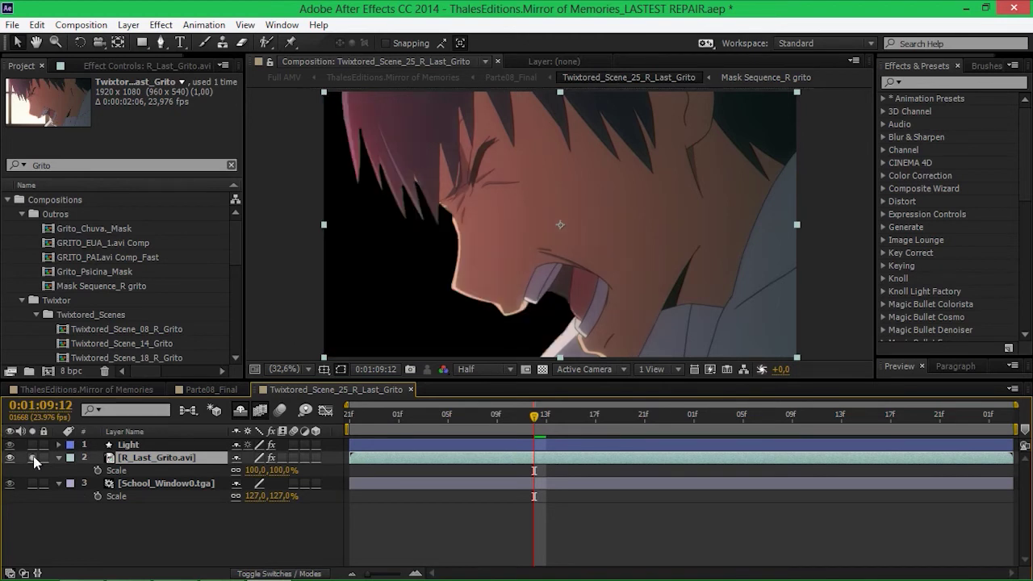
pyautogui.click(33, 456)
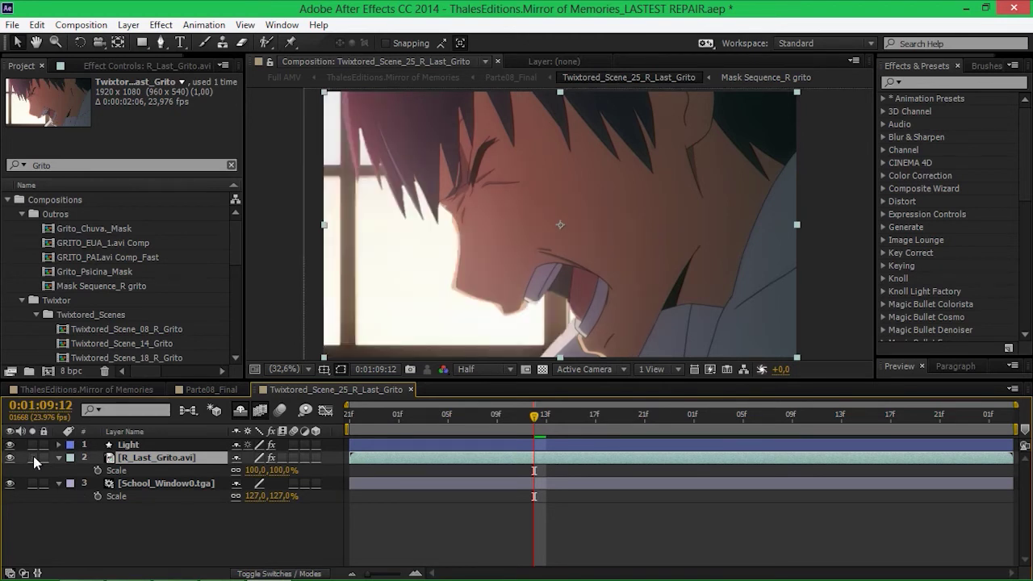
# Solo the Light layer, disable its effects to view the raw shape alone and in the full composite, and re-enable them
pyautogui.click(32, 445)
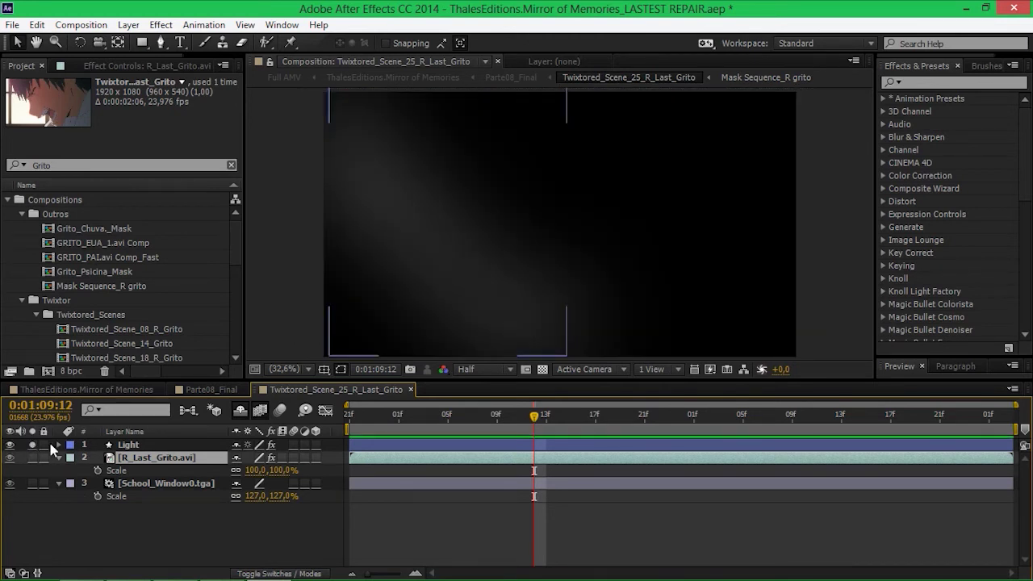
pyautogui.click(139, 445)
pyautogui.click(271, 445)
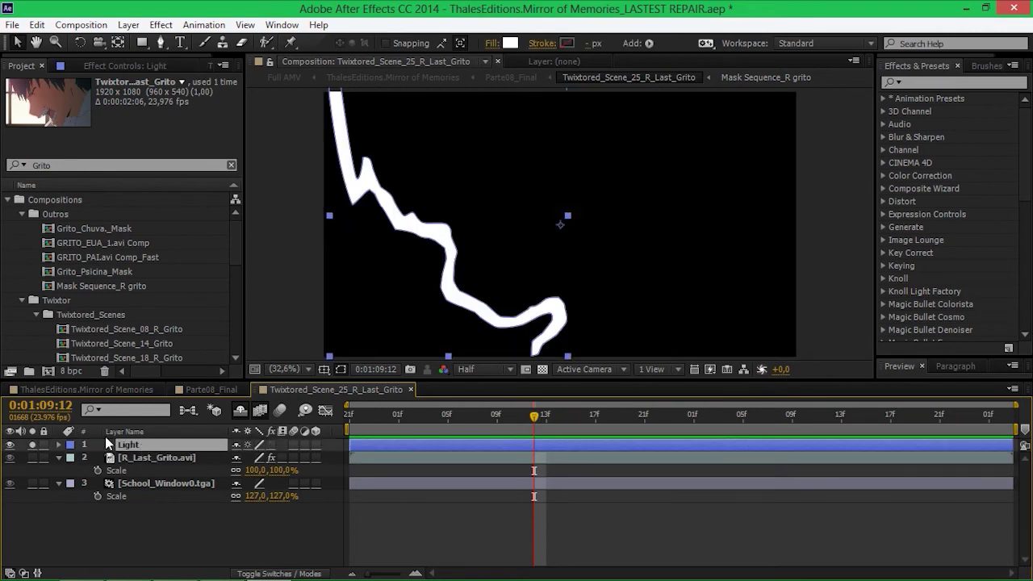
pyautogui.click(33, 446)
pyautogui.click(250, 544)
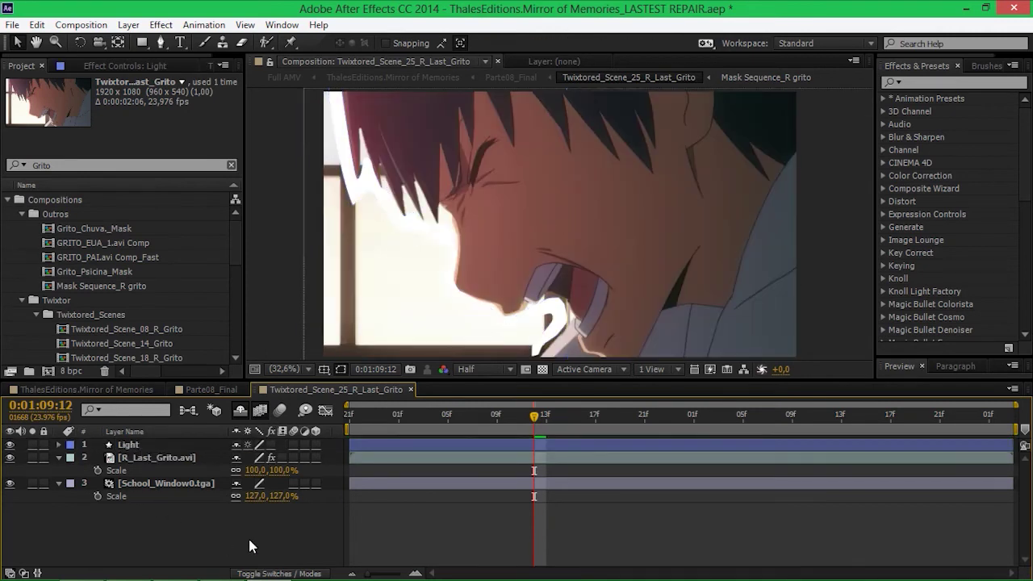
pyautogui.click(271, 444)
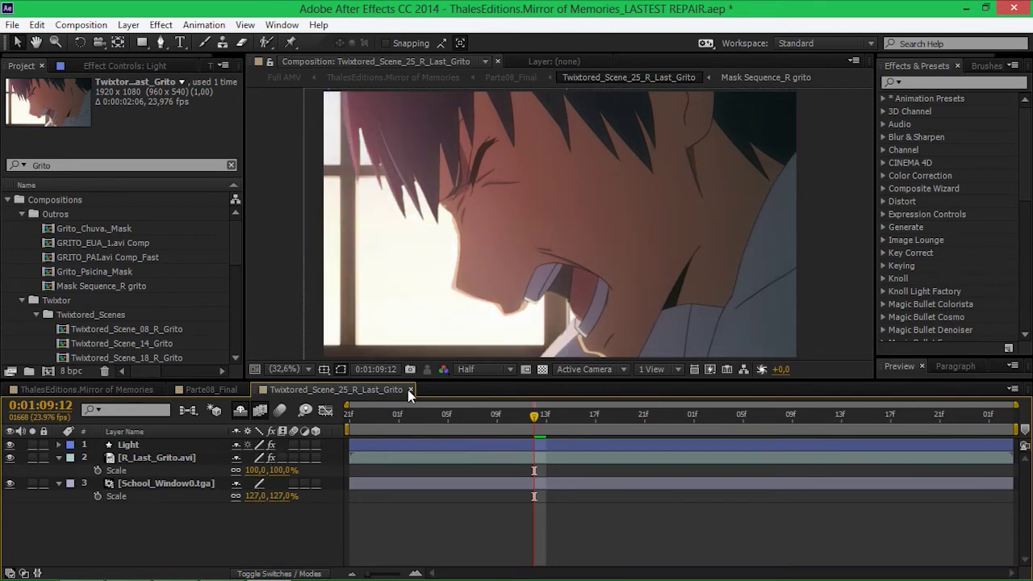
# Switch to the Twixtored_Scene_24_T_Last_Grito composition from layer 23 and preview its Corre.avi layer in solo, scrubbing to 0:03:03:21
pyautogui.click(410, 390)
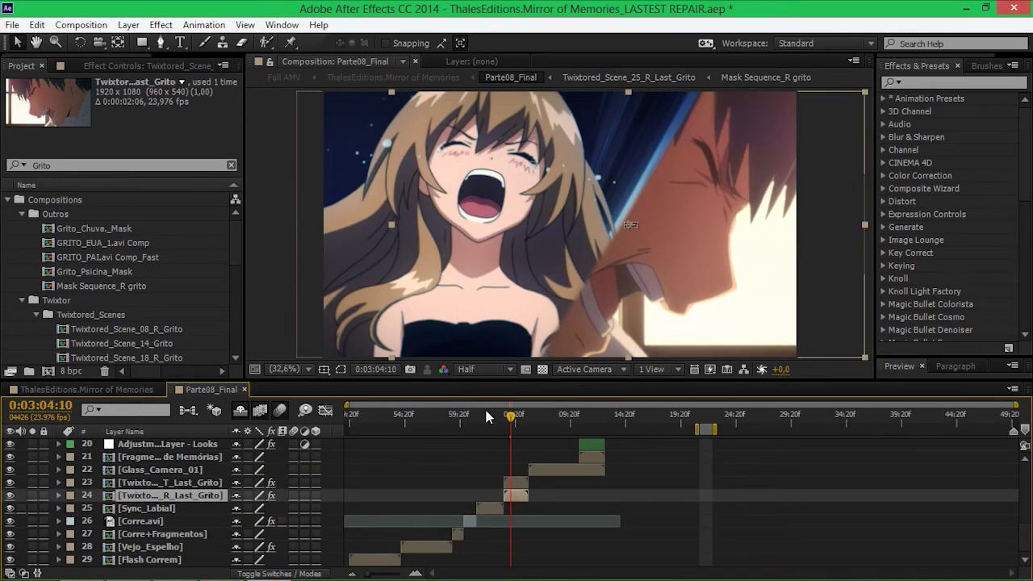
pyautogui.doubleClick(517, 481)
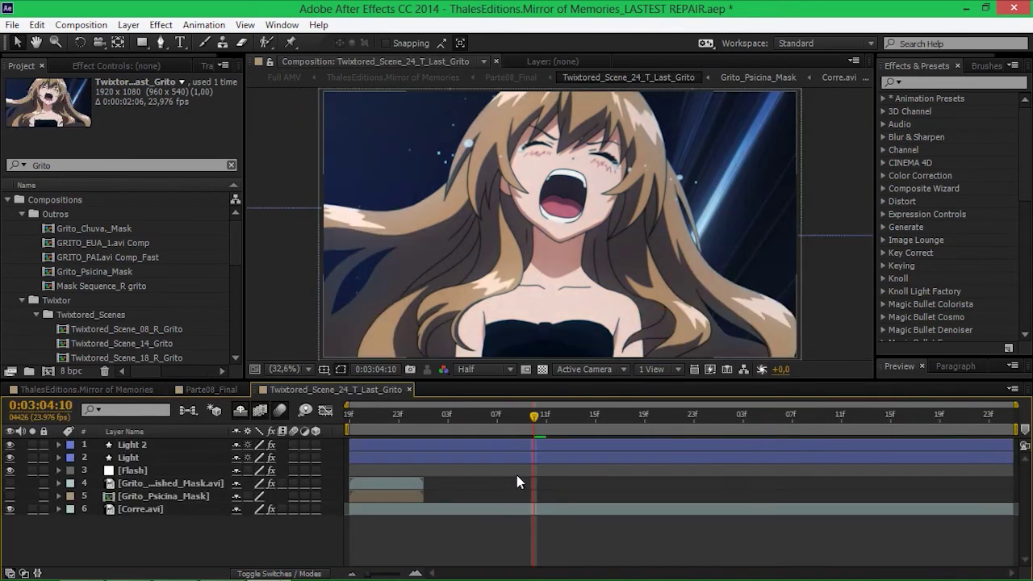
pyautogui.click(157, 509)
pyautogui.click(32, 510)
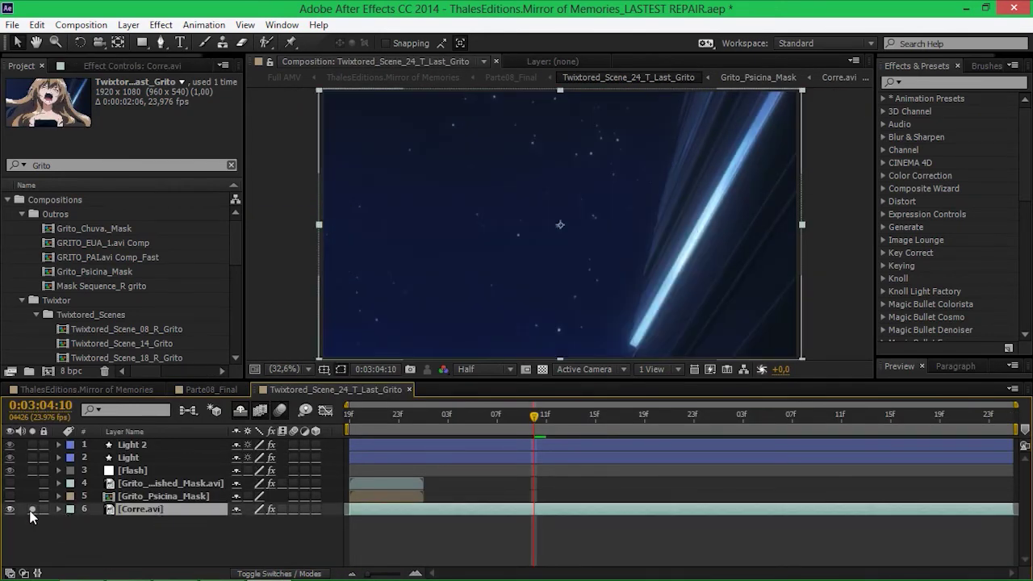
pyautogui.moveTo(536, 416); pyautogui.dragTo(373, 440)
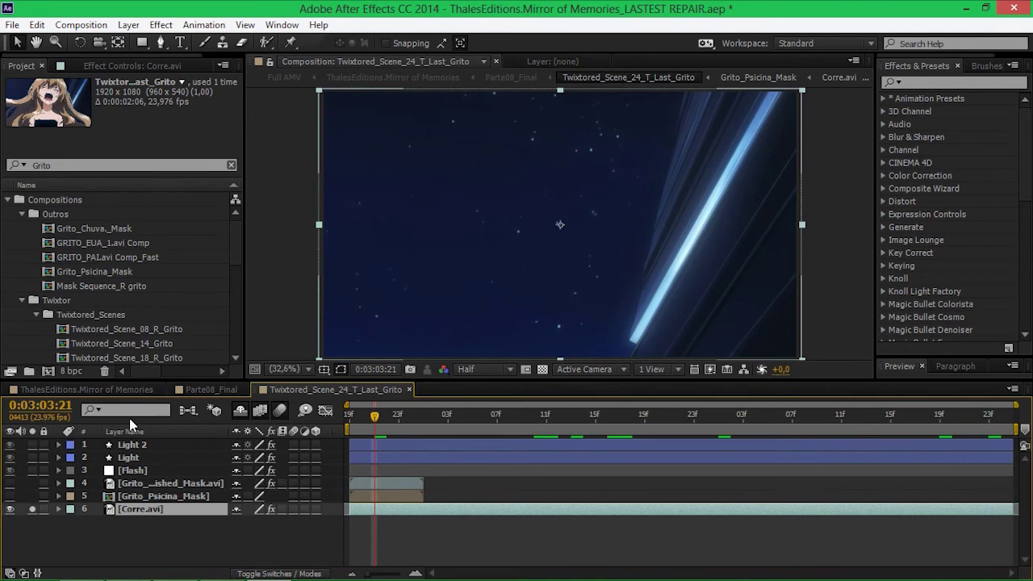
# Show the effect controls of the Grito_Psicina_Mask layer and take Corre.avi out of solo
pyautogui.click(153, 497)
pyautogui.click(118, 61)
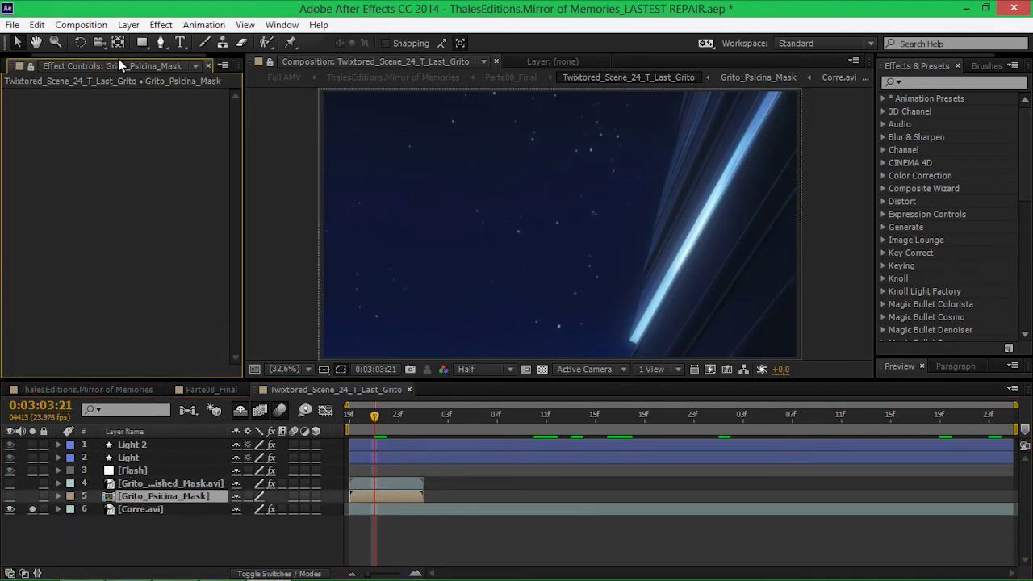
pyautogui.keyDown('ctrl'); pyautogui.click(150, 507); pyautogui.keyUp('ctrl')
pyautogui.keyDown('ctrl'); pyautogui.click(149, 507); pyautogui.keyUp('ctrl')
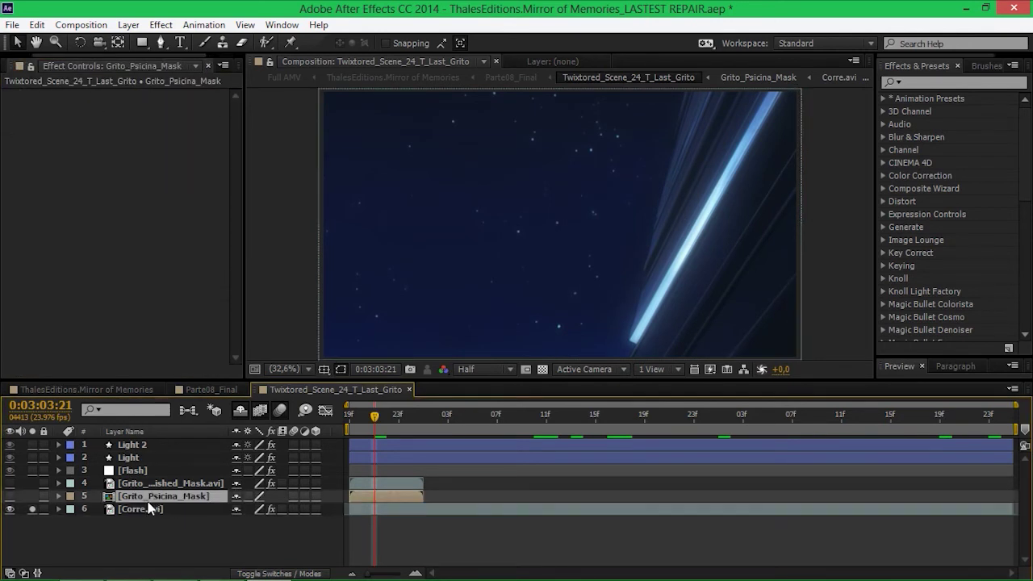
pyautogui.click(33, 509)
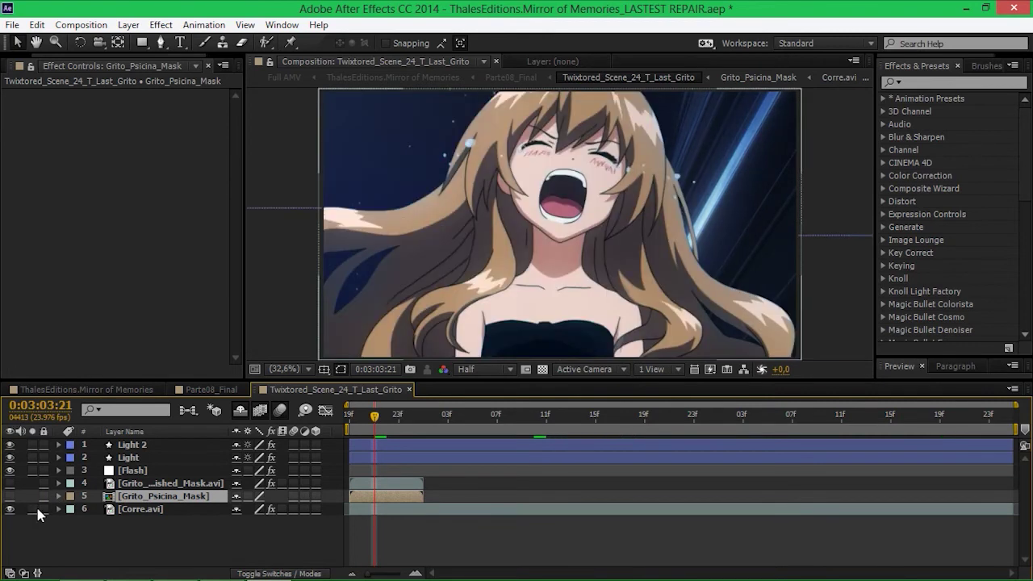
# Select the Flash layer and switch its Levels, Keylight (1.2) and Curves effects off and back on
pyautogui.click(130, 472)
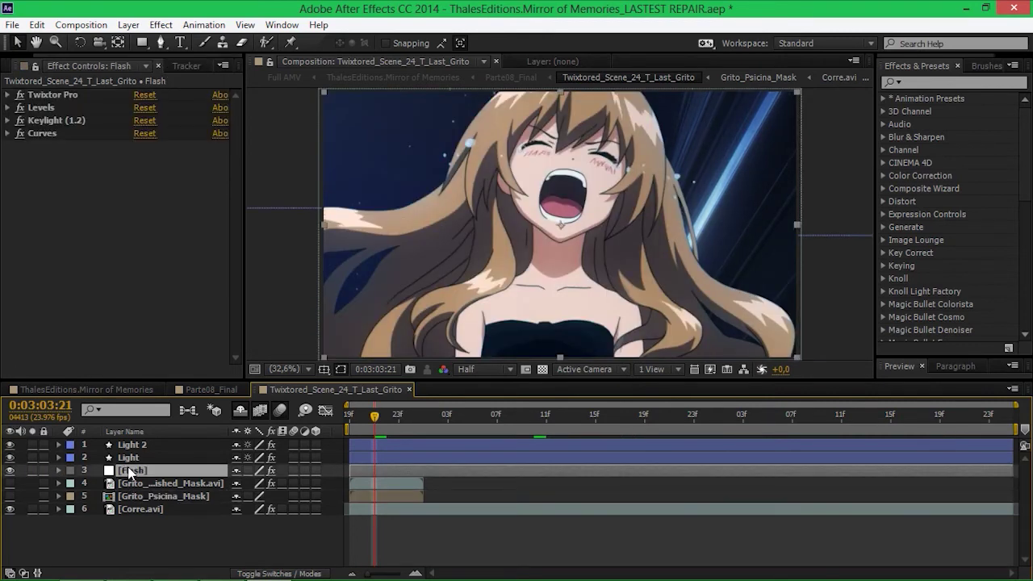
pyautogui.click(66, 98)
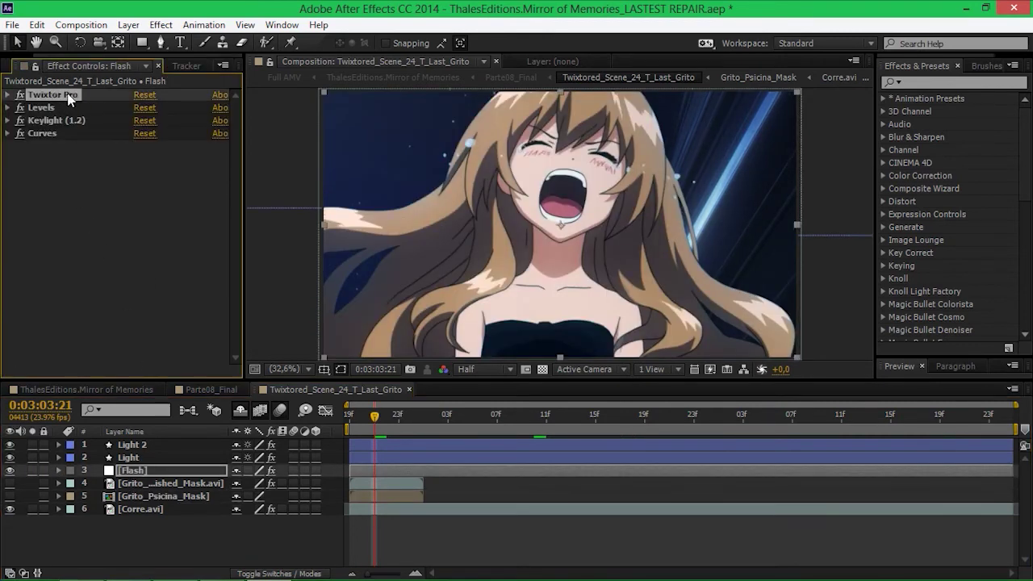
pyautogui.click(20, 108)
pyautogui.click(19, 121)
pyautogui.click(20, 133)
pyautogui.click(19, 107)
pyautogui.click(19, 120)
pyautogui.click(19, 133)
# Compare the Flash layer without Keylight (1.2), then without Levels and Curves, and re-enable all three effects
pyautogui.click(19, 120)
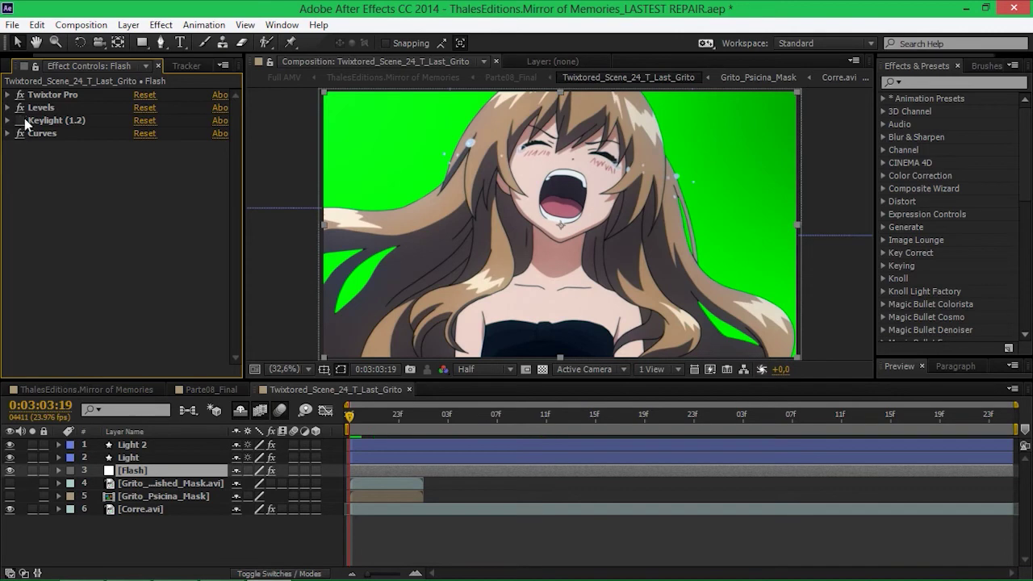
pyautogui.click(20, 120)
pyautogui.click(19, 108)
pyautogui.click(19, 133)
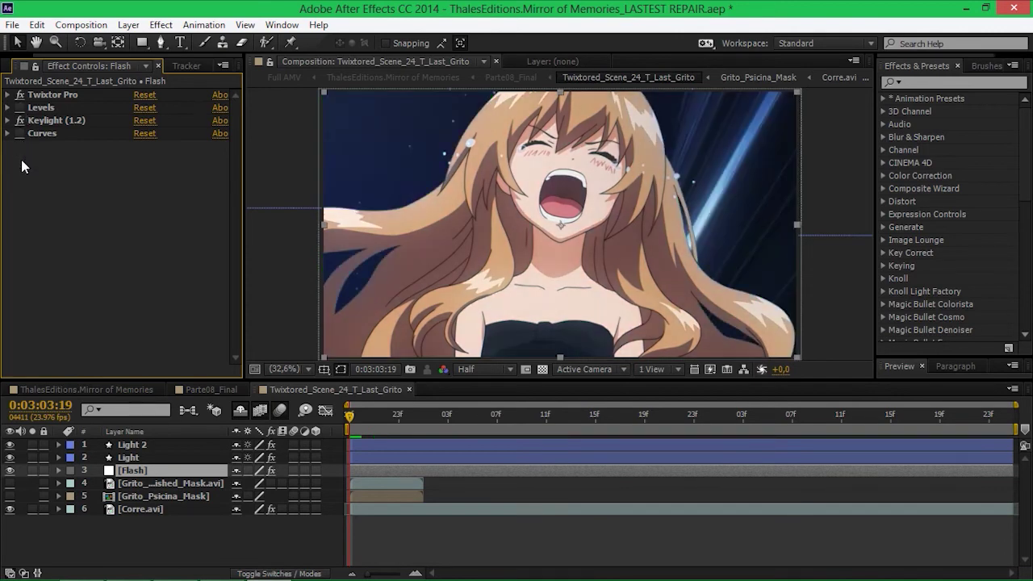
pyautogui.click(19, 133)
pyautogui.click(19, 108)
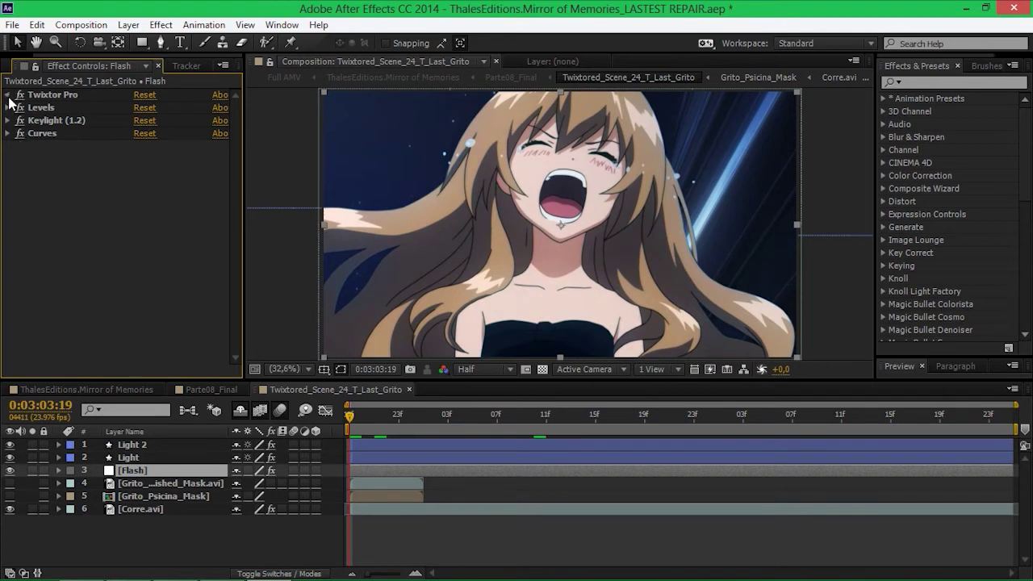
# Expand the Twixtor Pro effect on the Flash layer and set its Display to Source
pyautogui.click(8, 96)
pyautogui.click(169, 109)
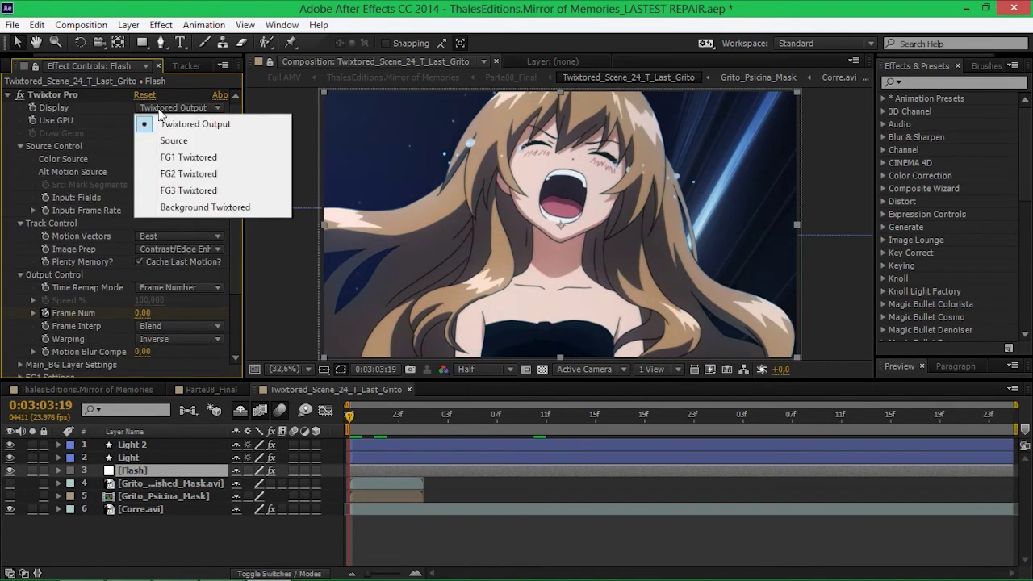
pyautogui.click(170, 142)
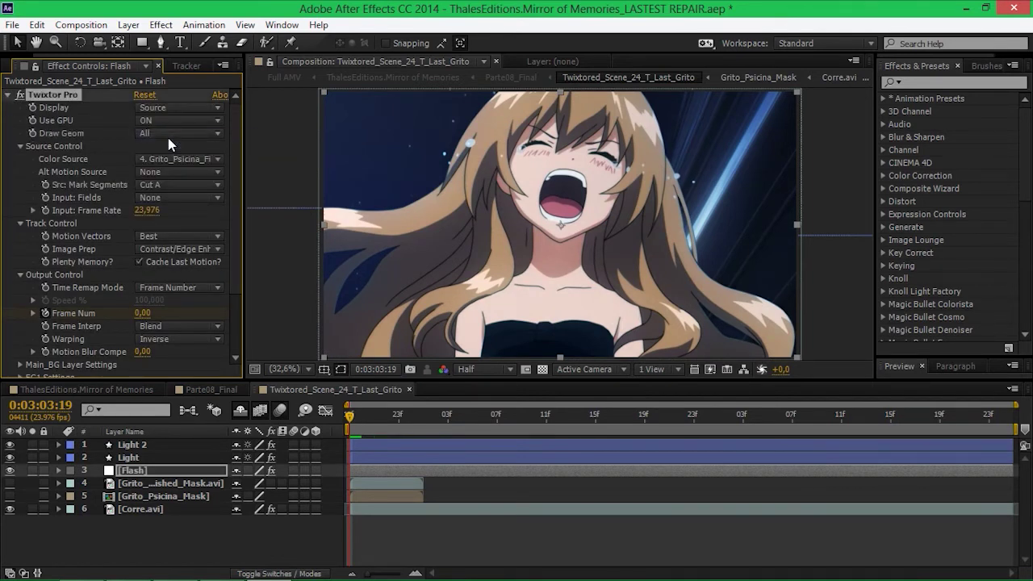
# Set the Twixtor Pro Display on the Flash layer to Twixtored Output
pyautogui.moveTo(355, 420)
pyautogui.mouseDown()
pyautogui.moveTo(431, 414)
pyautogui.moveTo(513, 427)
pyautogui.moveTo(352, 426)
pyautogui.moveTo(392, 426)
pyautogui.moveTo(379, 436)
pyautogui.moveTo(343, 424)
pyautogui.mouseUp()
pyautogui.click(143, 476)
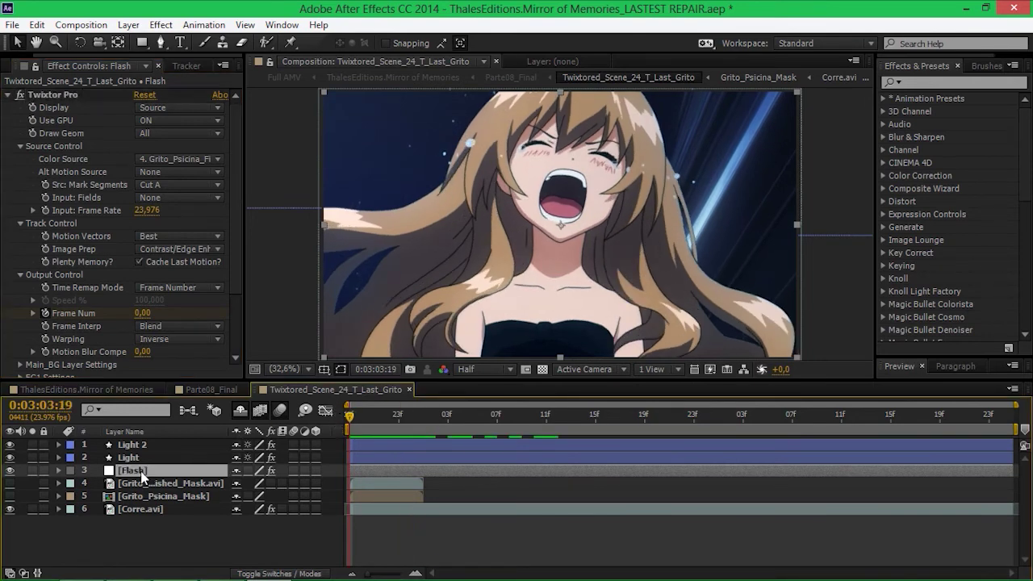
pyautogui.click(193, 108)
pyautogui.click(192, 118)
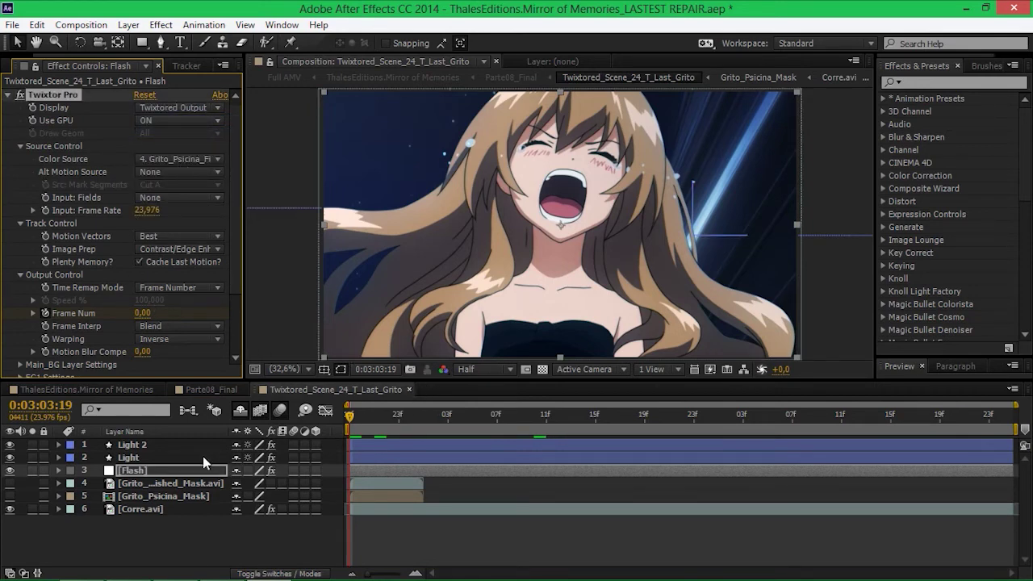
# Toggle the Light layer's visibility, solo it, and compare it with and without its Gaussian Blur
pyautogui.click(161, 496)
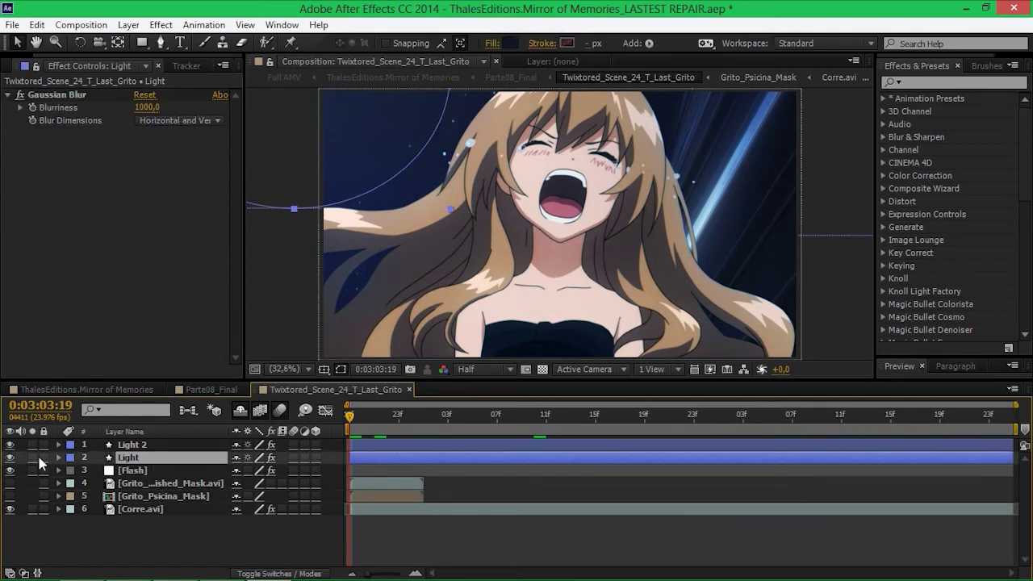
pyautogui.click(10, 459)
pyautogui.click(10, 458)
pyautogui.click(32, 458)
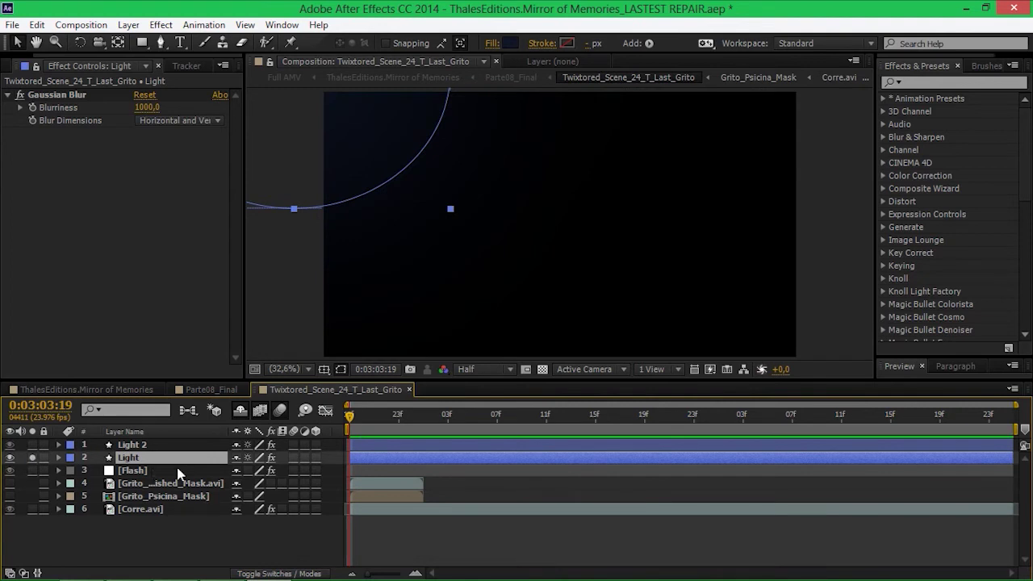
pyautogui.click(271, 458)
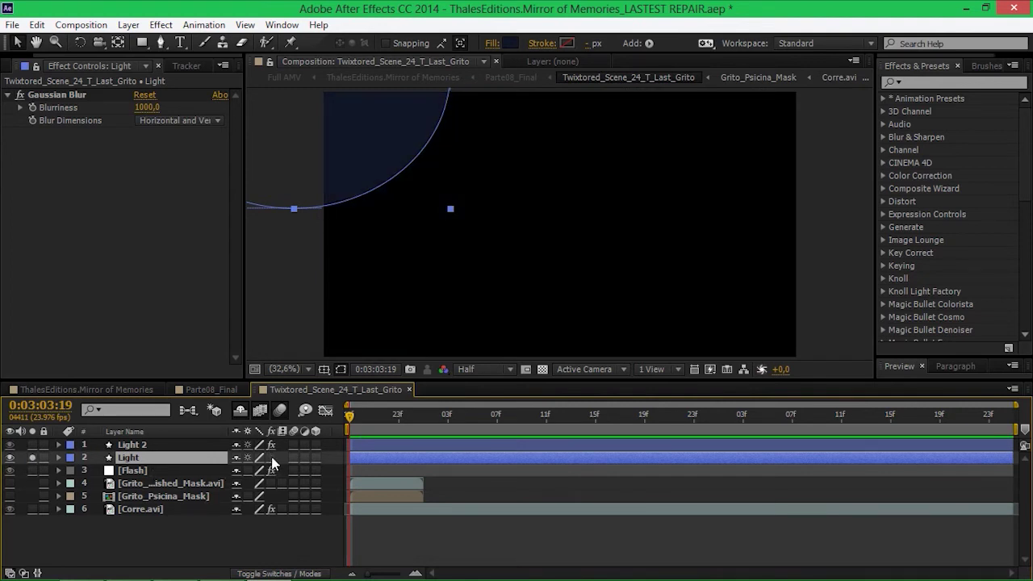
pyautogui.click(272, 457)
# Solo Light 2 together with Light, and take both layers out of solo
pyautogui.click(32, 445)
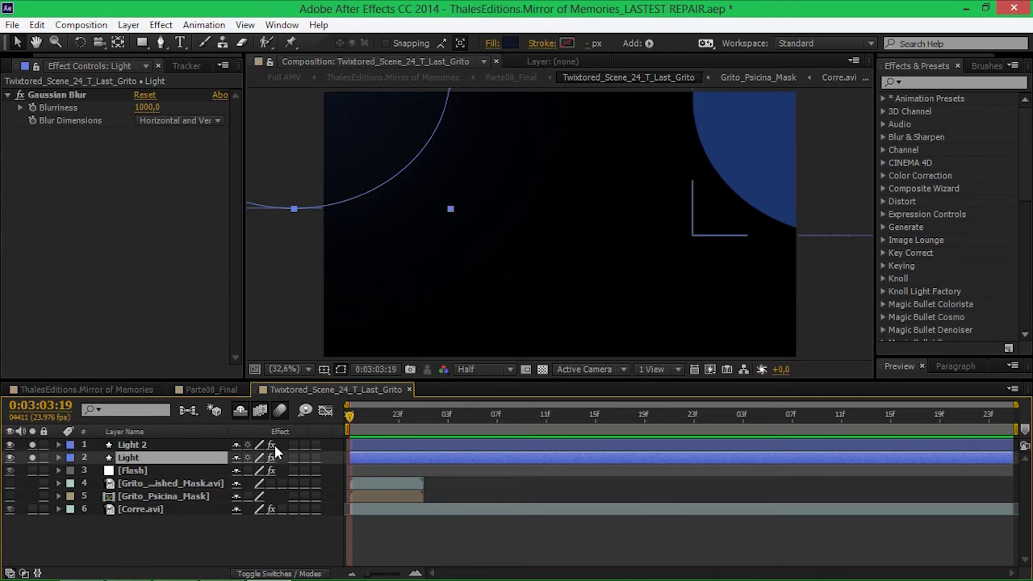
pyautogui.click(33, 444)
pyautogui.click(33, 457)
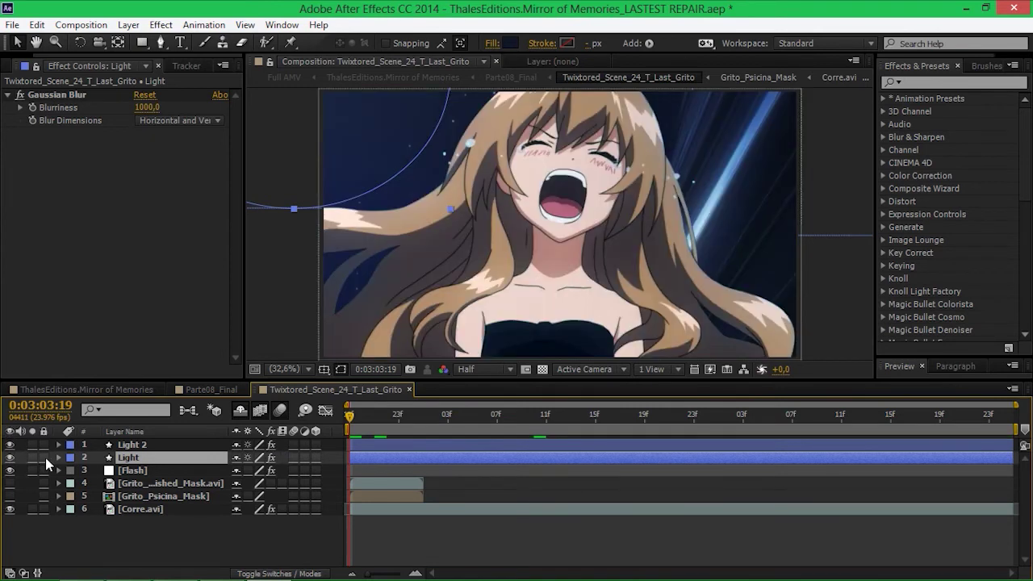
# Open the Grito_Psicina_Mask composition and hide its Green Solid 1 layer
pyautogui.click(169, 509)
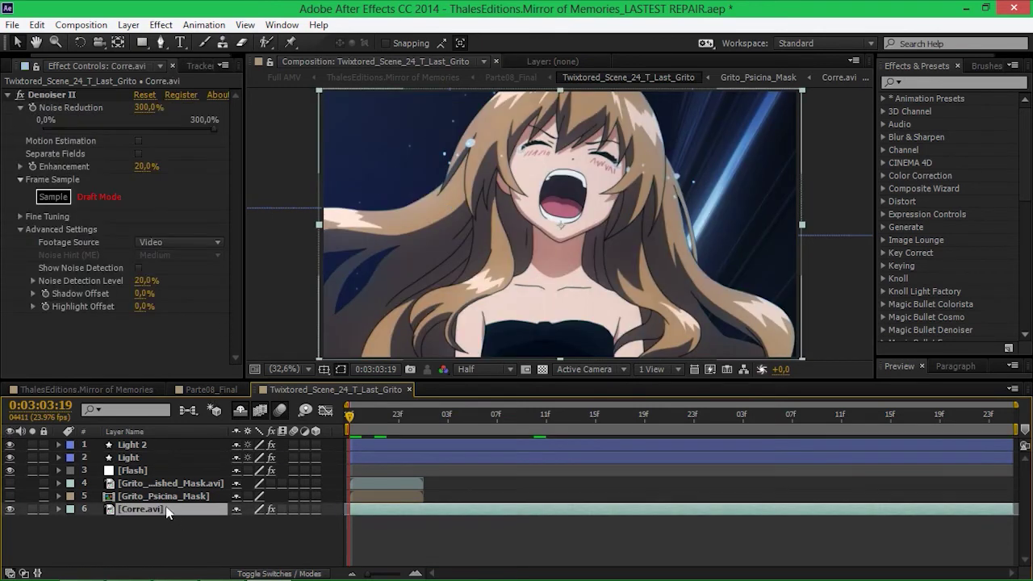
pyautogui.click(191, 498)
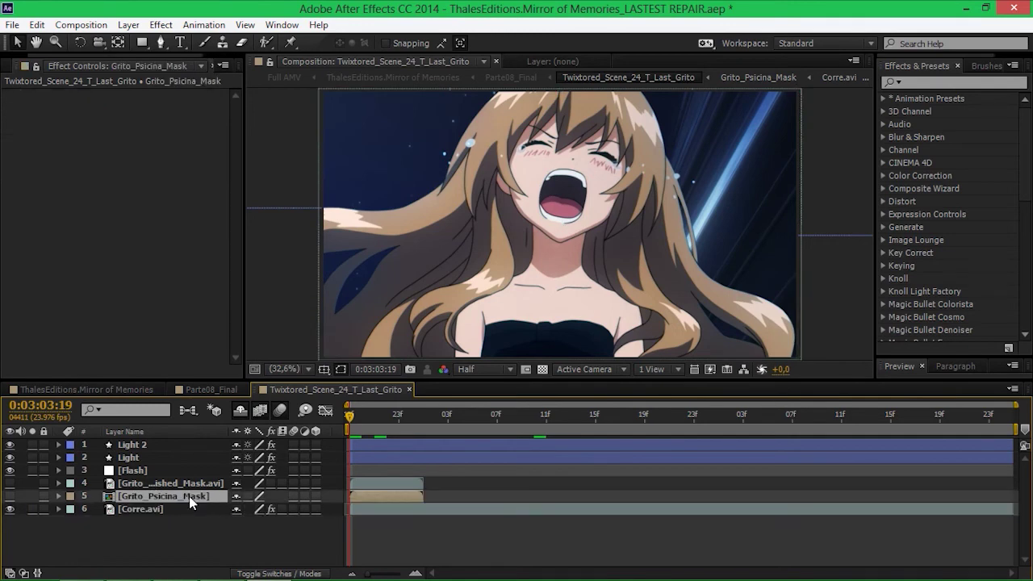
pyautogui.doubleClick(190, 497)
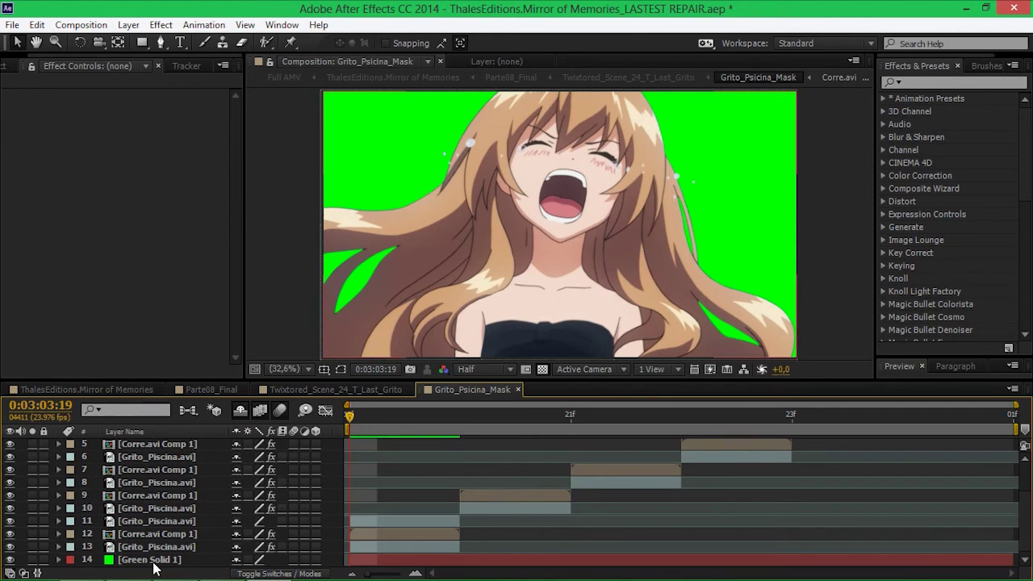
pyautogui.click(219, 559)
pyautogui.click(10, 560)
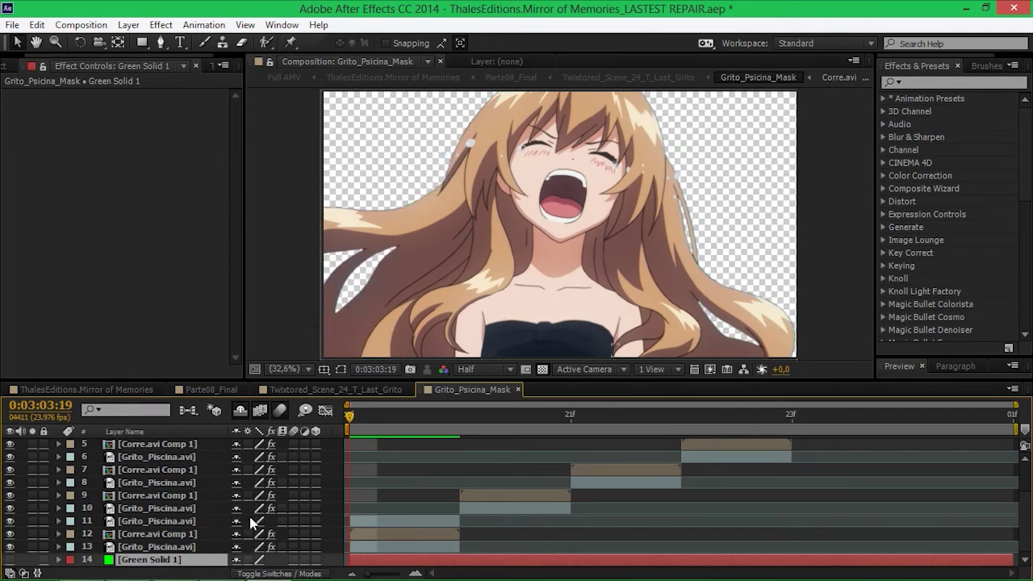
# Solo Grito_Piscina.avi on layer 13 and compare it with and without its Paint effect
pyautogui.click(178, 547)
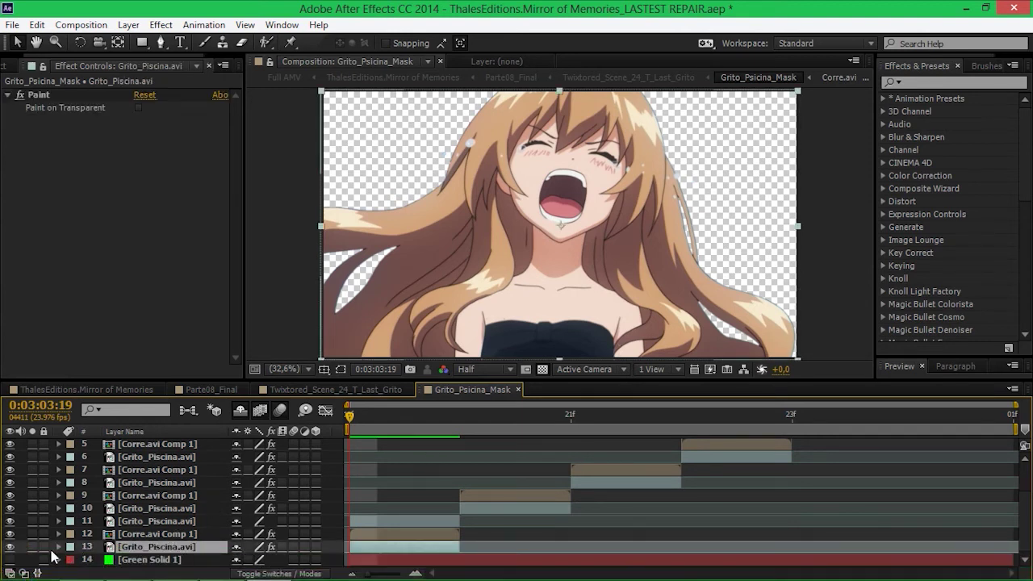
pyautogui.moveTo(392, 410)
pyautogui.mouseDown()
pyautogui.moveTo(442, 409)
pyautogui.moveTo(349, 411)
pyautogui.mouseUp()
pyautogui.click(33, 548)
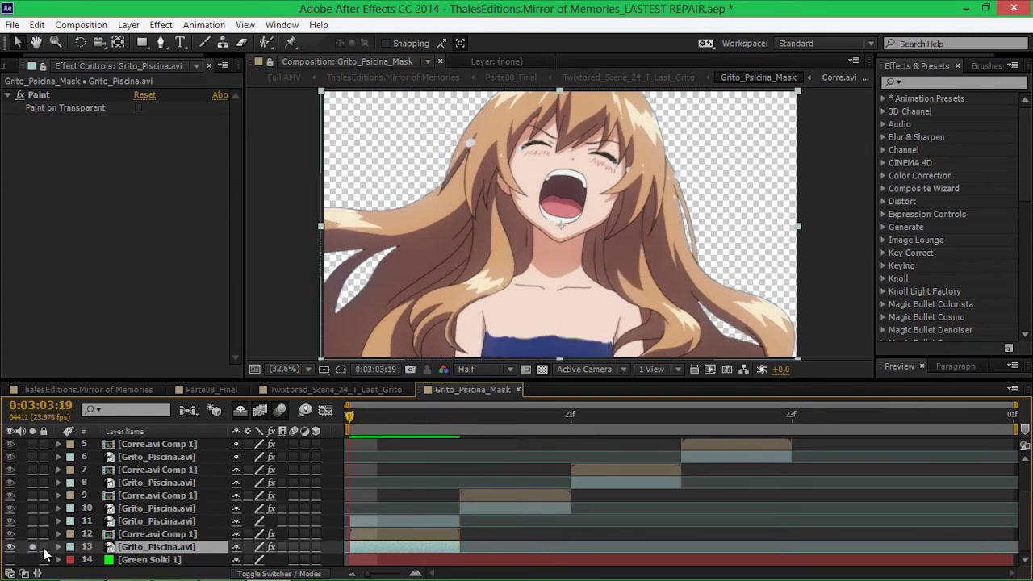
pyautogui.click(272, 547)
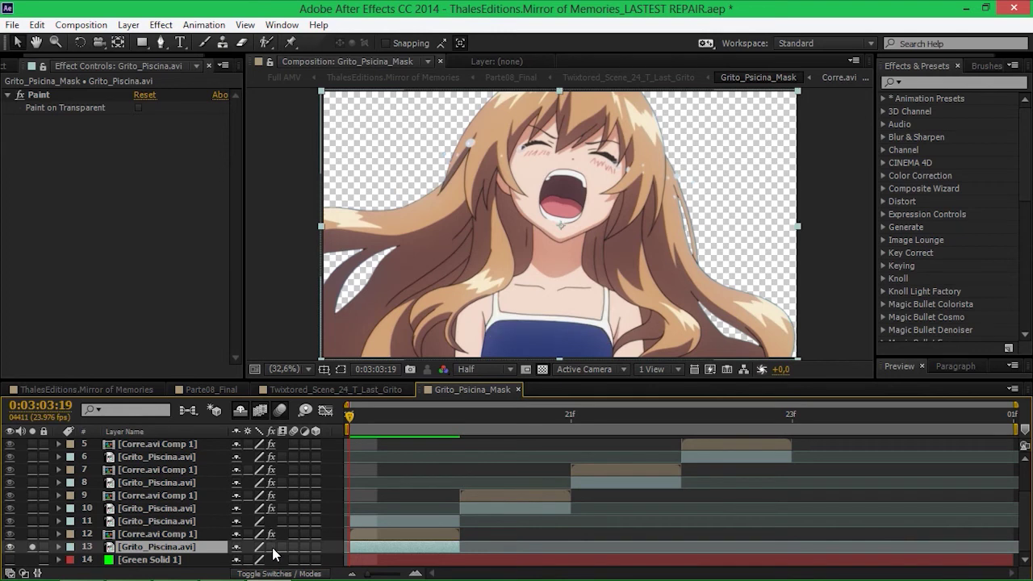
pyautogui.click(273, 549)
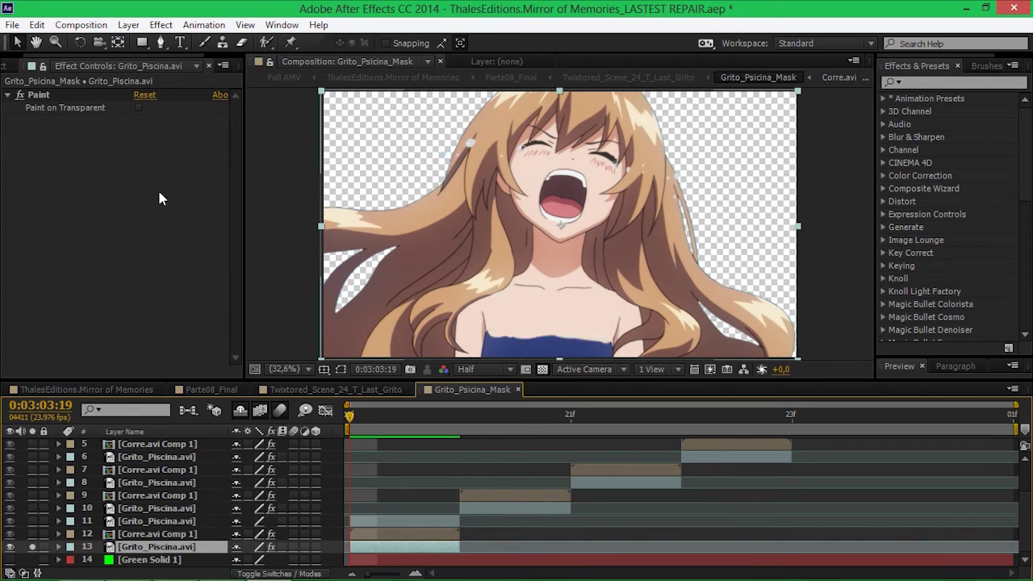
pyautogui.click(46, 94)
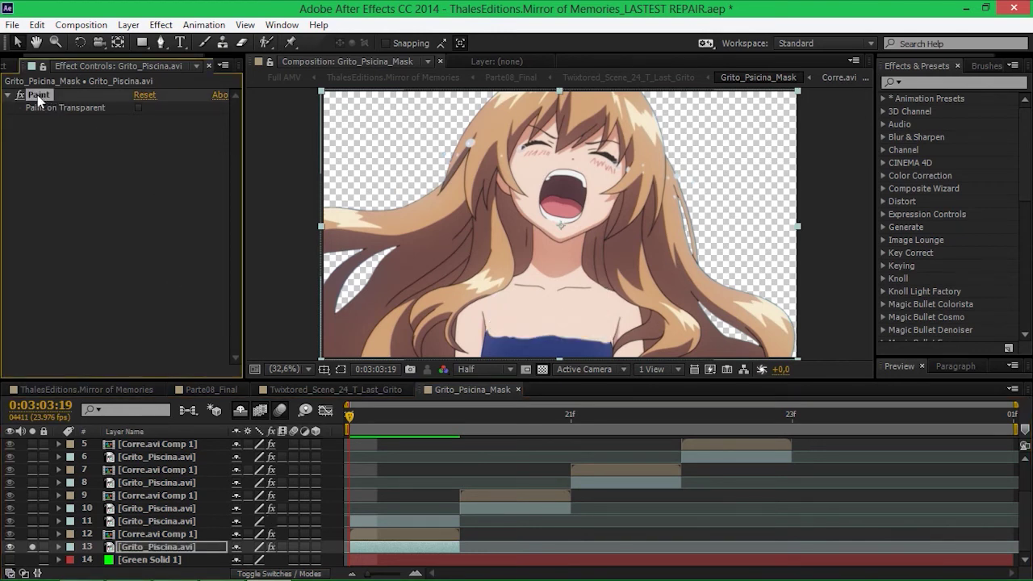
pyautogui.click(21, 95)
pyautogui.click(21, 95)
# Open layer 13's Grito_Piscina.avi in the Layer viewer, set View to None and play the footage from 0:00:00:20
pyautogui.doubleClick(174, 548)
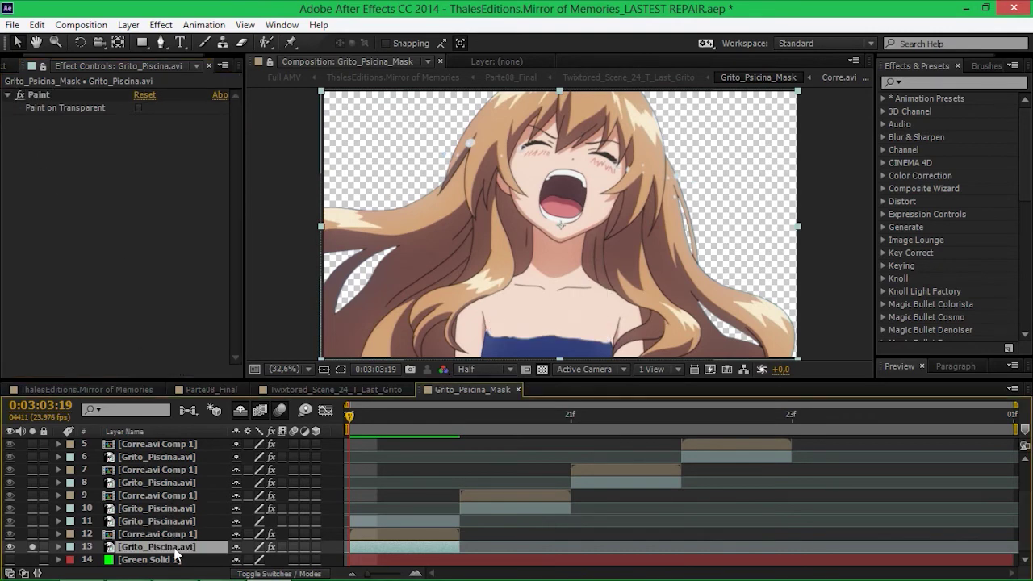
pyautogui.click(655, 359)
pyautogui.click(655, 371)
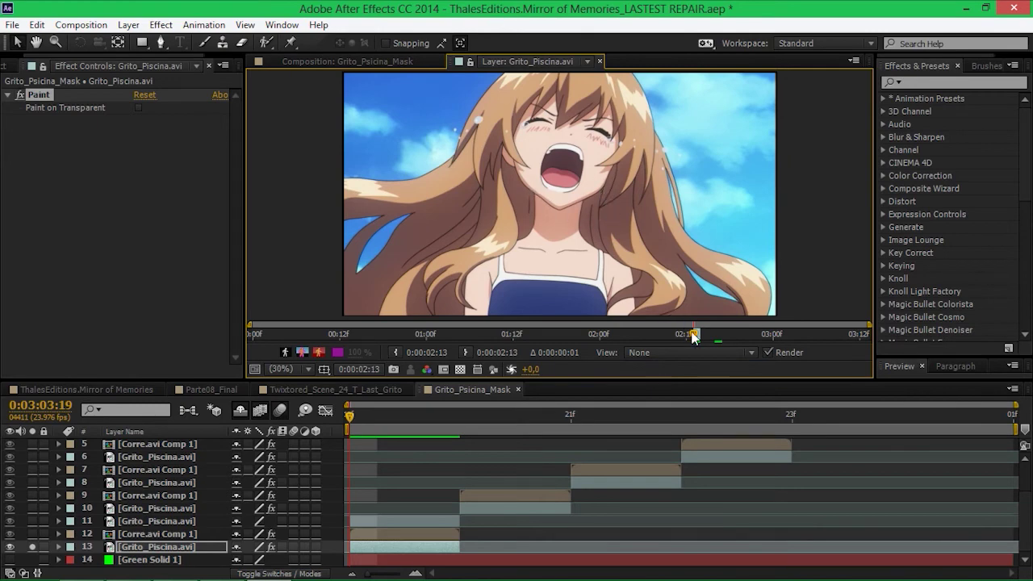
pyautogui.moveTo(693, 336); pyautogui.dragTo(398, 358)
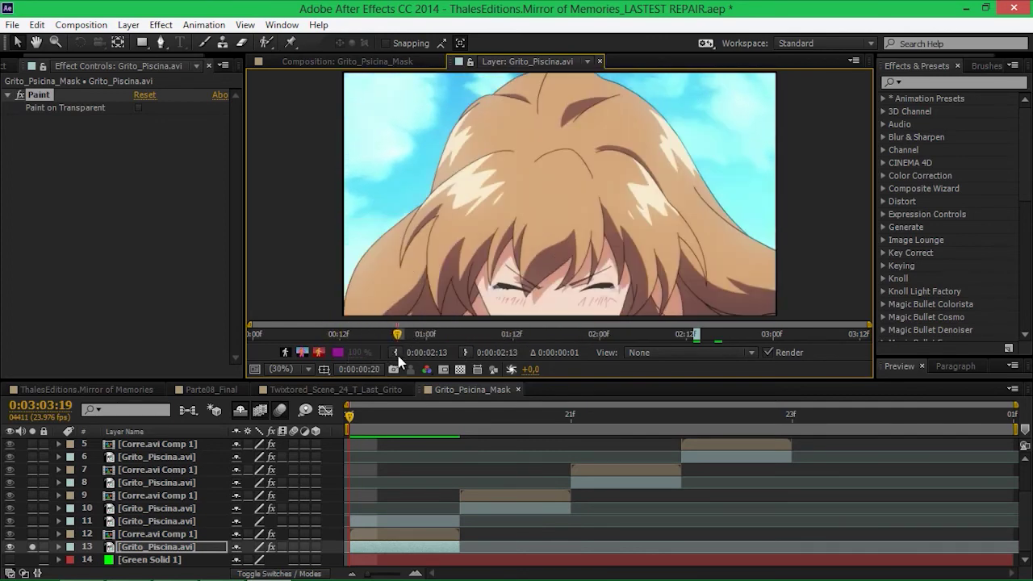
pyautogui.press('space')
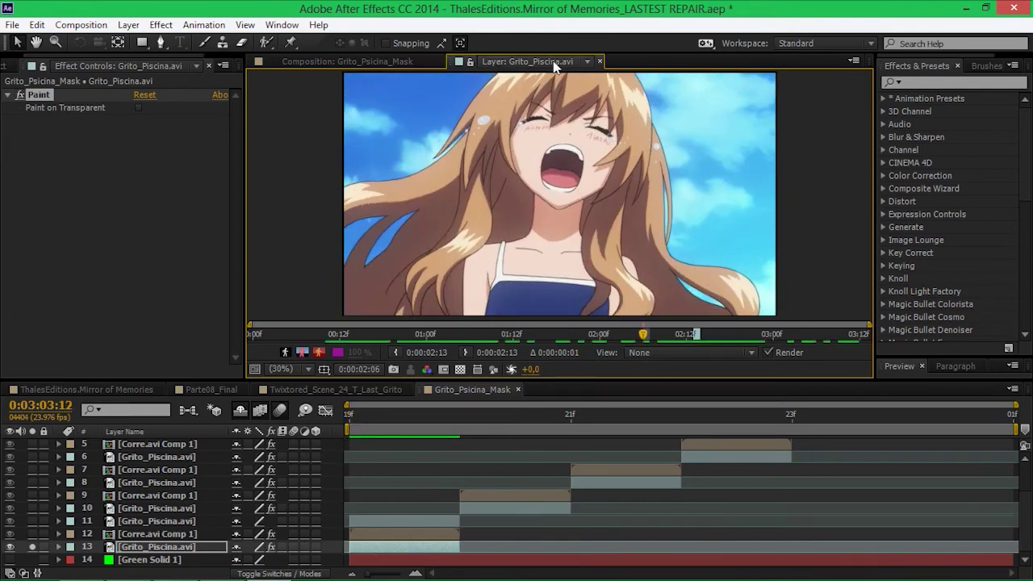
# Close the layer view, return to Grito_Psicina_Mask at 0:03:03:19 and take layer 13 out of solo
pyautogui.click(555, 63)
pyautogui.click(568, 142)
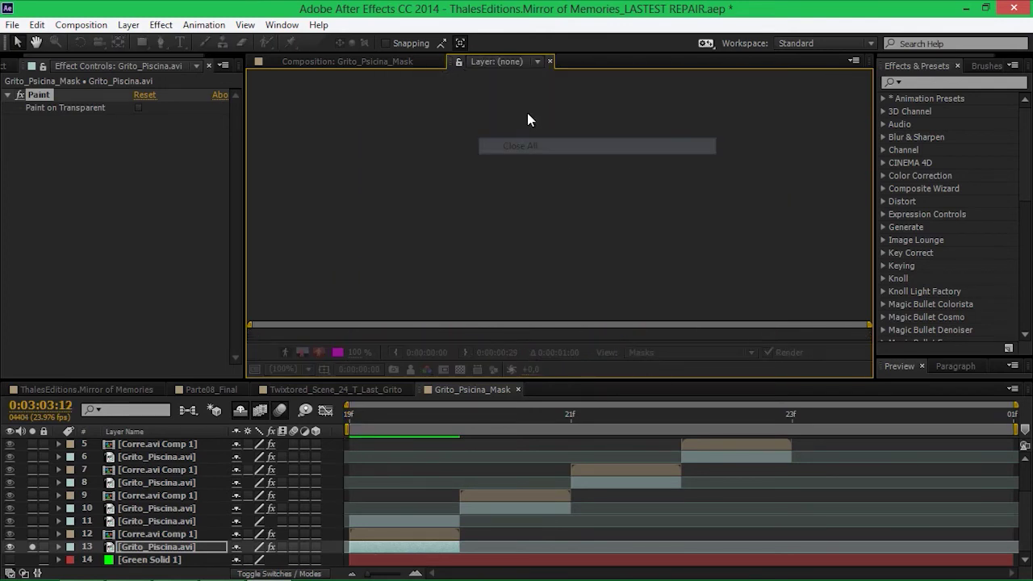
pyautogui.click(358, 62)
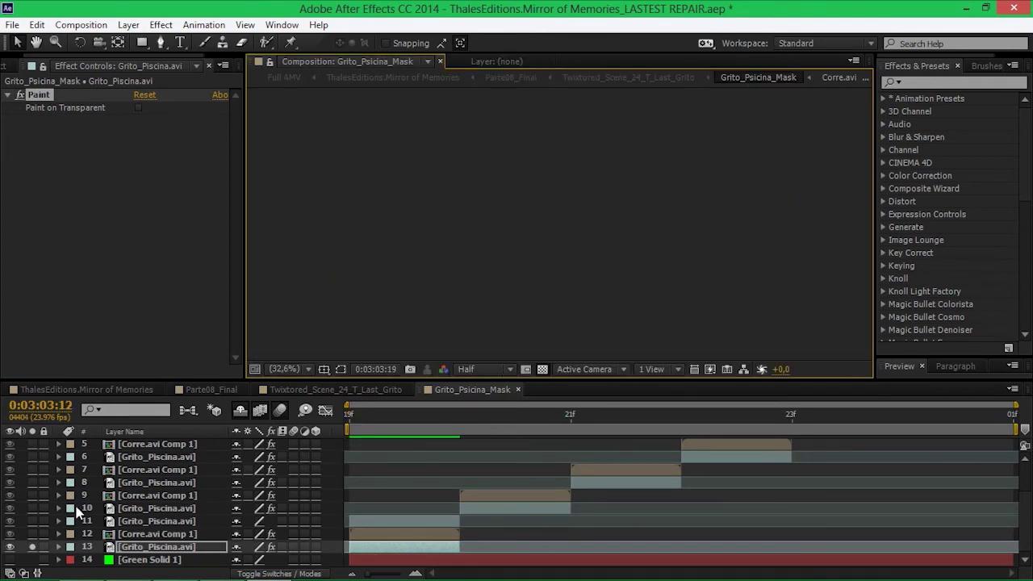
pyautogui.click(373, 414)
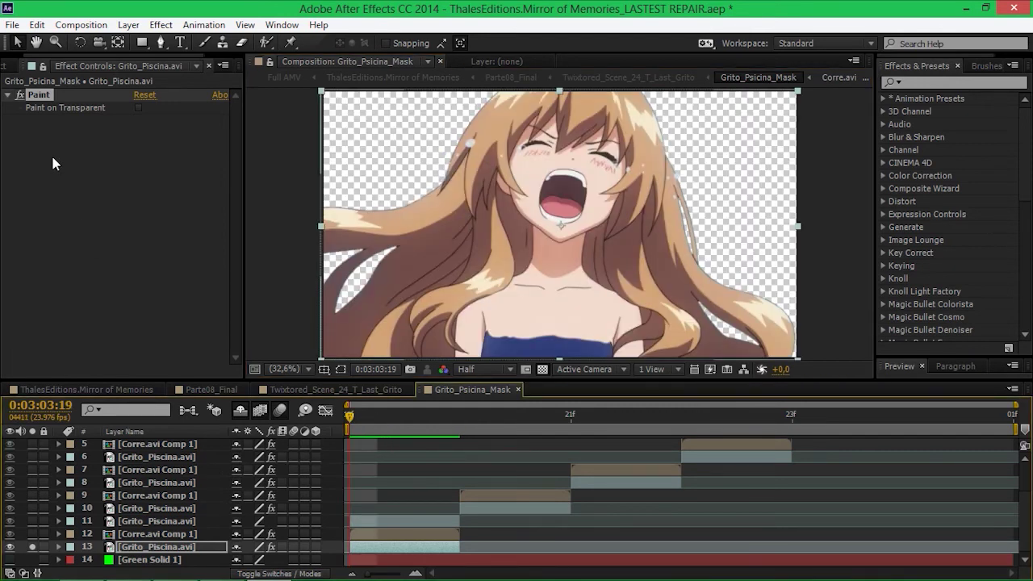
pyautogui.click(33, 547)
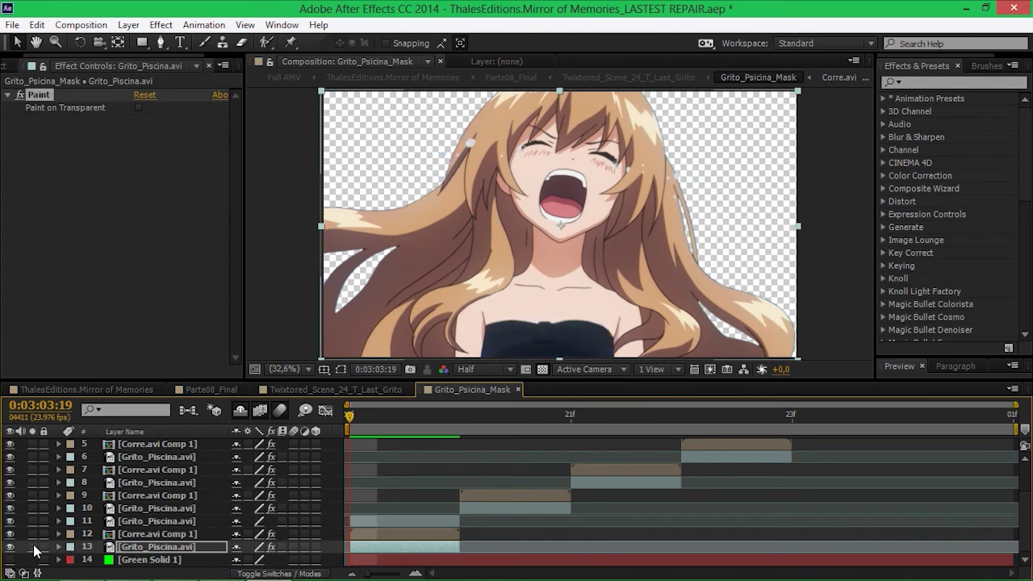
# Solo Corre.avi Comp 1 on layer 12, toggle its effects off and on, and show its Puppet pins
pyautogui.click(152, 537)
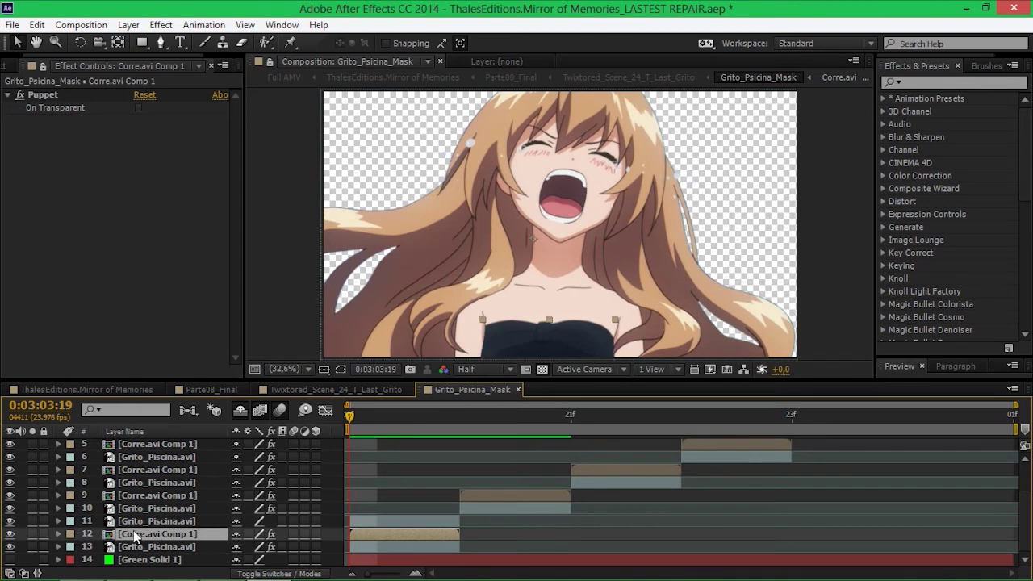
pyautogui.click(32, 534)
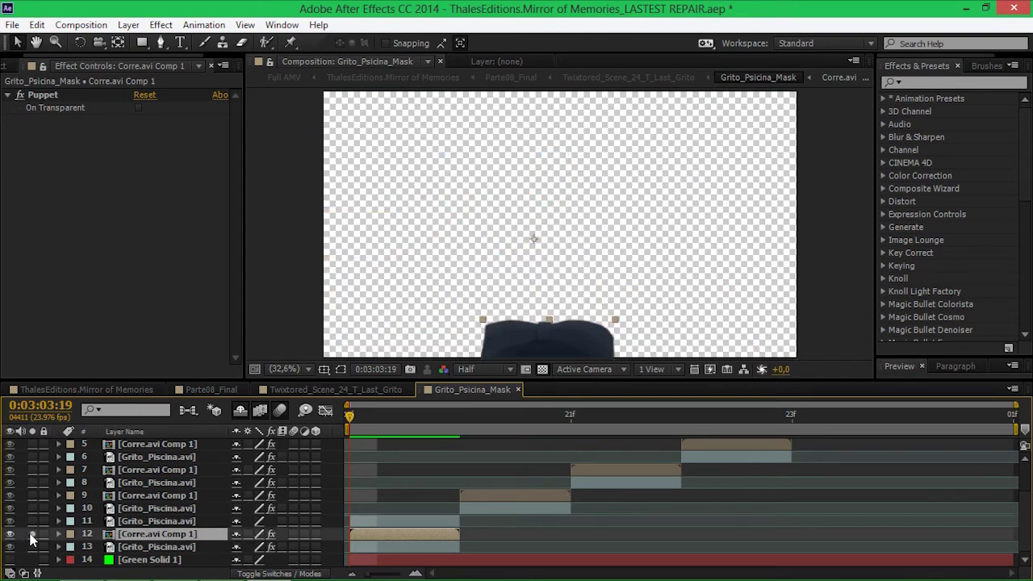
pyautogui.click(272, 534)
pyautogui.click(272, 535)
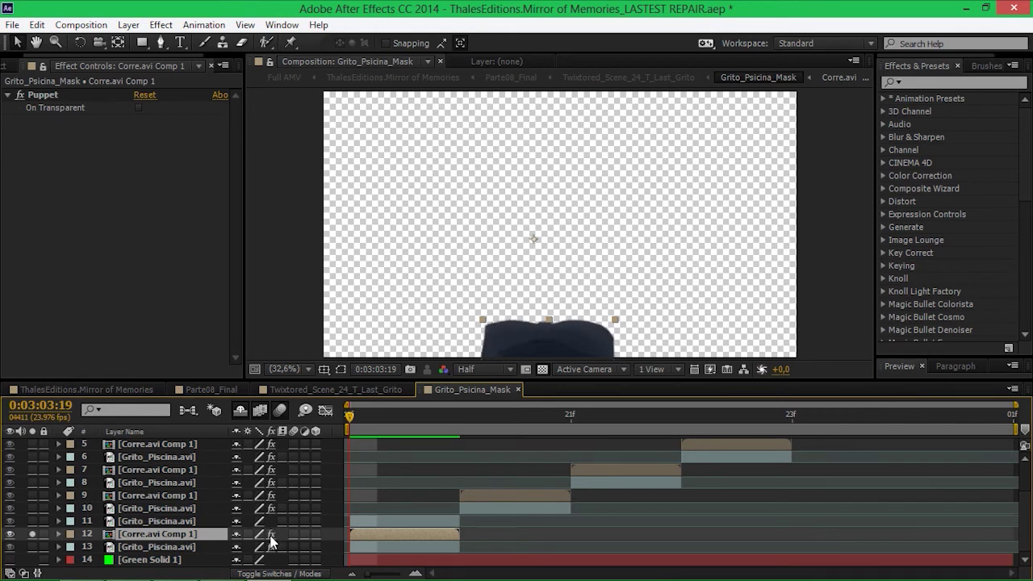
pyautogui.click(49, 96)
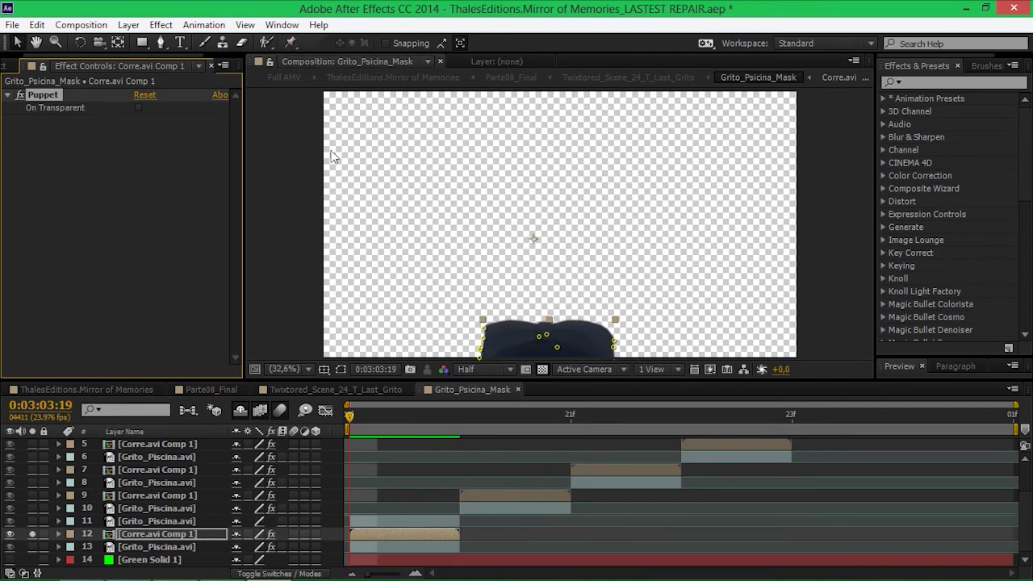
# Isolate Grito_Piscina.avi on layer 11 and examine its small masked piece beside the dress at 200% zoom
pyautogui.click(149, 523)
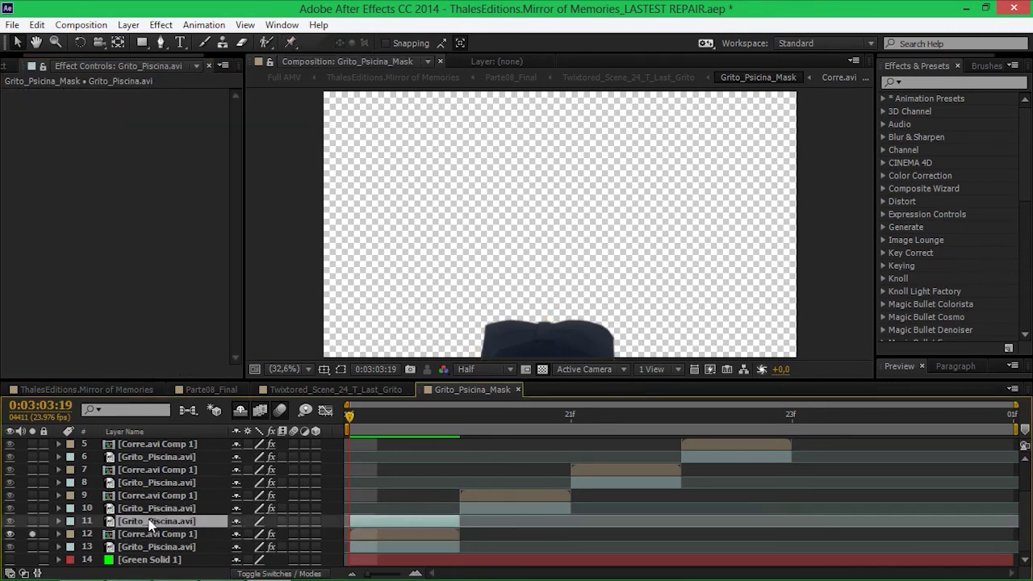
pyautogui.click(33, 521)
pyautogui.scroll(5, 698, 329)
pyautogui.moveTo(466, 177); pyautogui.dragTo(768, 323)
pyautogui.press('v')
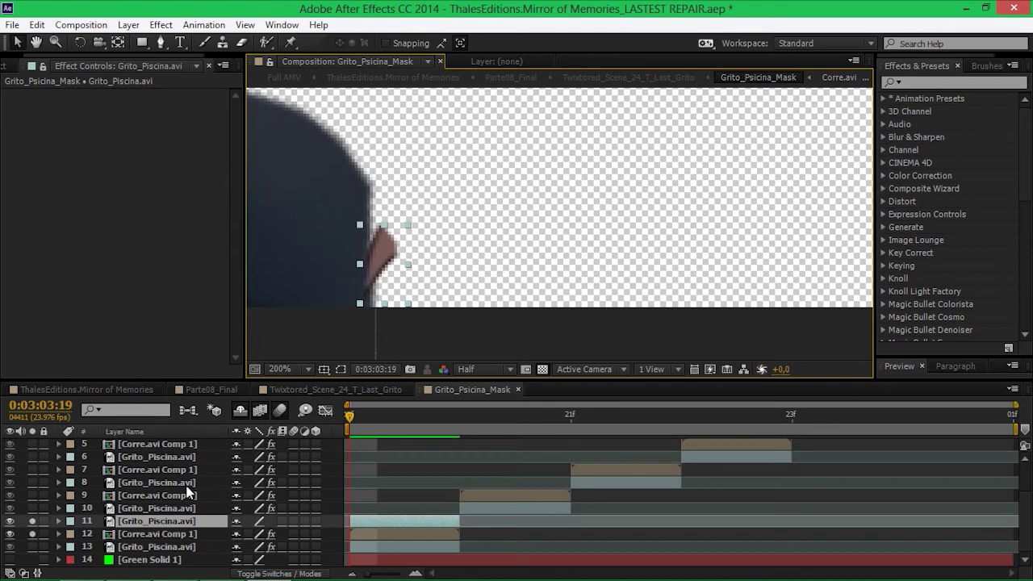
pyautogui.click(31, 535)
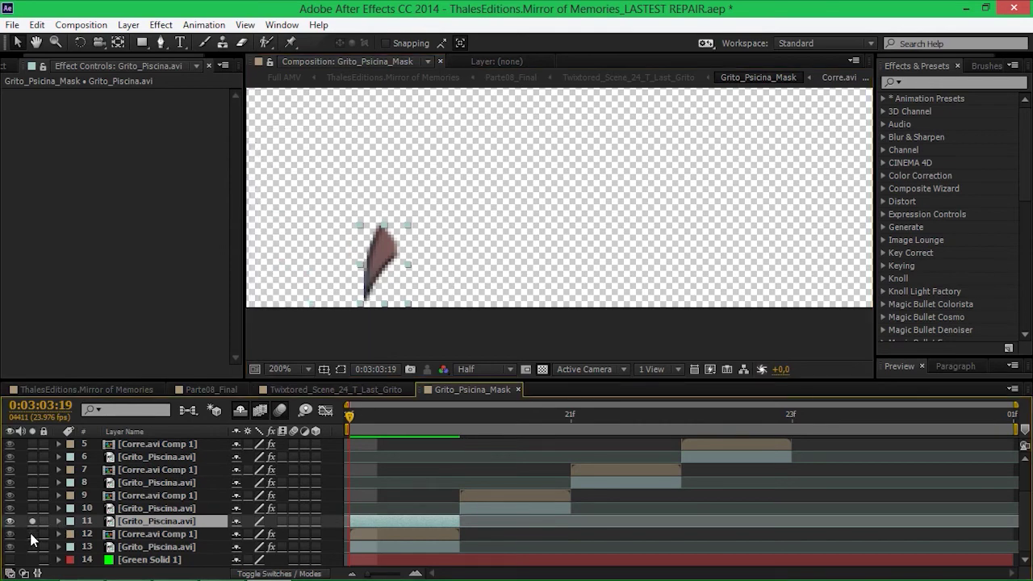
# Turn off the transparency grid and take layer 11 out of solo
pyautogui.click(542, 368)
pyautogui.press(',')
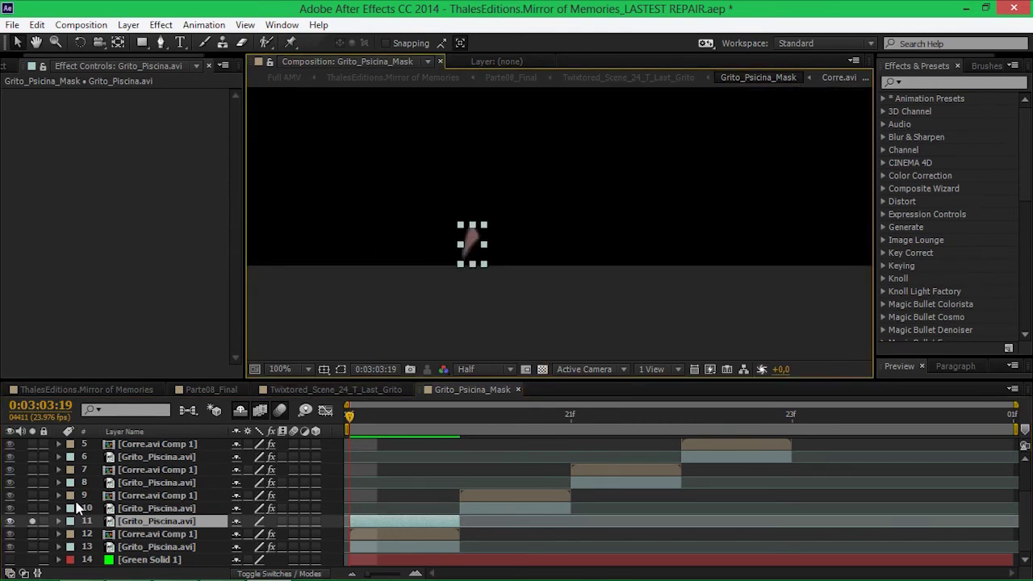
pyautogui.click(32, 521)
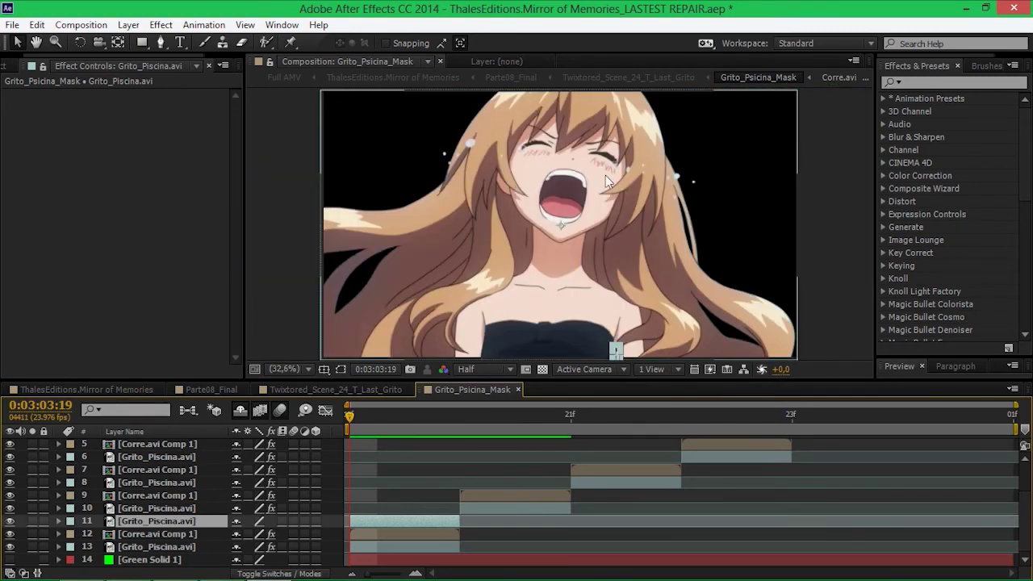
# Open the Corre.avi Comp 1 precomposition from layer 12
pyautogui.click(160, 535)
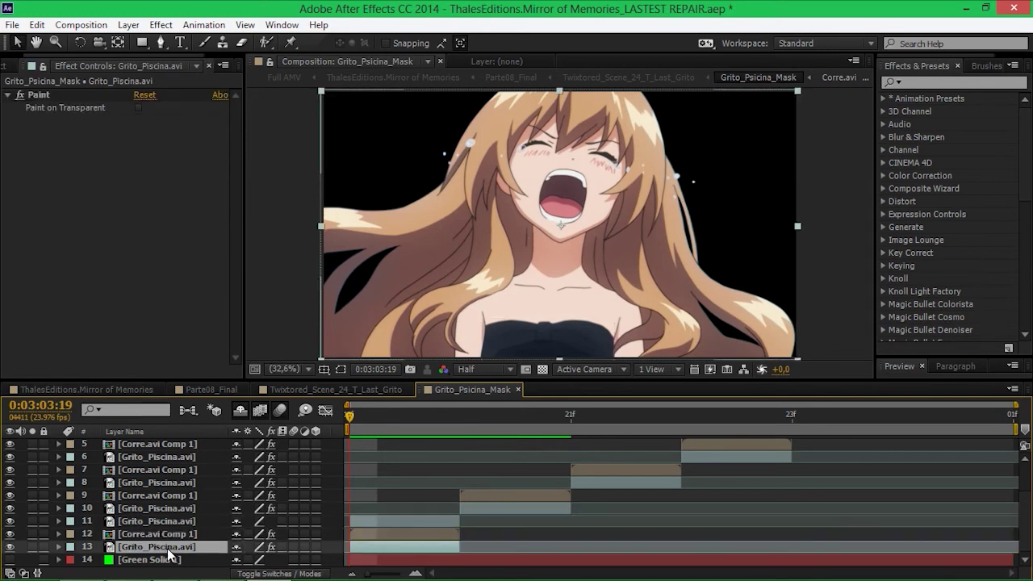
pyautogui.doubleClick(161, 534)
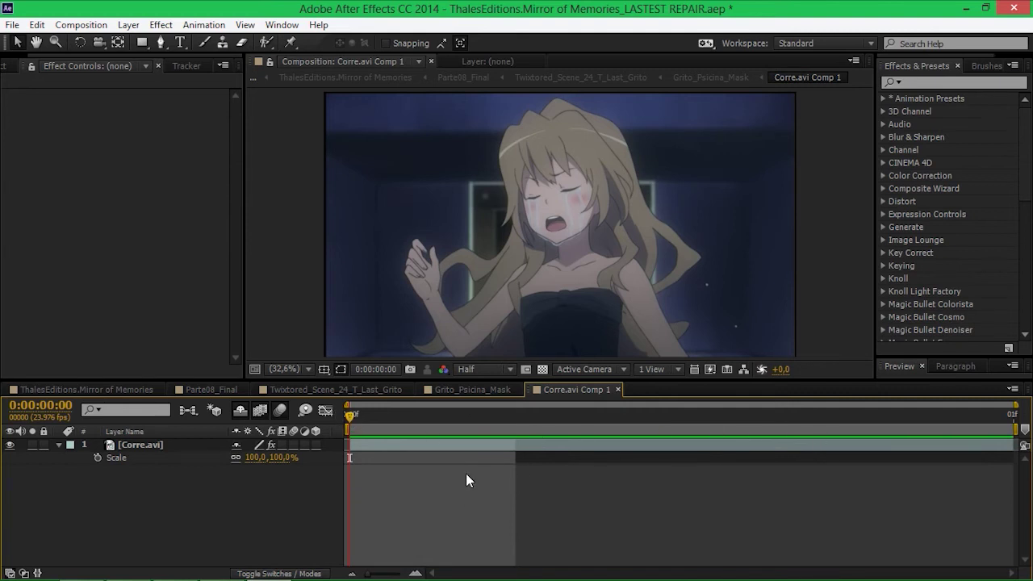
# Show the Paint effect on Corre.avi in Corre.avi Comp 1, toggle the layer's effects, and close the precomposition
pyautogui.click(146, 445)
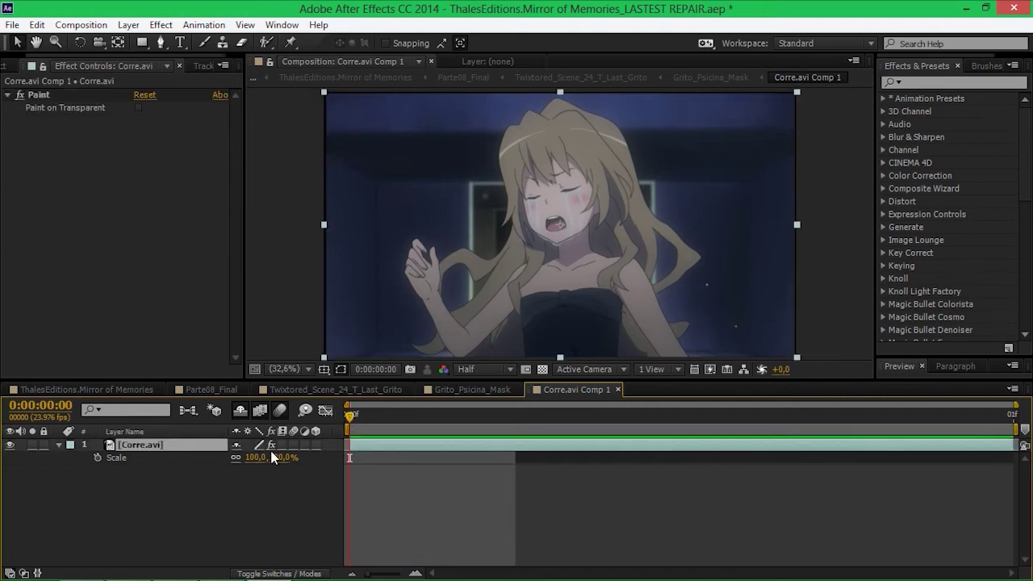
pyautogui.click(47, 95)
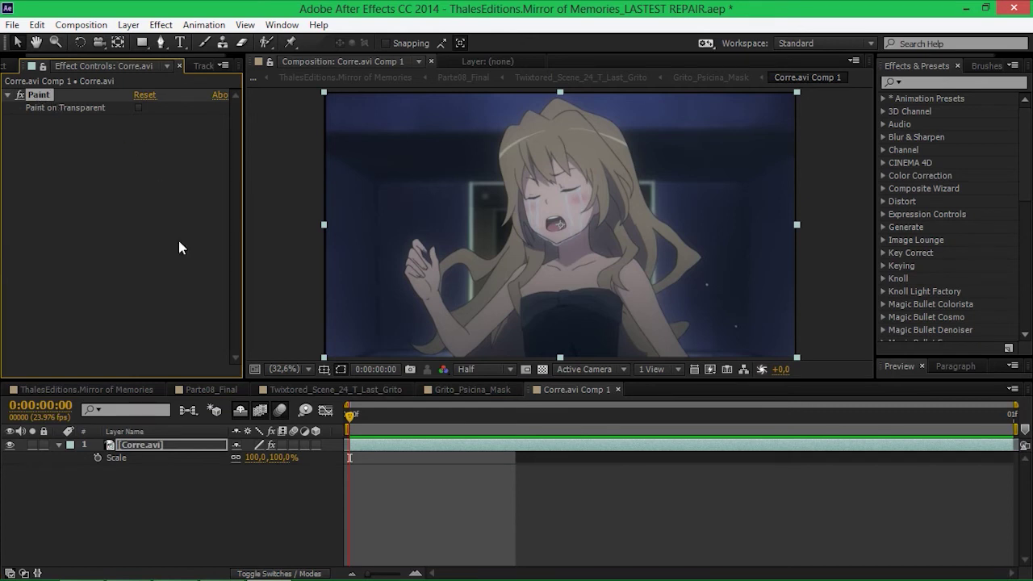
pyautogui.click(273, 443)
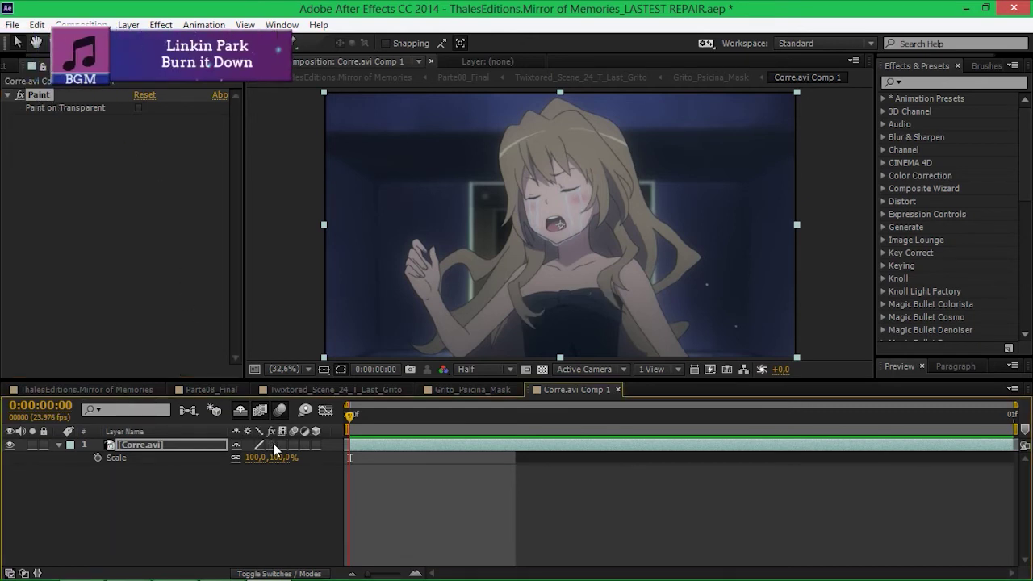
pyautogui.click(619, 390)
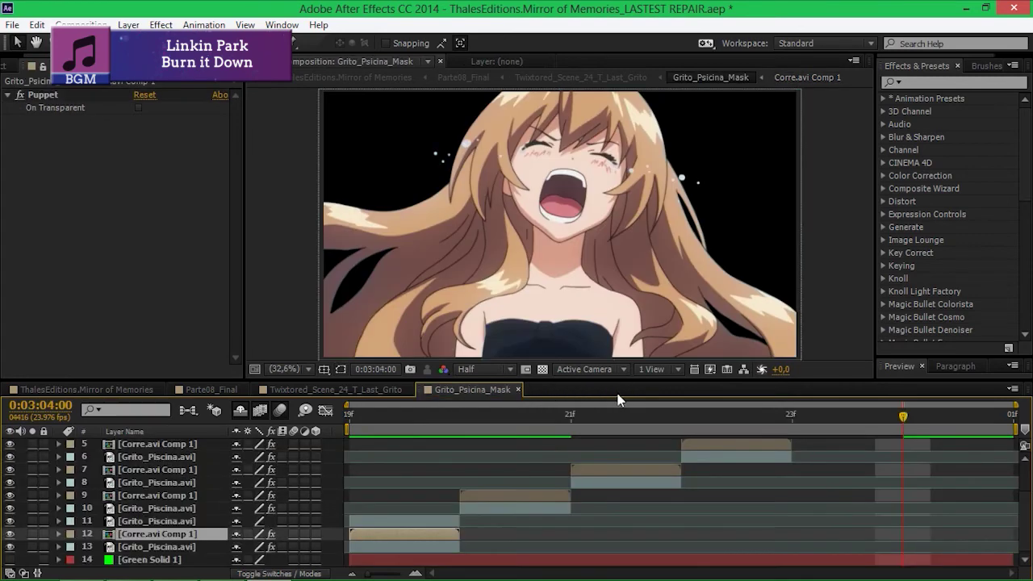
# Go to 0:03:03:20 and toggle the Paint effect of Grito_Piscina.avi on layer 10 off and on
pyautogui.click(188, 523)
pyautogui.click(460, 417)
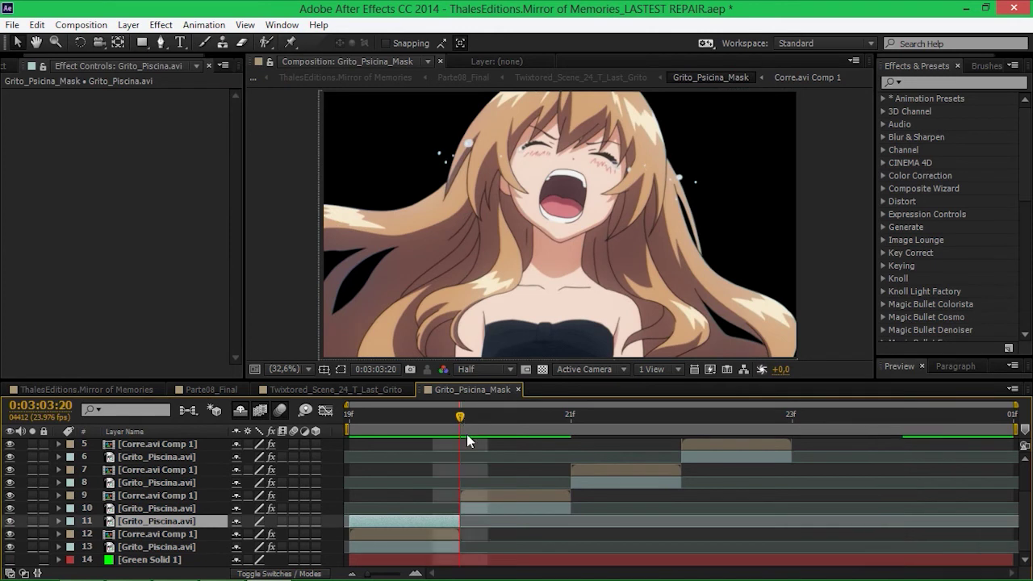
pyautogui.click(493, 510)
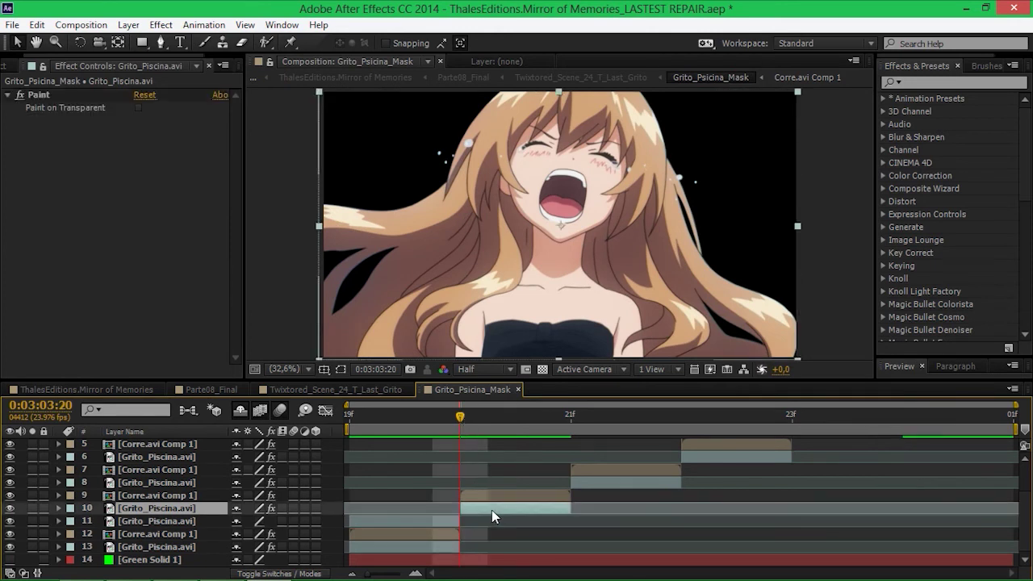
pyautogui.click(272, 509)
pyautogui.click(272, 509)
# Show the Puppet pins of Corre.avi Comp 1 on layer 9, toggling its effects and its solo state
pyautogui.click(543, 495)
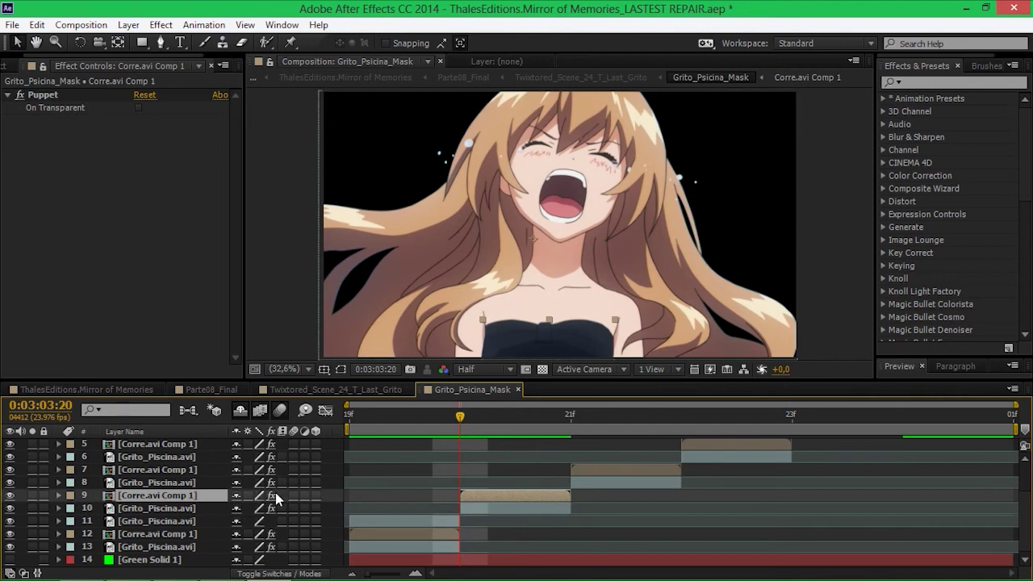
pyautogui.click(272, 494)
pyautogui.click(272, 495)
pyautogui.click(32, 495)
pyautogui.click(32, 495)
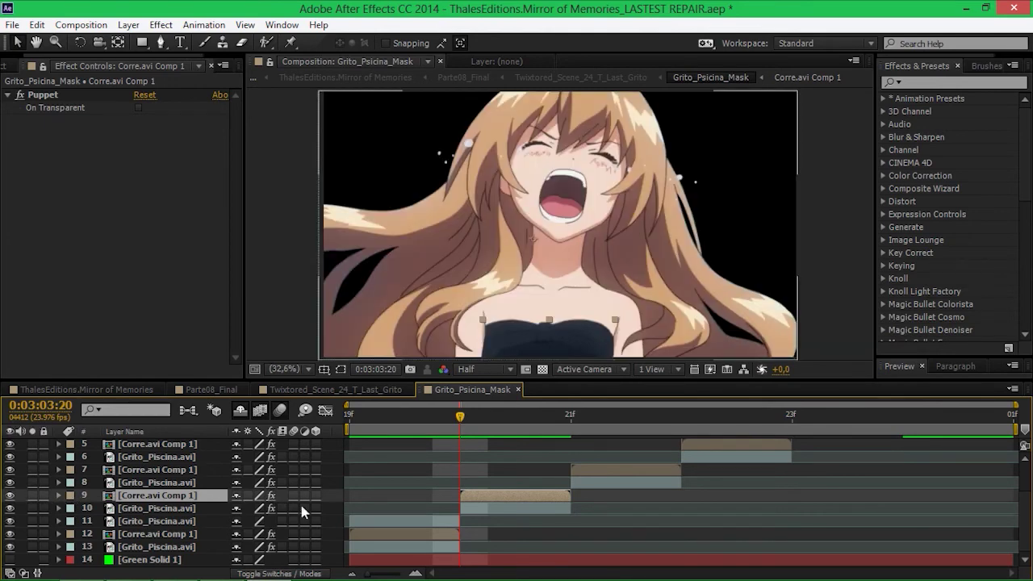
# Scrub through the frame-by-frame layers of Grito_Psicina_Mask and preview the sequence from its start
pyautogui.scroll(2, 825, 485)
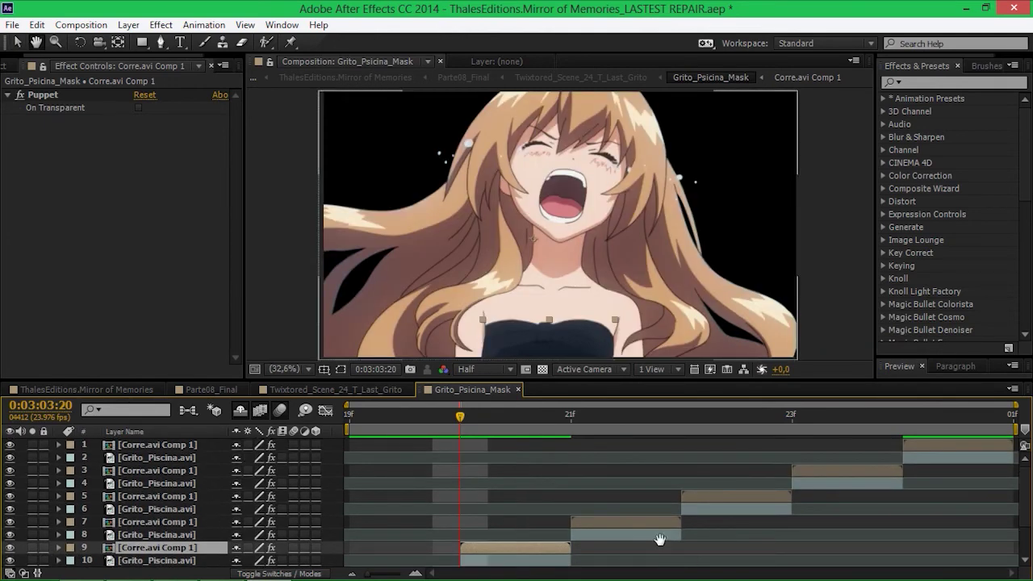
pyautogui.moveTo(461, 418); pyautogui.dragTo(914, 427)
pyautogui.press('KP_0')
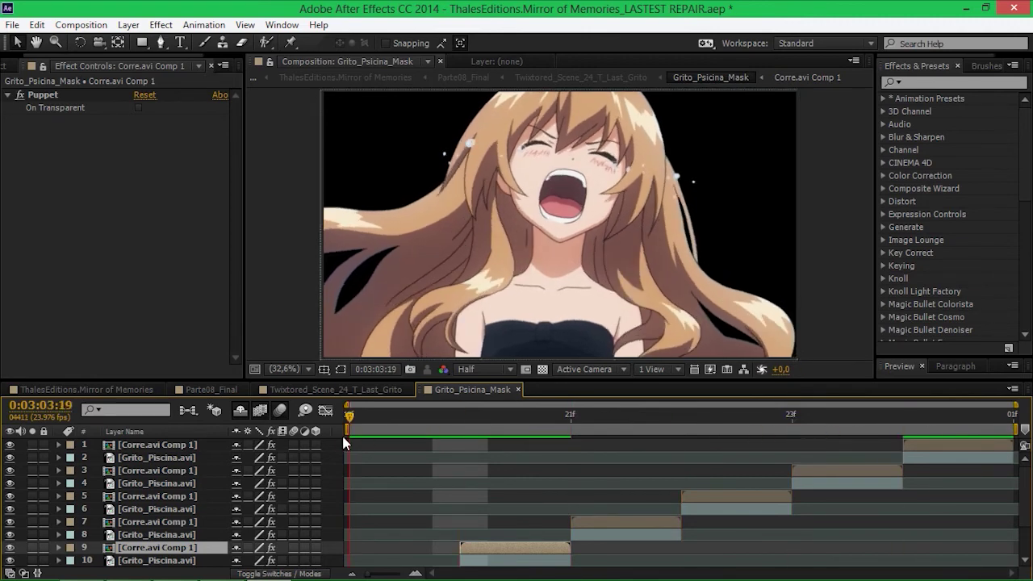
pyautogui.press('space')
# Make the Green Solid 1 background on layer 14 visible and close the Grito_Psicina_Mask composition
pyautogui.scroll(-2, 116, 533)
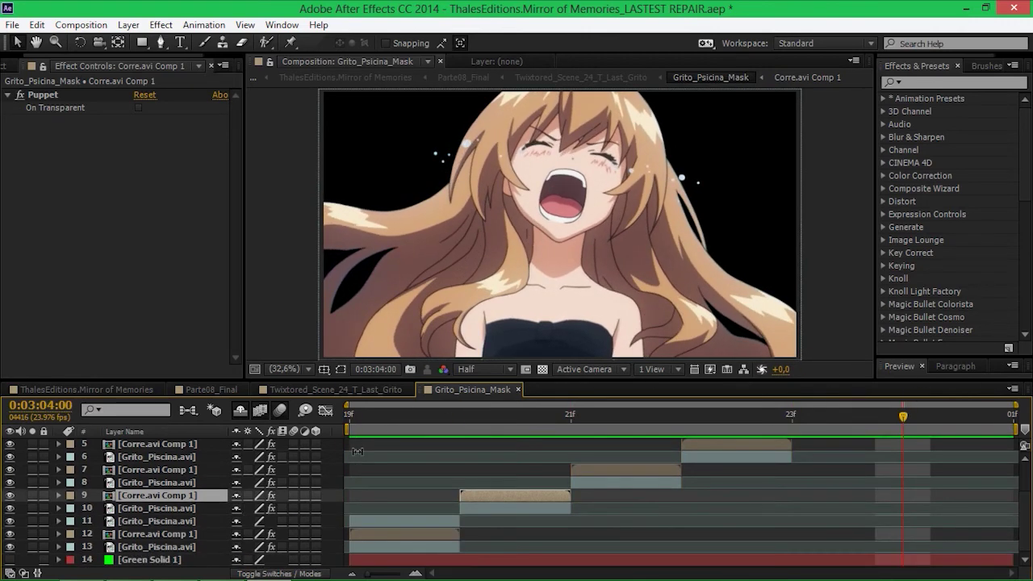
pyautogui.click(9, 560)
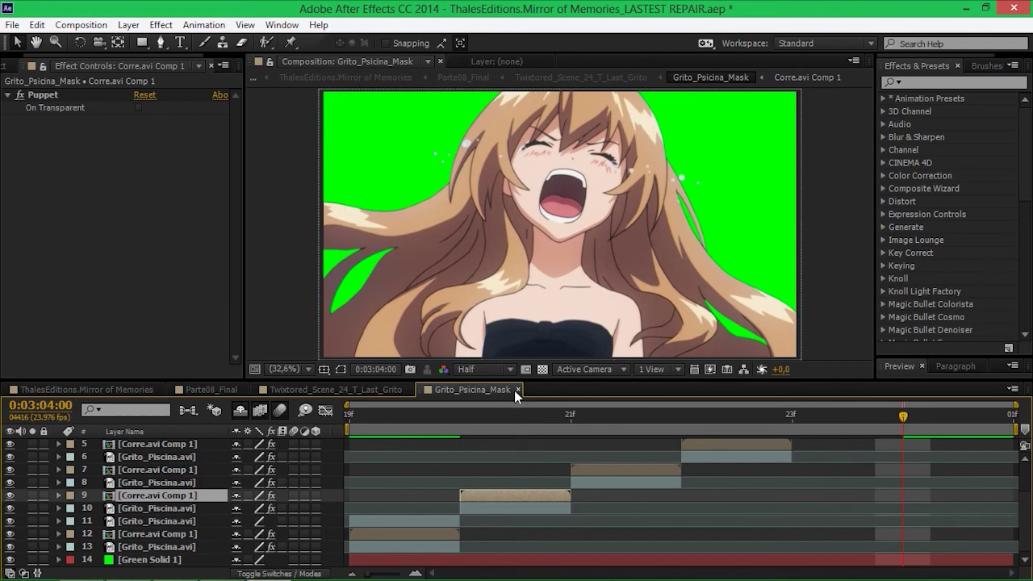
pyautogui.click(518, 390)
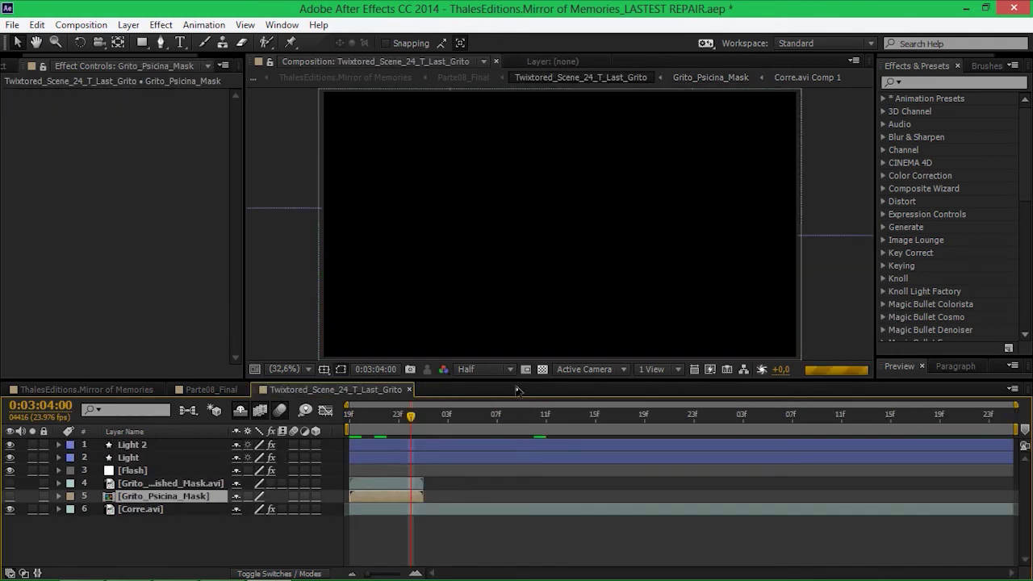
# Show the rendered finished-mask clip on layer 4 by itself, hide it again, and close Twixtored_Scene_24_T_Last_Grito
pyautogui.click(180, 483)
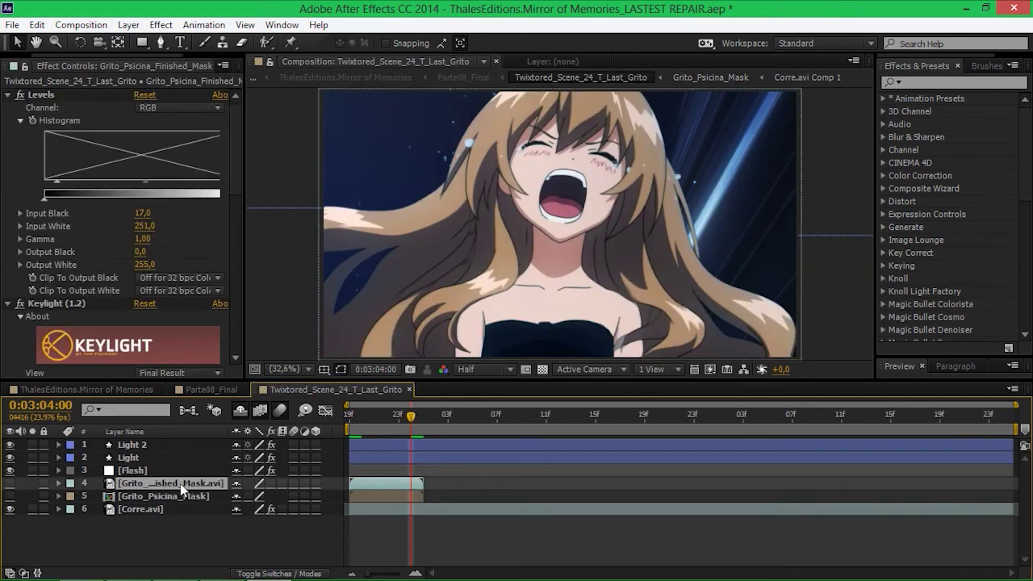
pyautogui.click(10, 483)
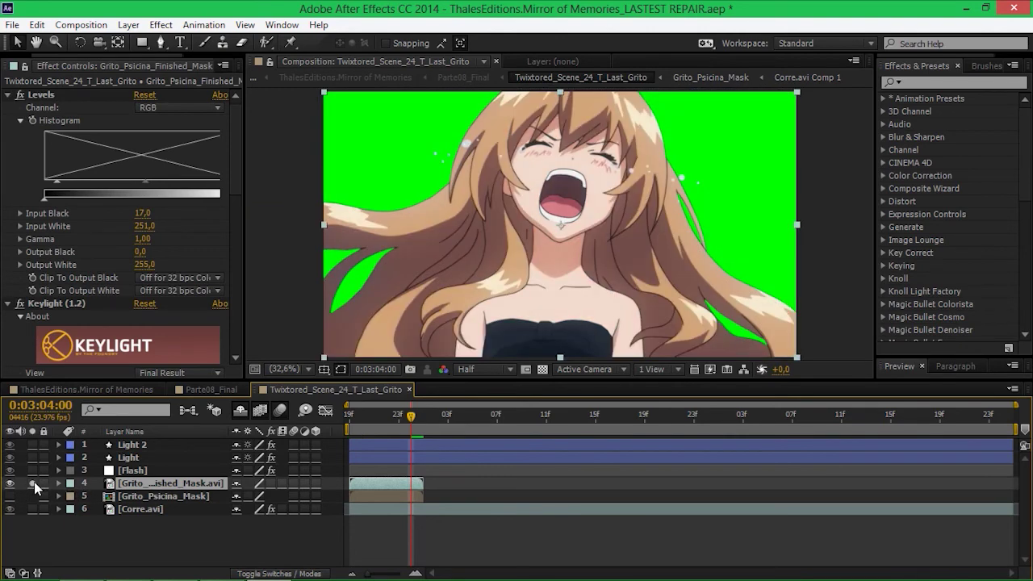
pyautogui.click(10, 483)
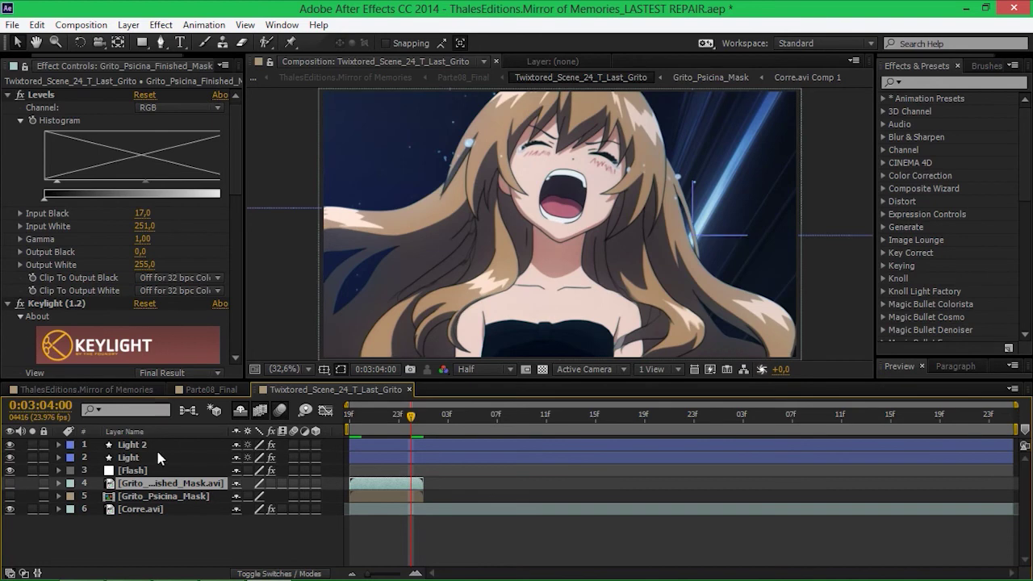
pyautogui.click(409, 390)
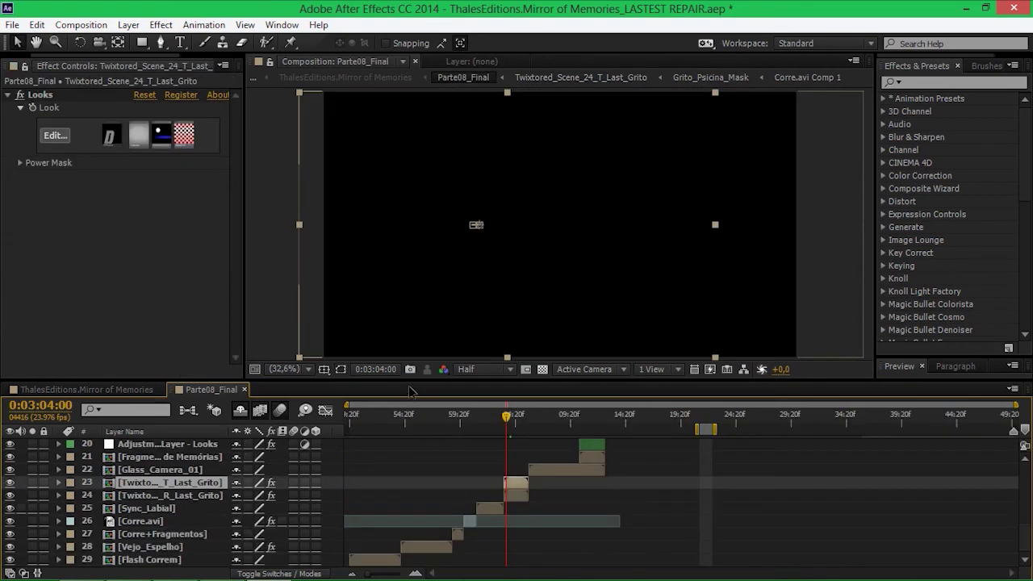
# Open the Glass_Camera_01 composition from Parte08_Final, and within it the Memories_Sequences precomposition on layer 13
pyautogui.moveTo(549, 417); pyautogui.dragTo(531, 418)
pyautogui.doubleClick(549, 470)
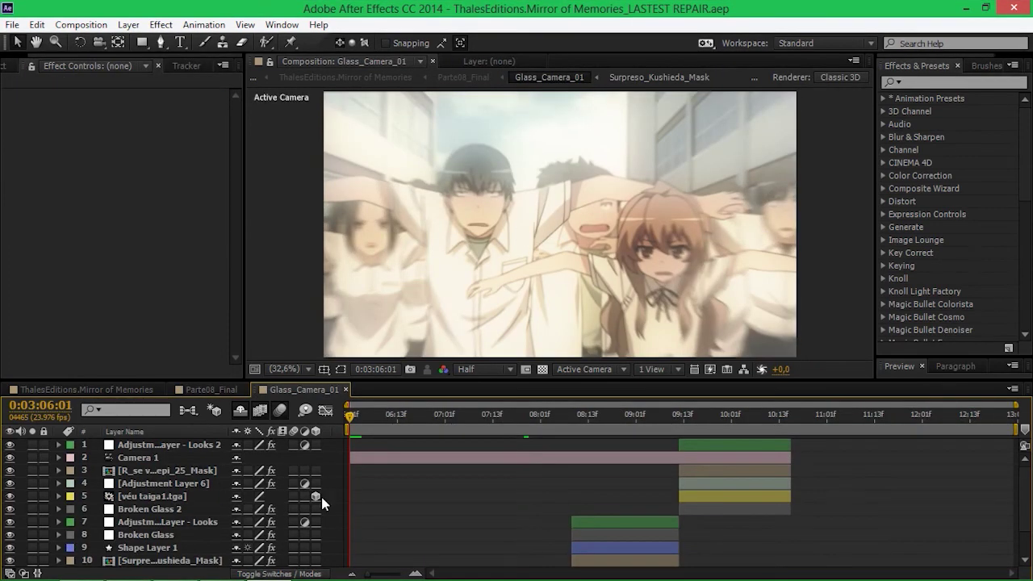
pyautogui.scroll(-3, 373, 495)
pyautogui.click(177, 562)
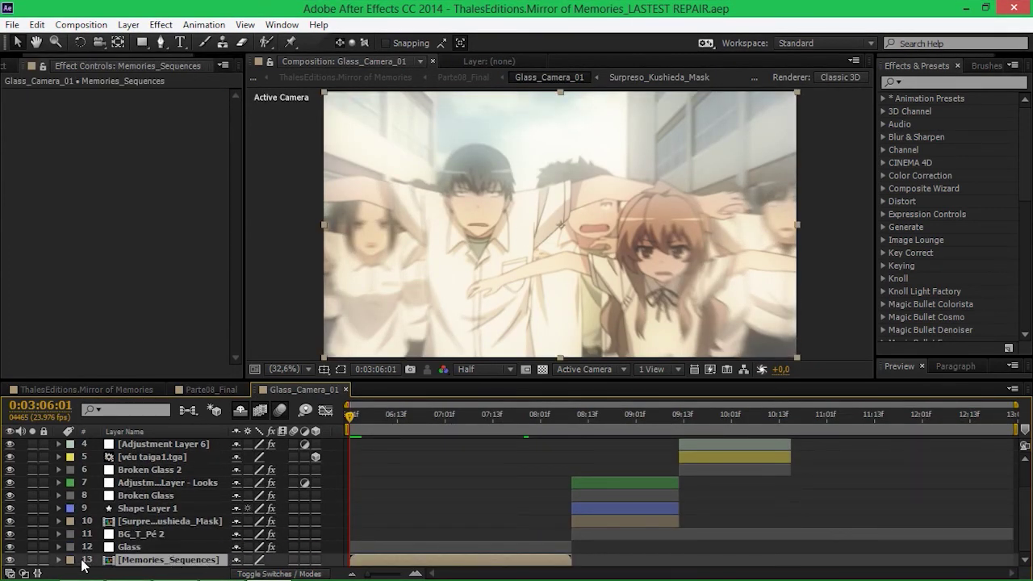
pyautogui.doubleClick(127, 563)
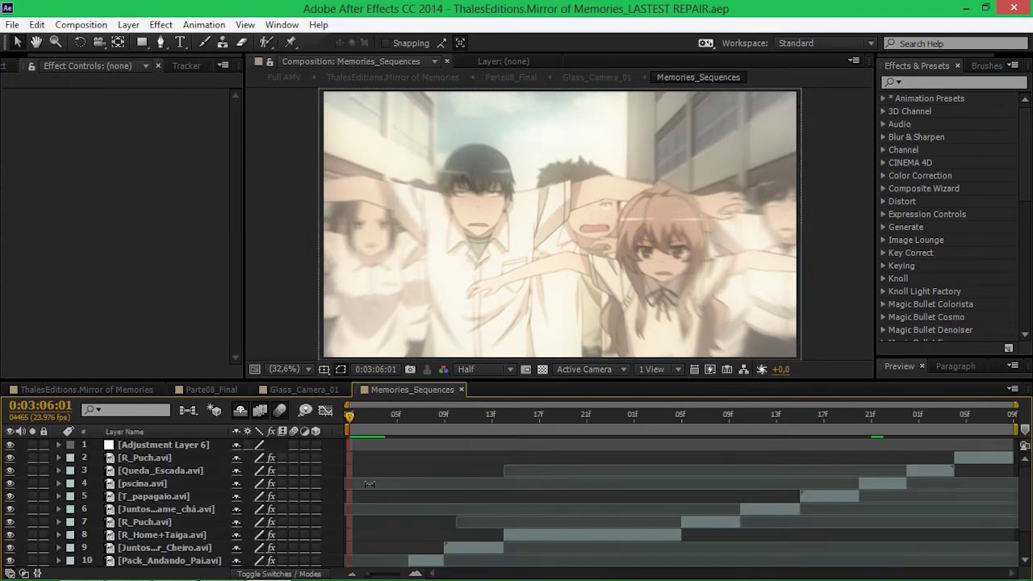
# Compare Juntos_BIBI.avi on layer 11 with its effects off and on, and with CC Radial Blur alone turned off
pyautogui.scroll(-3, 379, 480)
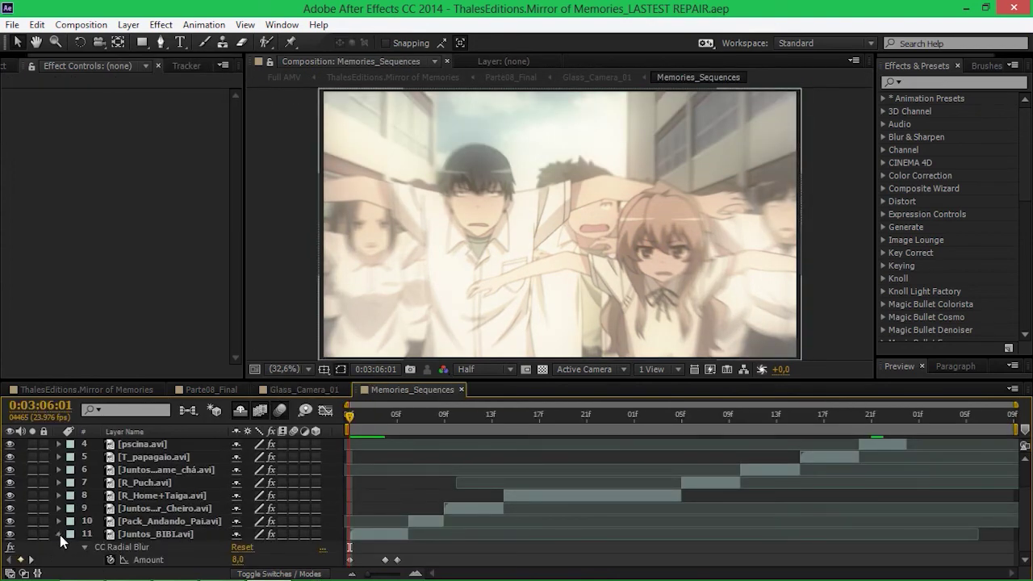
pyautogui.click(59, 534)
pyautogui.click(171, 560)
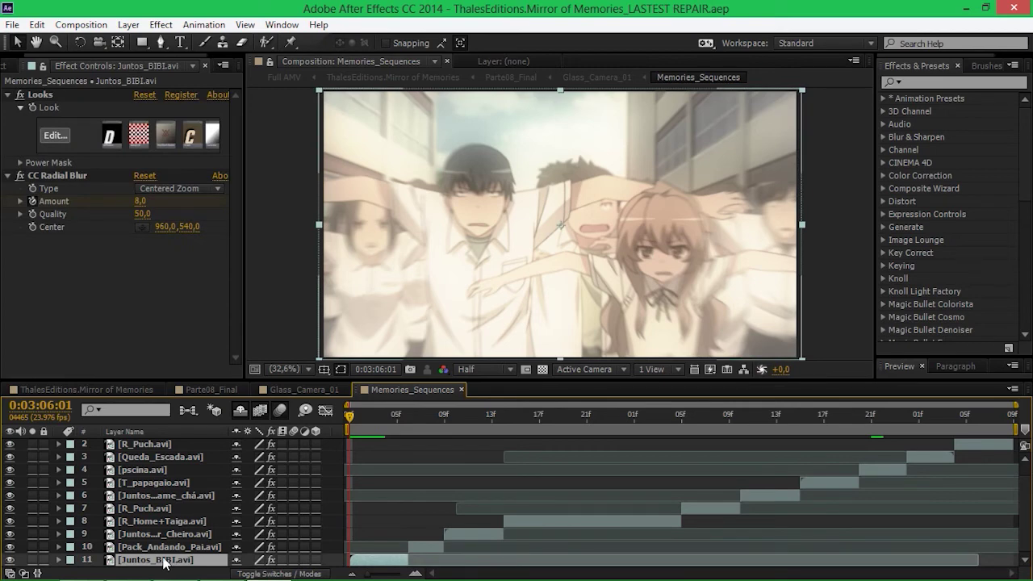
pyautogui.click(272, 560)
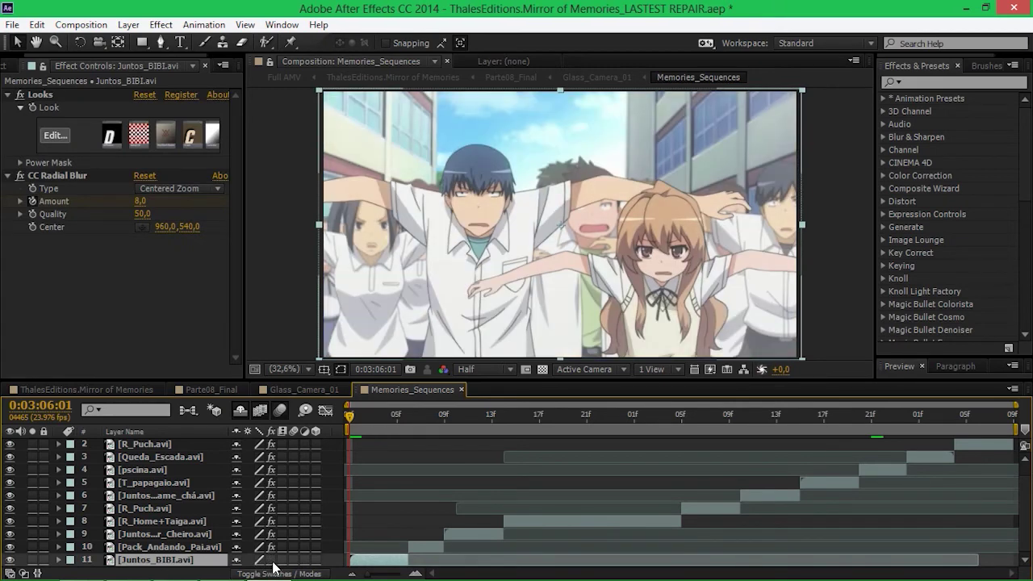
pyautogui.click(272, 560)
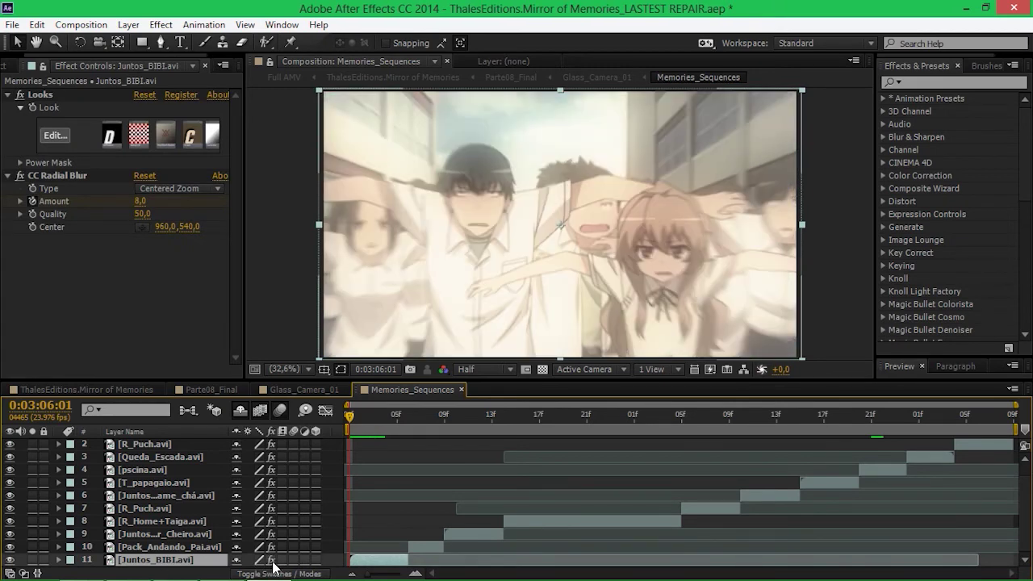
pyautogui.click(86, 159)
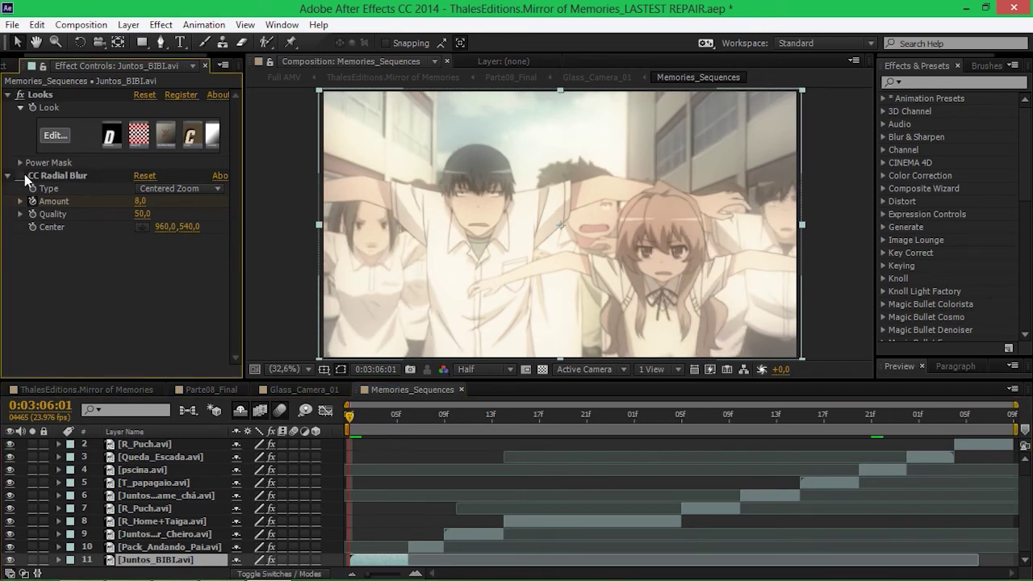
# Open the look of Juntos_BIBI.avi for editing and disable Crush, Diffusion, Contrast and Saturation one by one to examine their contribution
pyautogui.click(58, 97)
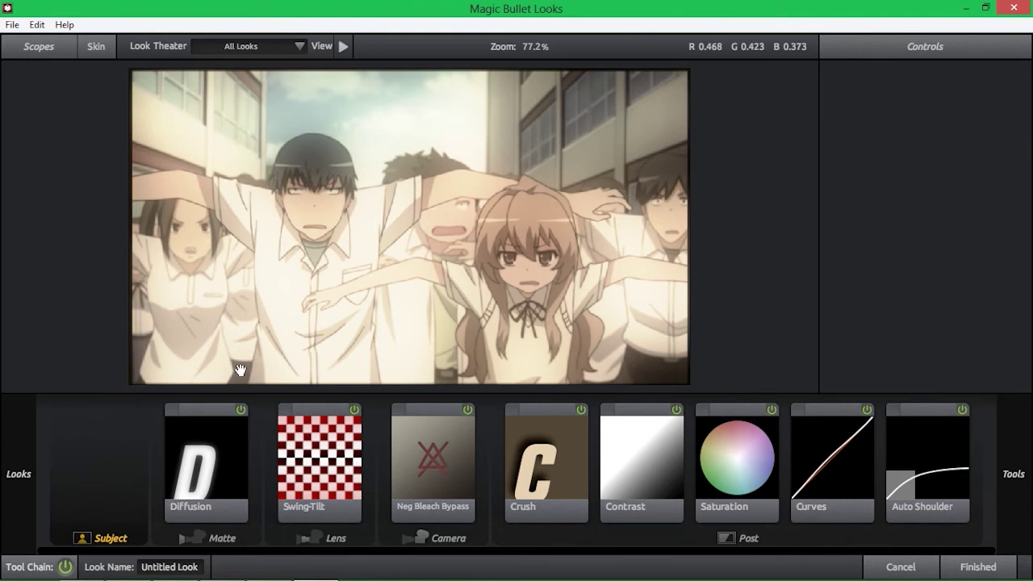
pyautogui.click(541, 440)
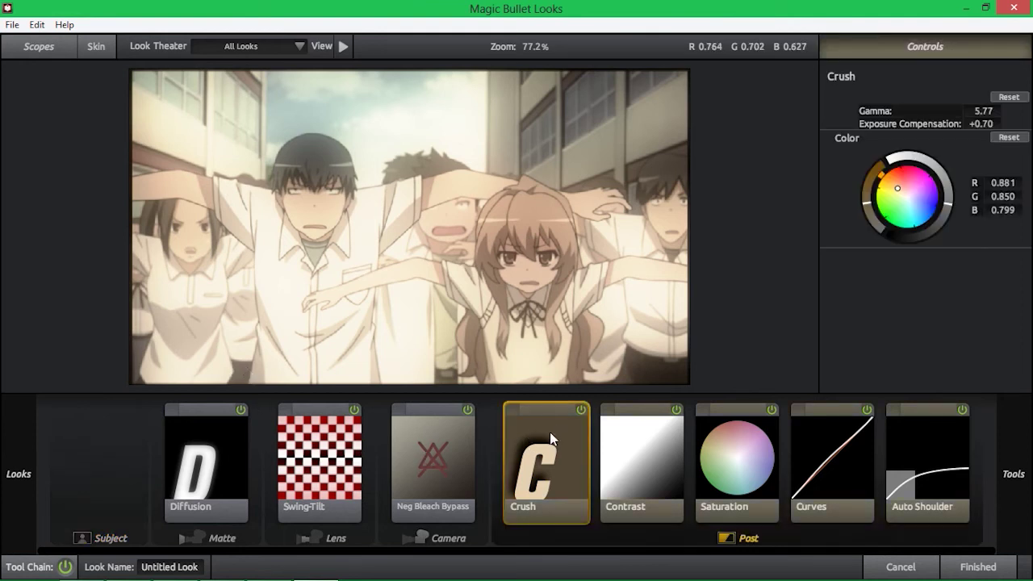
pyautogui.click(581, 410)
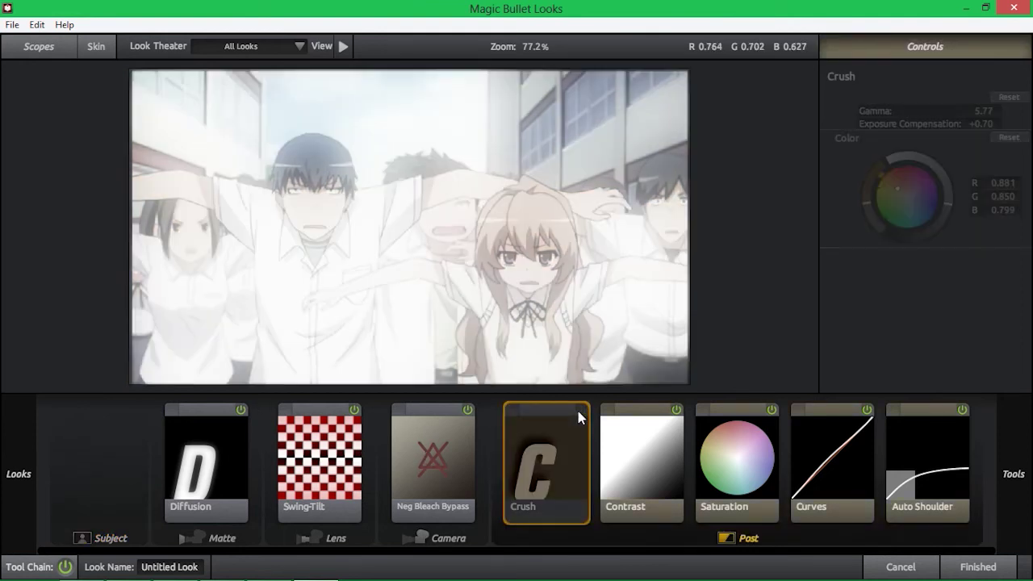
pyautogui.click(240, 410)
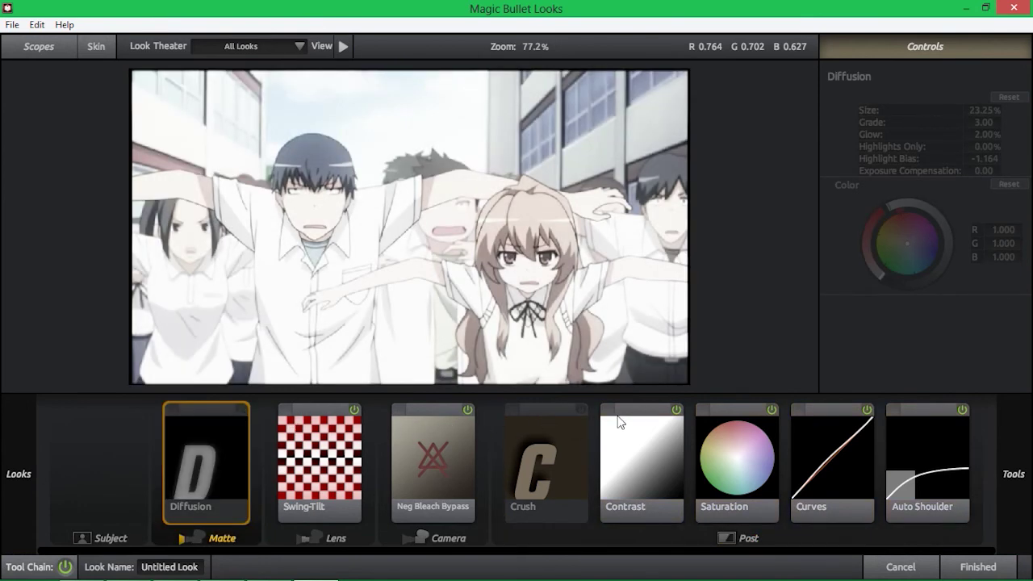
pyautogui.click(676, 411)
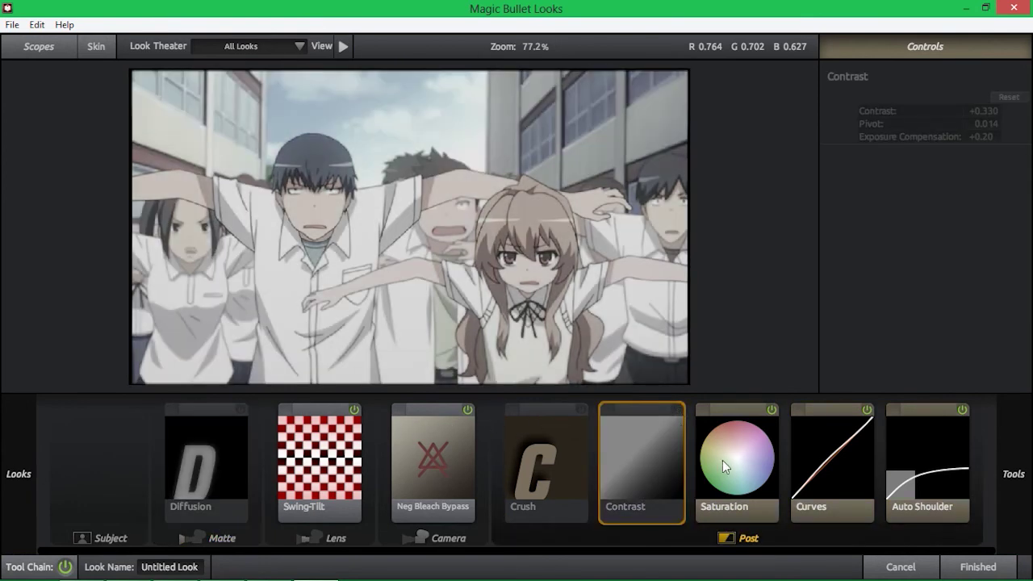
pyautogui.click(771, 410)
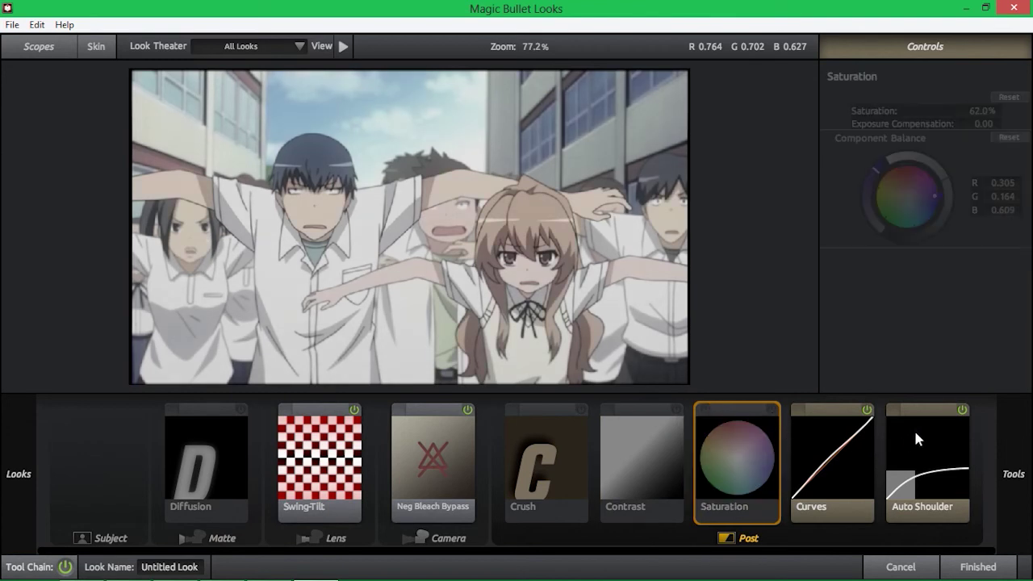
# Disable Curves, toggle Neg Bleach Bypass off and on, disable Swing-Tilt, and leave the look editor without saving the changes
pyautogui.moveTo(962, 417); pyautogui.dragTo(909, 415)
pyautogui.click(864, 413)
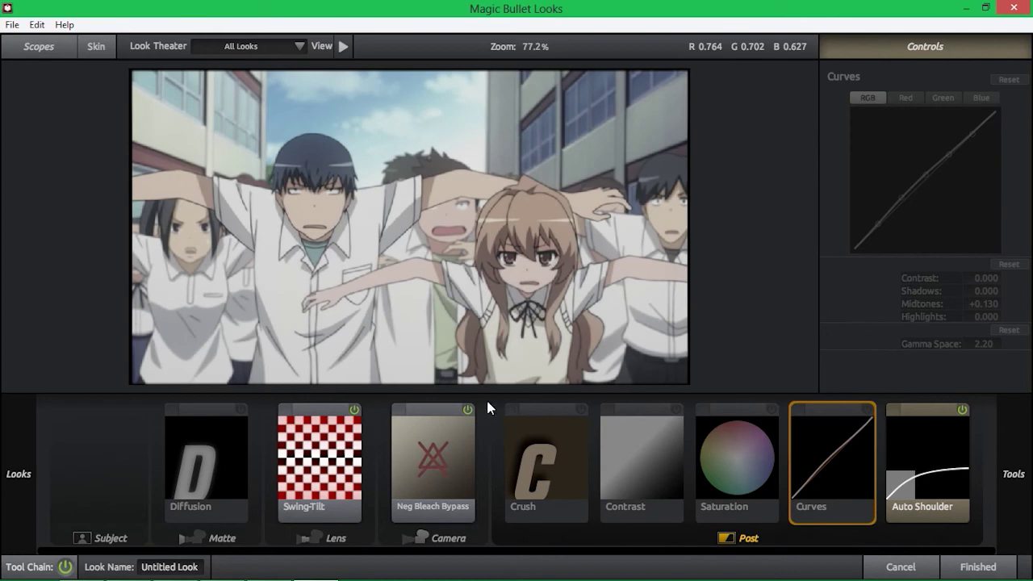
pyautogui.click(470, 417)
pyautogui.click(468, 411)
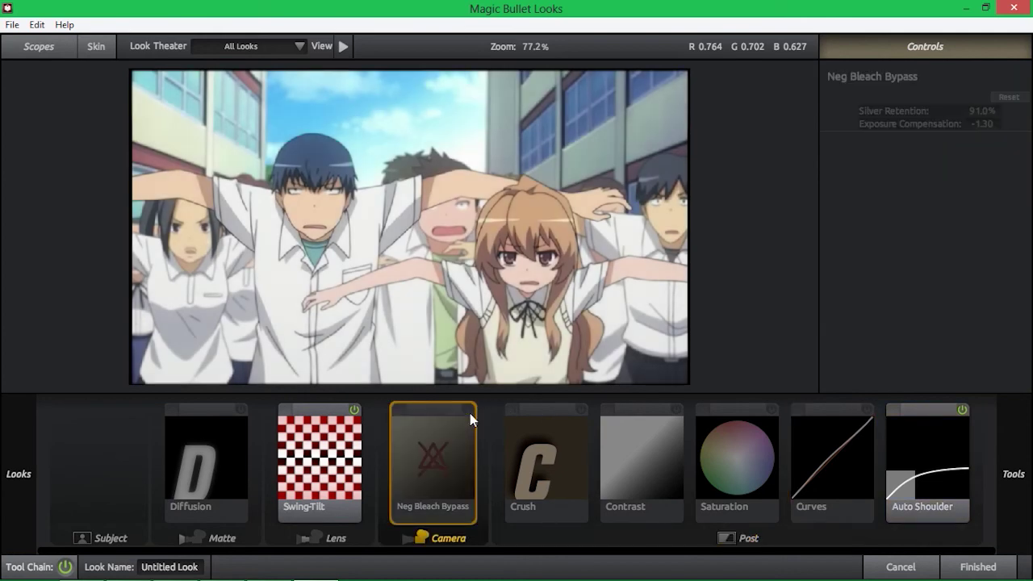
pyautogui.click(468, 410)
pyautogui.click(356, 408)
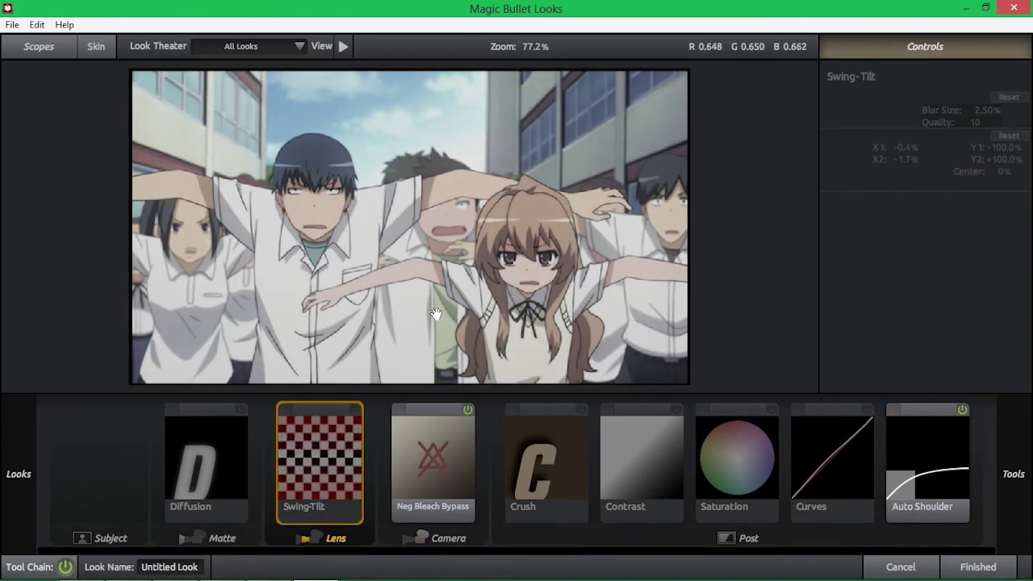
pyautogui.click(881, 571)
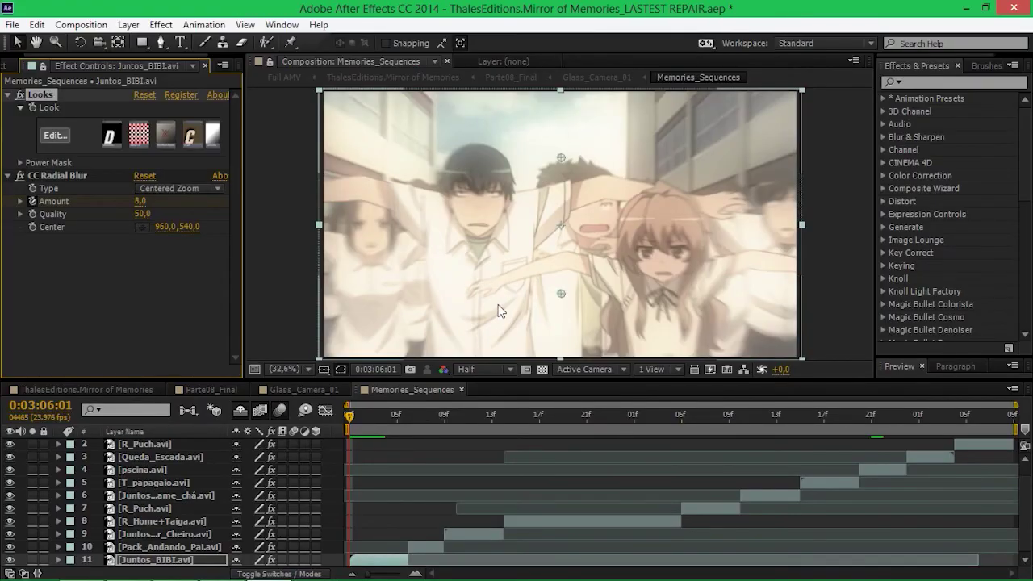
# Scrub through the clips of Memories_Sequences from 0:03:06:06 to 0:03:08:06, and close the composition to return to Glass_Camera_01
pyautogui.click(408, 426)
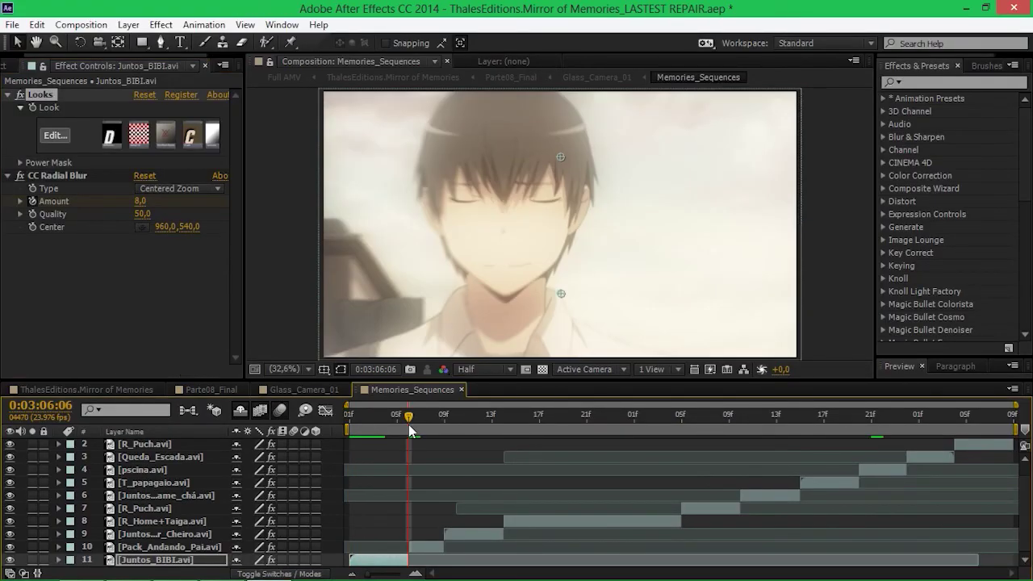
pyautogui.click(457, 424)
pyautogui.moveTo(454, 427); pyautogui.dragTo(522, 428)
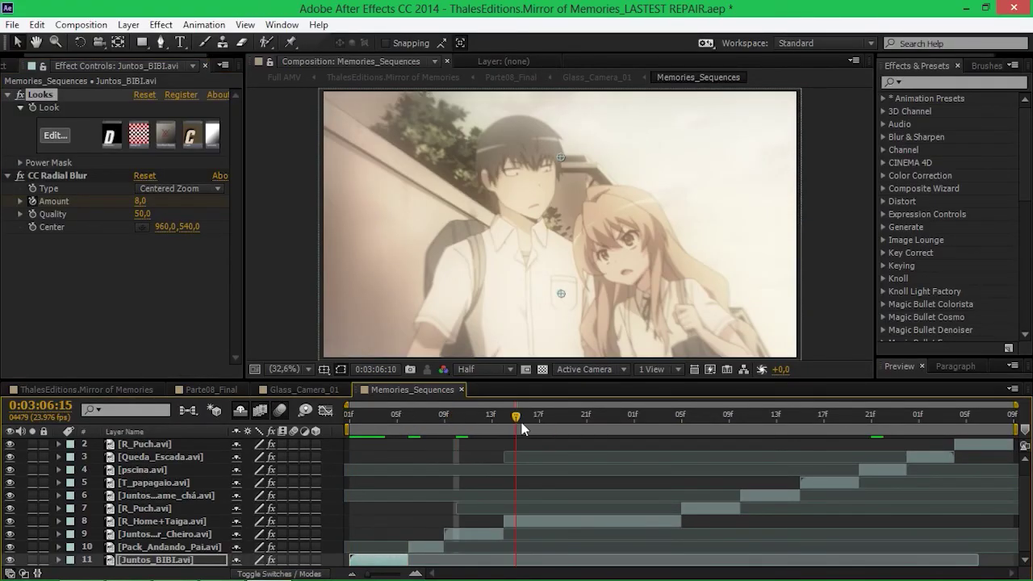
pyautogui.click(635, 421)
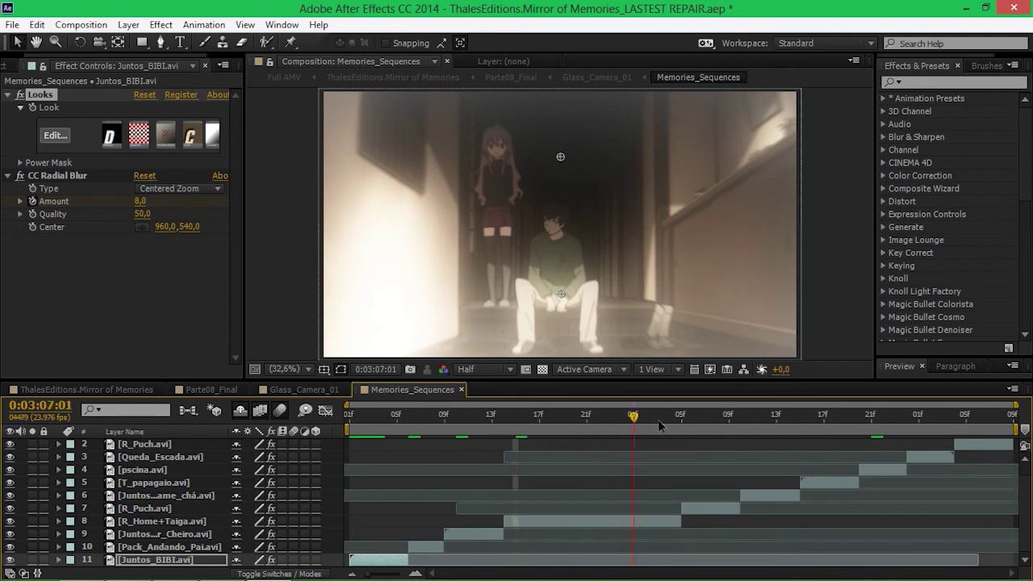
pyautogui.click(705, 424)
pyautogui.click(740, 424)
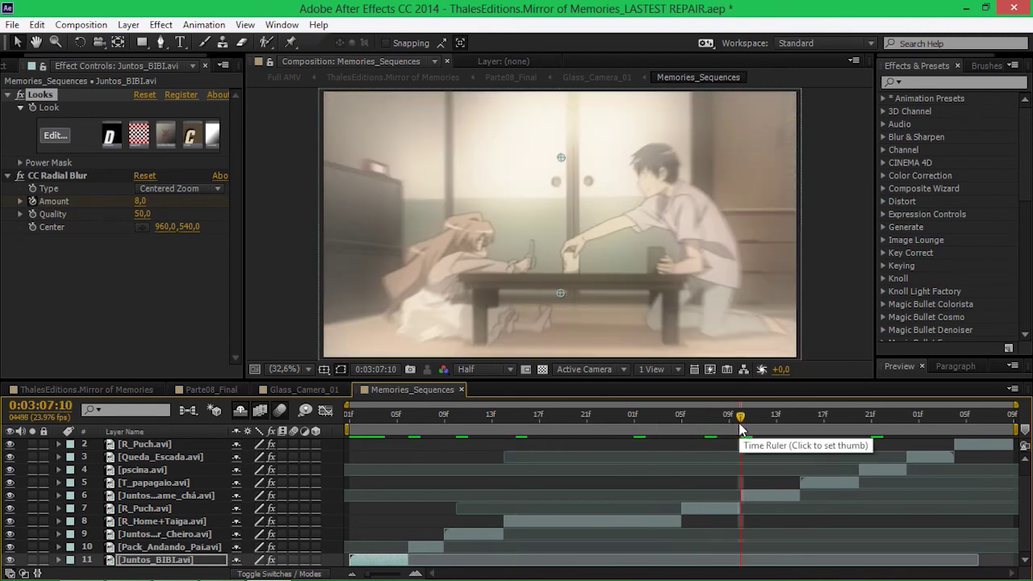
pyautogui.moveTo(791, 426); pyautogui.dragTo(894, 425)
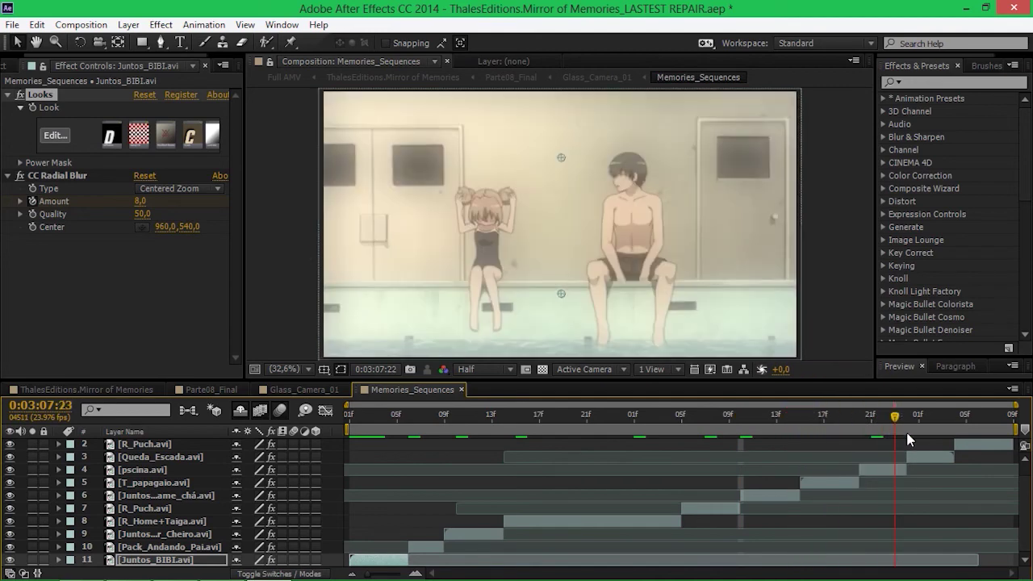
pyautogui.click(942, 428)
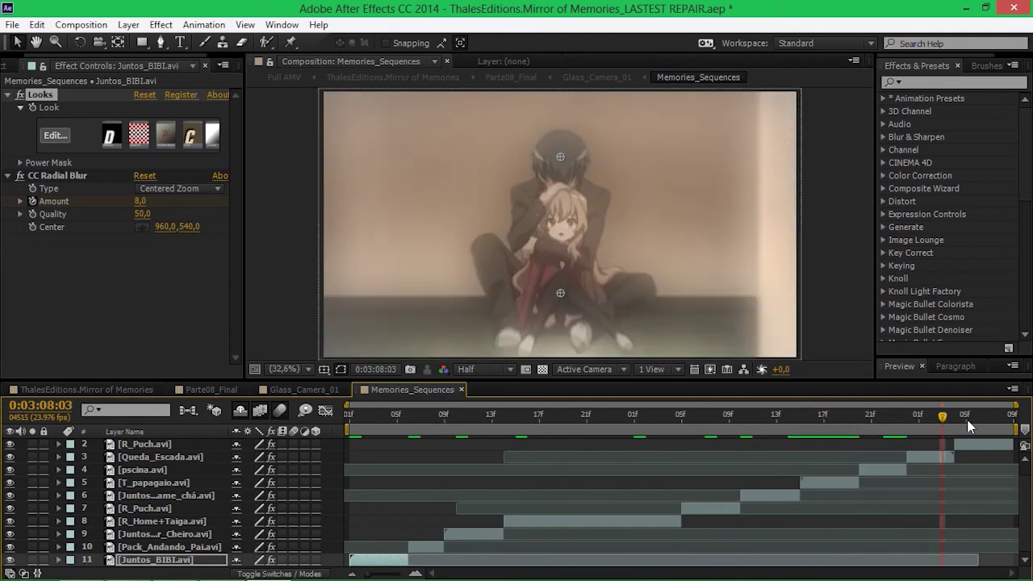
pyautogui.click(979, 418)
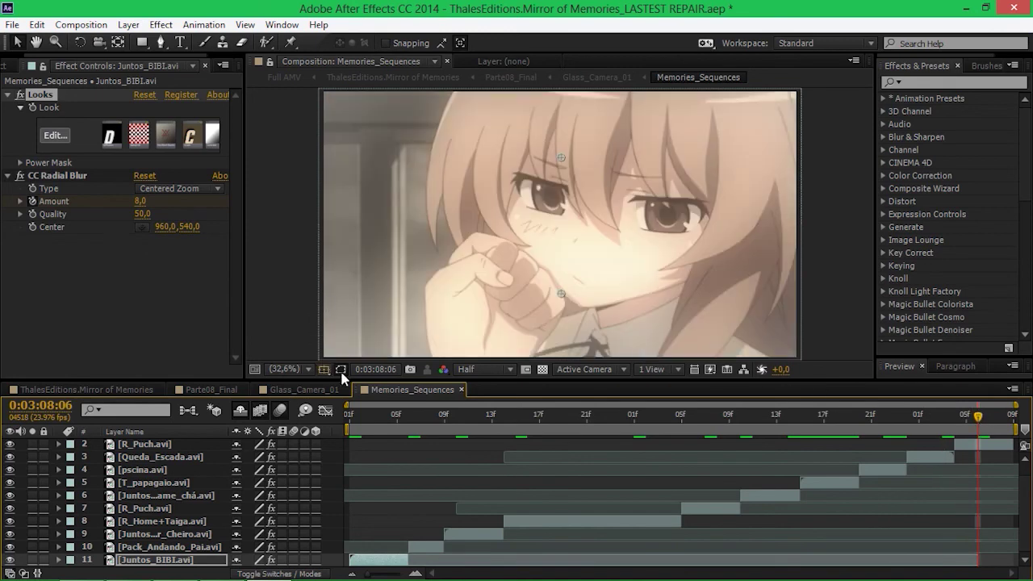
pyautogui.click(462, 390)
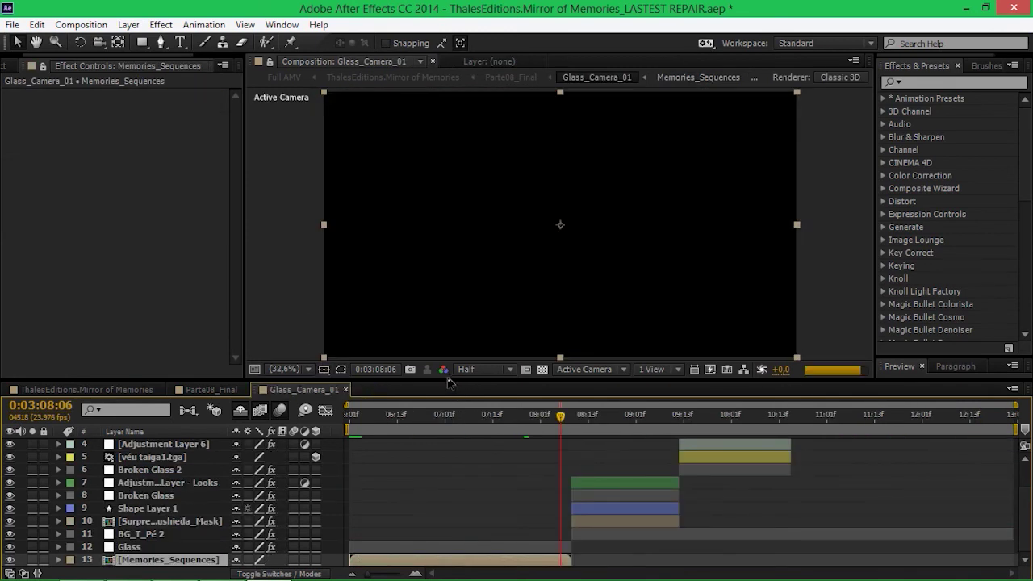
# At 0:03:08:09, inspect the Glass layer's Element scene and the Broken_Glass models under Motion_Design, and leave the scene setup without saving
pyautogui.click(572, 420)
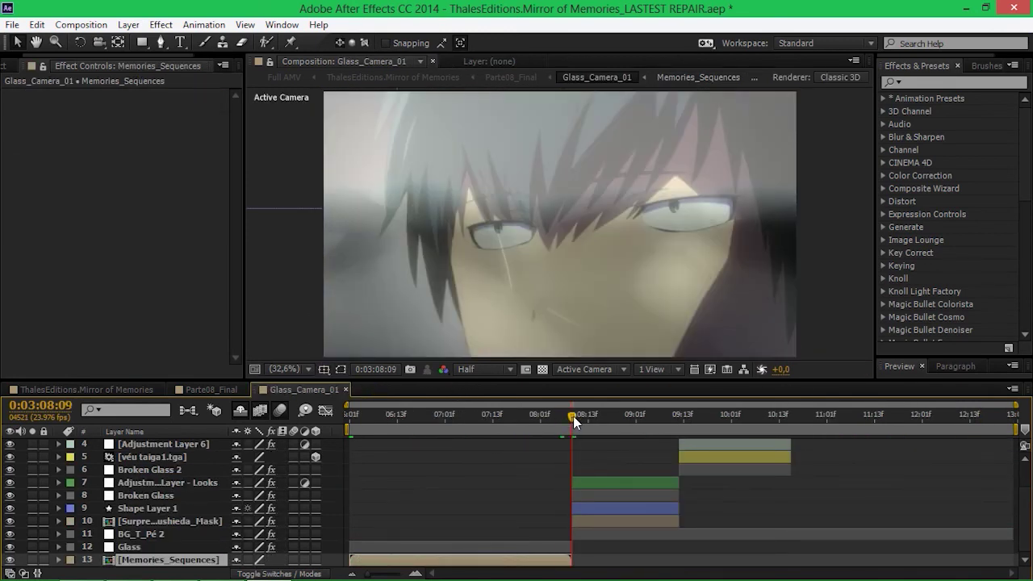
pyautogui.click(502, 547)
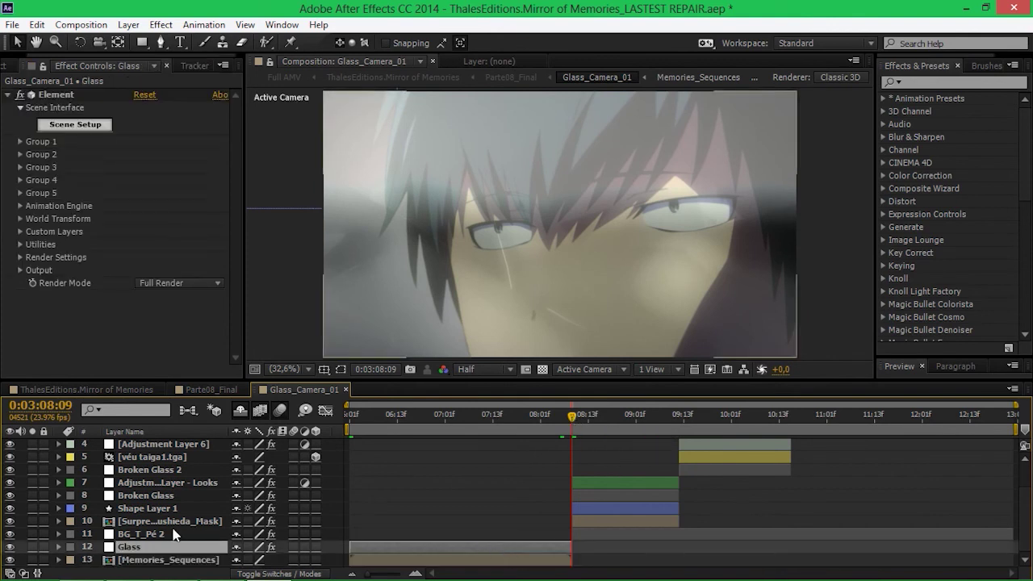
pyautogui.click(55, 94)
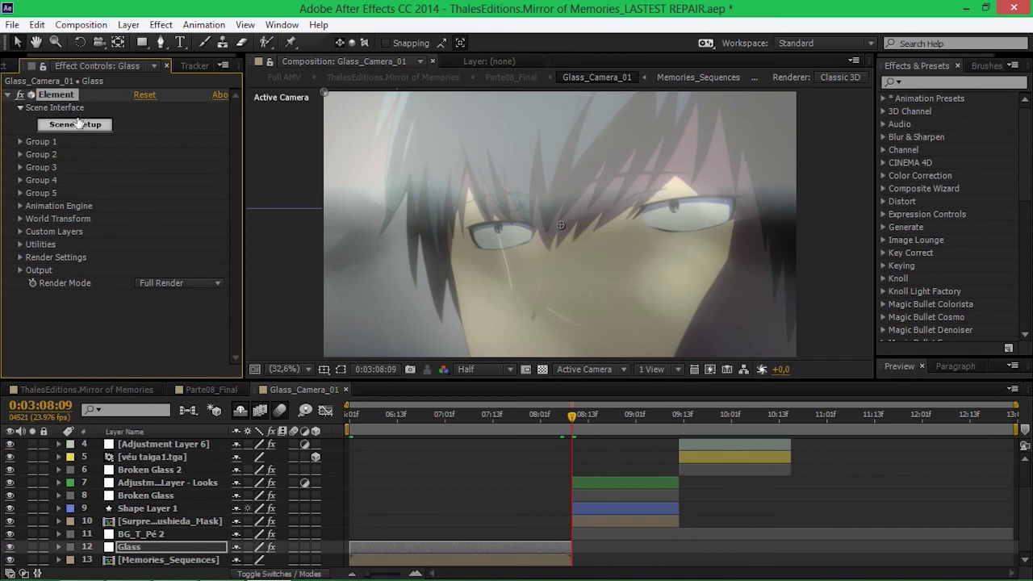
pyautogui.click(76, 124)
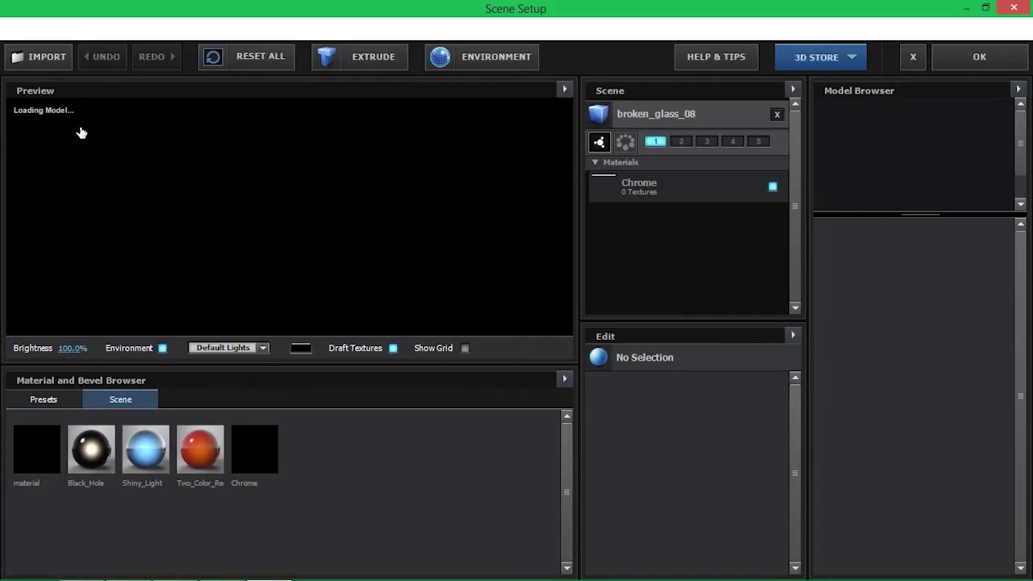
pyautogui.moveTo(350, 281); pyautogui.dragTo(388, 242)
pyautogui.click(830, 172)
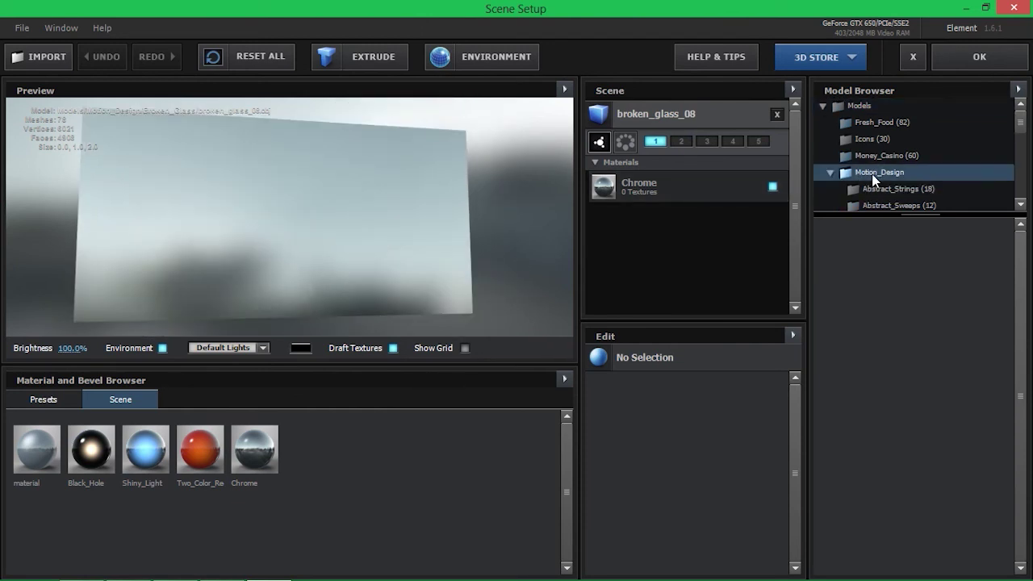
pyautogui.scroll(-2, 845, 183)
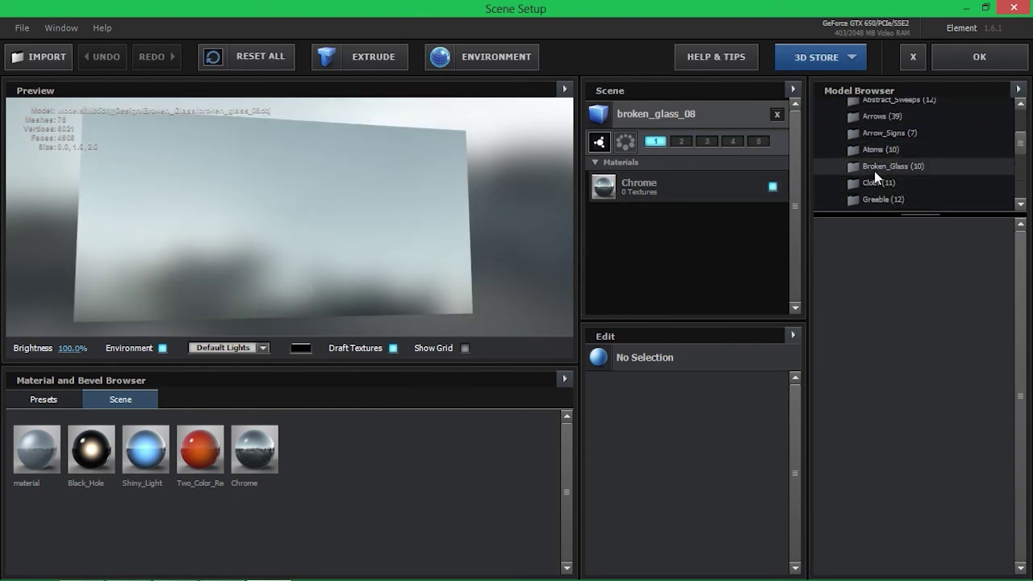
pyautogui.click(904, 167)
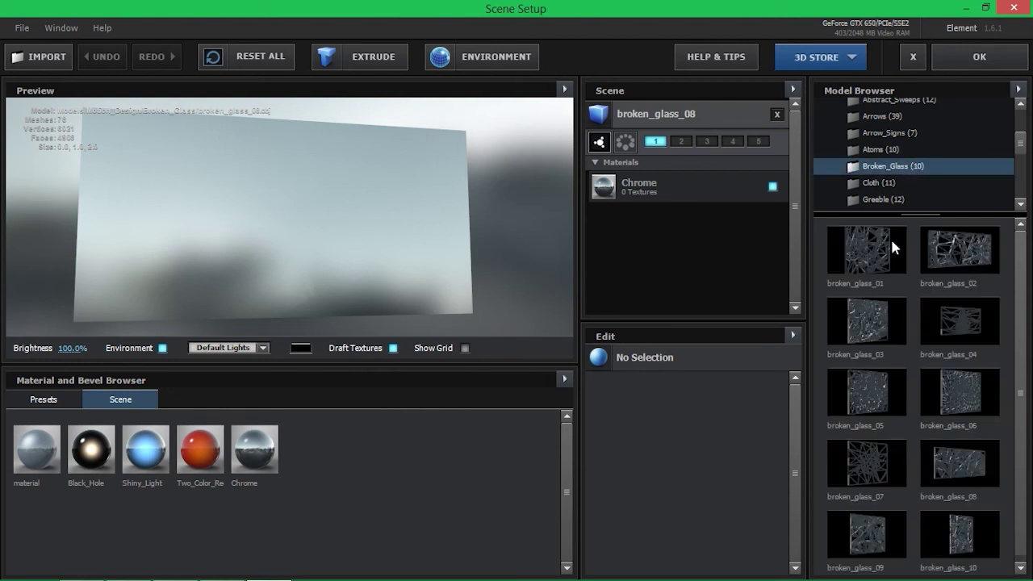
pyautogui.click(1015, 8)
pyautogui.click(483, 327)
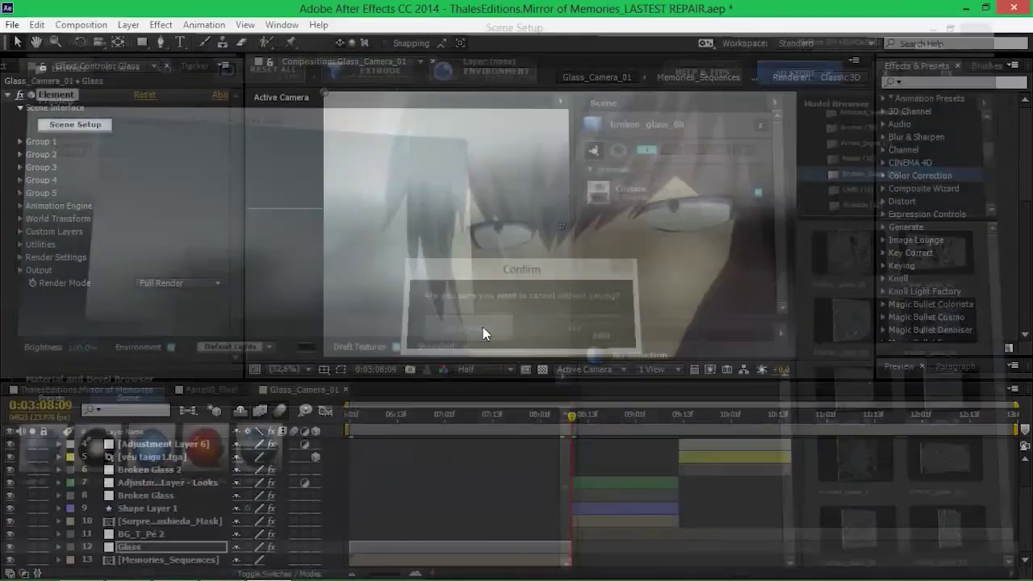
# Compare the BG_T_Pé 2 layer on layer 11 with its effects off and on, and view it briefly in solo
pyautogui.click(600, 536)
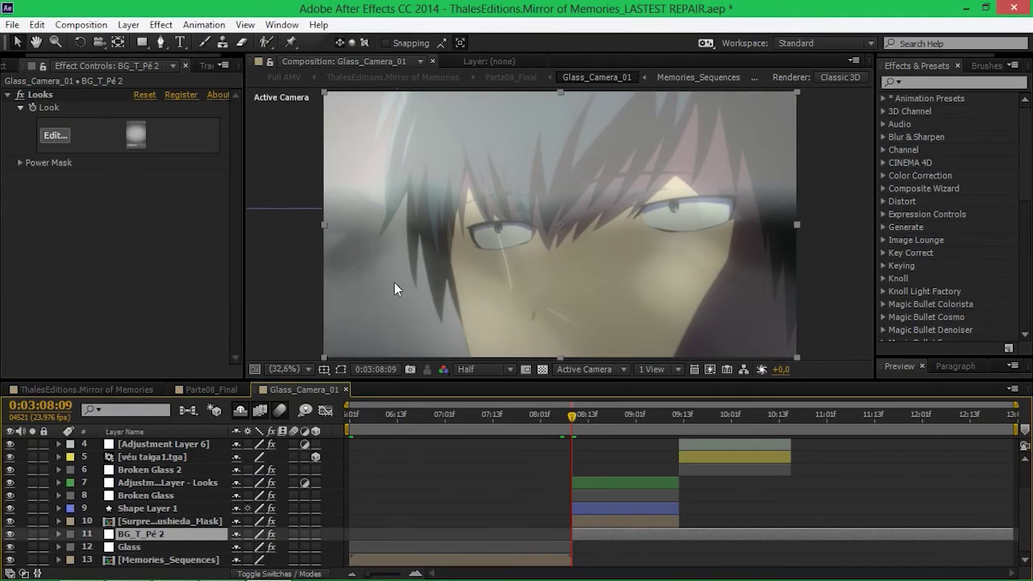
pyautogui.click(271, 534)
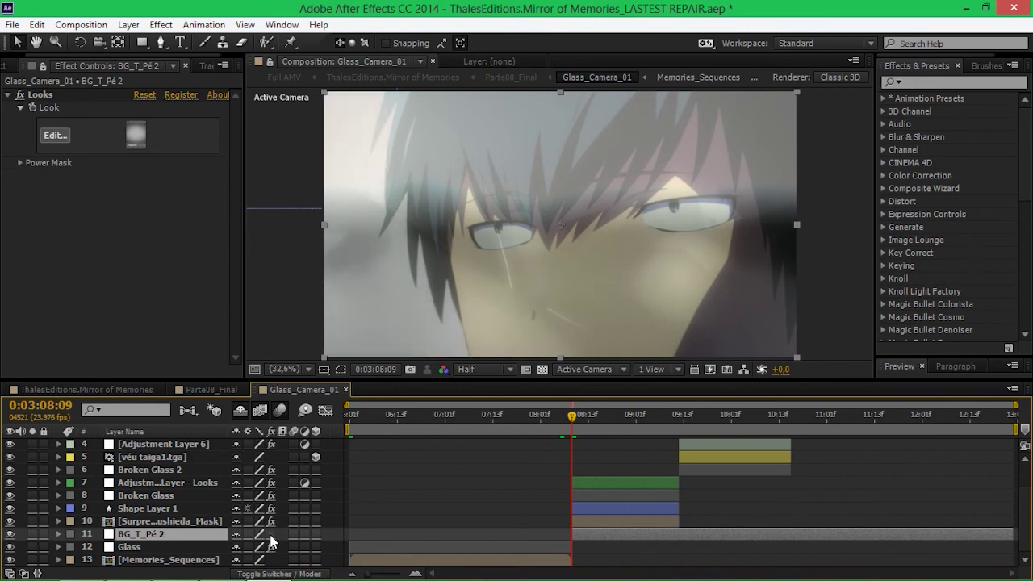
pyautogui.click(271, 535)
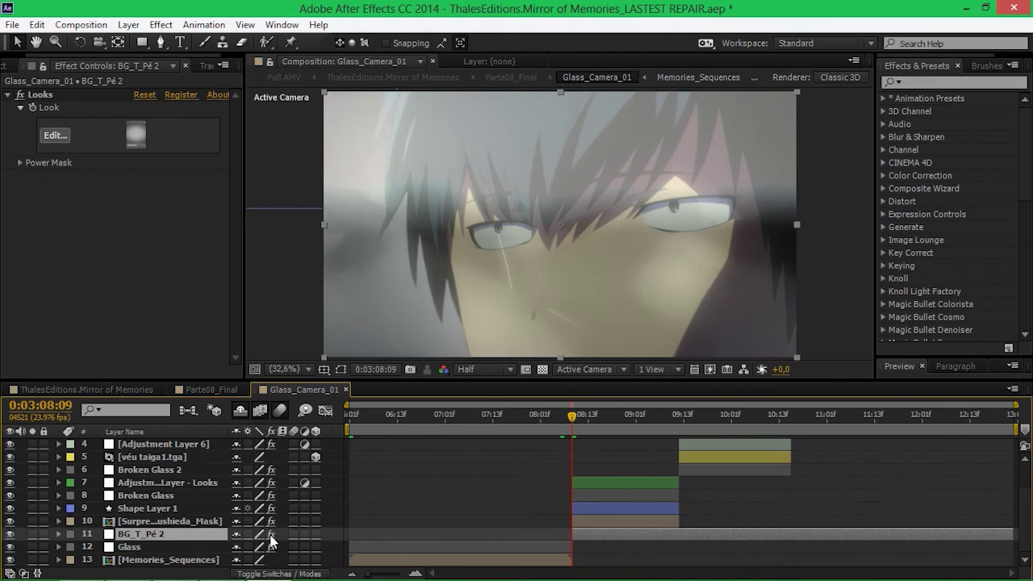
pyautogui.click(32, 534)
pyautogui.click(32, 535)
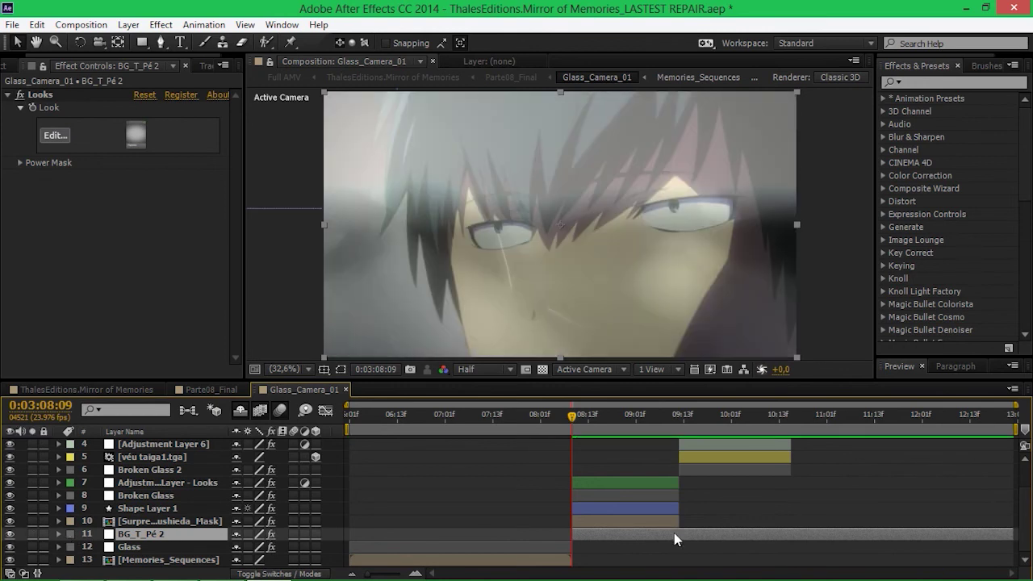
# Solo the Surpreso_Kushieda_Mask layer on layer 10 and compare it with its effects off and on
pyautogui.click(647, 522)
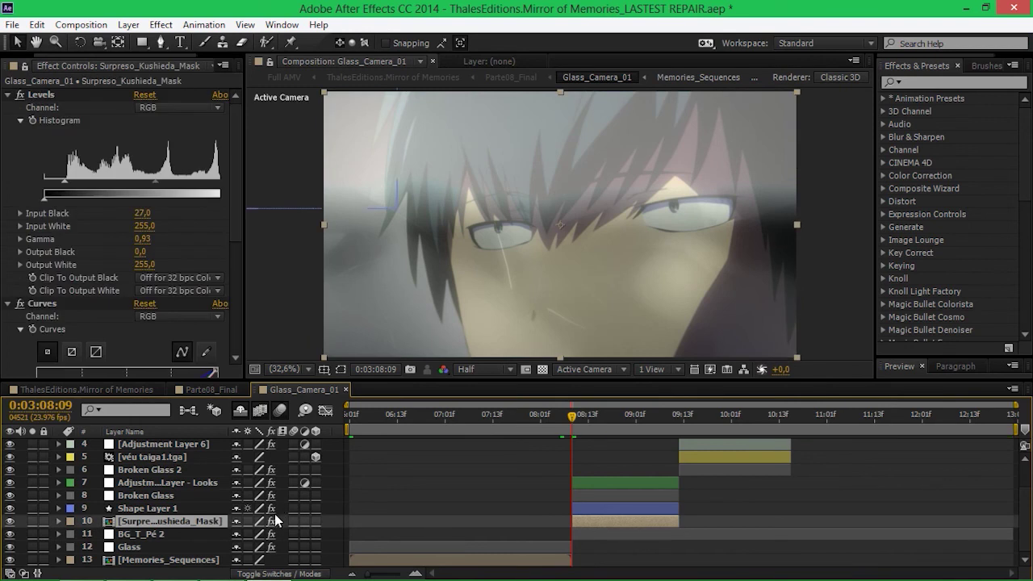
pyautogui.click(32, 521)
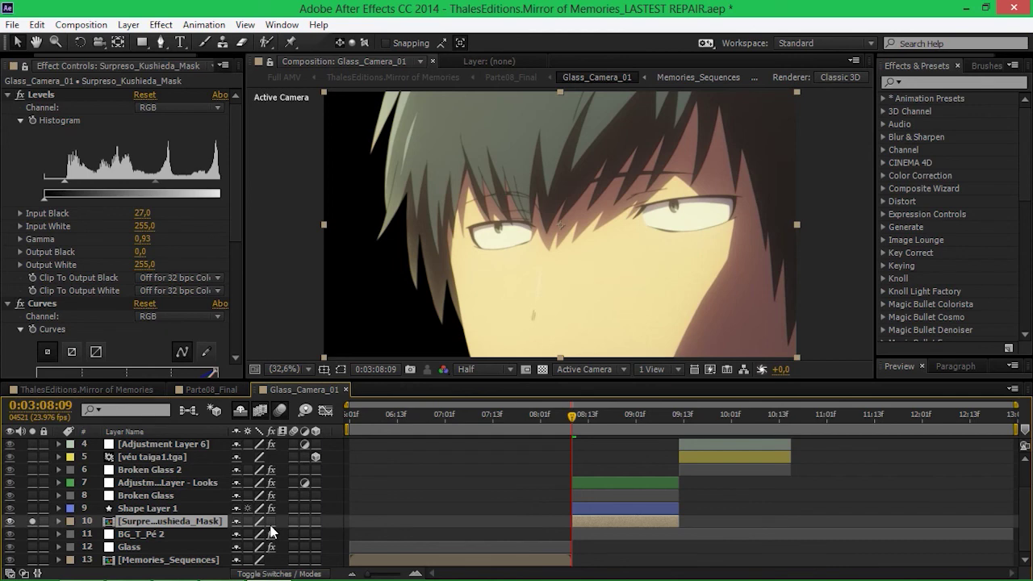
pyautogui.click(271, 522)
pyautogui.click(272, 522)
pyautogui.click(272, 523)
# Open the Surpreso_Kushieda_Mask precomposition, view layer 7's unmasked footage, scrub through the masked clips, and return to Glass_Camera_01
pyautogui.doubleClick(153, 522)
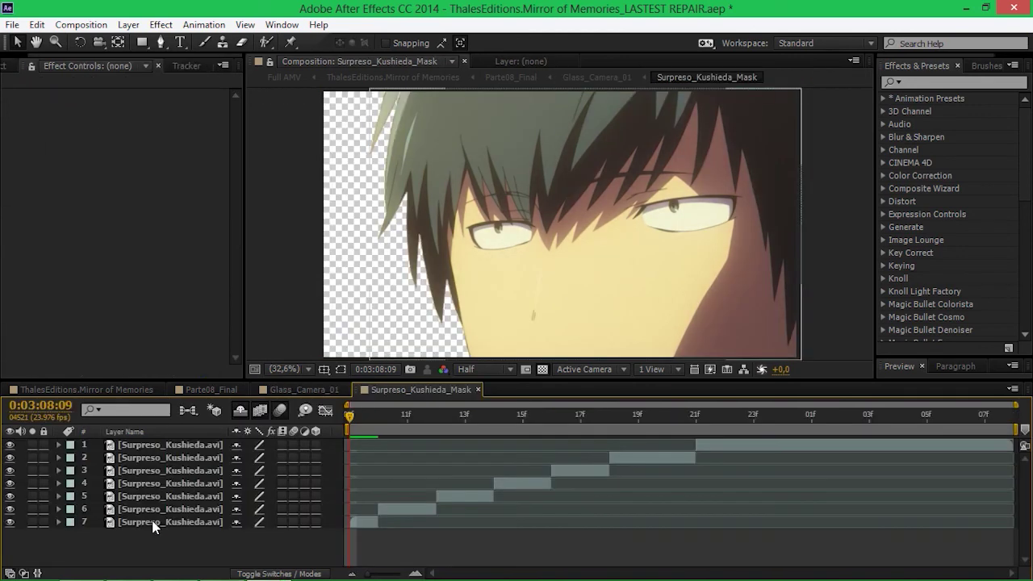
pyautogui.doubleClick(155, 523)
pyautogui.click(646, 353)
pyautogui.click(660, 366)
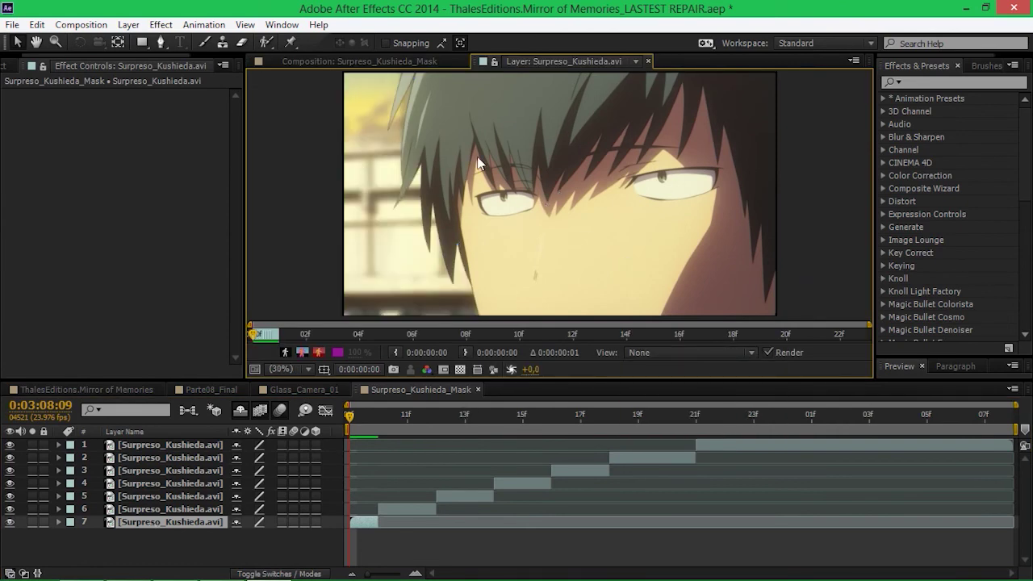
pyautogui.click(636, 62)
pyautogui.click(761, 144)
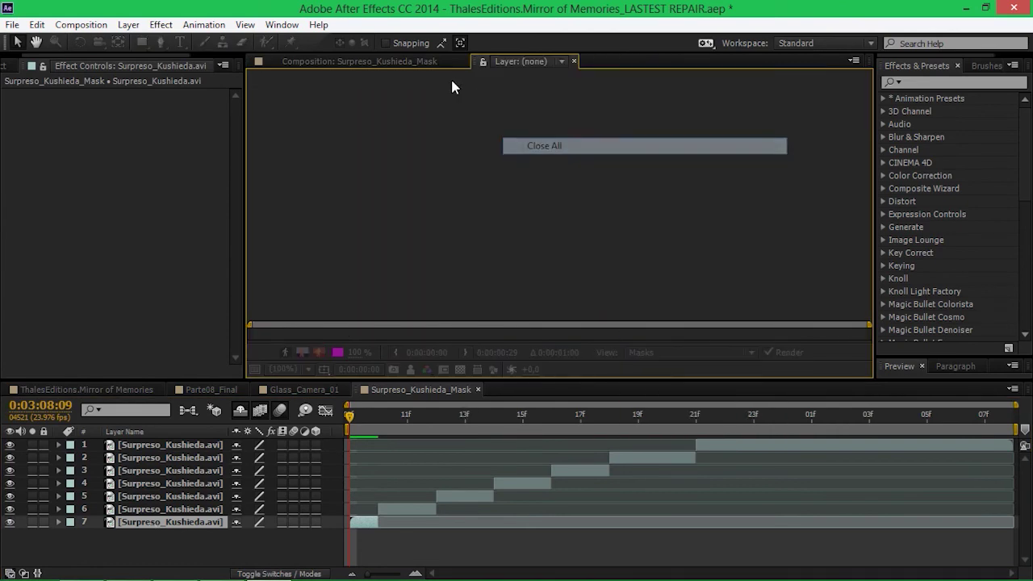
pyautogui.moveTo(349, 420)
pyautogui.mouseDown()
pyautogui.moveTo(980, 425)
pyautogui.moveTo(489, 442)
pyautogui.moveTo(358, 408)
pyautogui.mouseUp()
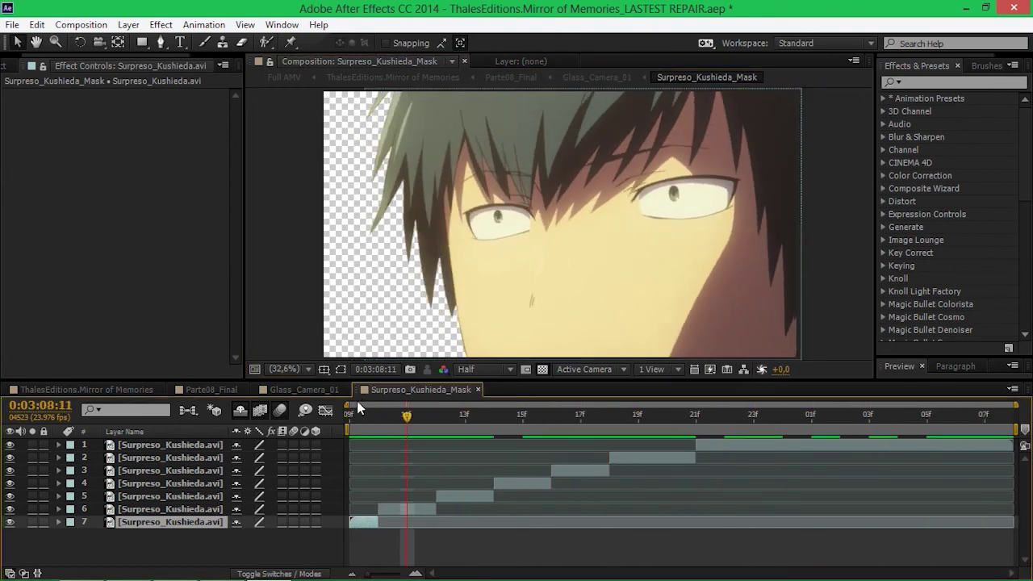
pyautogui.click(479, 390)
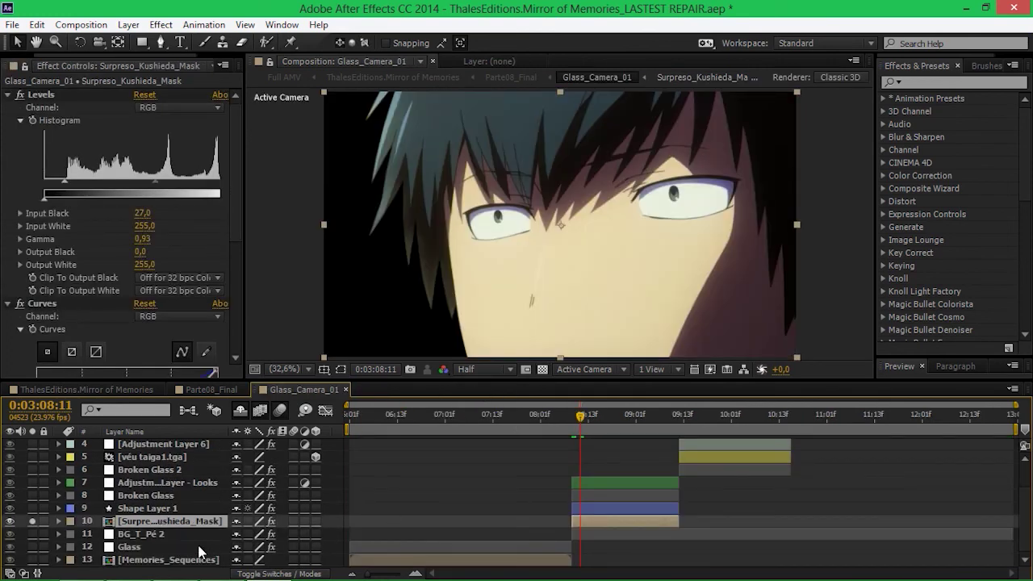
# Turn off solo on layer 10, solo Shape Layer 1 instead, and compare it with its Gaussian Blur off and on
pyautogui.click(161, 508)
pyautogui.click(32, 522)
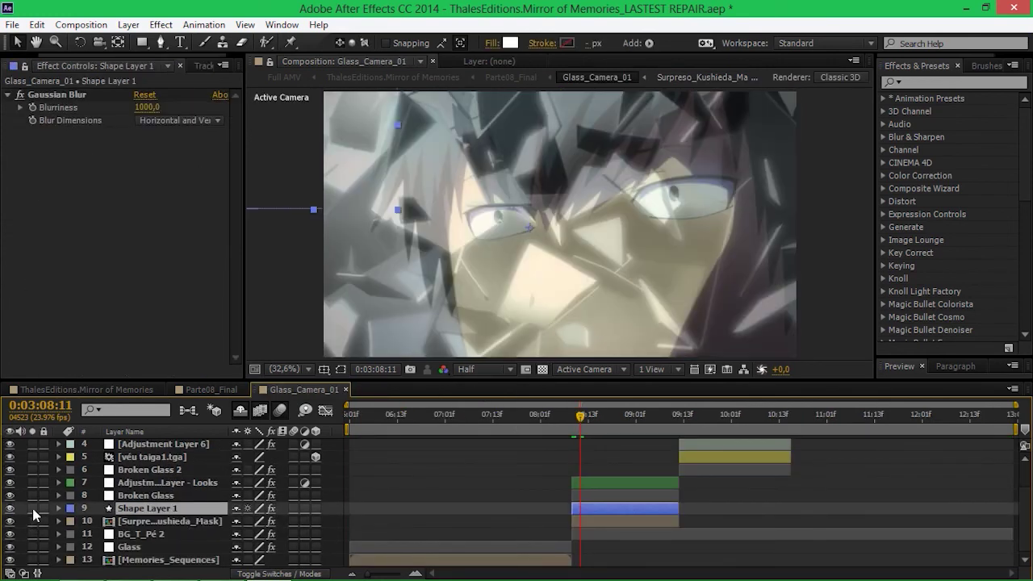
pyautogui.click(33, 509)
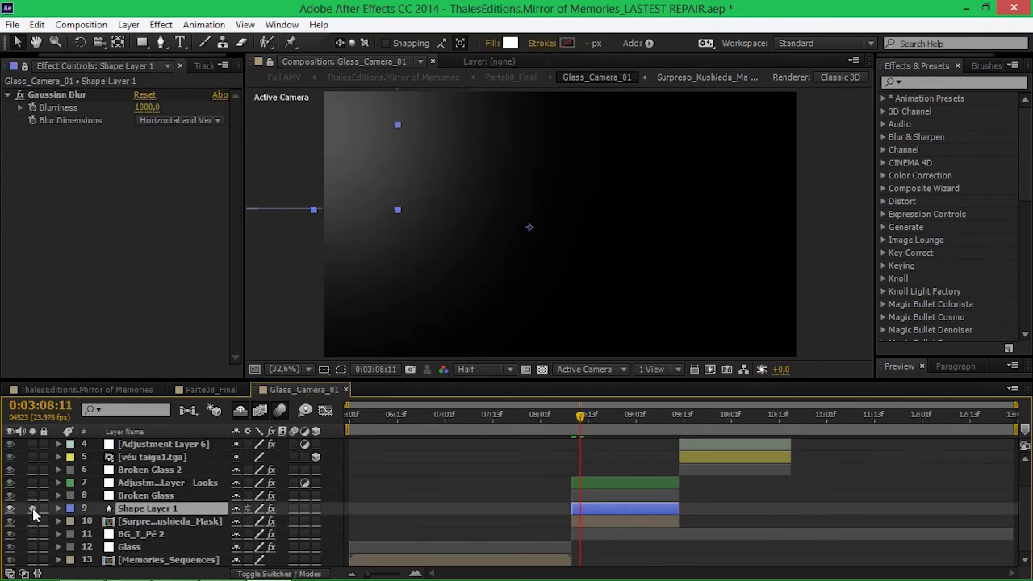
pyautogui.click(271, 509)
pyautogui.click(271, 508)
# Solo only the Broken Glass layer on layer 8, scrub its shatter animation to 0:03:09:08, and compare it with effects off and on
pyautogui.click(145, 496)
pyautogui.click(33, 509)
pyautogui.click(32, 496)
pyautogui.moveTo(586, 421); pyautogui.dragTo(663, 432)
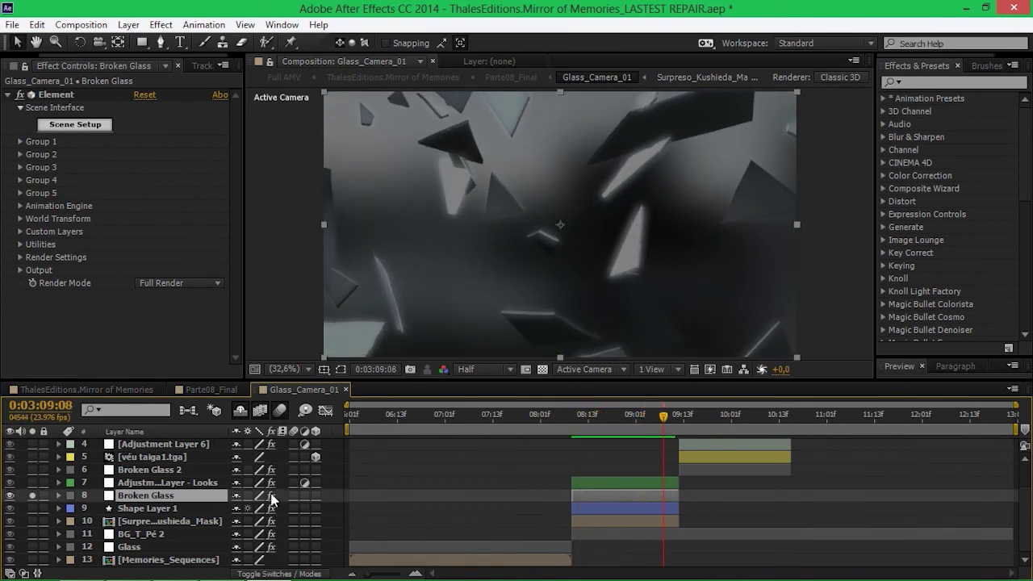
pyautogui.click(272, 496)
pyautogui.click(272, 496)
# Open the Element scene setup of the Broken Glass layer, examine the broken_glass_08 model, and leave without saving
pyautogui.click(48, 95)
pyautogui.click(81, 124)
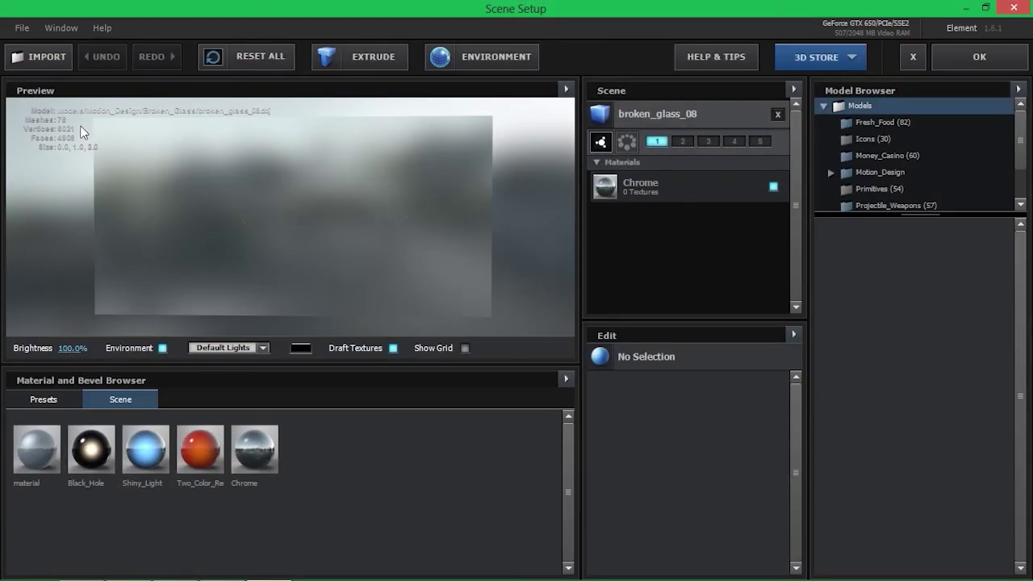
pyautogui.moveTo(350, 249); pyautogui.dragTo(323, 253)
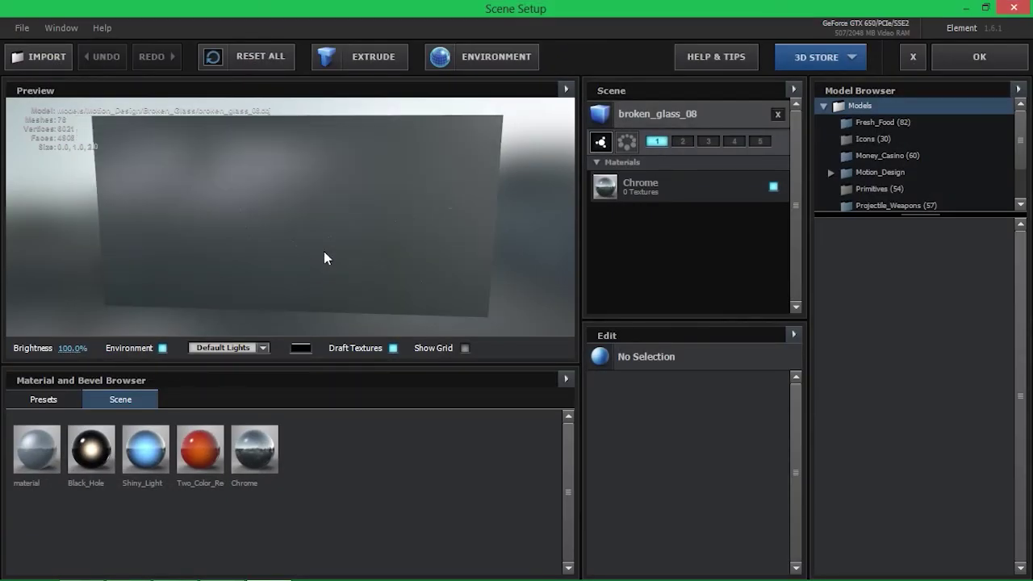
pyautogui.click(1013, 7)
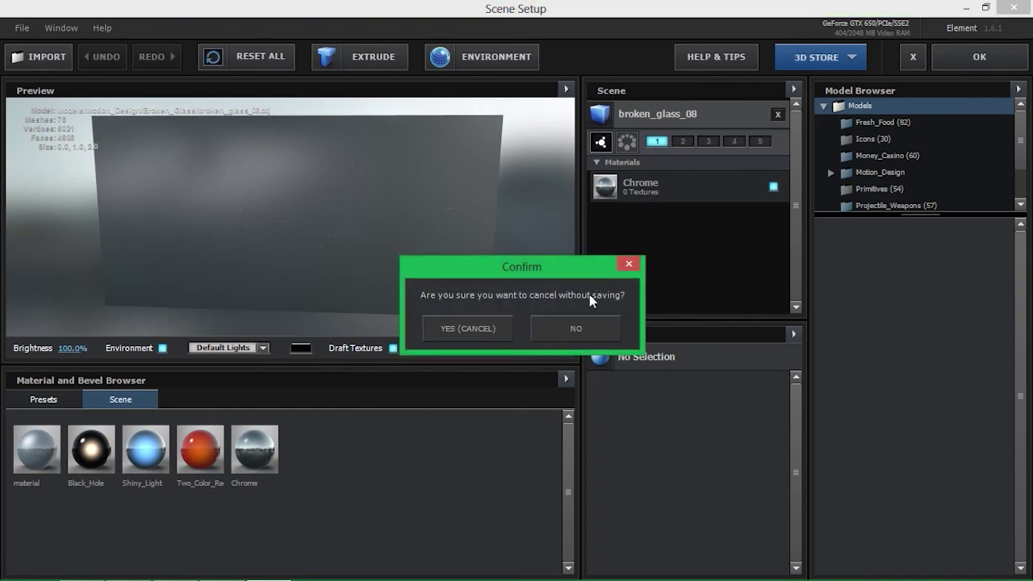
pyautogui.click(468, 329)
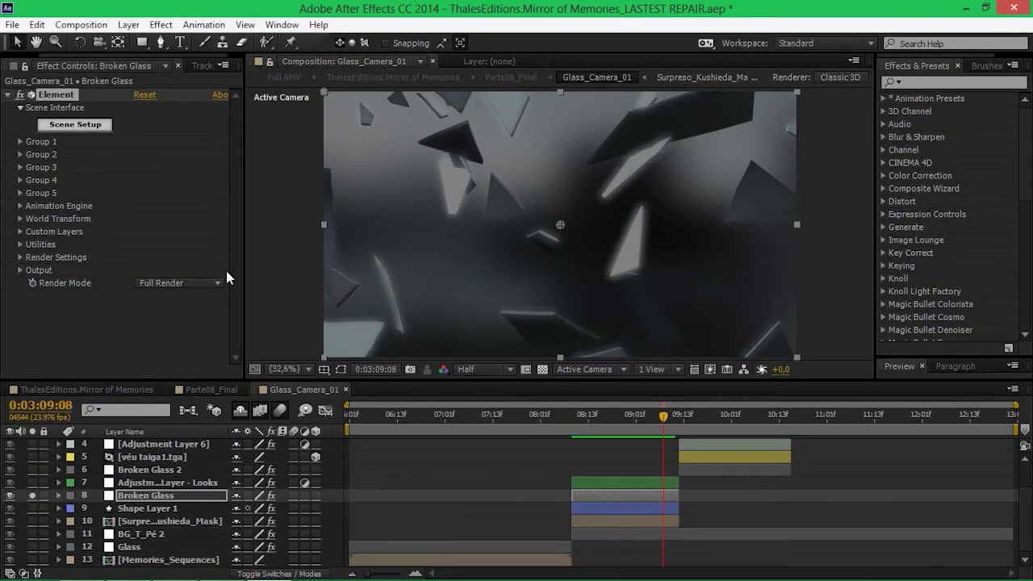
# Examine the Animation Engine and World Transform settings of the Broken Glass layer's Element effect, collapsing each group after viewing
pyautogui.click(20, 206)
pyautogui.scroll(-1, 21, 213)
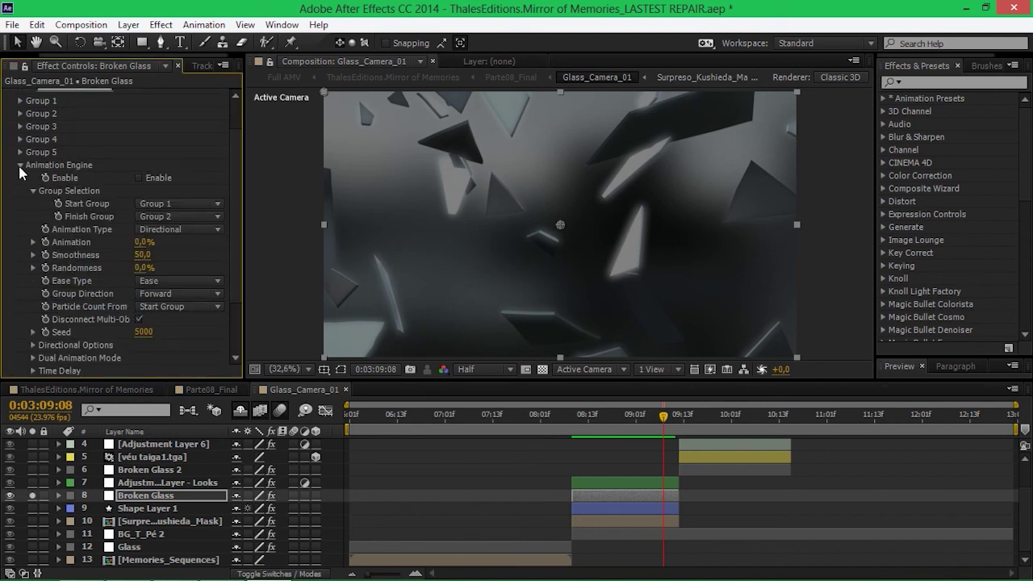
pyautogui.click(20, 166)
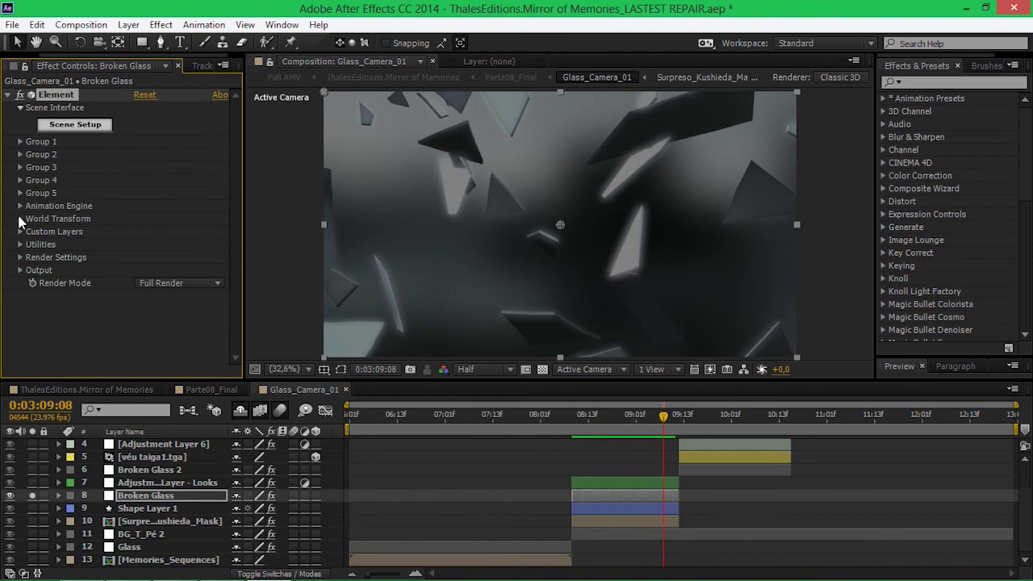
pyautogui.click(20, 219)
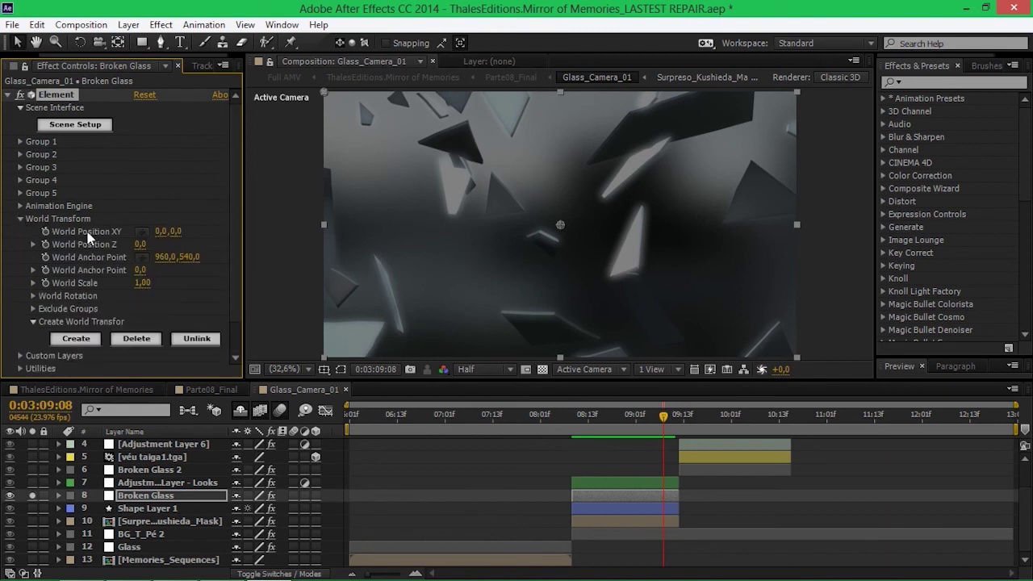
pyautogui.click(20, 218)
# Select the Camera 1 layer on layer 2 and check its visibility switch
pyautogui.scroll(1, 178, 472)
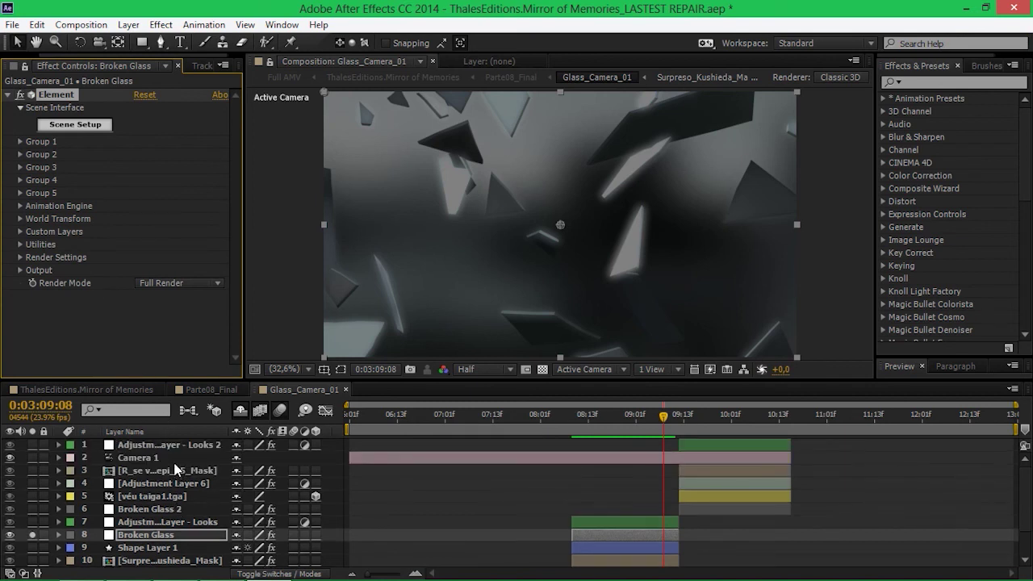
pyautogui.click(178, 458)
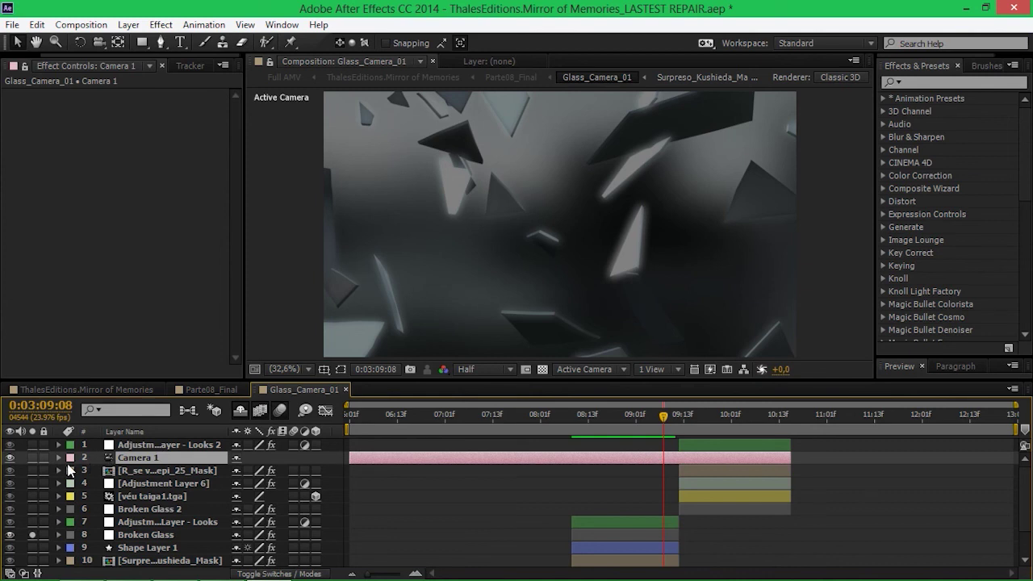
pyautogui.click(10, 458)
pyautogui.scroll(-1, 187, 520)
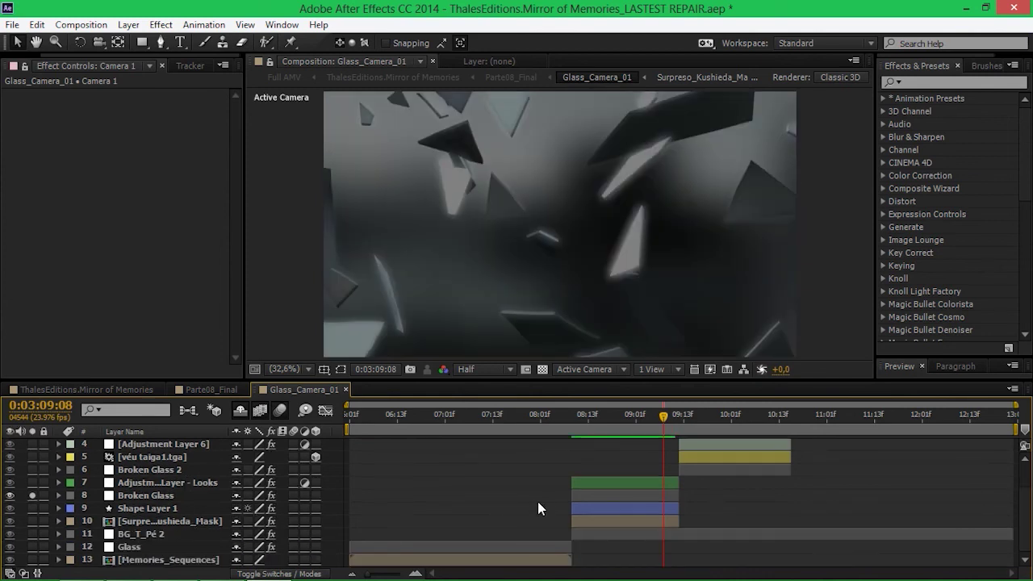
# Reveal the Broken Glass layer's keyframed Element properties on layer 8 and select the Particle Size property
pyautogui.click(588, 508)
pyautogui.click(172, 497)
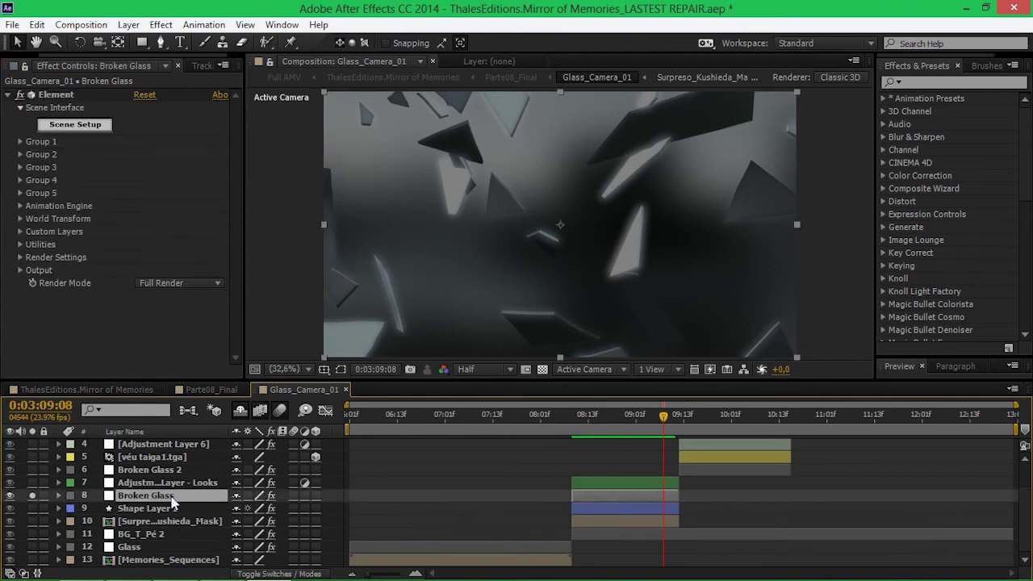
pyautogui.press('u')
pyautogui.scroll(-1, 481, 518)
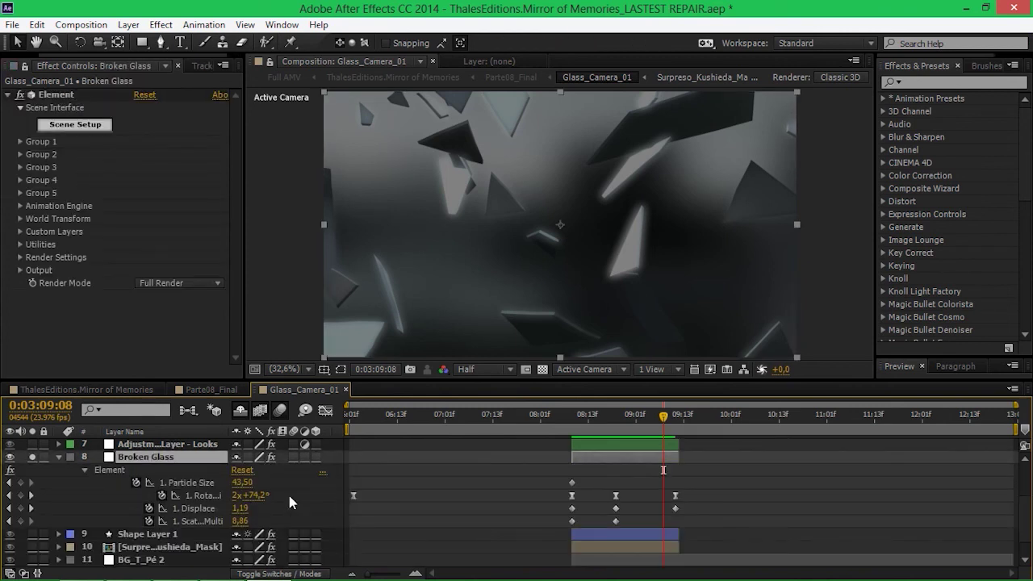
pyautogui.click(202, 484)
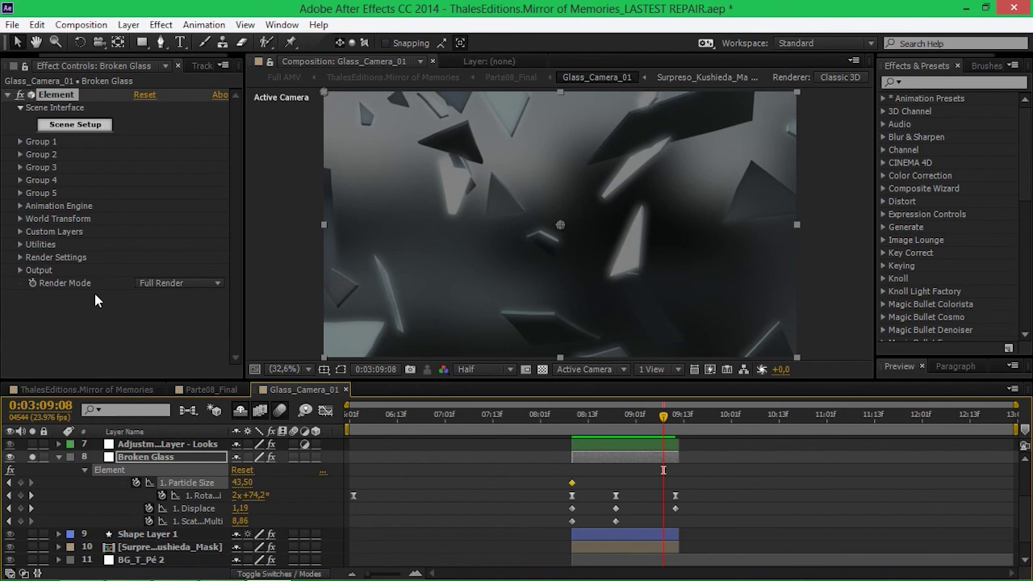
# Inspect Element's Group 1 Particle Look and Multi-Object settings while scrubbing the shatter from 0:03:08:10 to 0:03:09:10, then collapse the layer's keyframes
pyautogui.click(20, 142)
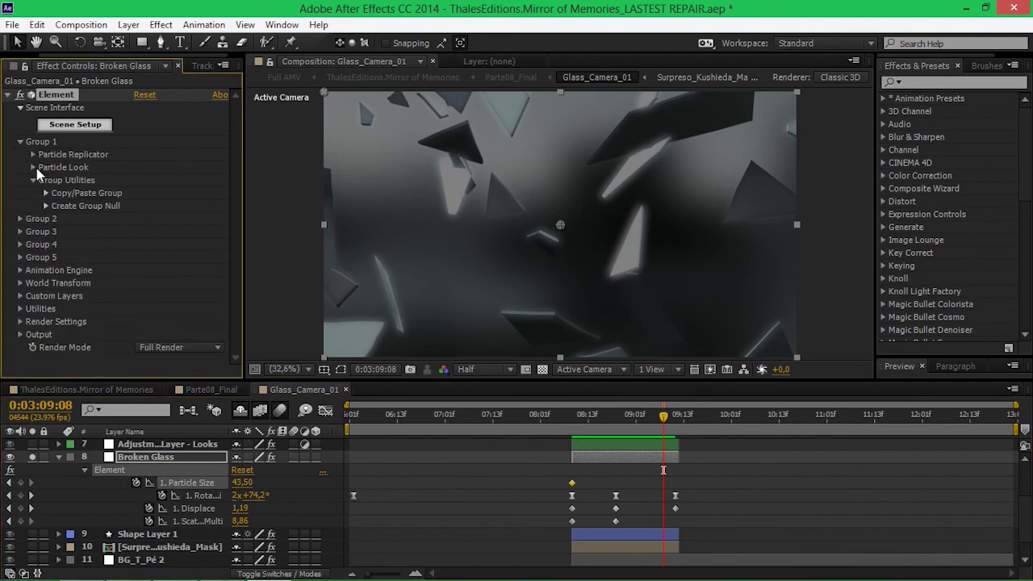
pyautogui.click(33, 169)
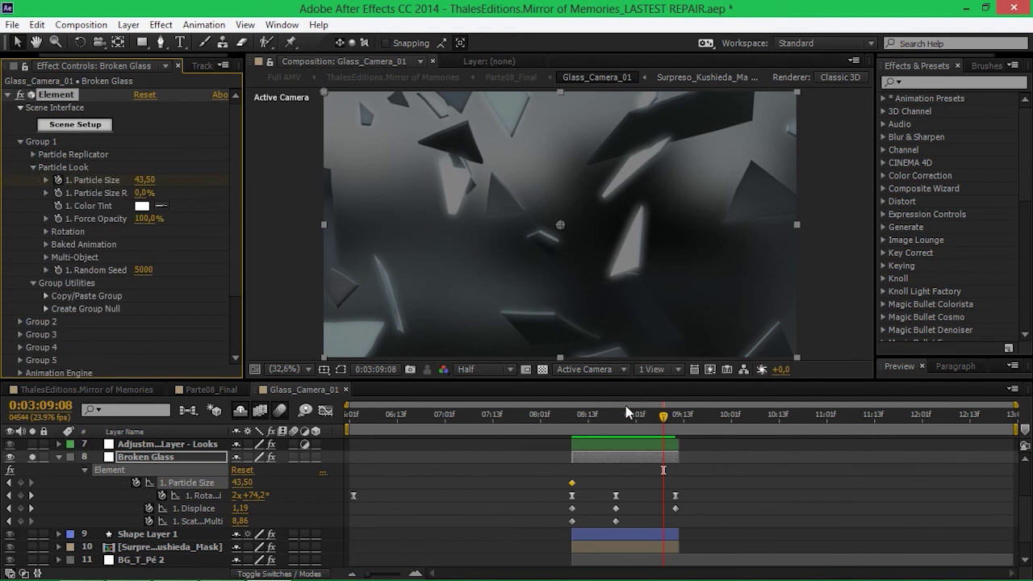
pyautogui.moveTo(663, 423); pyautogui.dragTo(579, 428)
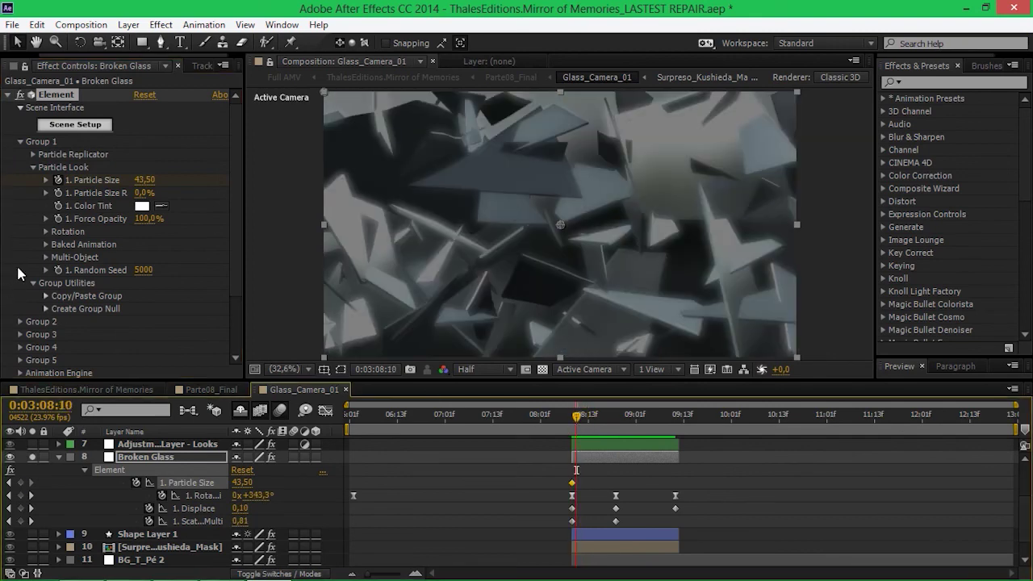
pyautogui.click(43, 257)
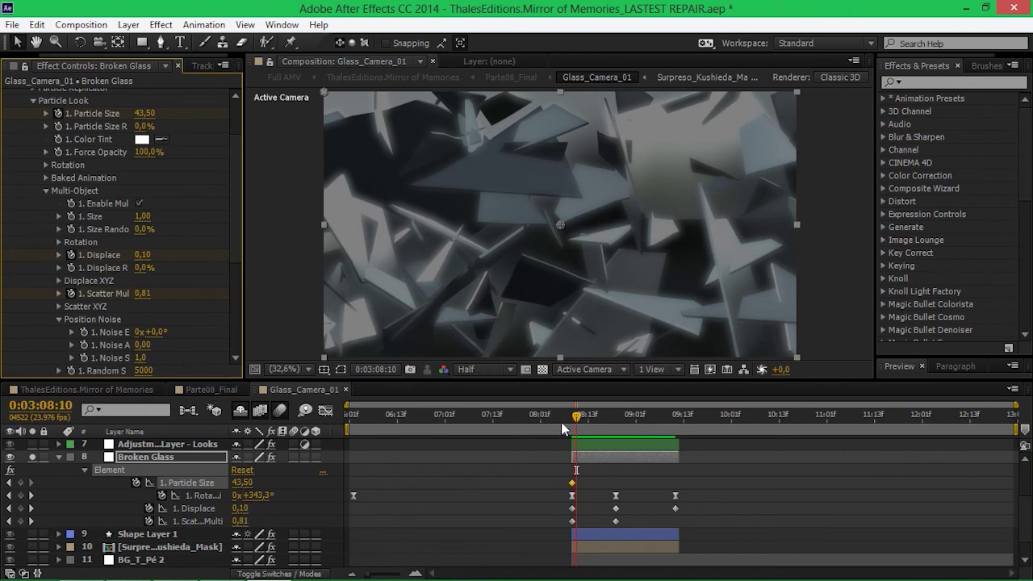
pyautogui.moveTo(576, 415); pyautogui.dragTo(672, 415)
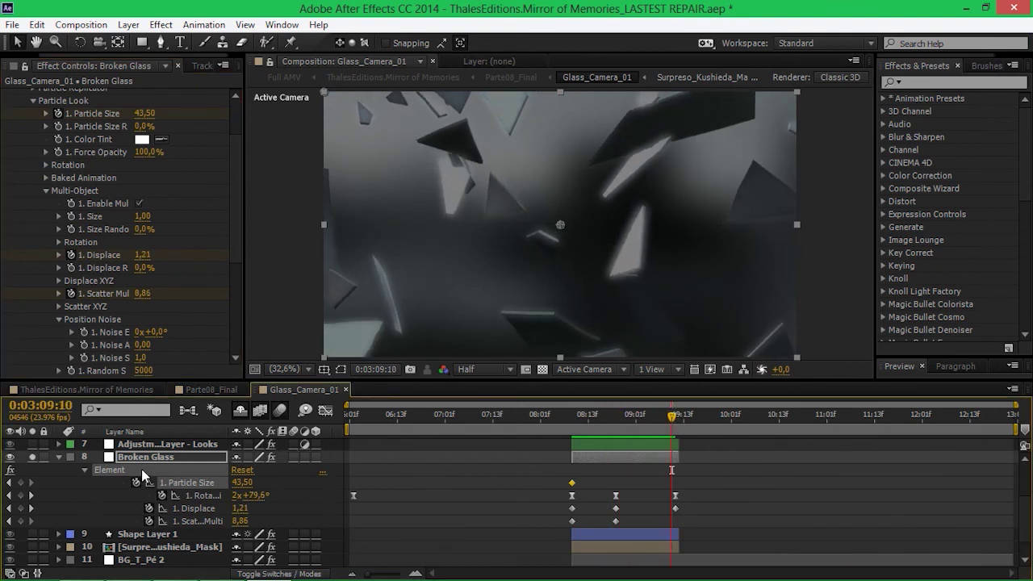
pyautogui.click(58, 456)
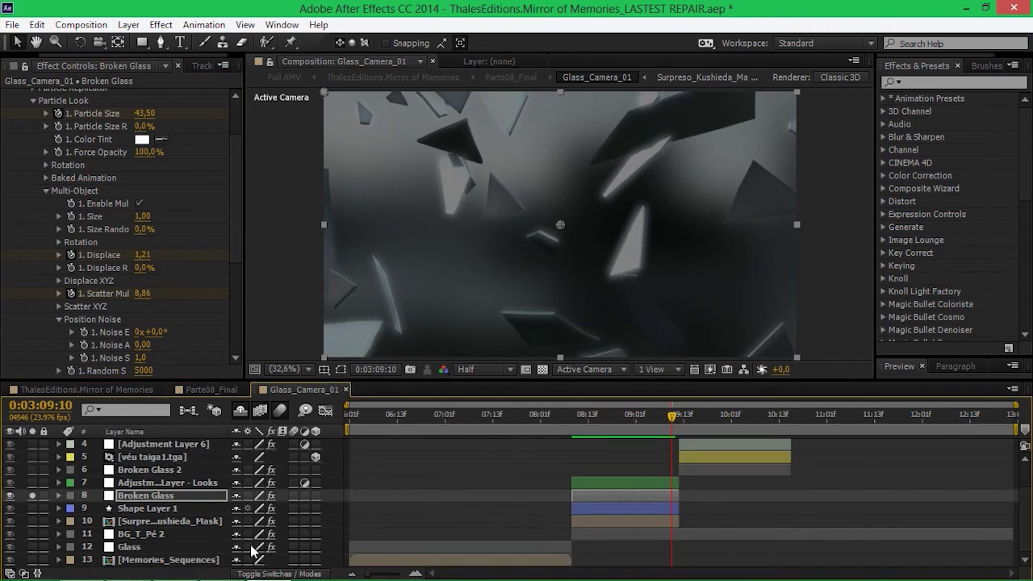
# Turn off solo on the Broken Glass layer and check its blending mode and opacity
pyautogui.press('F4')
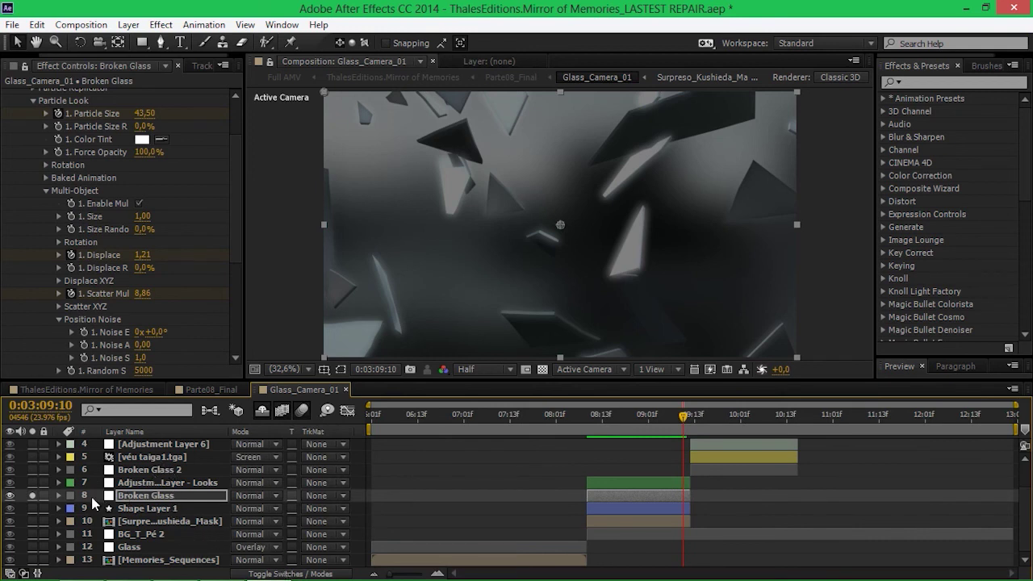
pyautogui.click(32, 495)
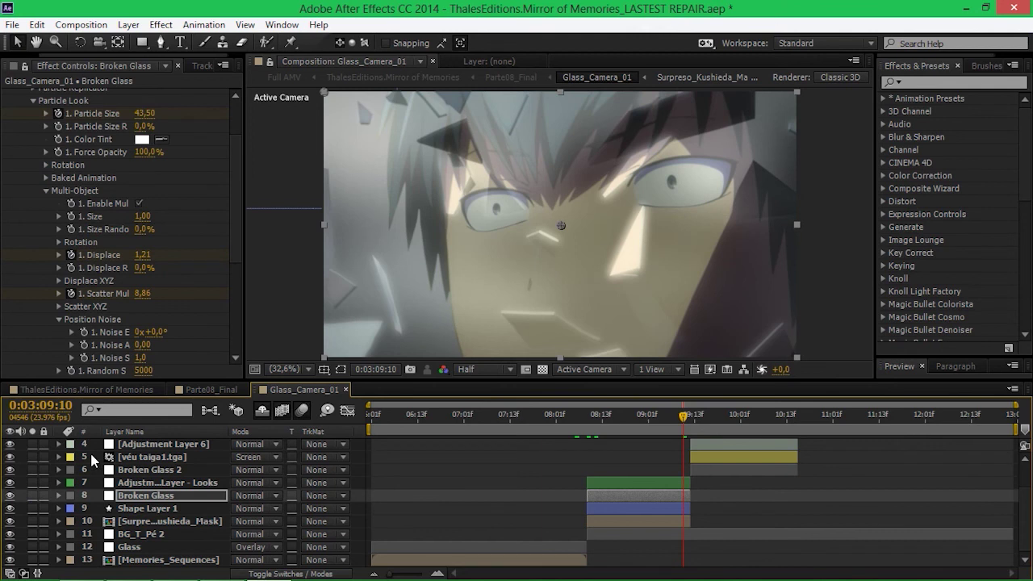
pyautogui.press('t')
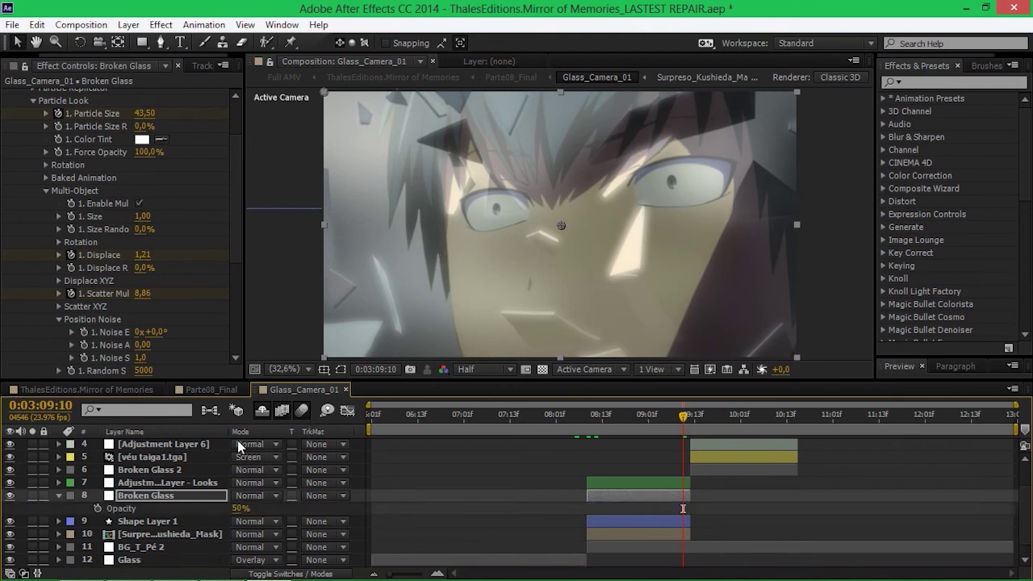
pyautogui.hotkey('alt', 'shift', 't')
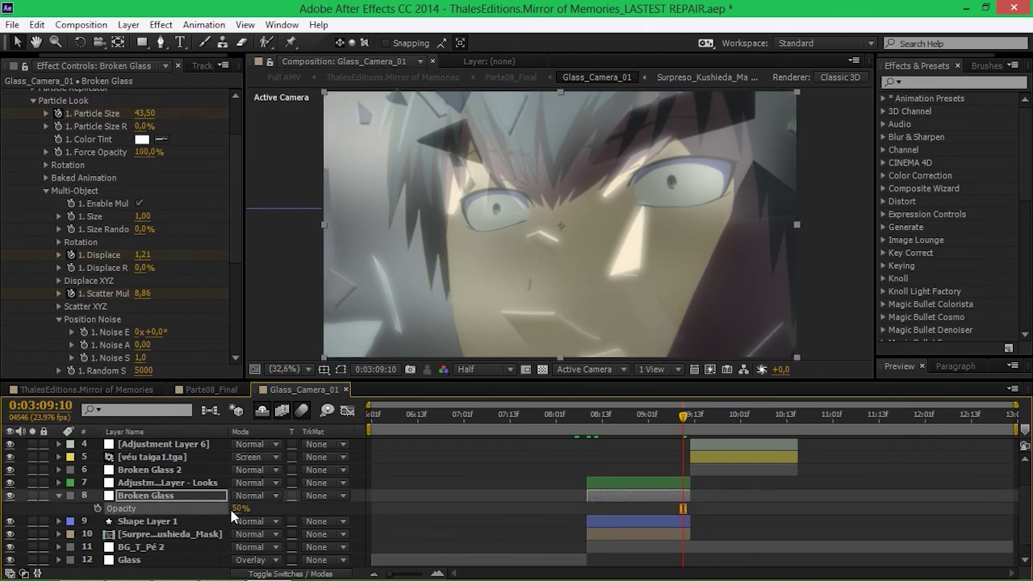
pyautogui.press('t')
# Select the Looks adjustment layer on layer 7 and compare the shot with its effect off and on
pyautogui.click(161, 482)
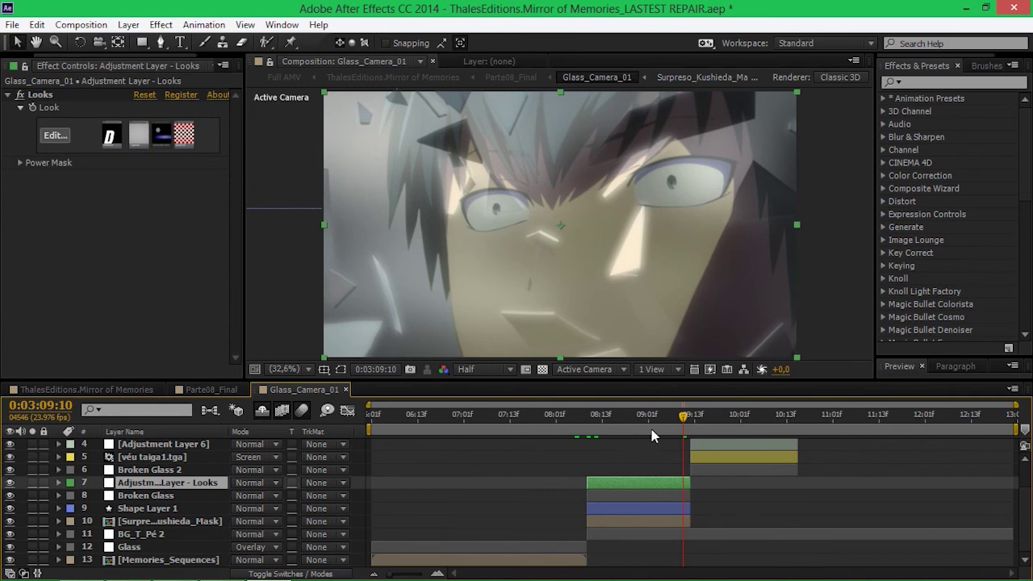
pyautogui.click(291, 574)
pyautogui.click(271, 484)
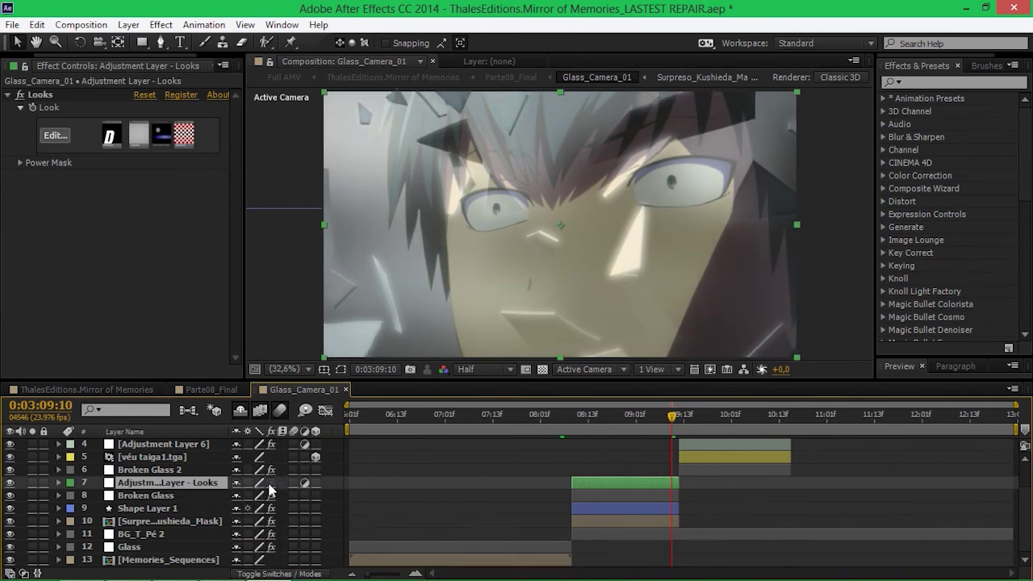
pyautogui.click(270, 484)
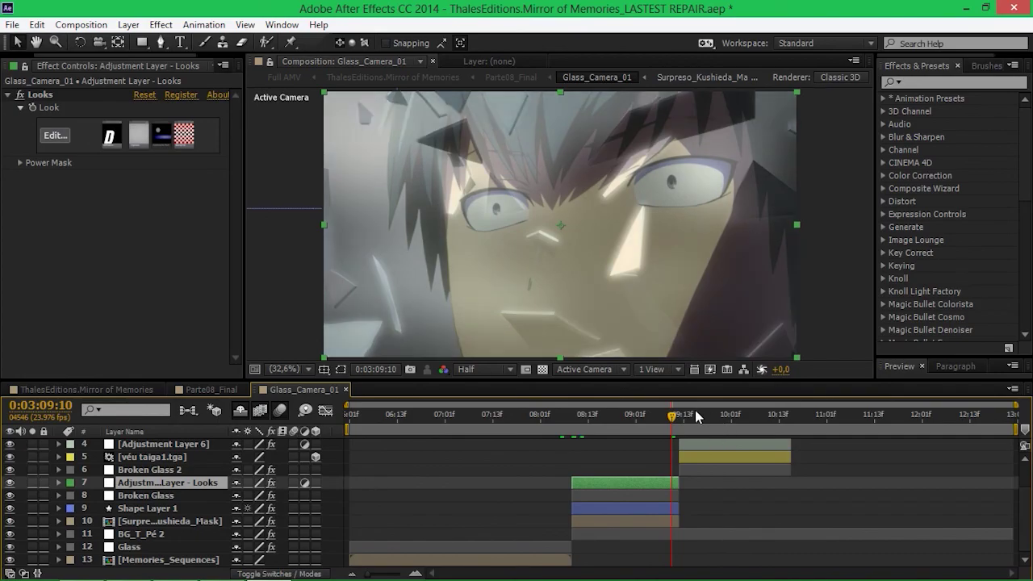